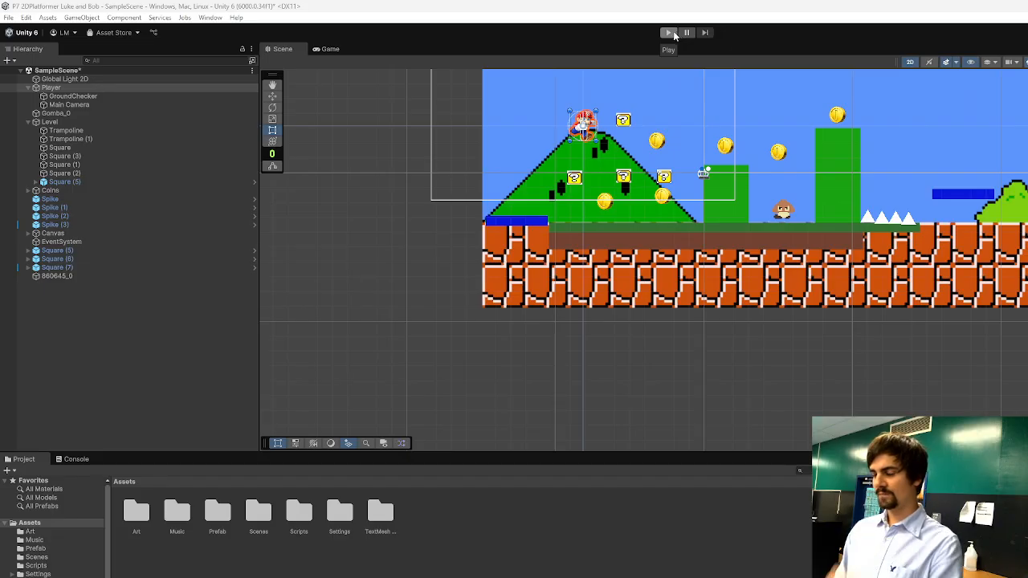
Playtest the platformer level by running and jumping through it to collect coins, and return to editing the scene.
left_click(671, 33)
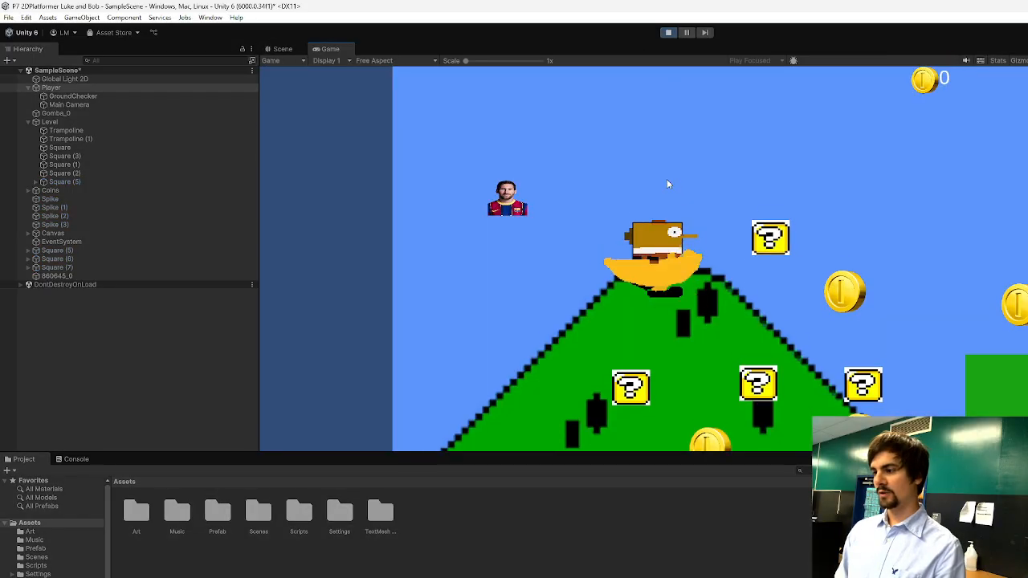
key("d")
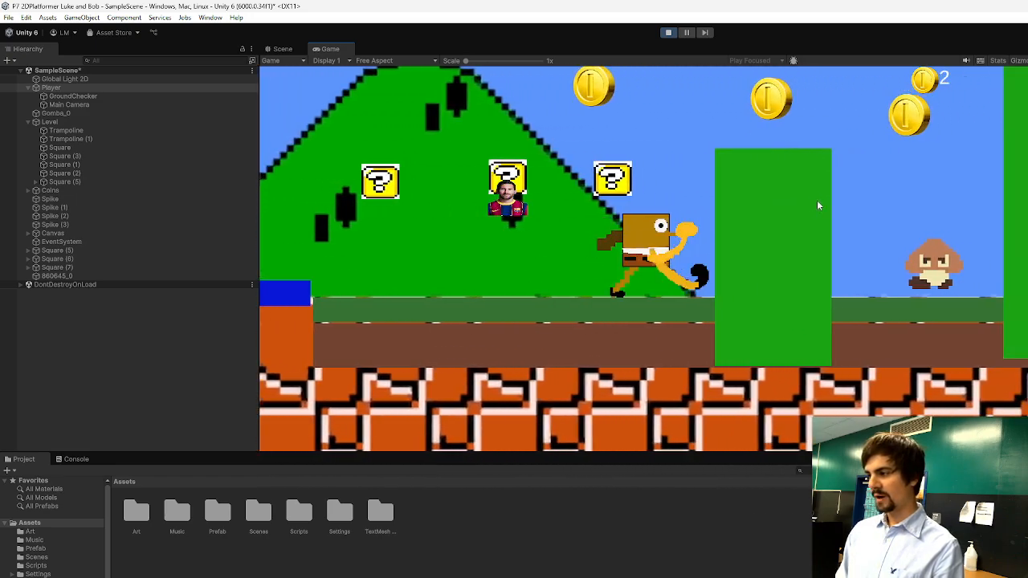
key("space")
key("a")
key("space")
key("d")
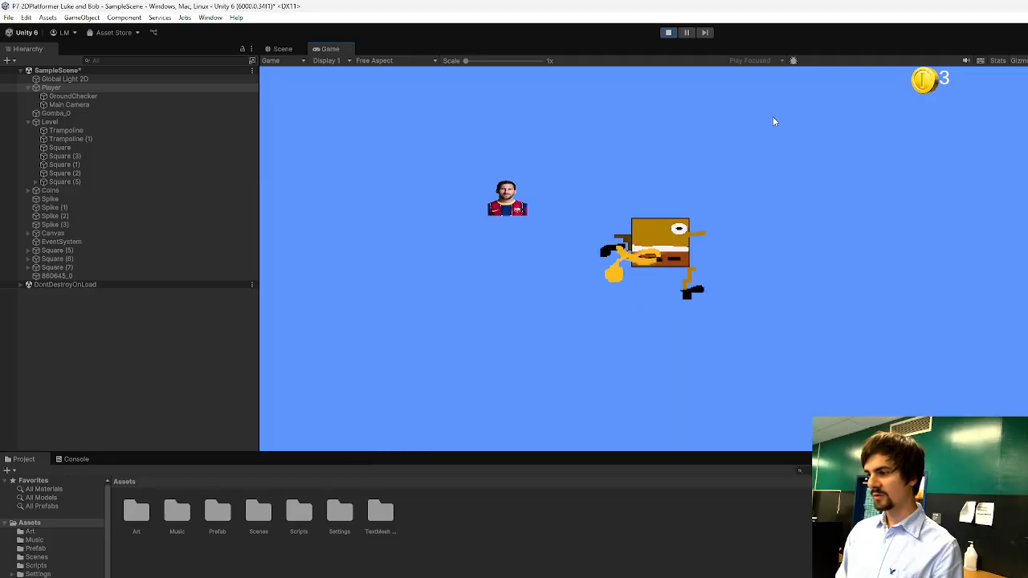
key("d")
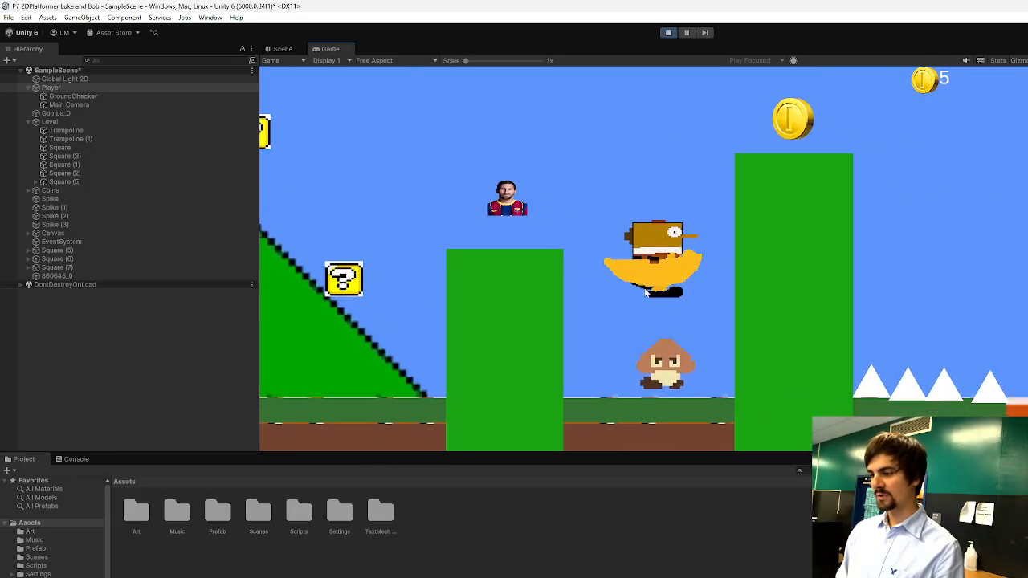
key("d")
key("space")
key("d")
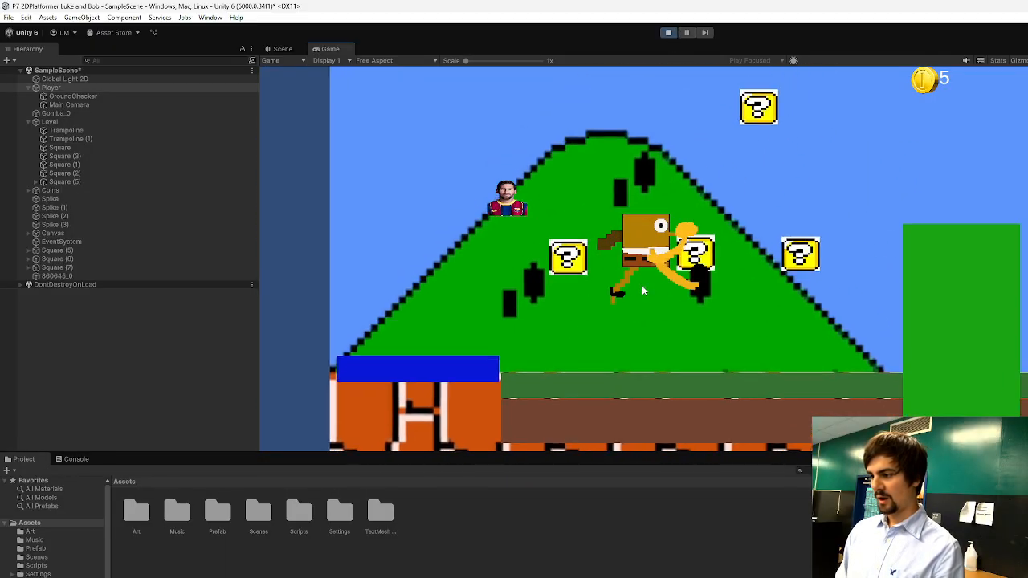
left_click(668, 32)
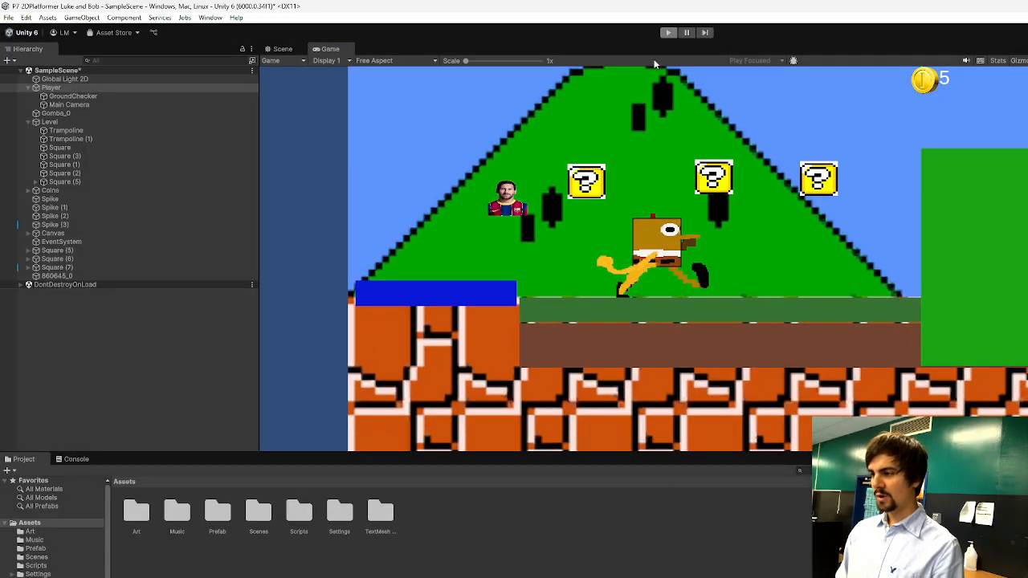
left_click(550, 372)
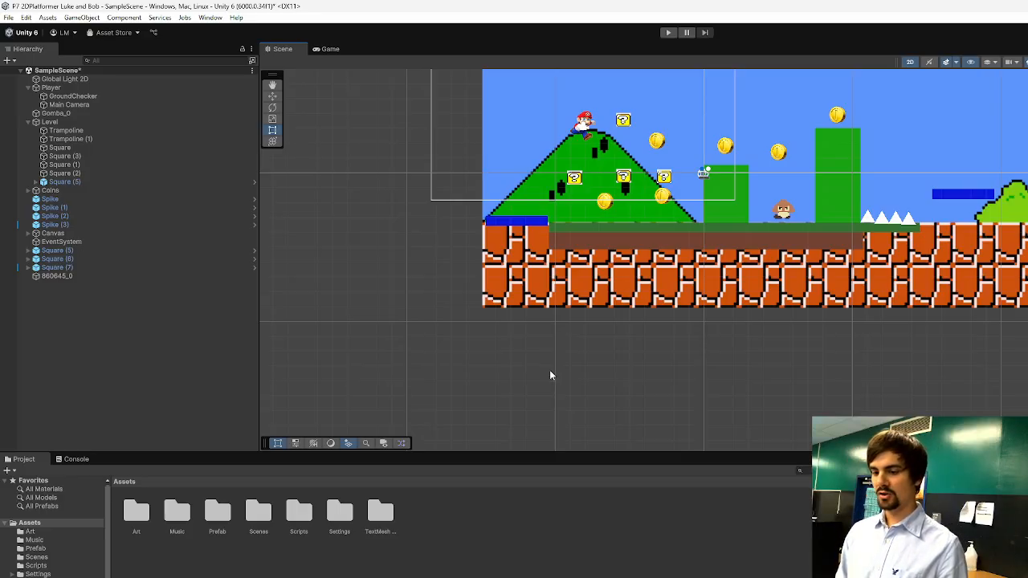
Open the Scenes folder of the project assets and enlarge the project browser area.
left_click(37, 557)
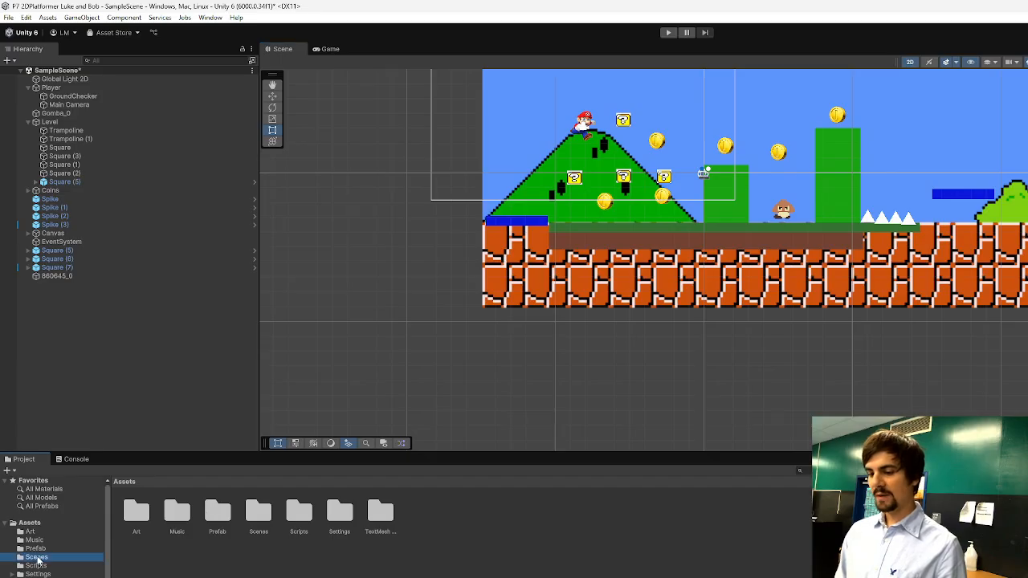
left_click(31, 523)
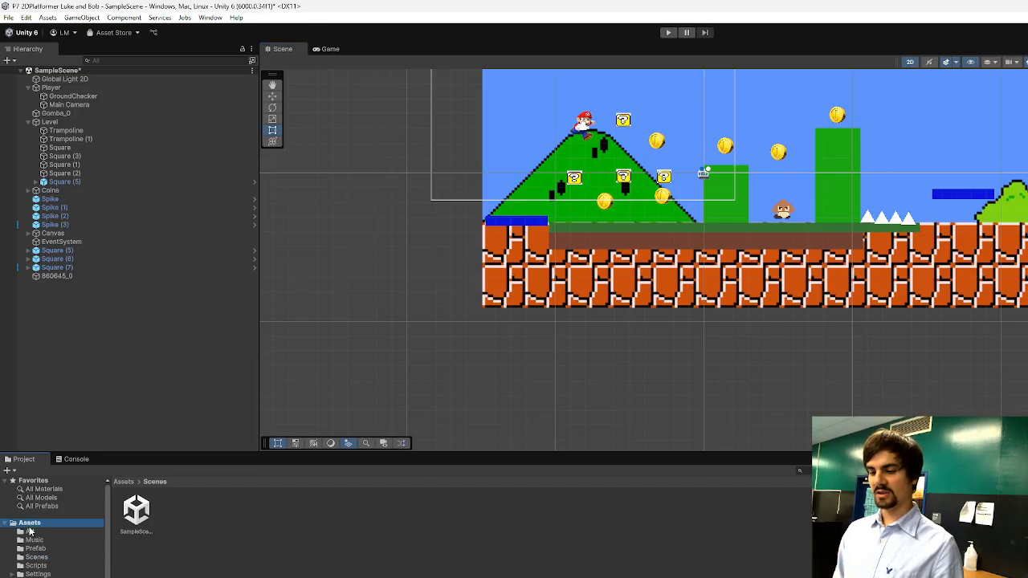
left_click(37, 558)
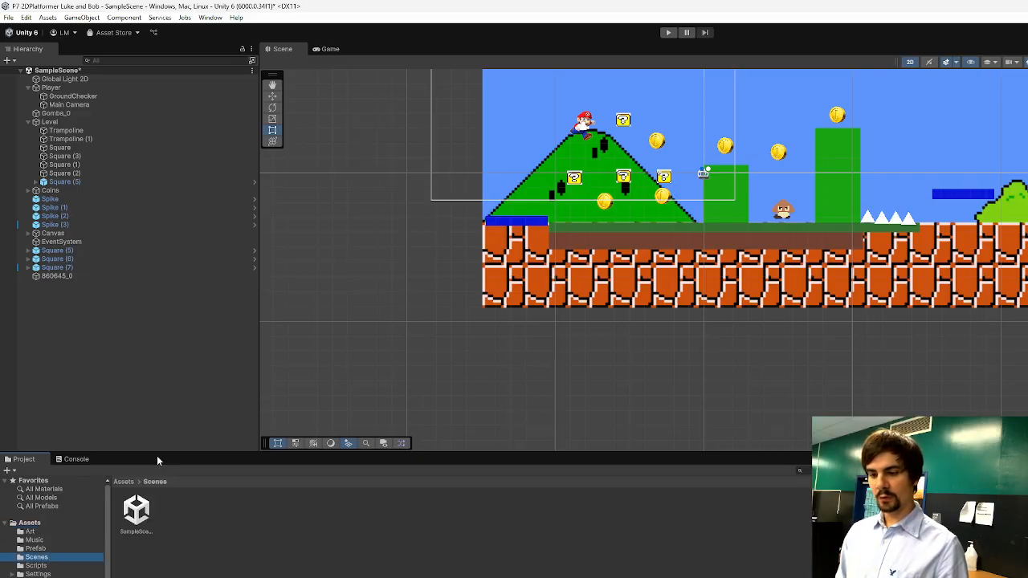
left_click_drag(157, 456, 161, 391)
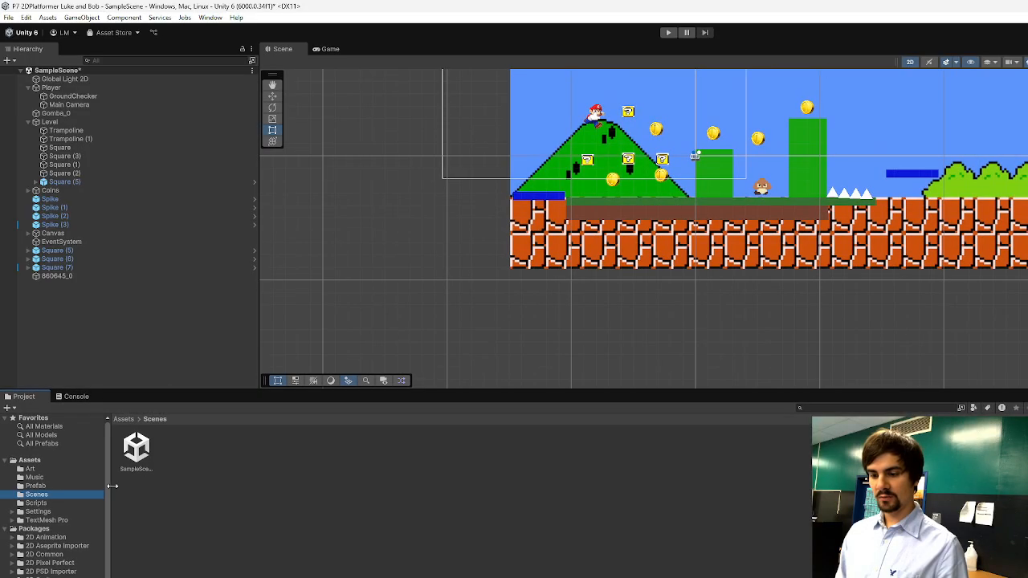
left_click_drag(109, 486, 110, 488)
left_click(45, 493)
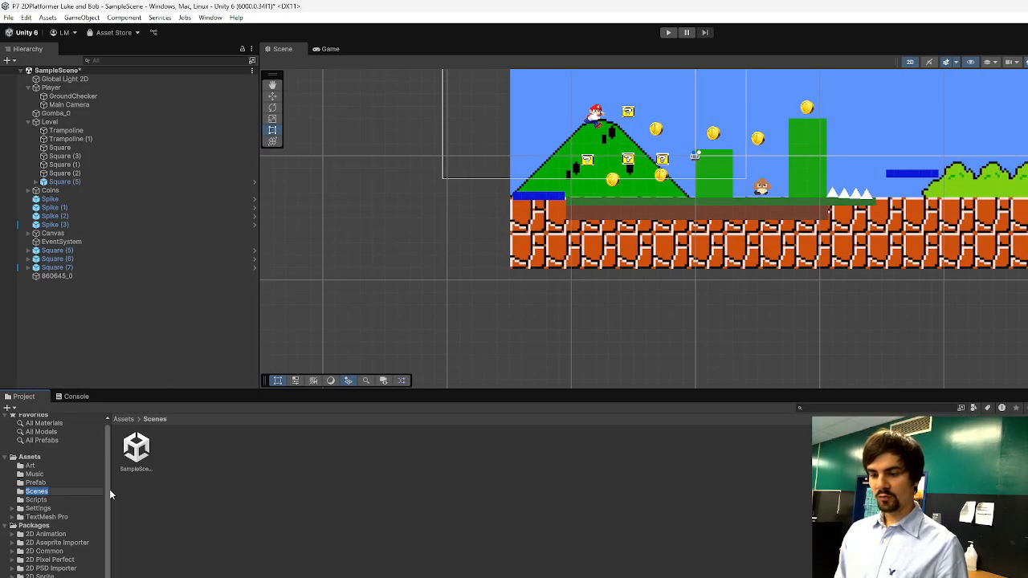
left_click(155, 498)
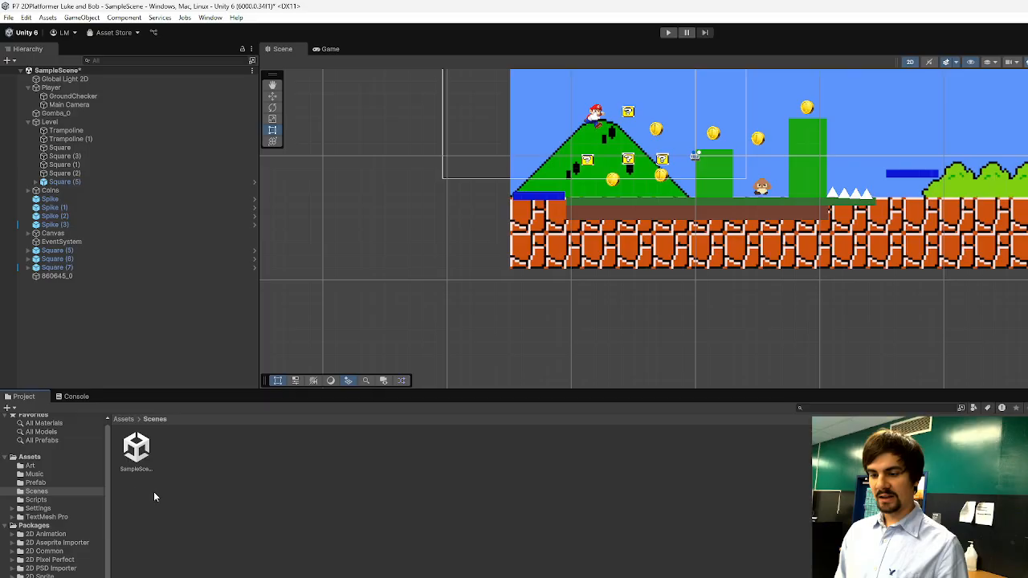
Create a new scene named MainMenu in the Scenes folder.
right_click(210, 461)
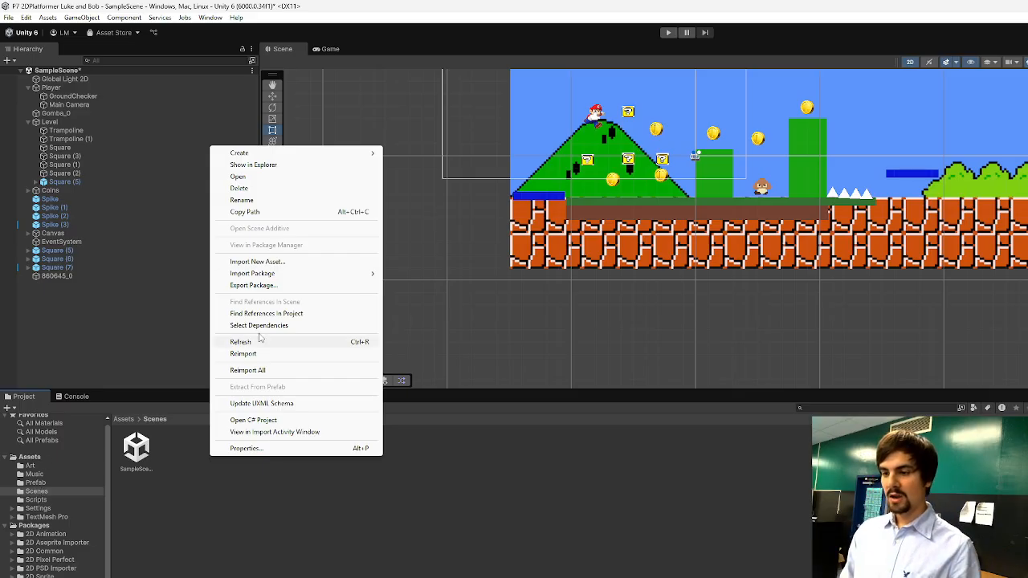
mouse_move(266, 154)
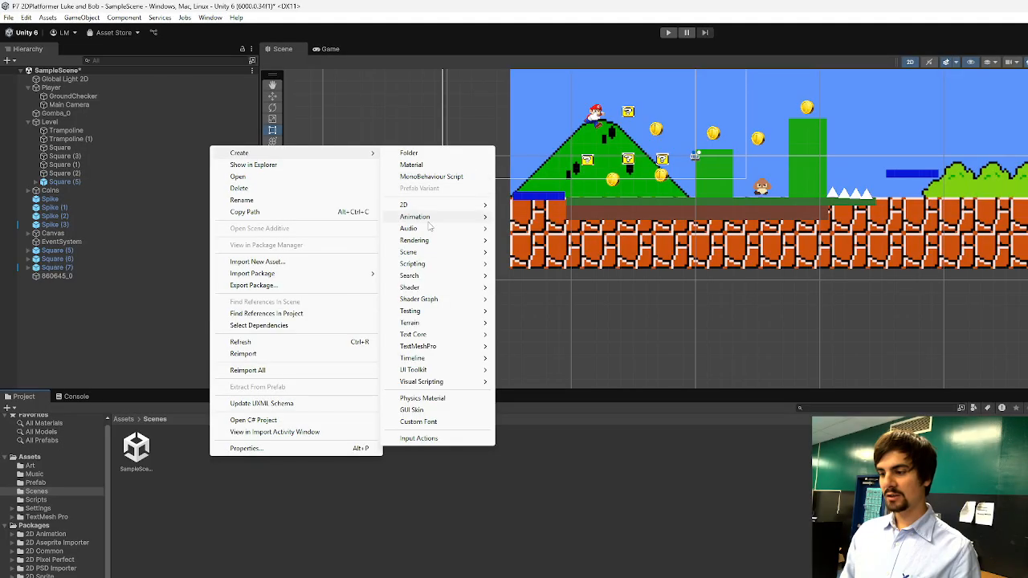
mouse_move(423, 255)
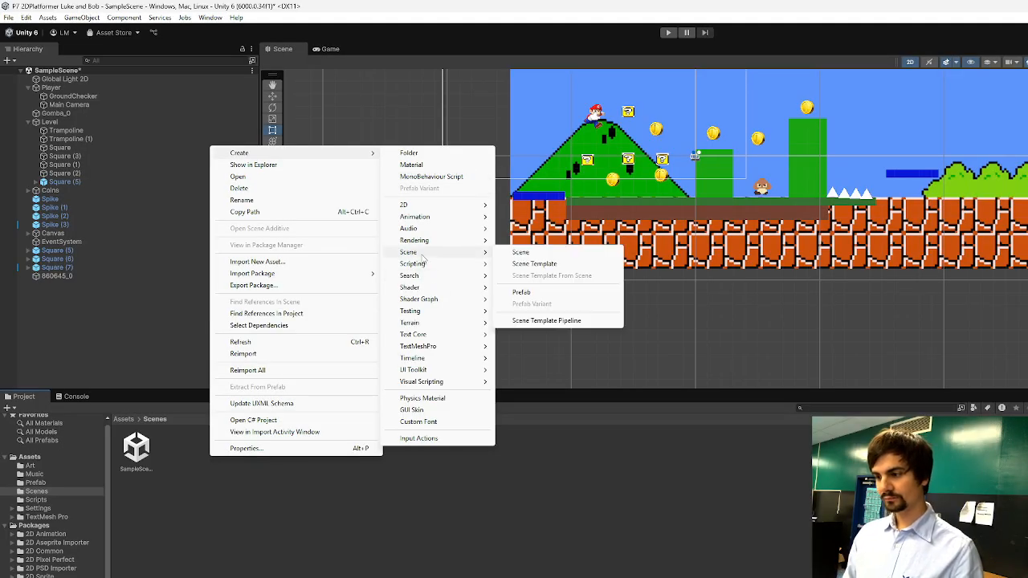
left_click(523, 254)
type("MainMenu")
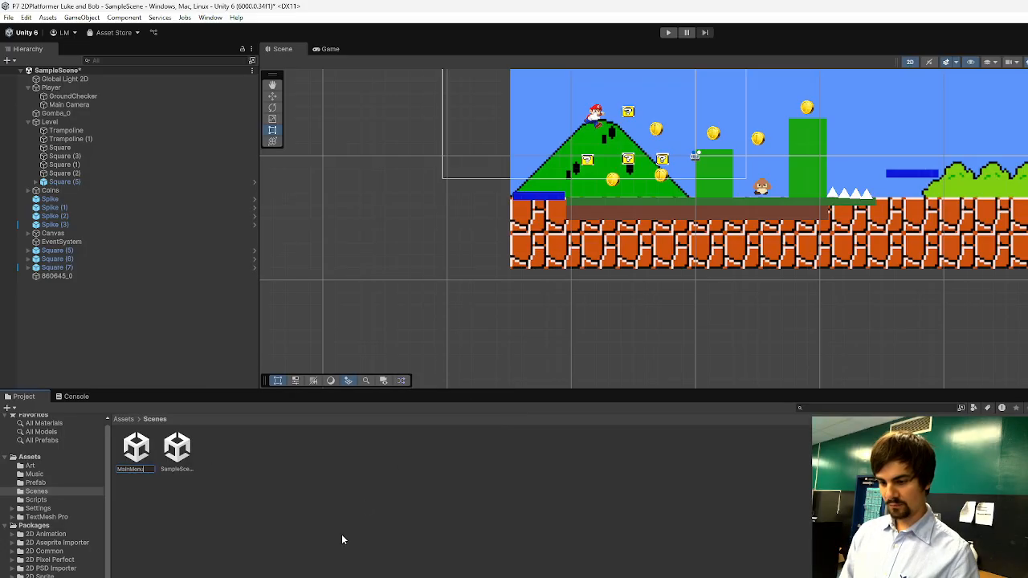
key("Return")
left_click(187, 504)
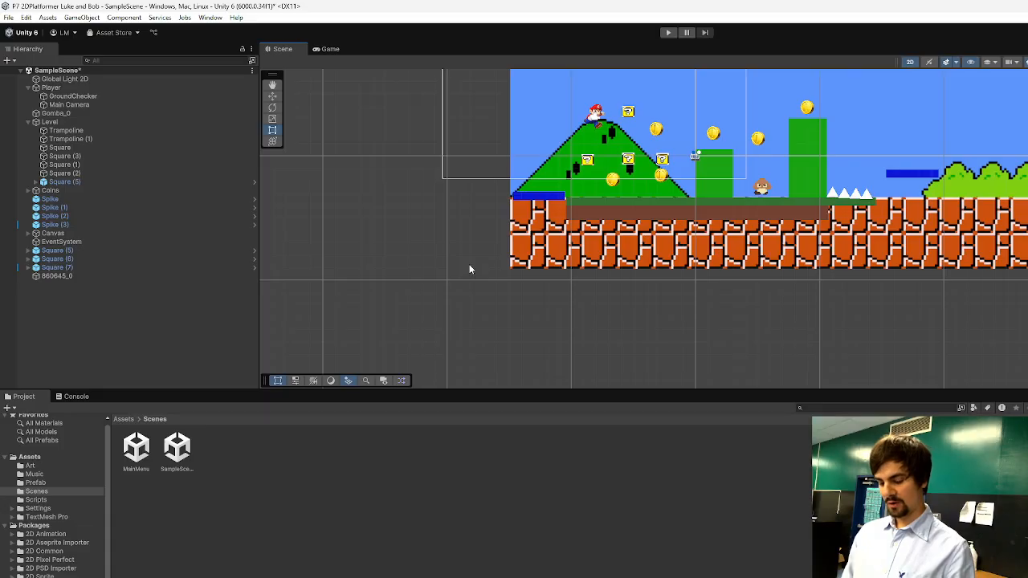
Save the current SampleScene and open the MainMenu scene for editing.
key("ctrl+s")
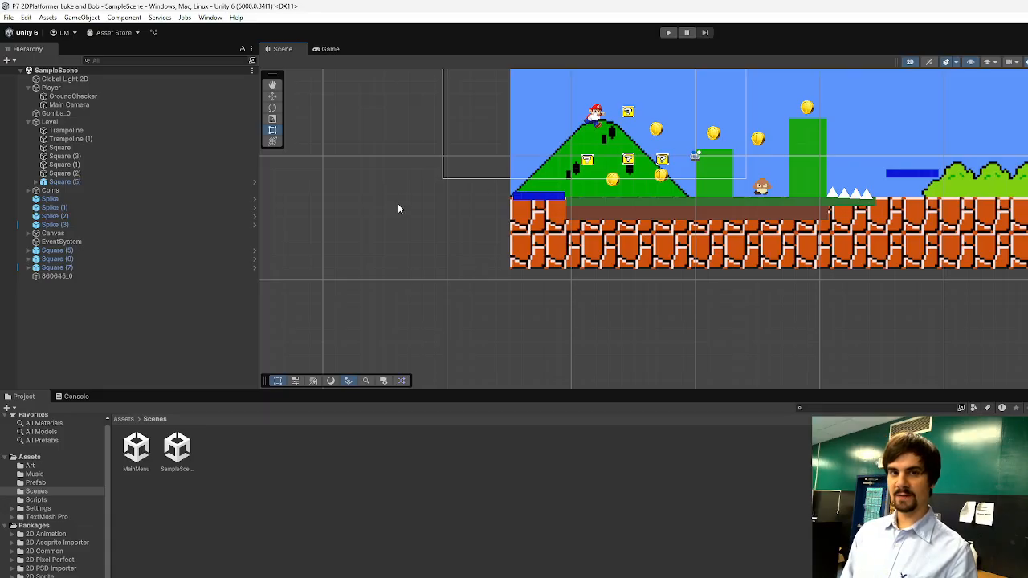
double_click(138, 452)
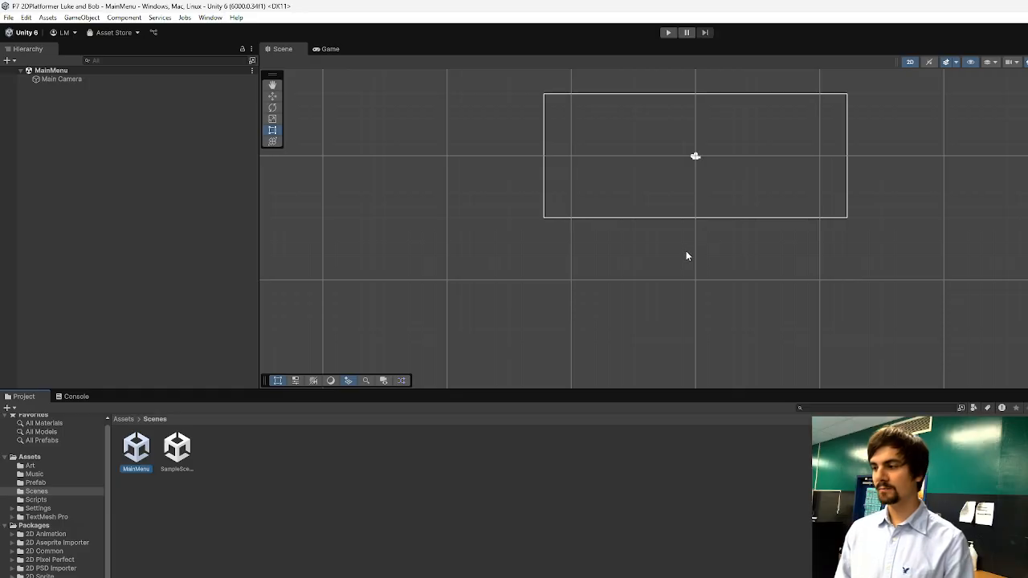
scroll(697, 245, "up", 2)
middle_click_drag(727, 190, 691, 226)
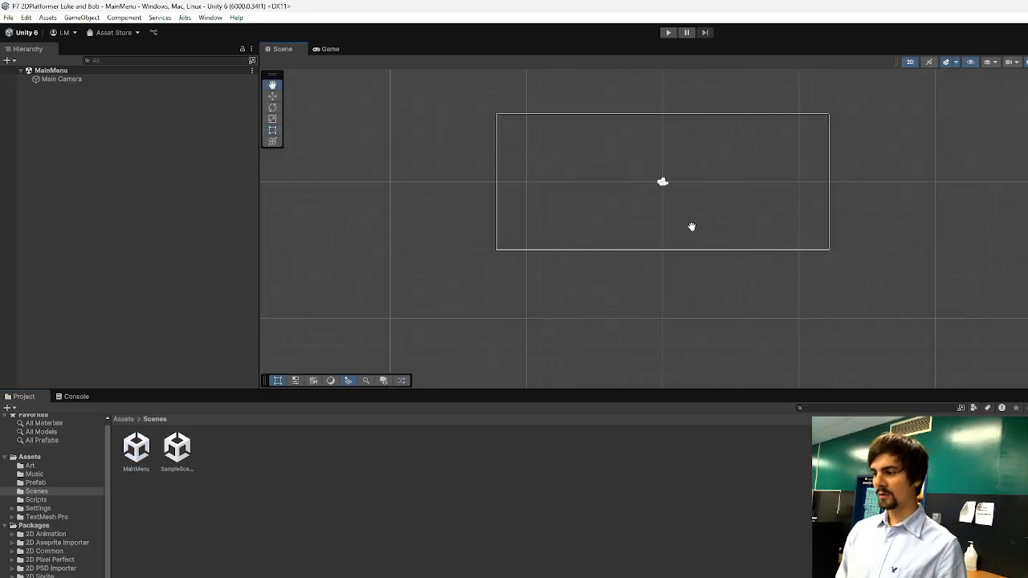
scroll(691, 227, "up", 3)
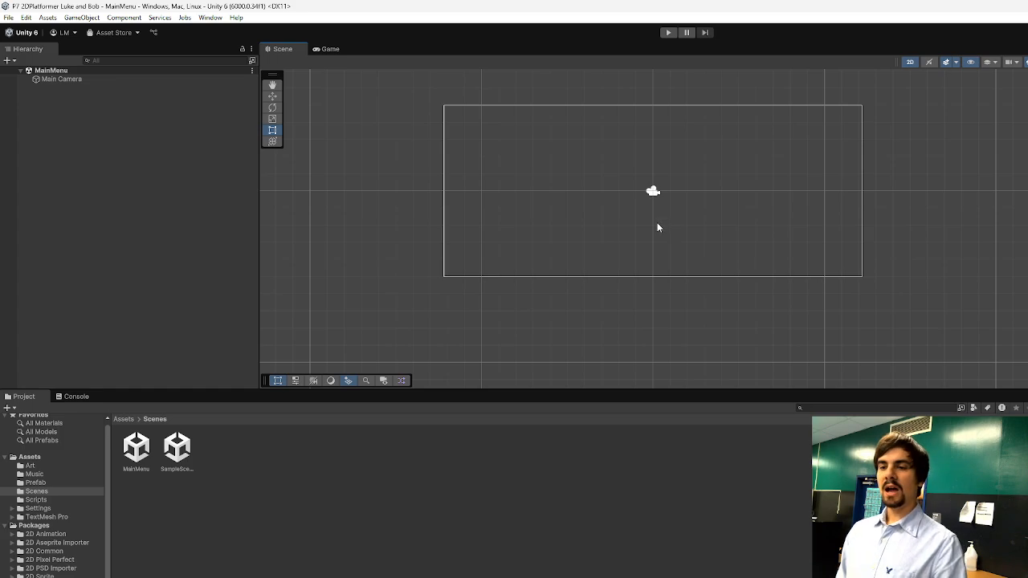
Add a UI panel to the MainMenu scene and name it Instructions.
right_click(57, 110)
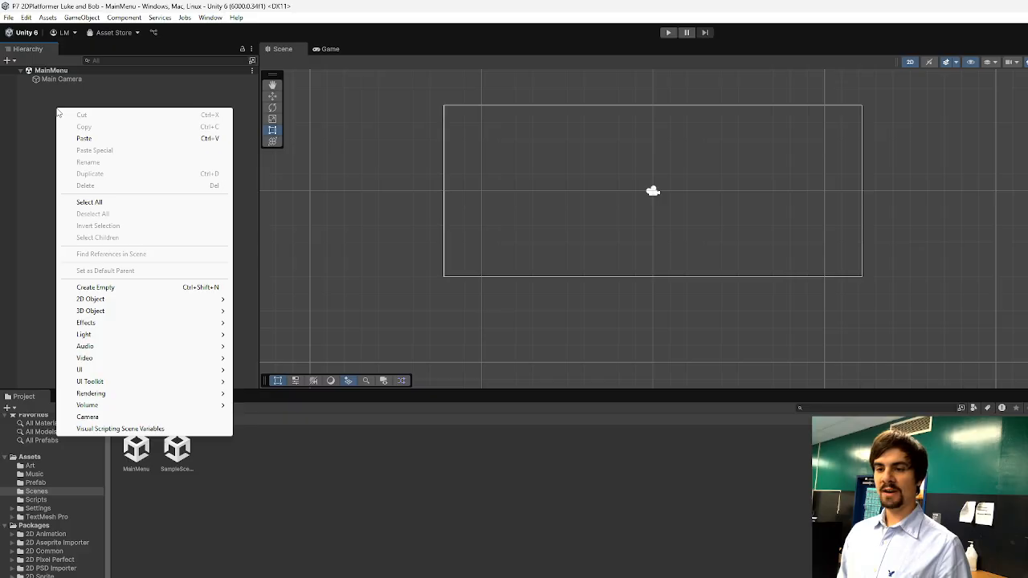
mouse_move(82, 372)
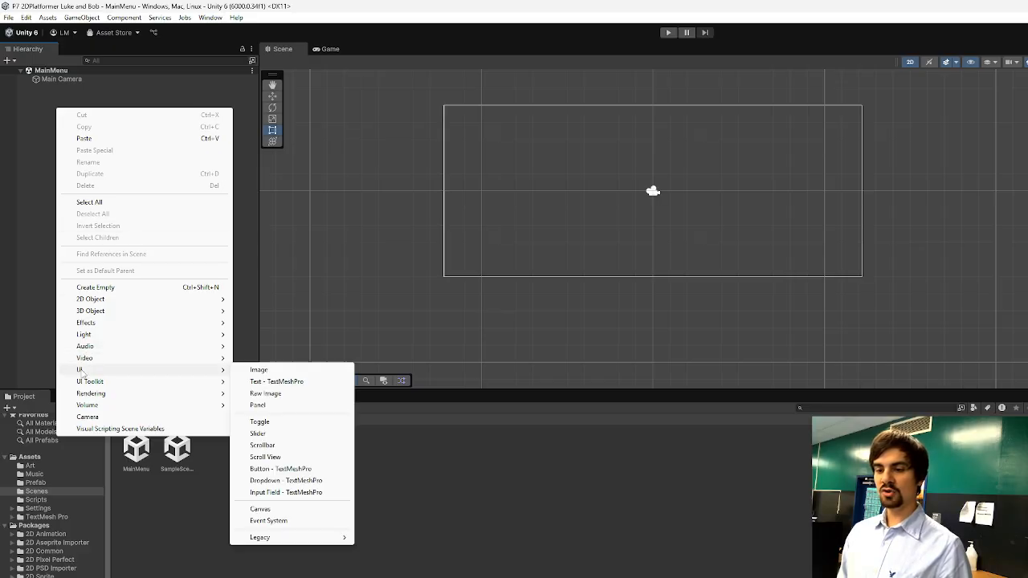
left_click(269, 407)
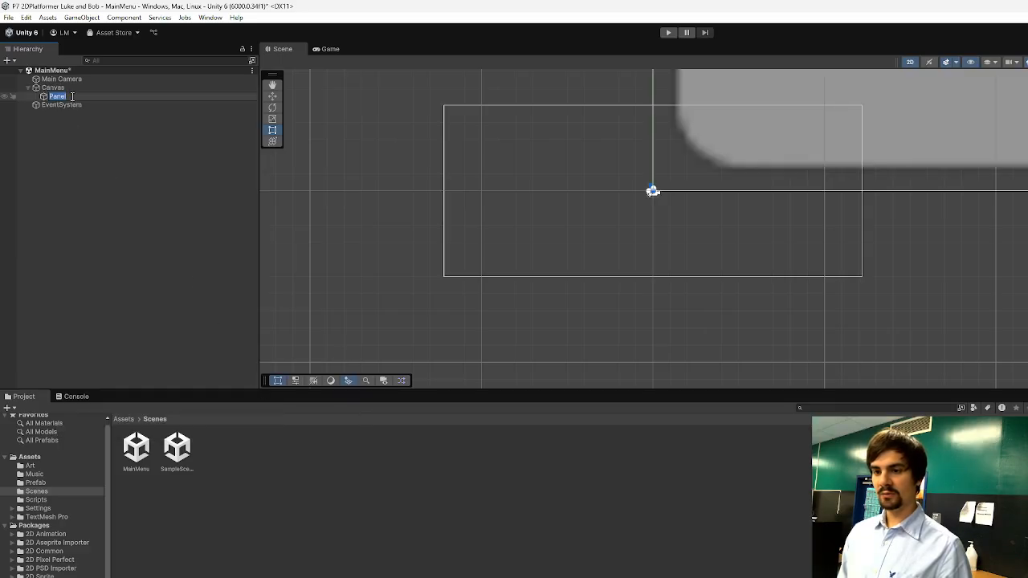
type("In")
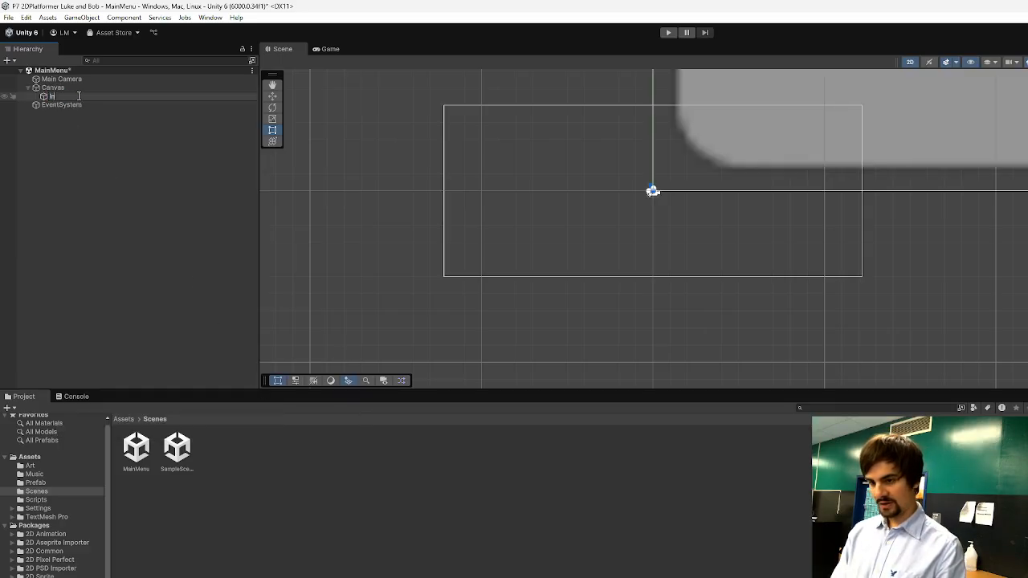
type("structions")
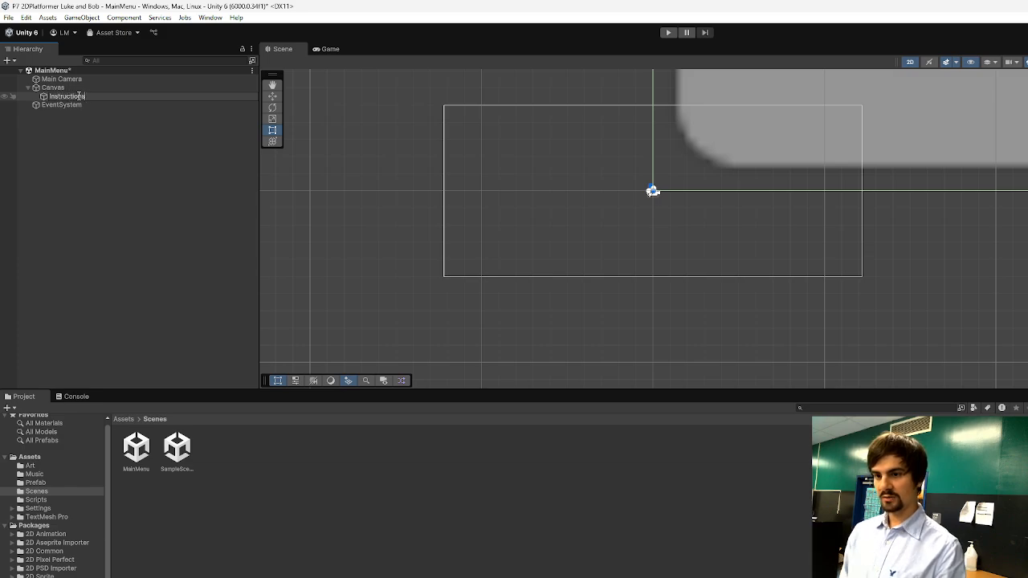
Add a second UI panel from Instructions and move it directly under the Canvas, above Instructions.
left_click(64, 98)
right_click(65, 99)
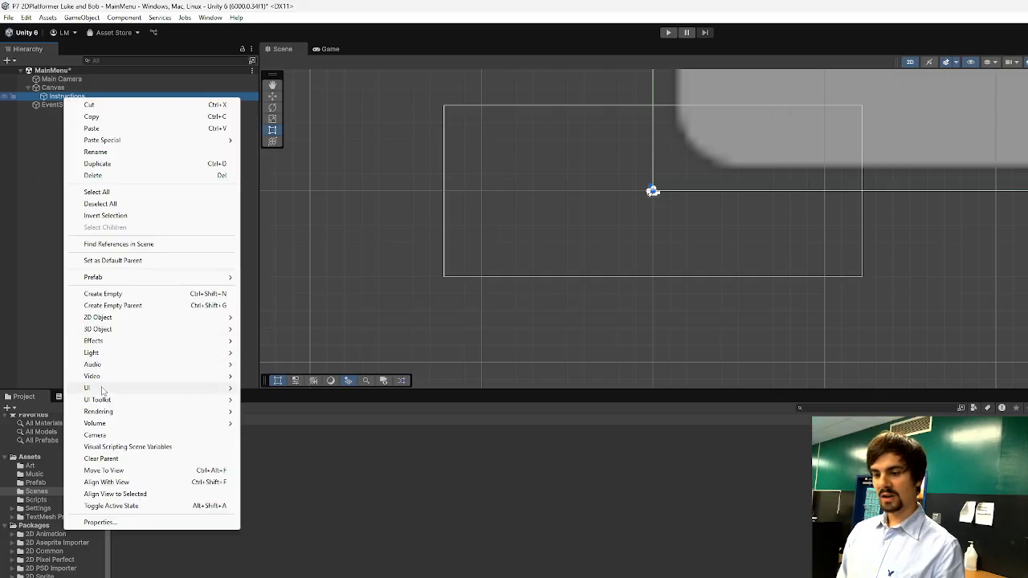
mouse_move(163, 390)
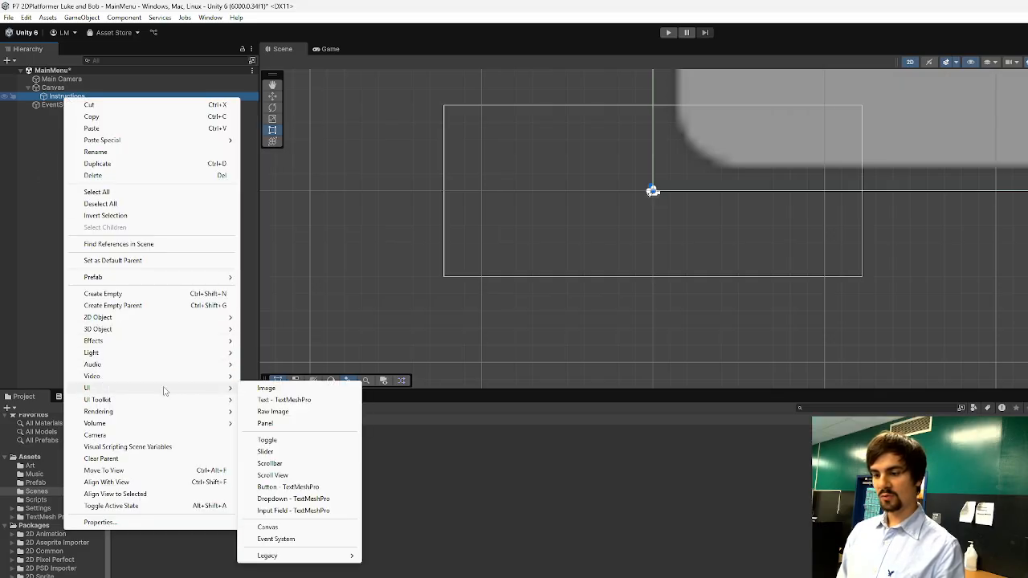
left_click(265, 423)
left_click(64, 106)
mouse_move(63, 107)
left_mouse_down()
mouse_move(72, 98)
mouse_move(58, 92)
left_mouse_up()
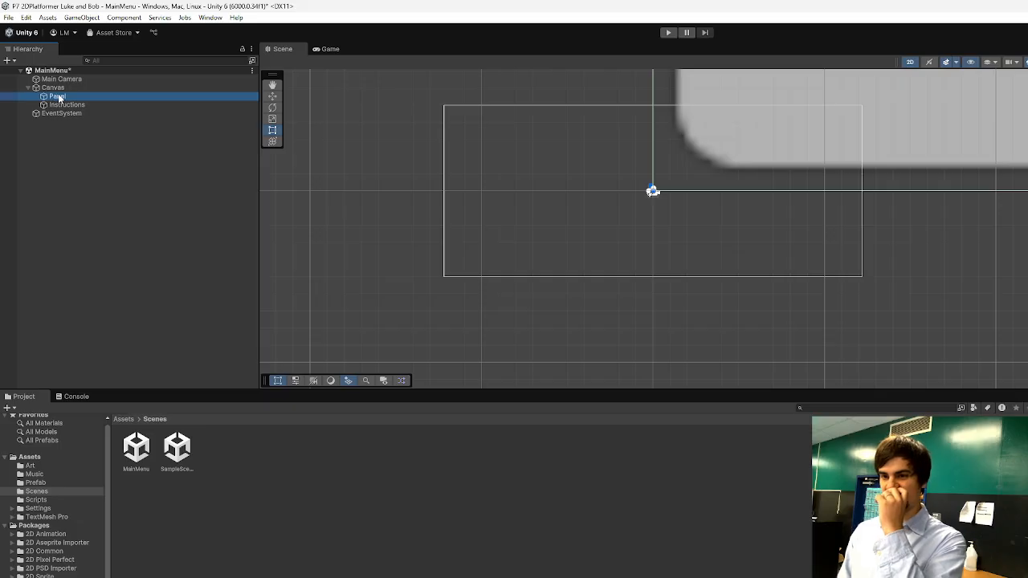
Rename the new panel above Instructions as Story.
double_click(57, 96)
double_click(58, 98)
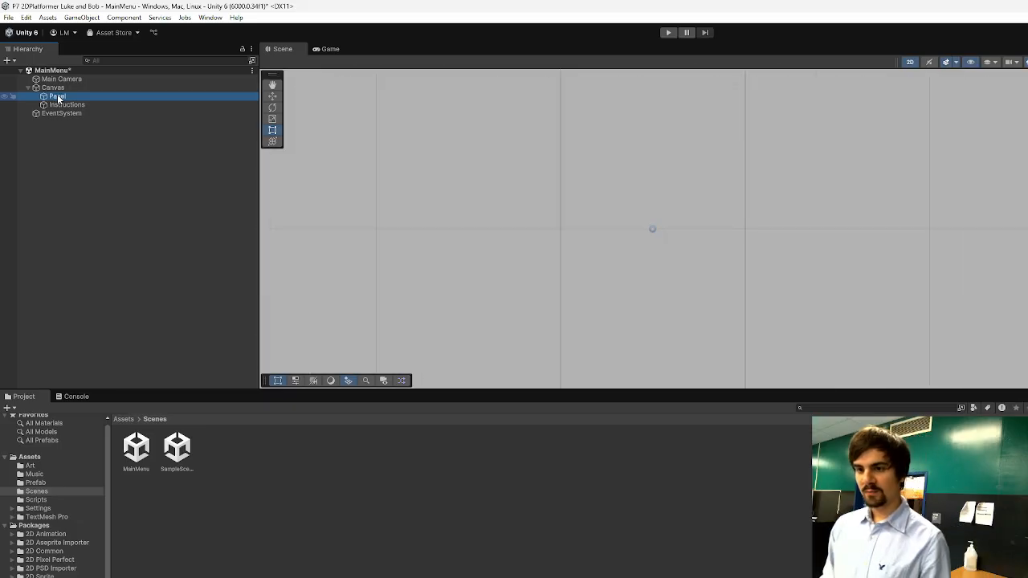
right_click(58, 98)
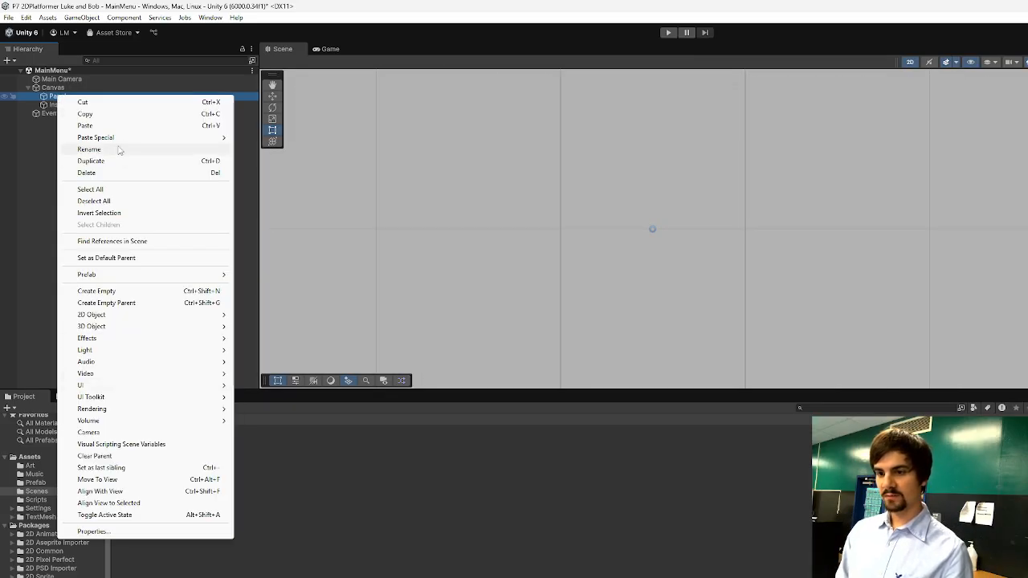
left_click(90, 149)
type("Story")
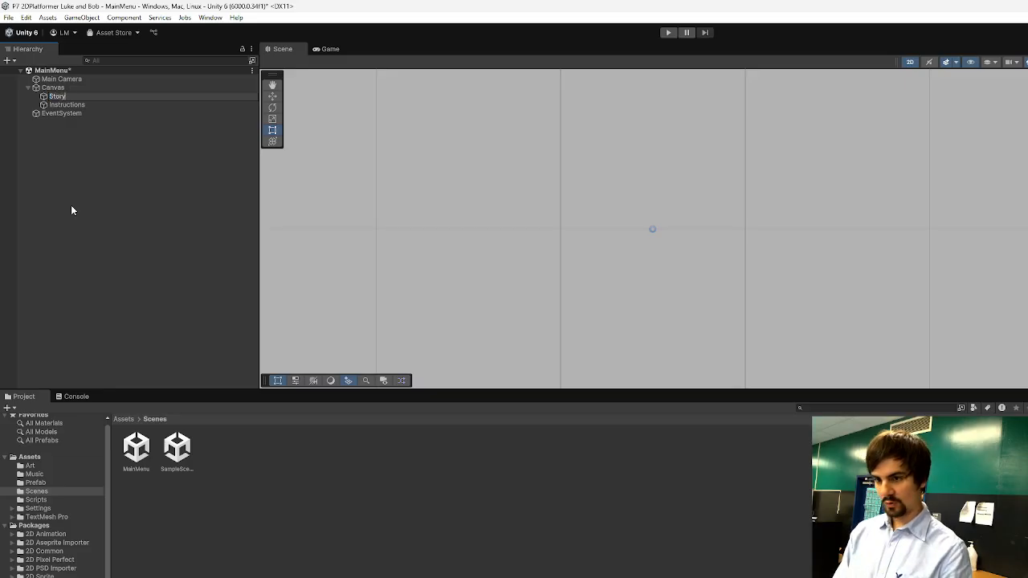
key("Return")
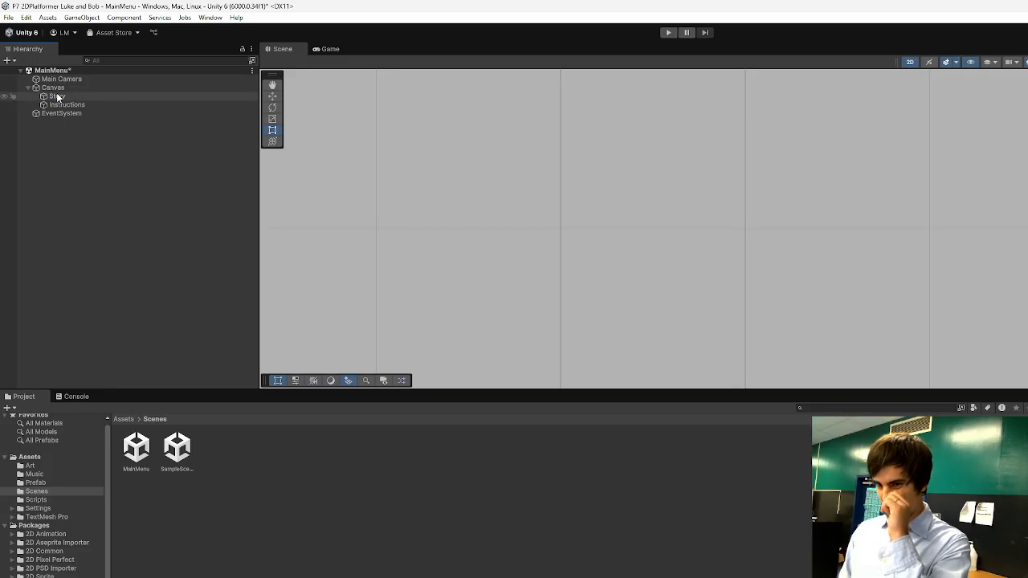
Add a third UI panel under the Canvas and name it Main.
left_click(57, 88)
right_click(57, 90)
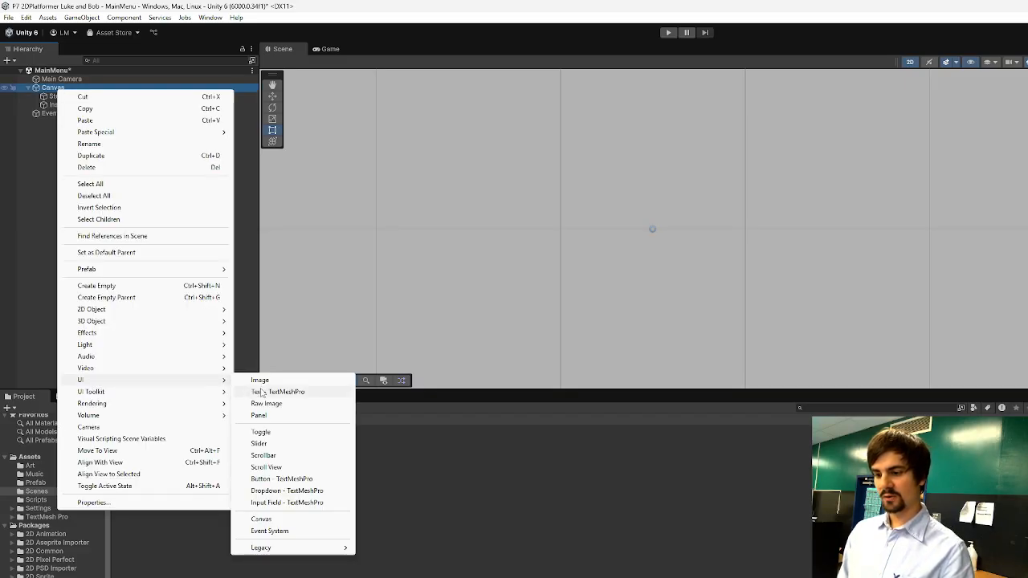
mouse_move(201, 387)
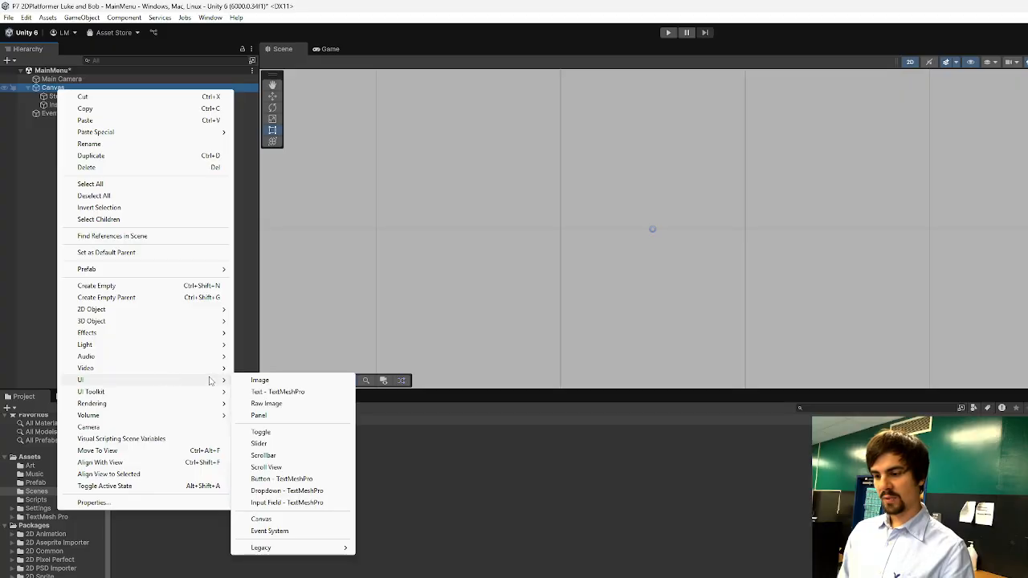
left_click(299, 412)
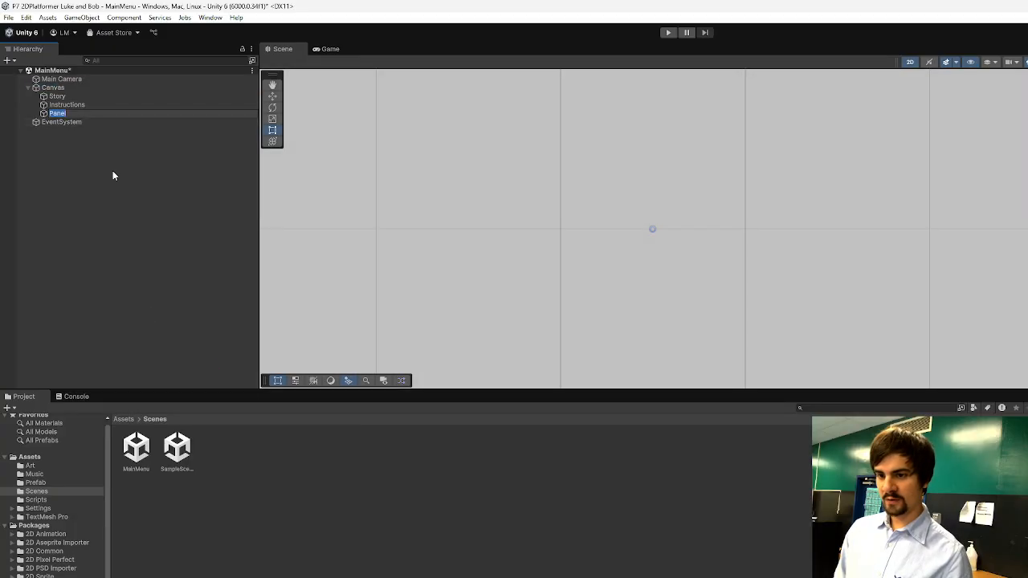
type("M")
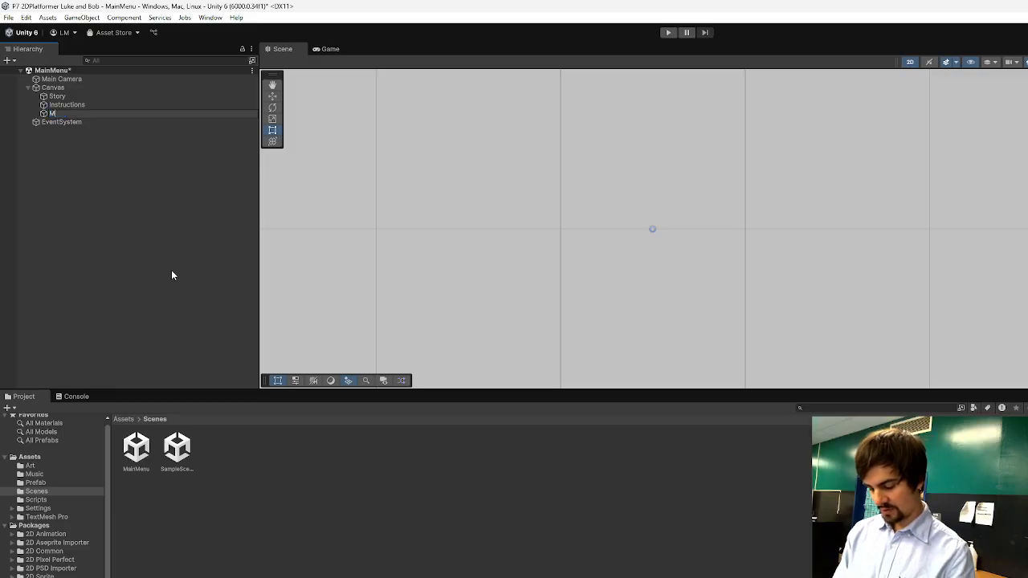
type("ain")
key("Return")
left_click(171, 274)
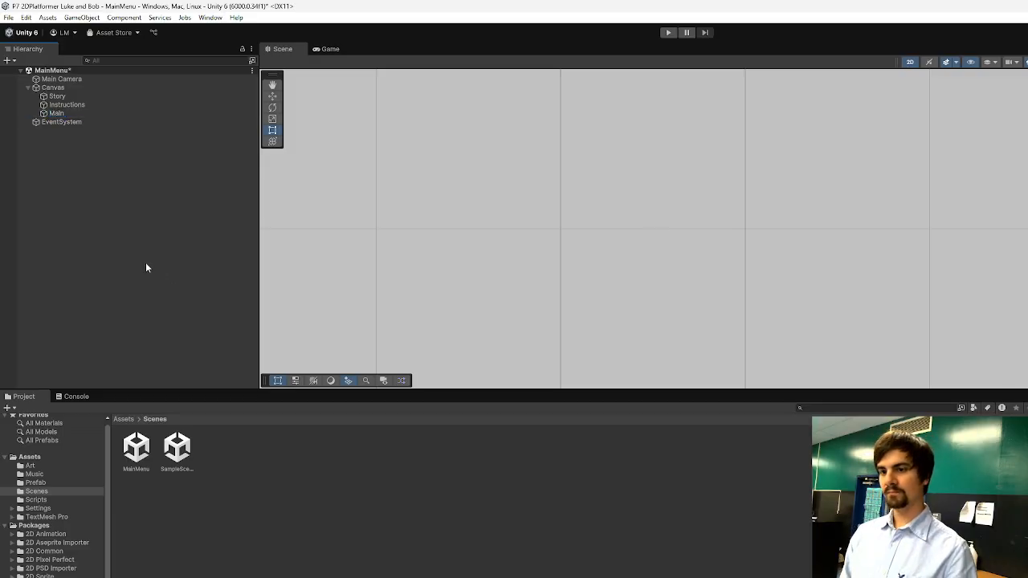
Inspect the Story, Instructions and Main panels one after another and compare their extents on the canvas.
left_click(74, 97)
left_click(78, 105)
left_click(75, 113)
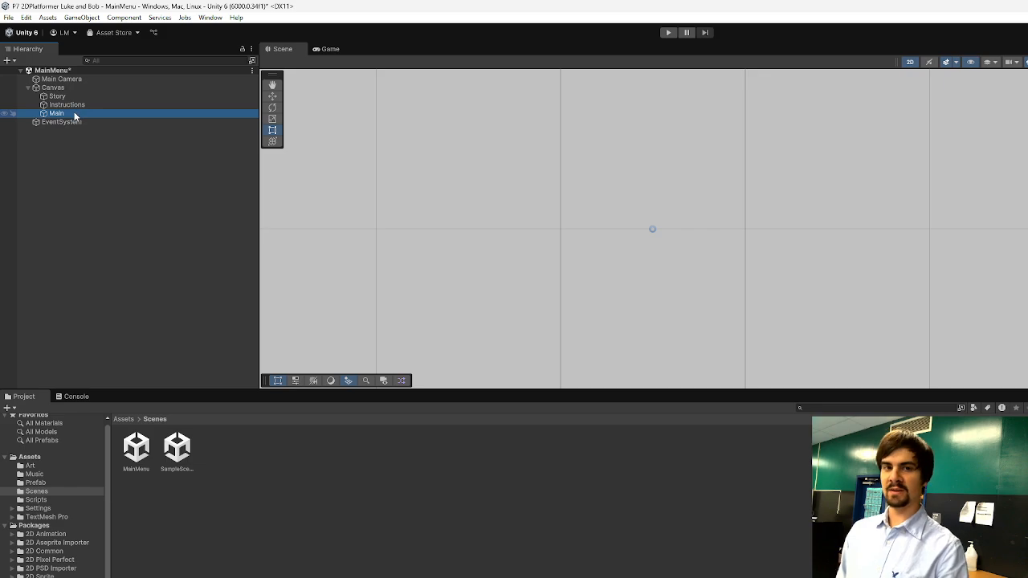
scroll(477, 207, "down", 6)
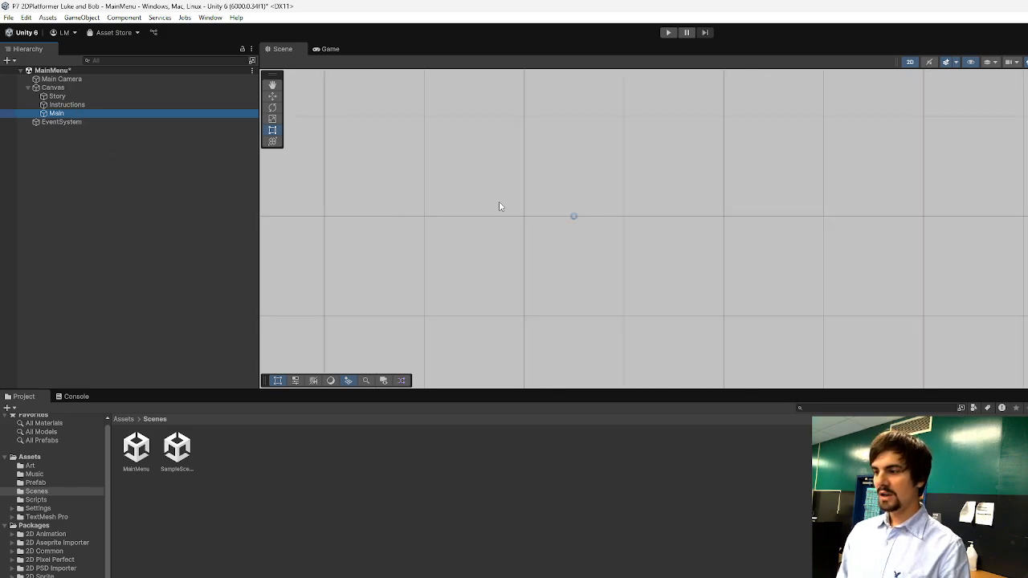
scroll(483, 191, "down", 8)
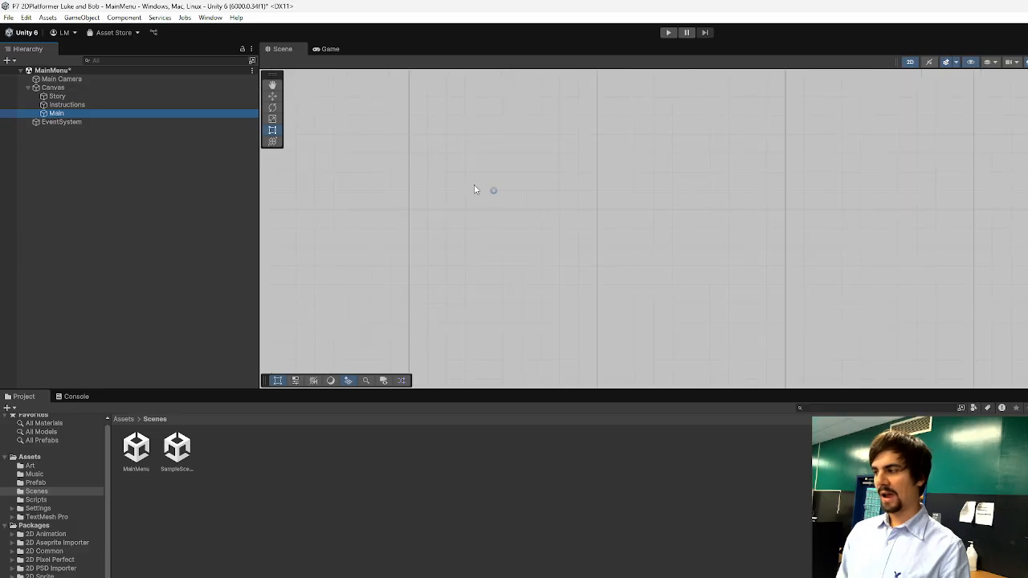
scroll(579, 233, "down", 10)
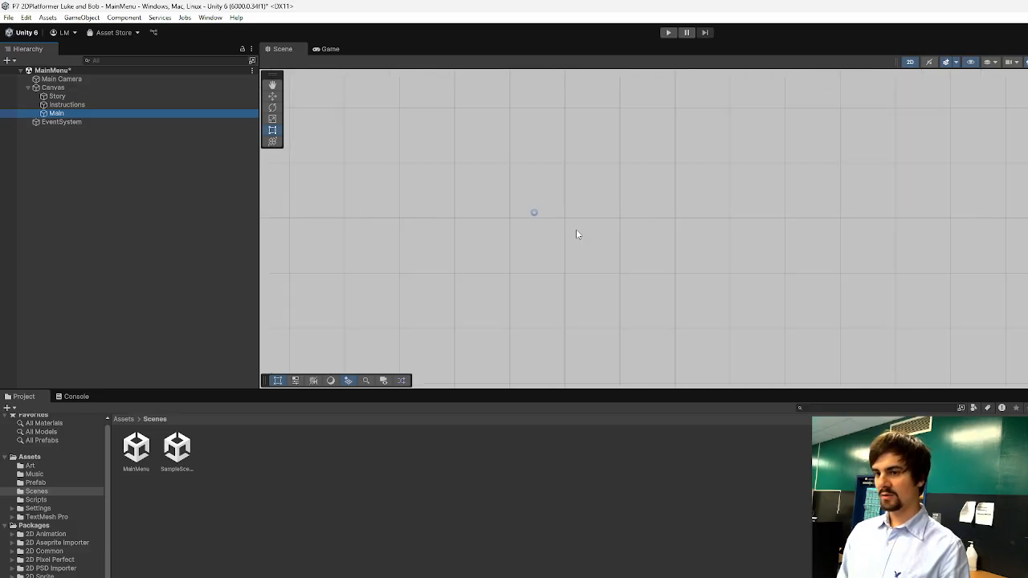
scroll(570, 225, "down", 1)
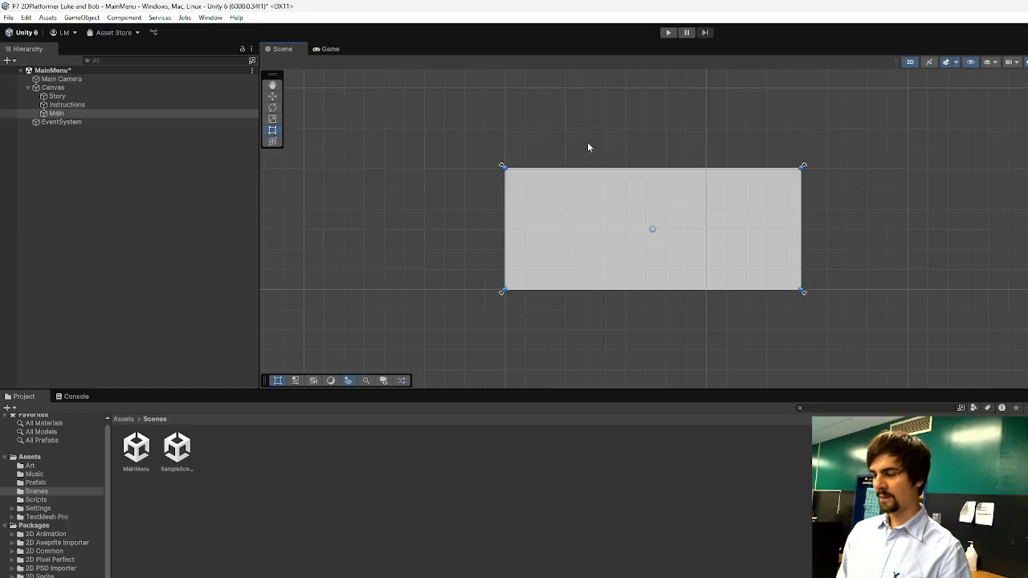
left_click(71, 97)
left_click(80, 105)
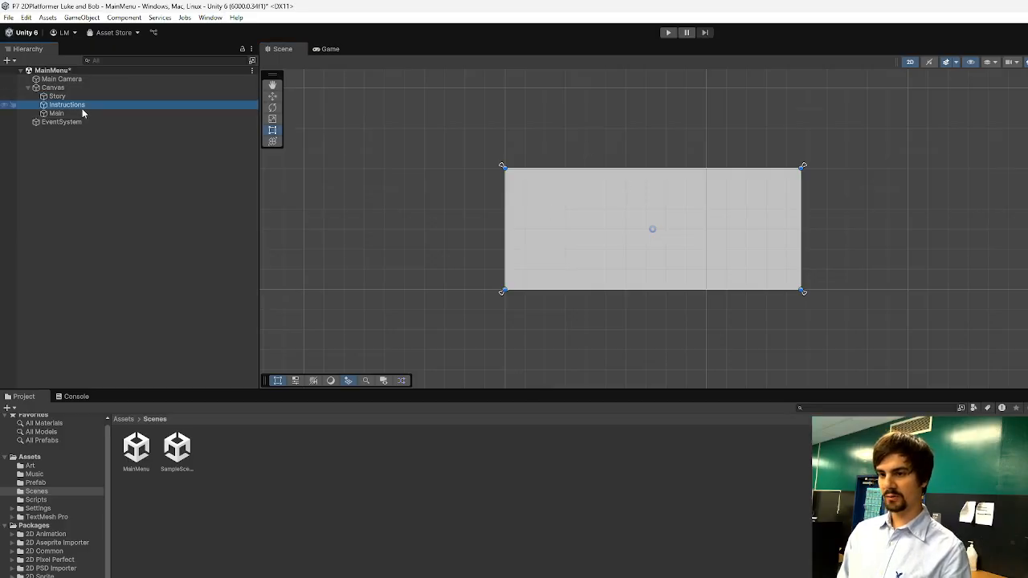
left_click(80, 114)
scroll(648, 218, "up", 15)
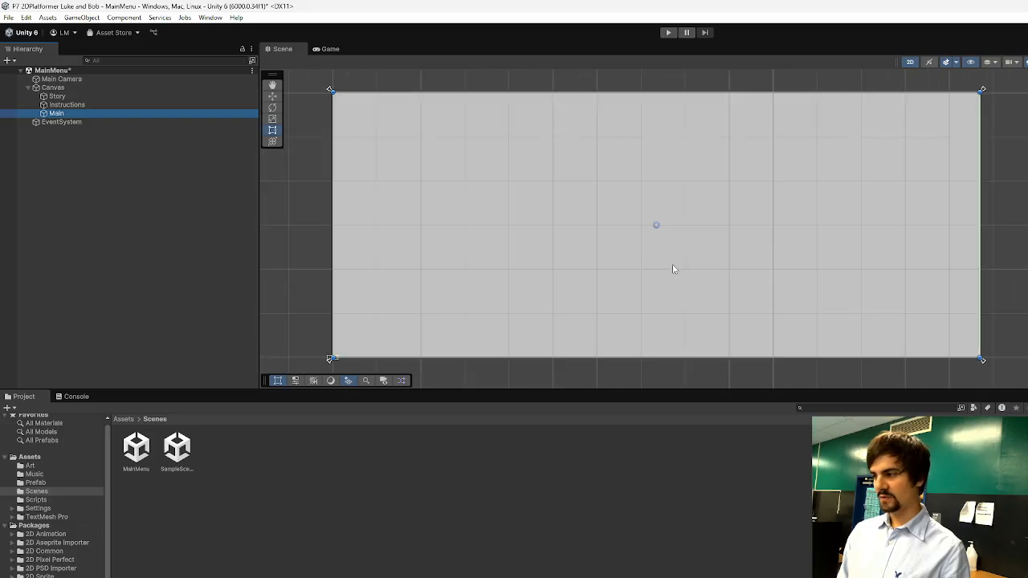
Give the Story panel a green colour and the Instructions panel a red colour.
left_click(64, 96)
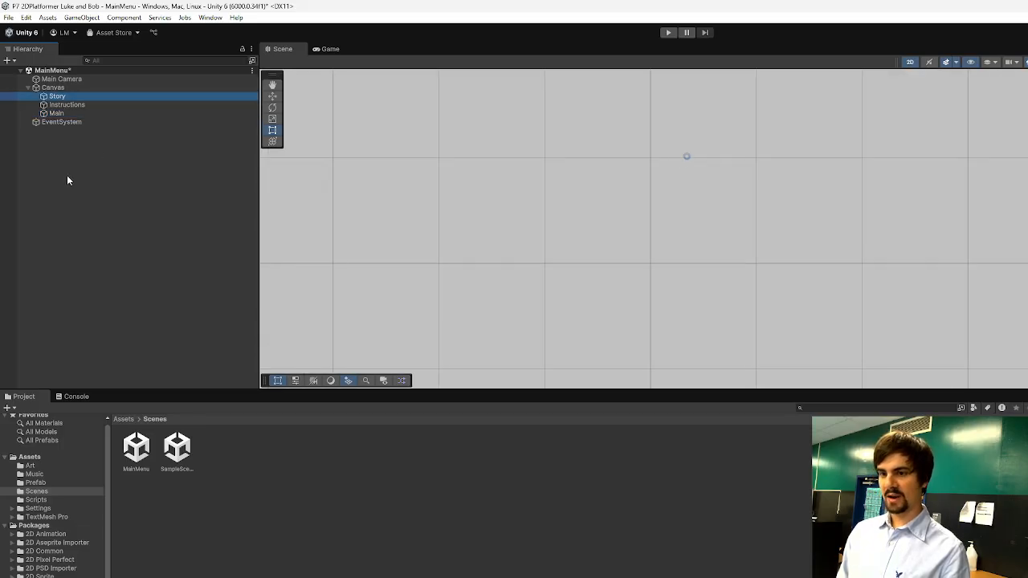
key("f")
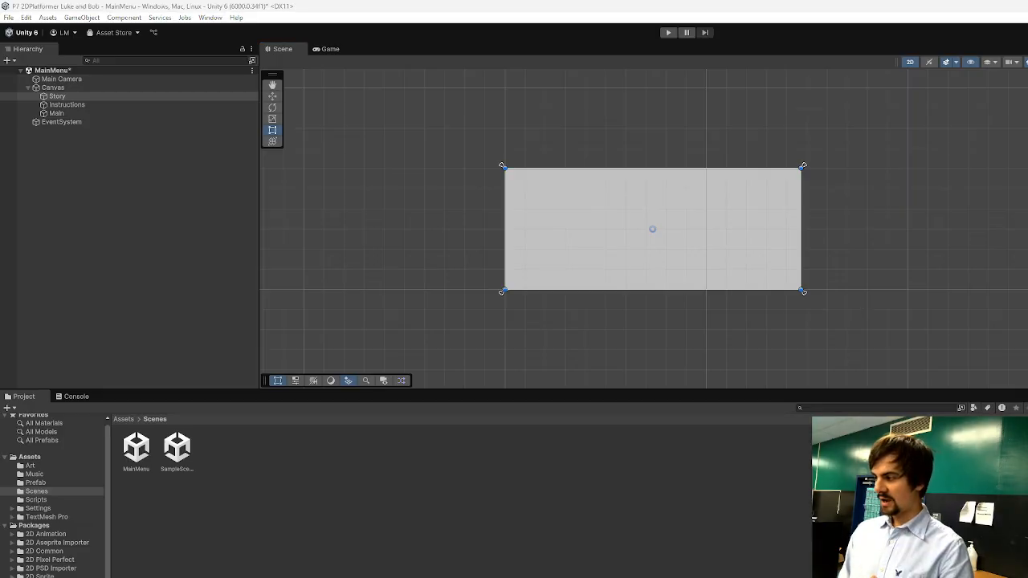
left_click(67, 105)
left_click(64, 98)
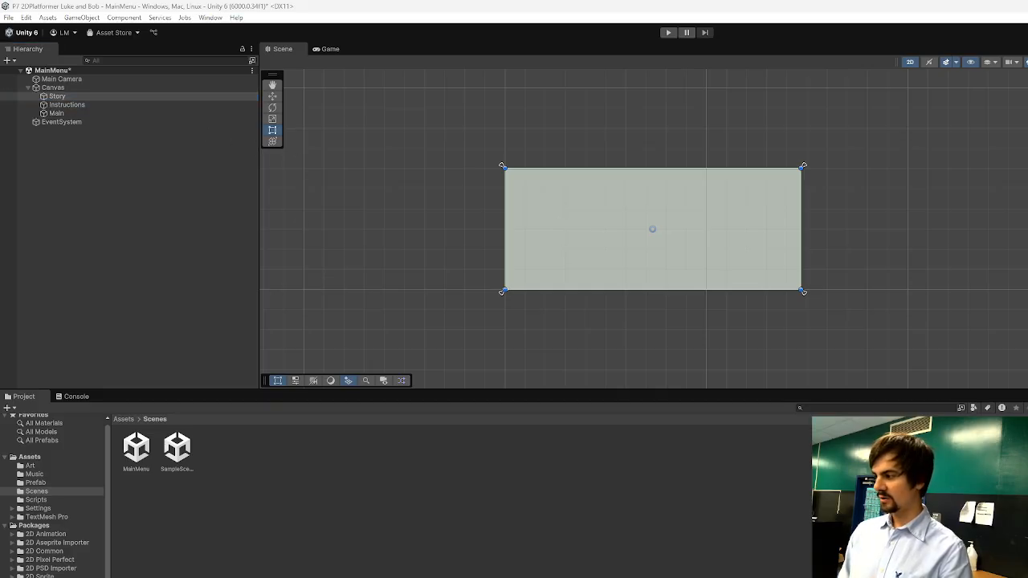
left_click(80, 104)
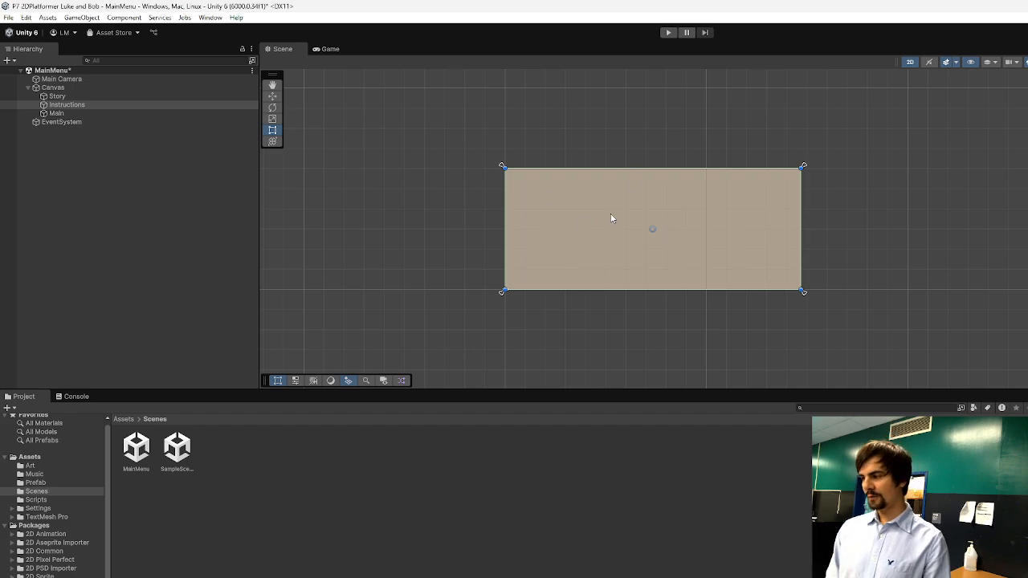
Move the overlapping panels apart in the scene to compare them, and undo the moves.
left_click_drag(634, 232, 572, 325)
left_click(491, 242)
left_click(672, 228)
left_click_drag(670, 228, 445, 99)
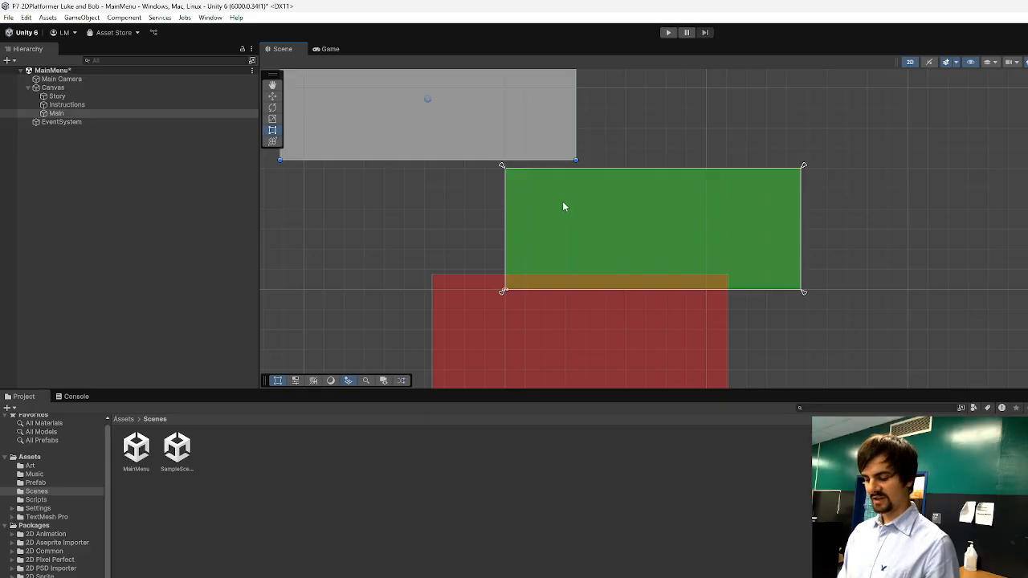
key("ctrl+z")
key("ctrl+z")
key("ctrl+z")
key("ctrl+z")
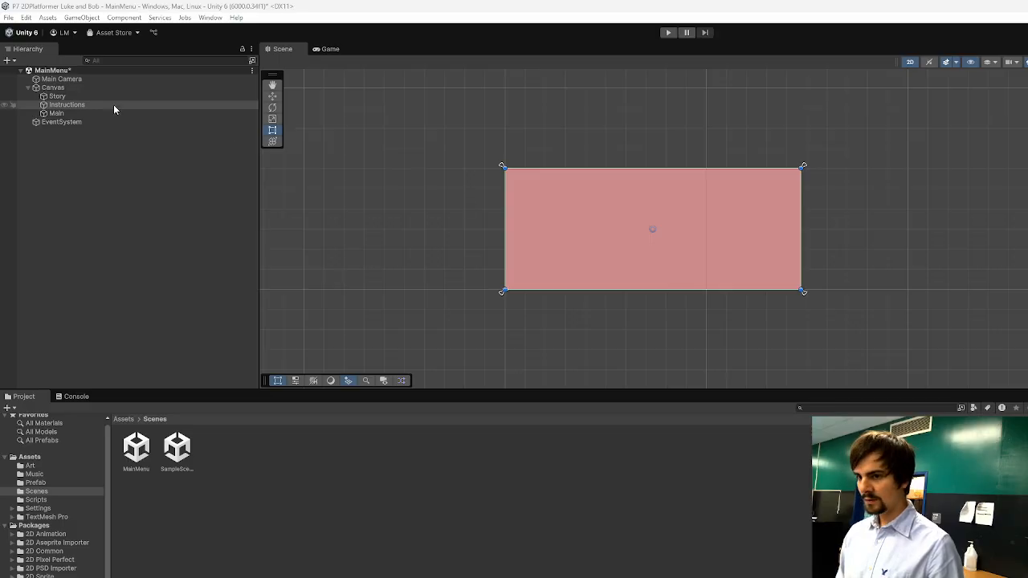
Raise the opacity of the Story and Main panels' colours.
left_click(89, 96)
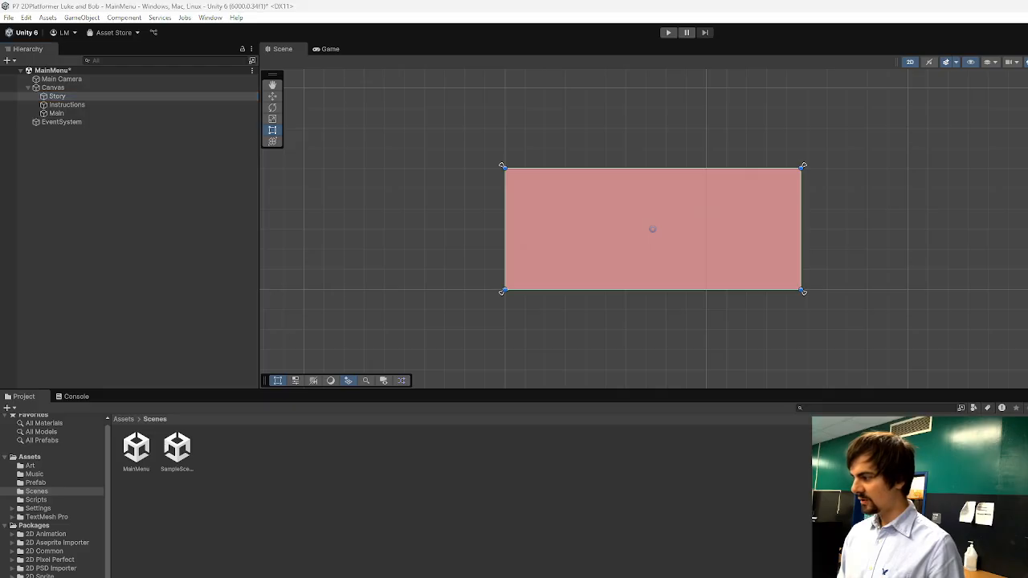
left_click(152, 114)
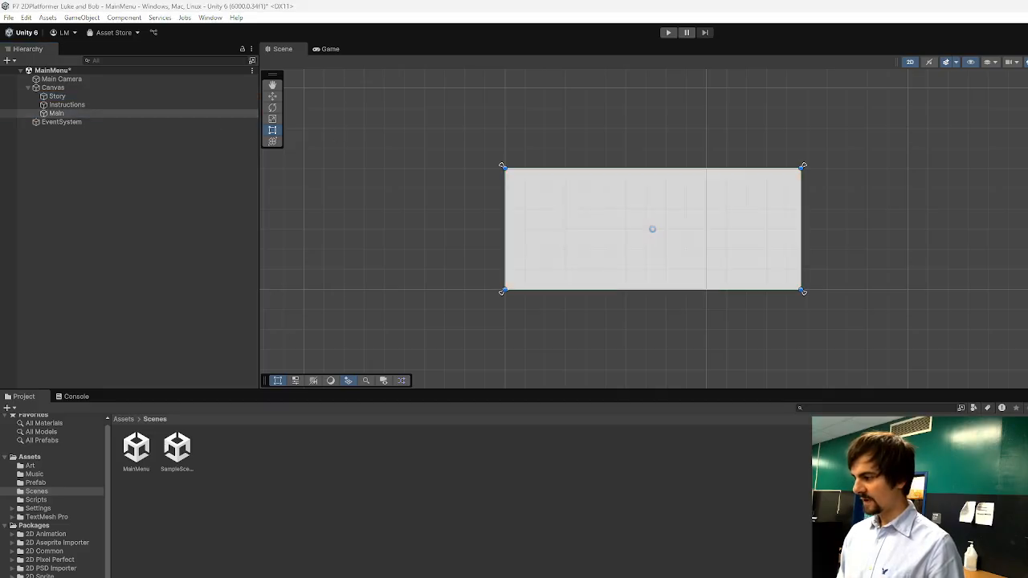
left_click(383, 244)
left_click(93, 113)
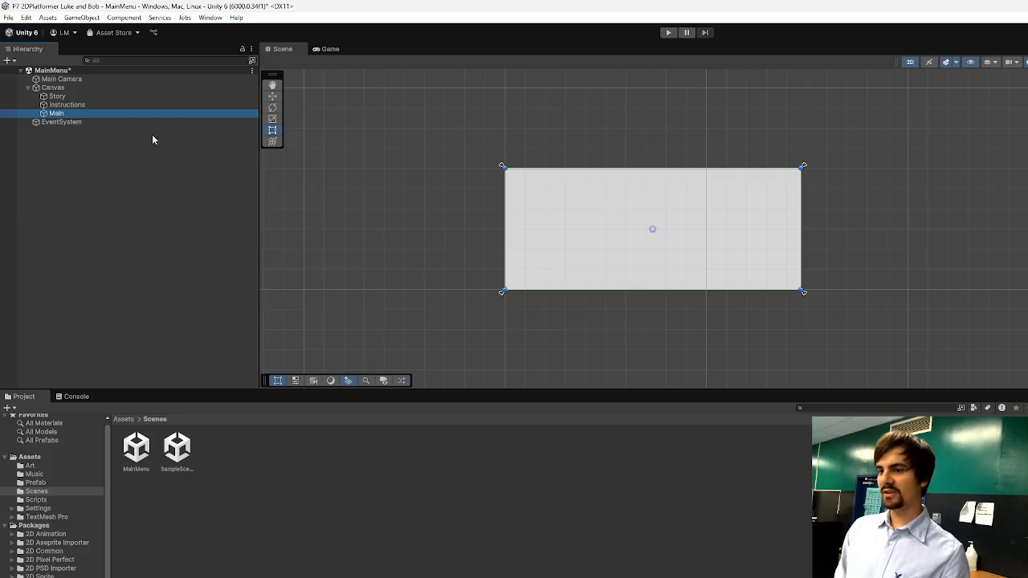
Deactivate the Main and Instructions panels, leaving only the Story panel active.
left_click(76, 98)
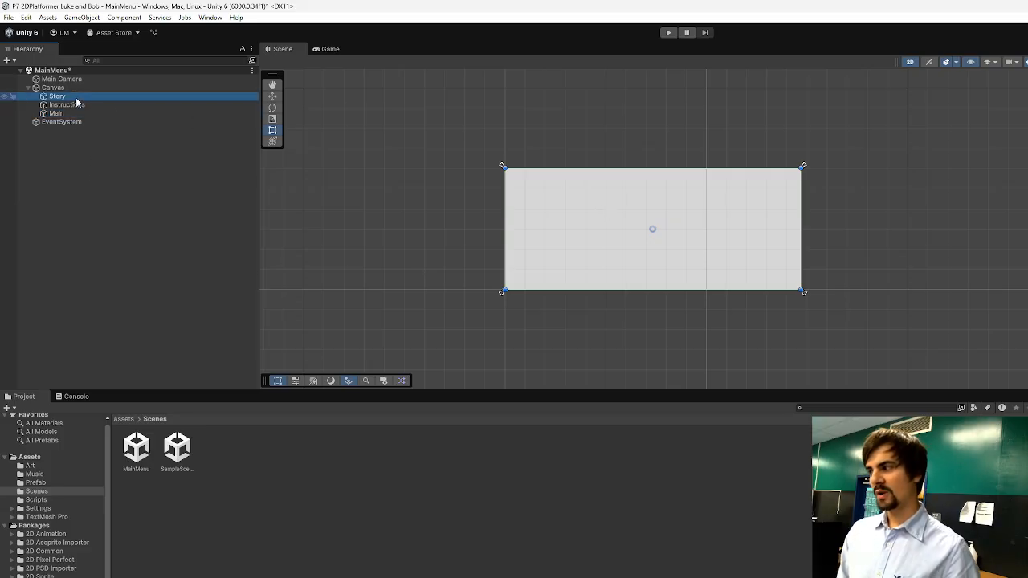
left_click(77, 104)
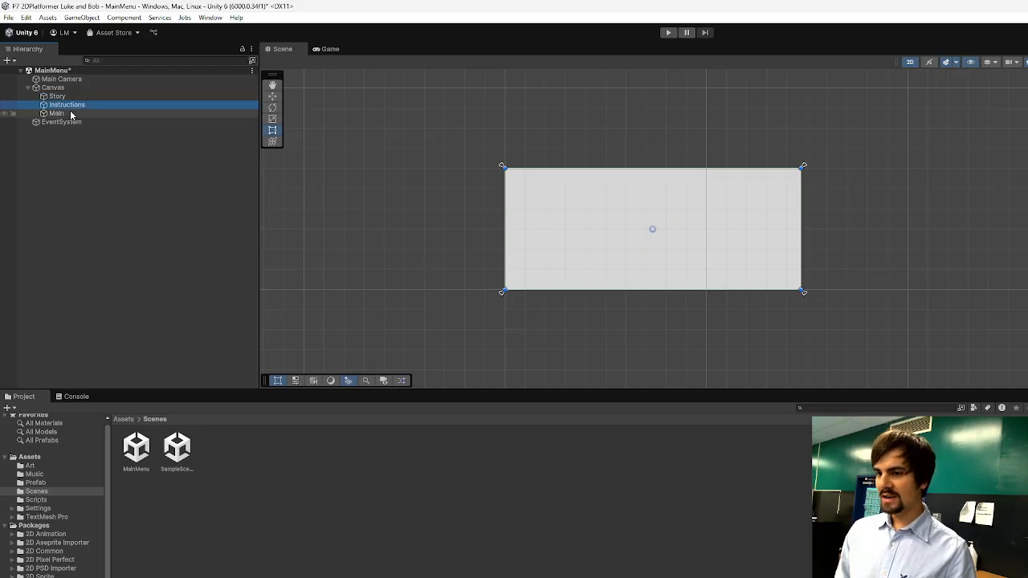
left_click(71, 113)
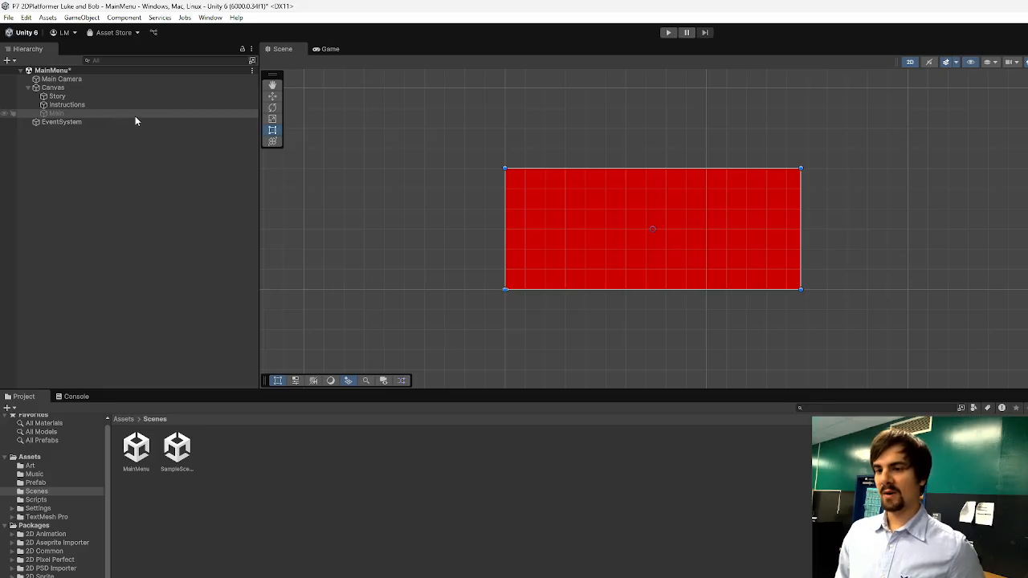
left_click(105, 109)
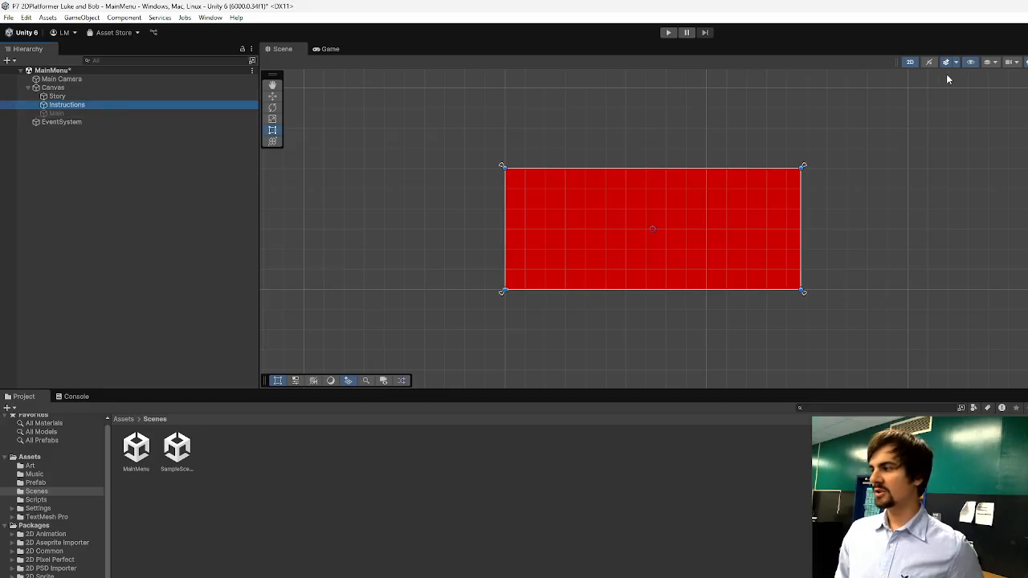
left_click(625, 265)
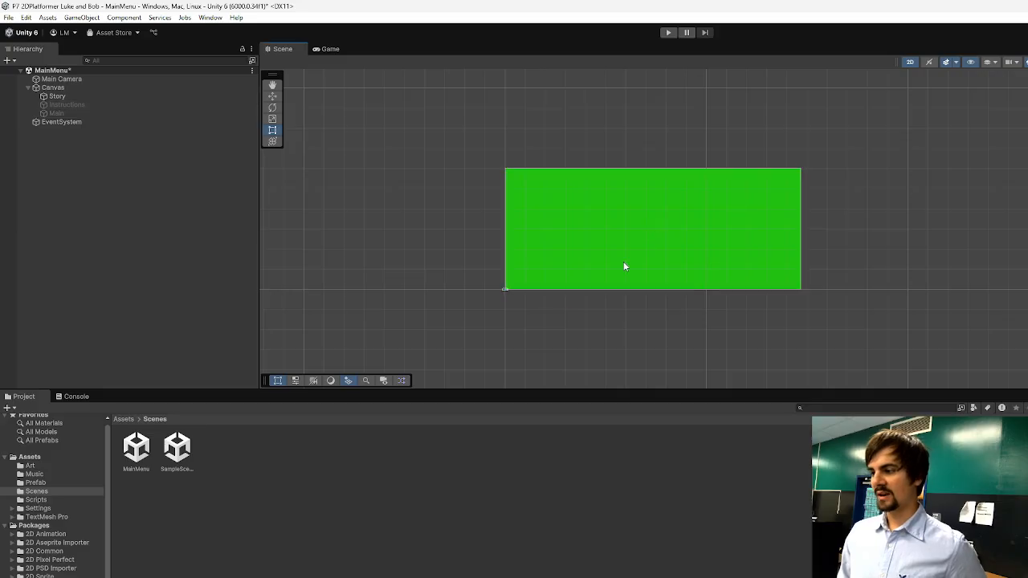
Change the Story panel's colour to a softer, lighter green.
scroll(594, 189, "up", 5)
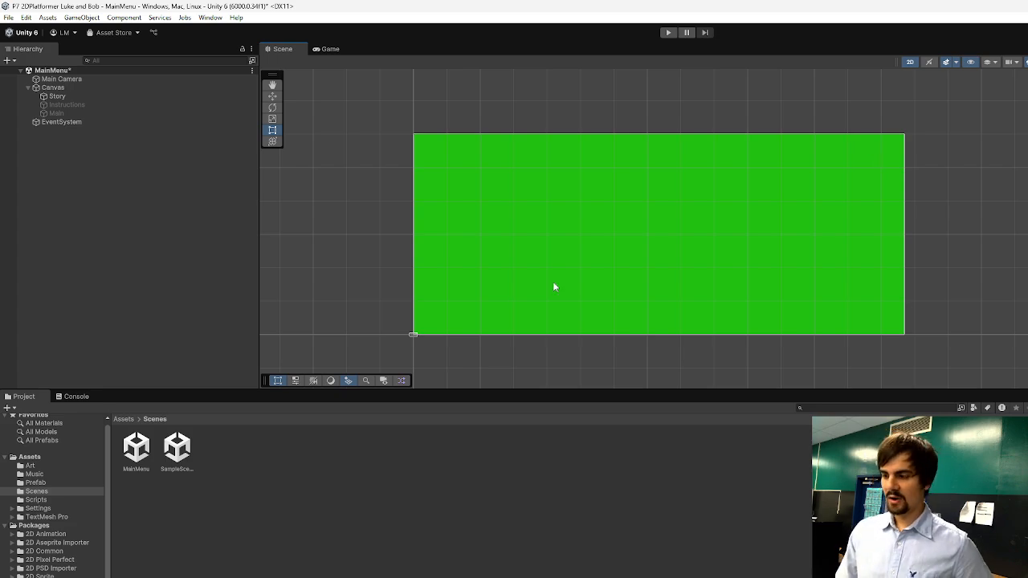
left_click(624, 247)
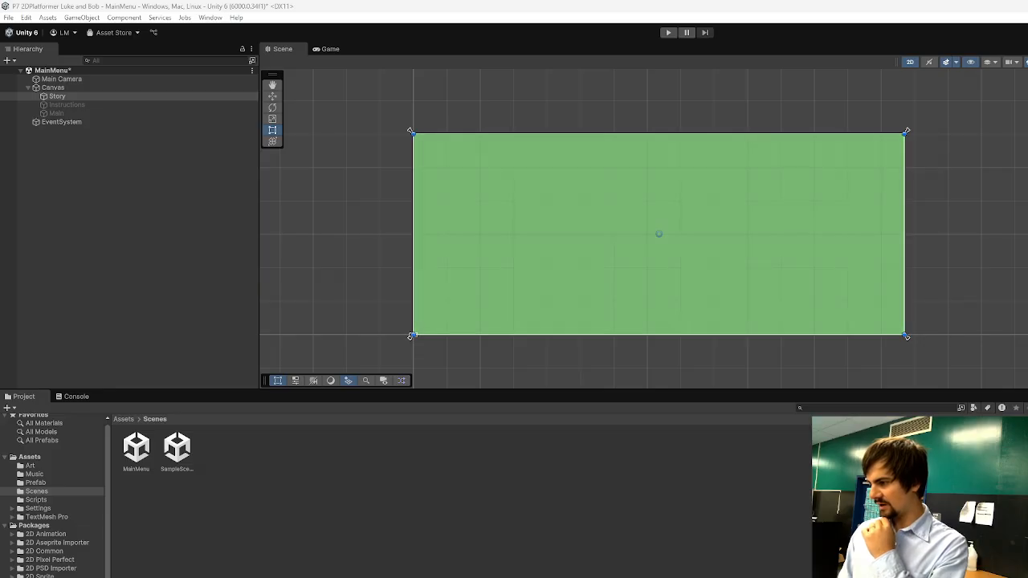
left_click(969, 310)
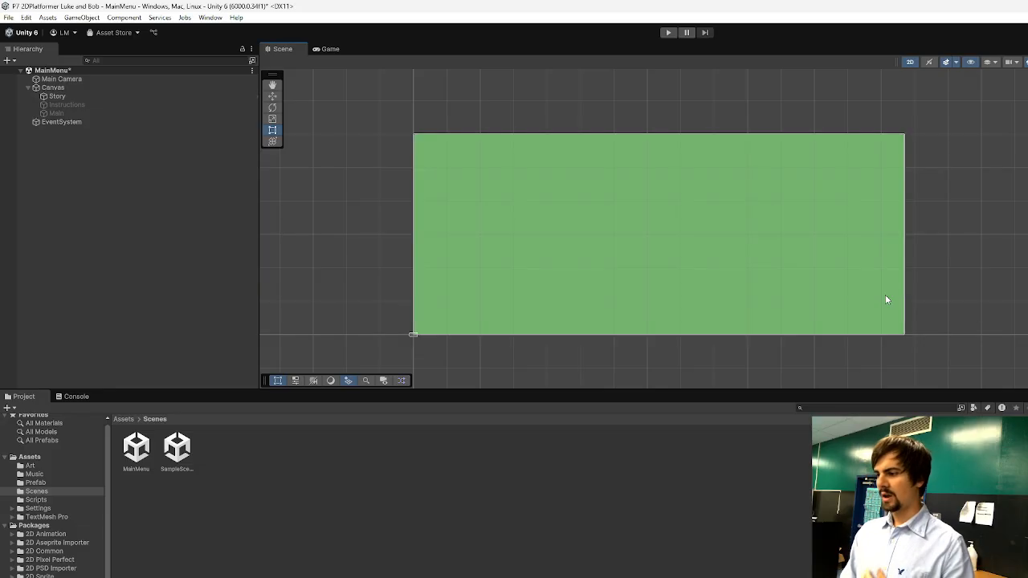
left_click(676, 222)
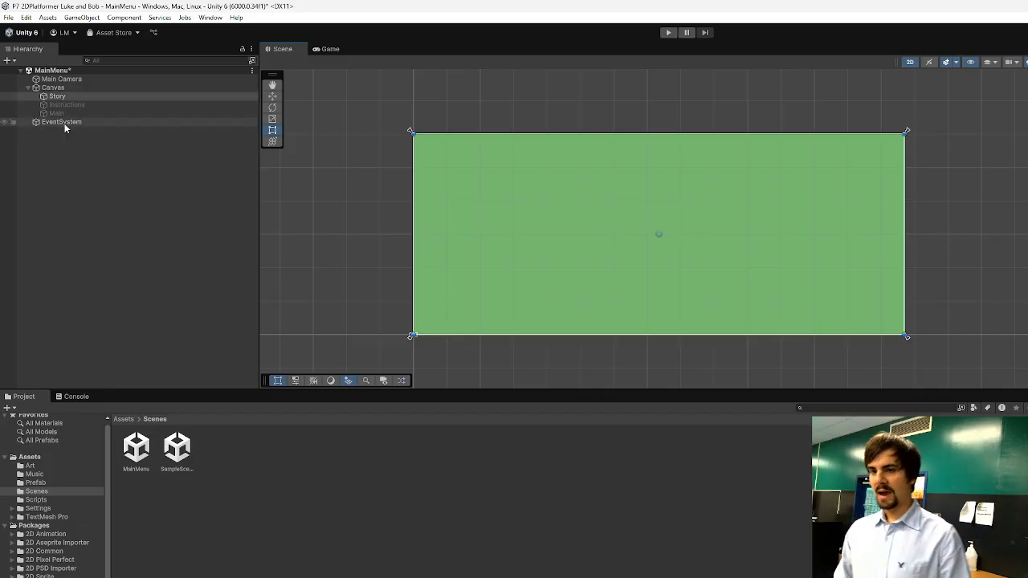
Add a TextMeshPro text object inside the Story panel and open the TextMesh Pro assets folder.
right_click(73, 97)
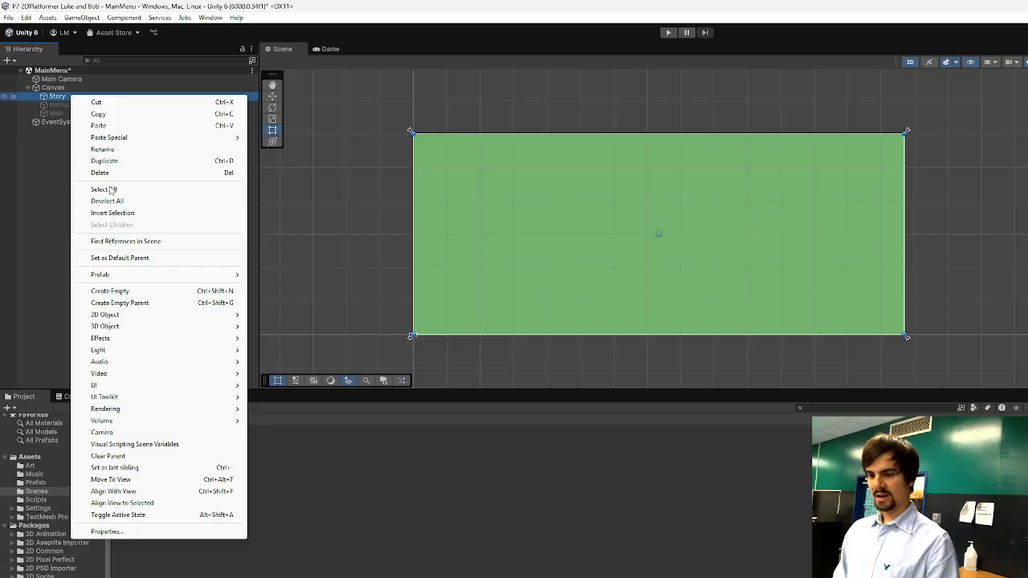
mouse_move(125, 386)
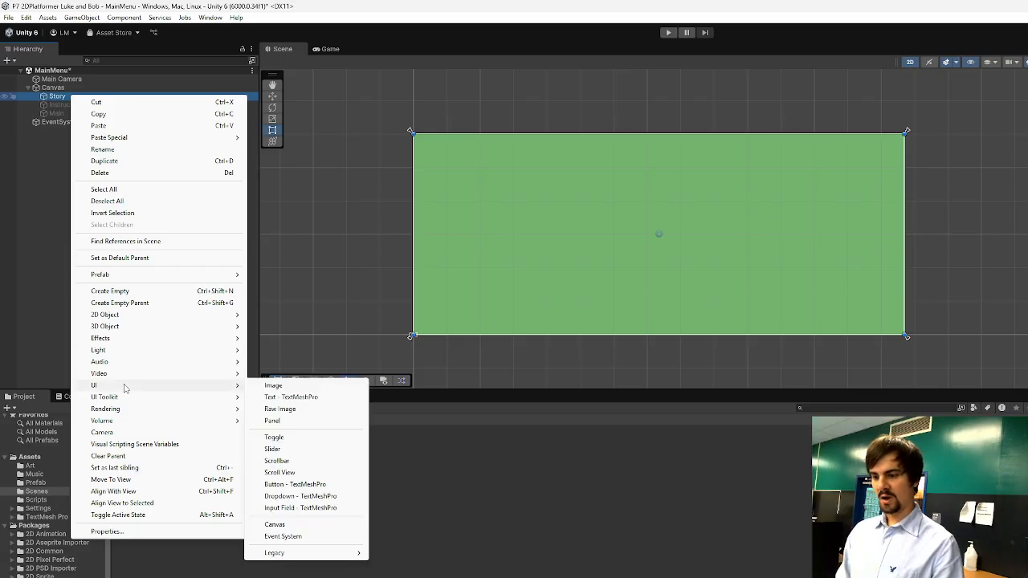
left_click(307, 398)
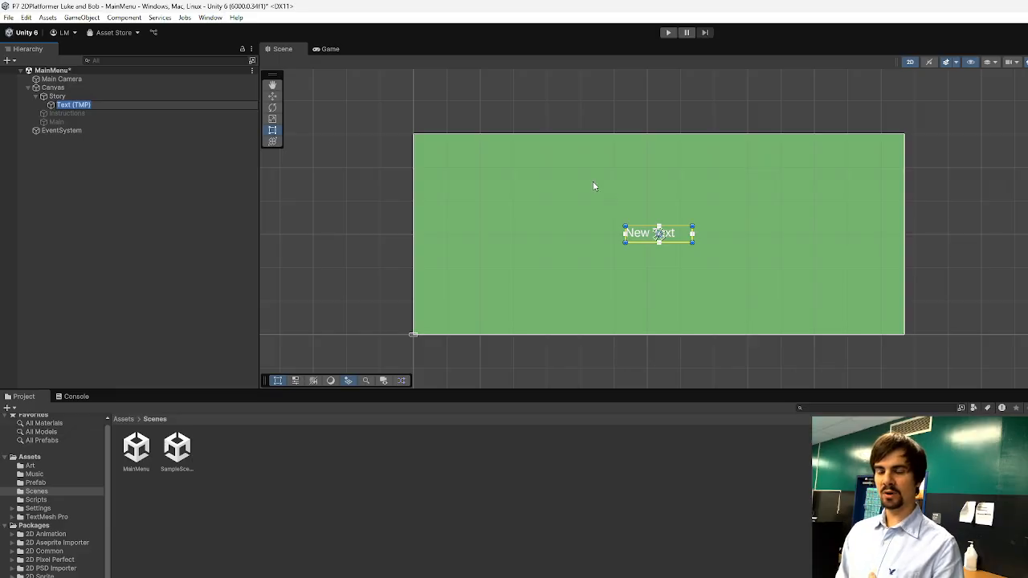
left_click(46, 517)
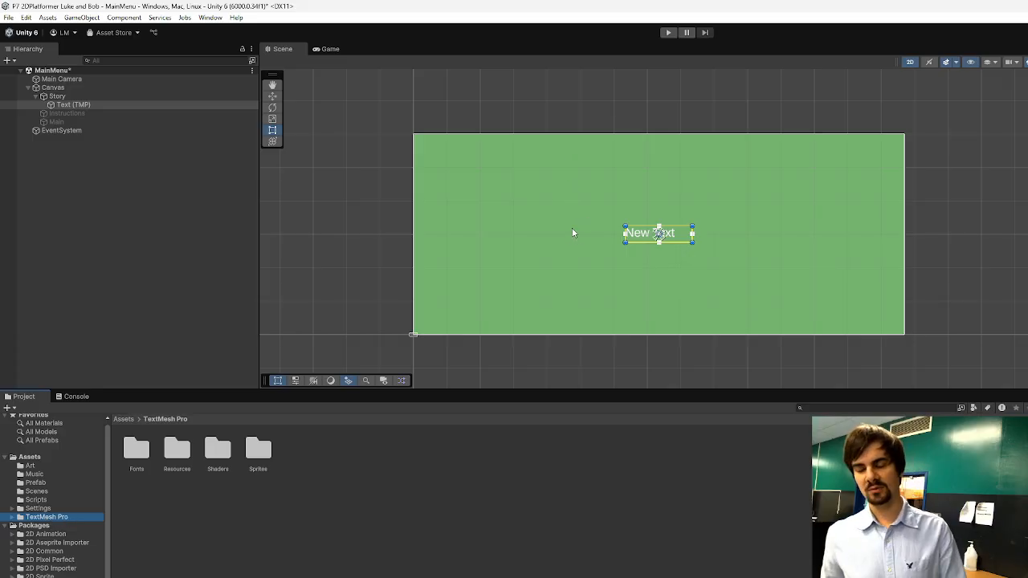
left_click(658, 233)
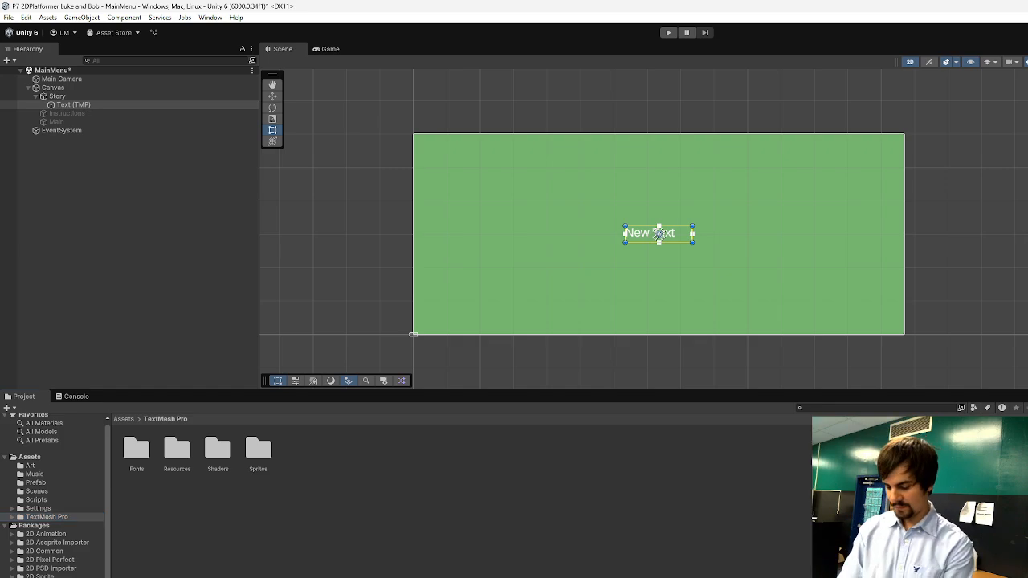
Replace the placeholder text with "This game Is about Spongebob escaping from super Mario world 1-1. He" and widen its text box.
key("ctrl+a")
key("BackSpace")
type("This game")
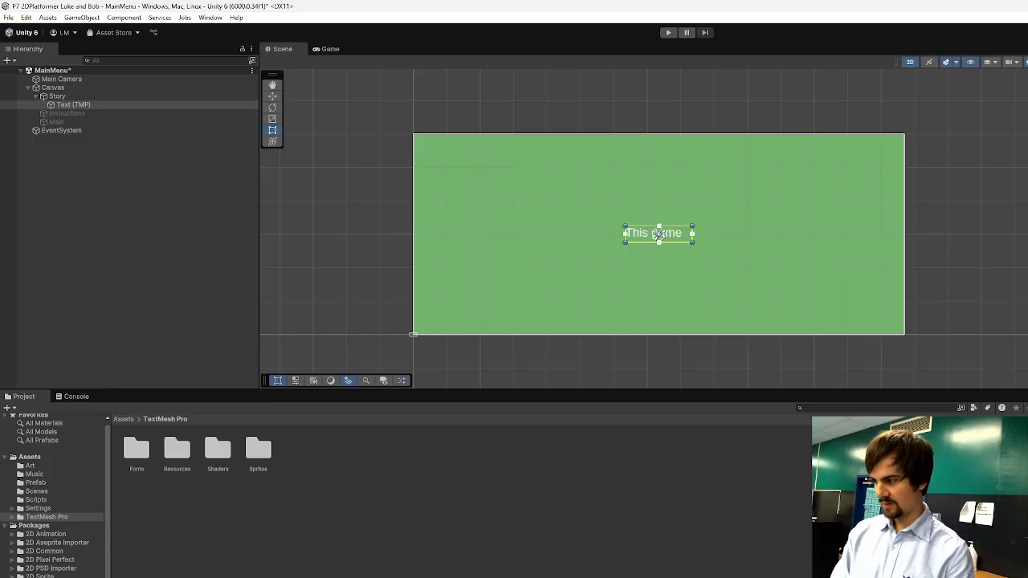
type(" is about")
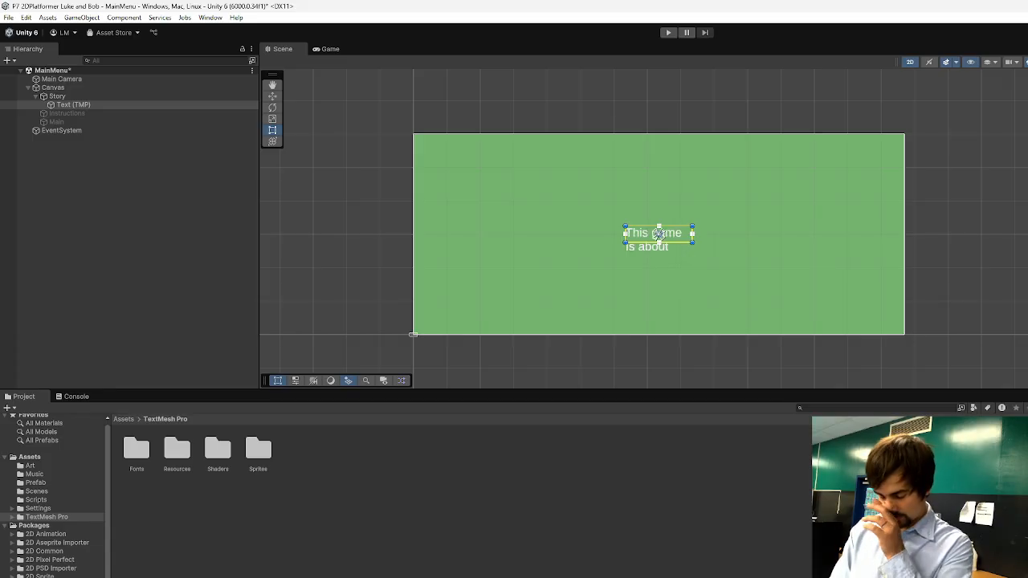
type(" Spong")
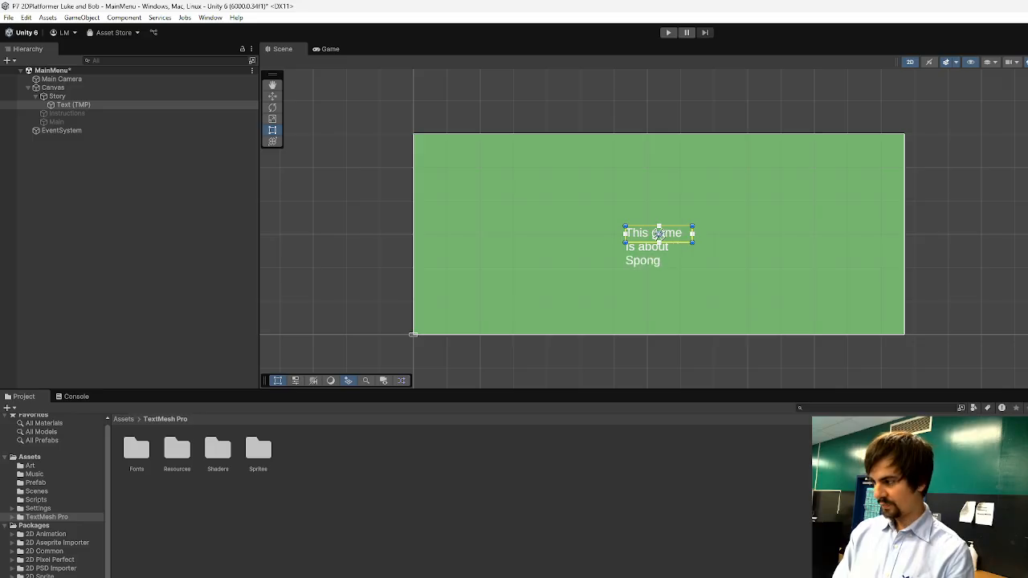
type("ebob esc")
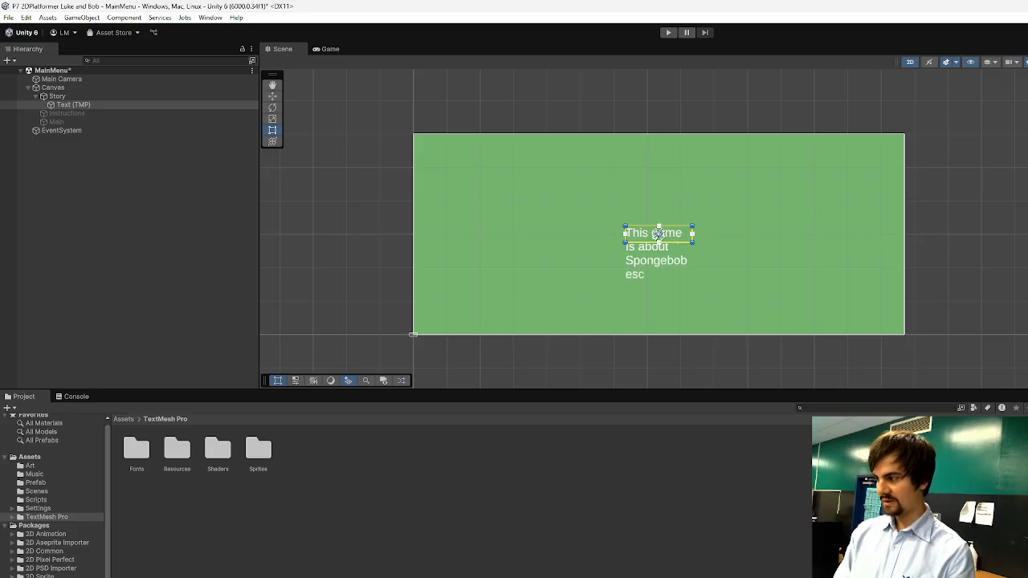
type("aping from su")
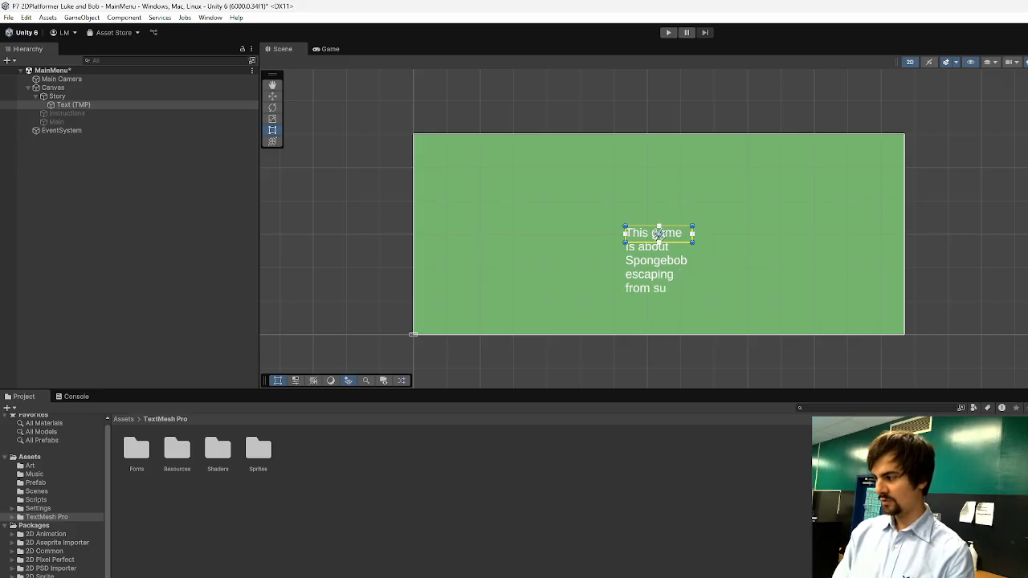
type("per Mario world")
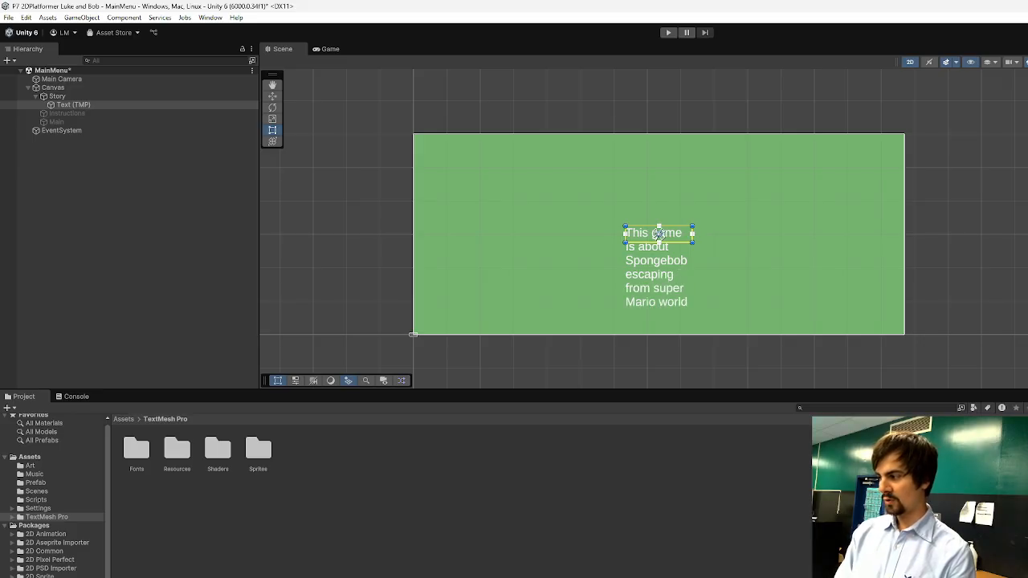
type(" 1-1. He")
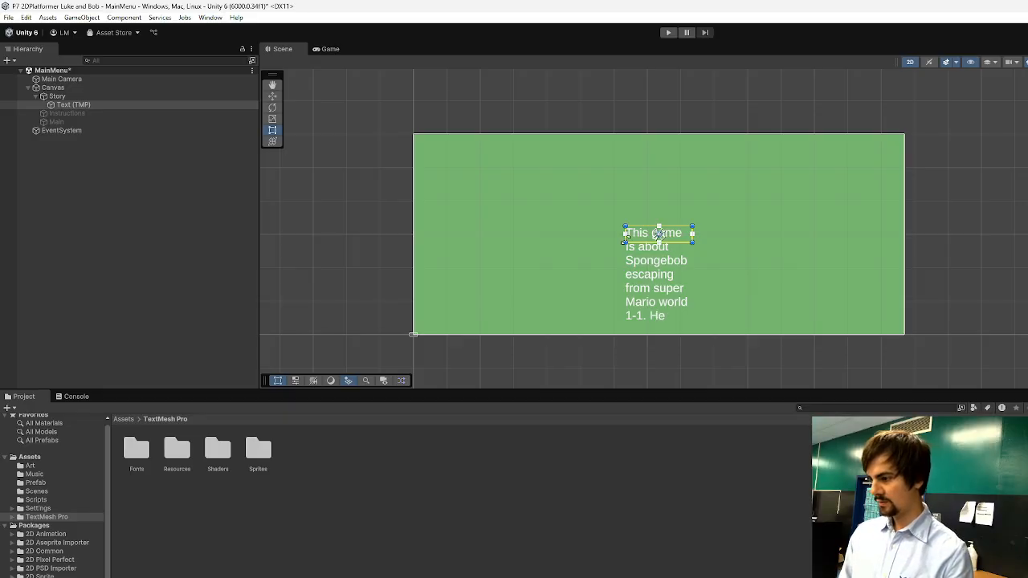
left_click_drag(625, 241, 490, 258)
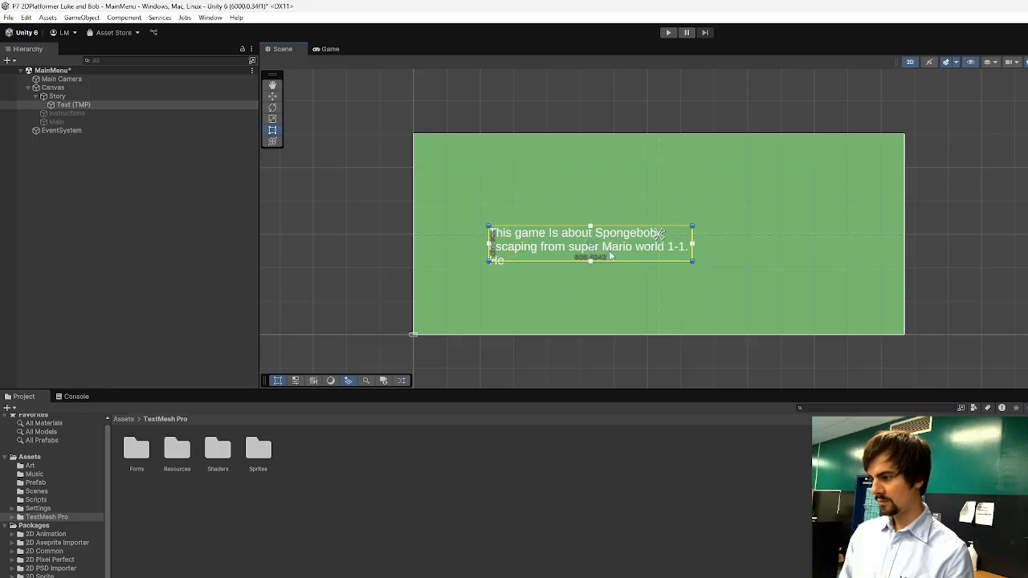
left_click_drag(695, 260, 785, 264)
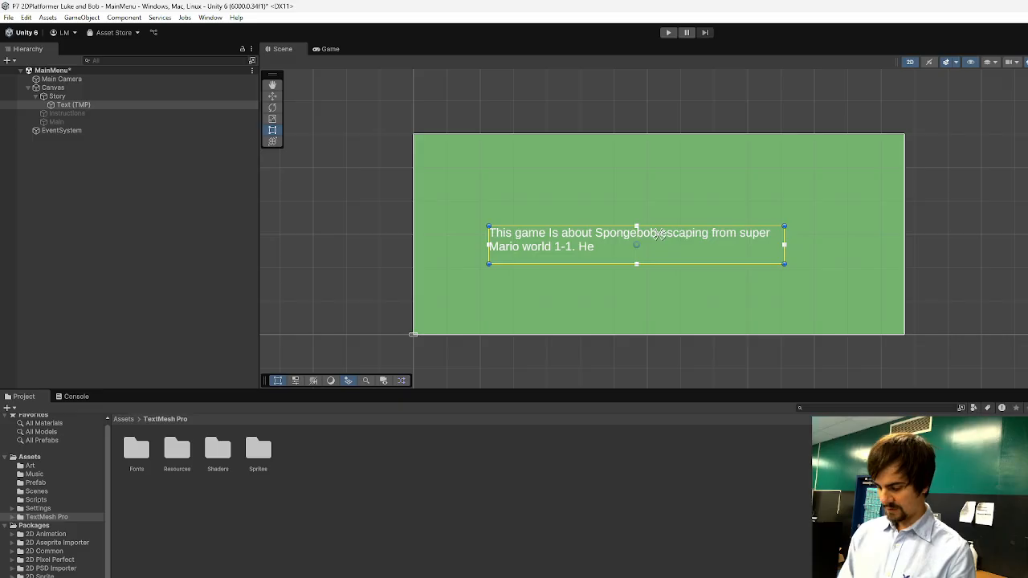
Continue the story text with "needs to overcome this obstical to be reunited with his best freind patrick, who awaits him at the end of each level.".
type("needs to ov")
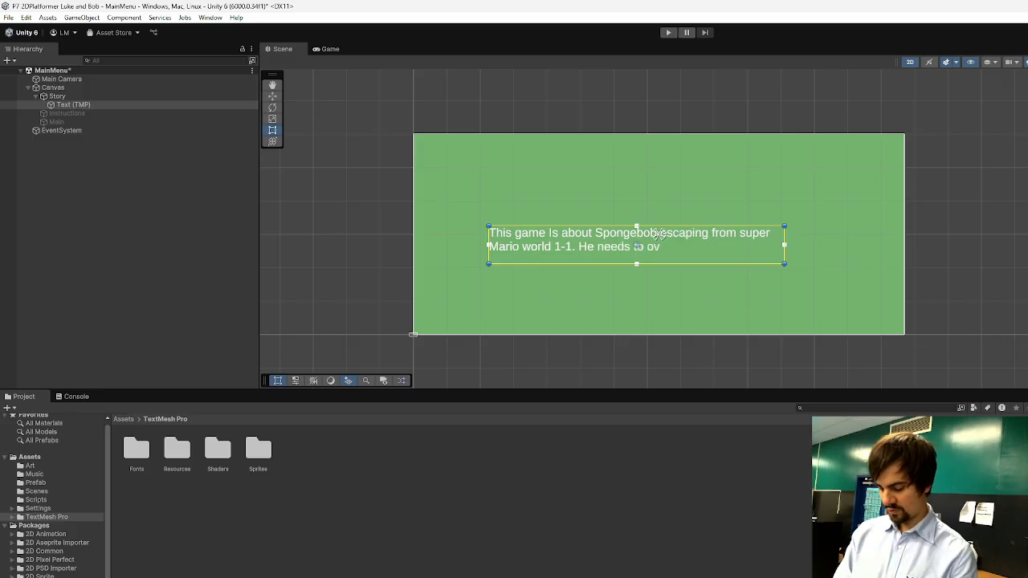
type("ercome this obs")
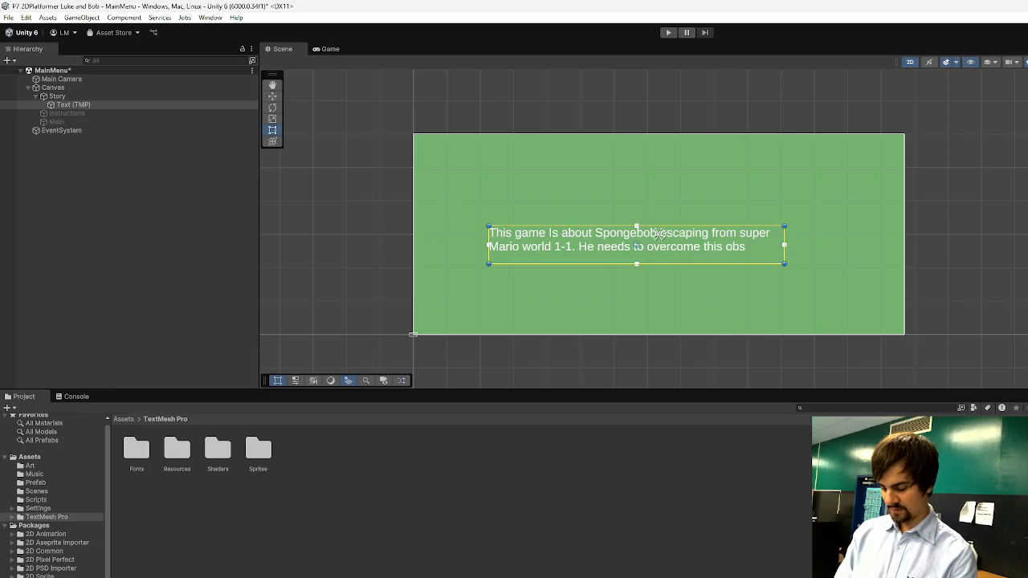
type("tical to be re")
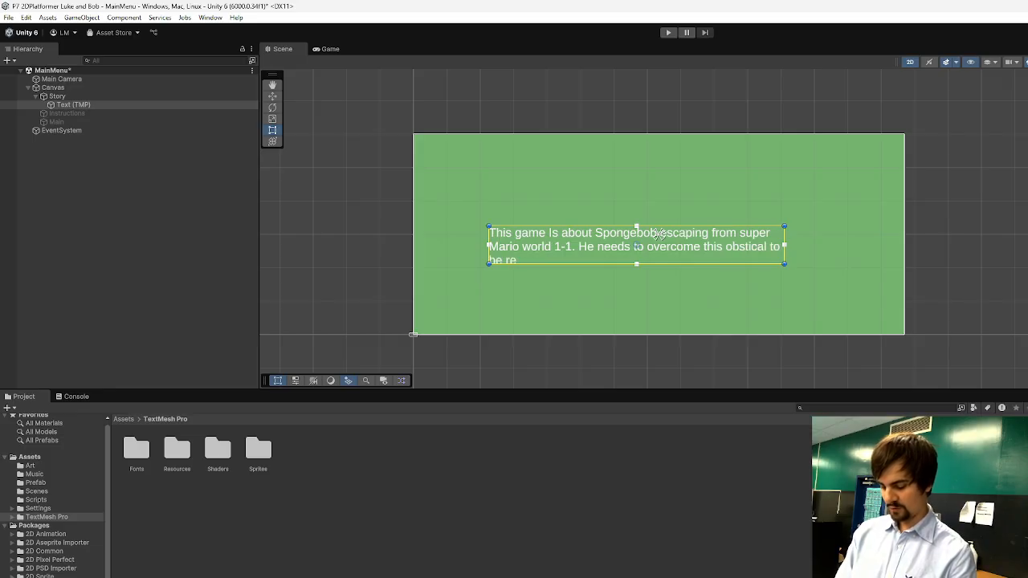
type("united with his")
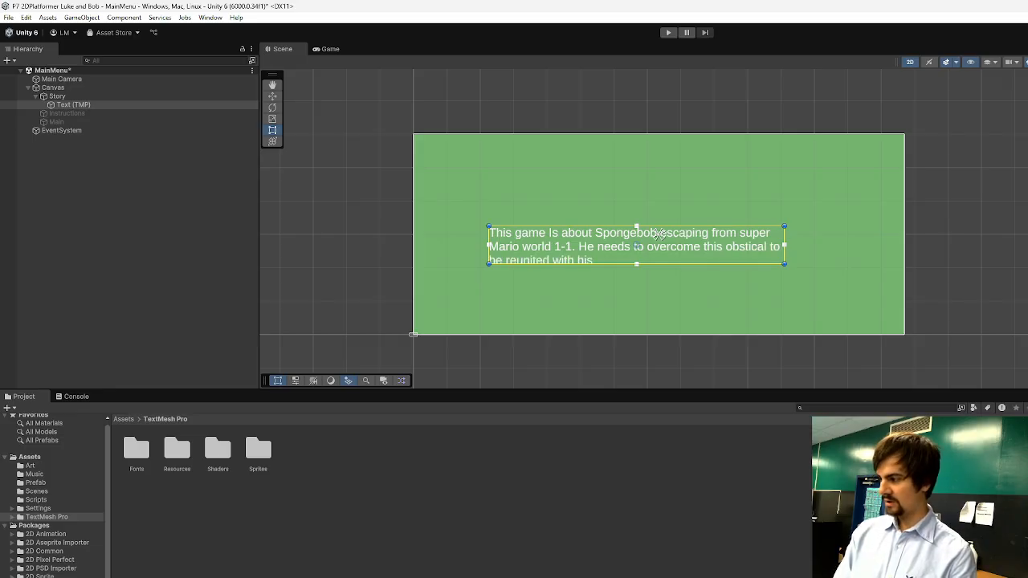
type(" best freind")
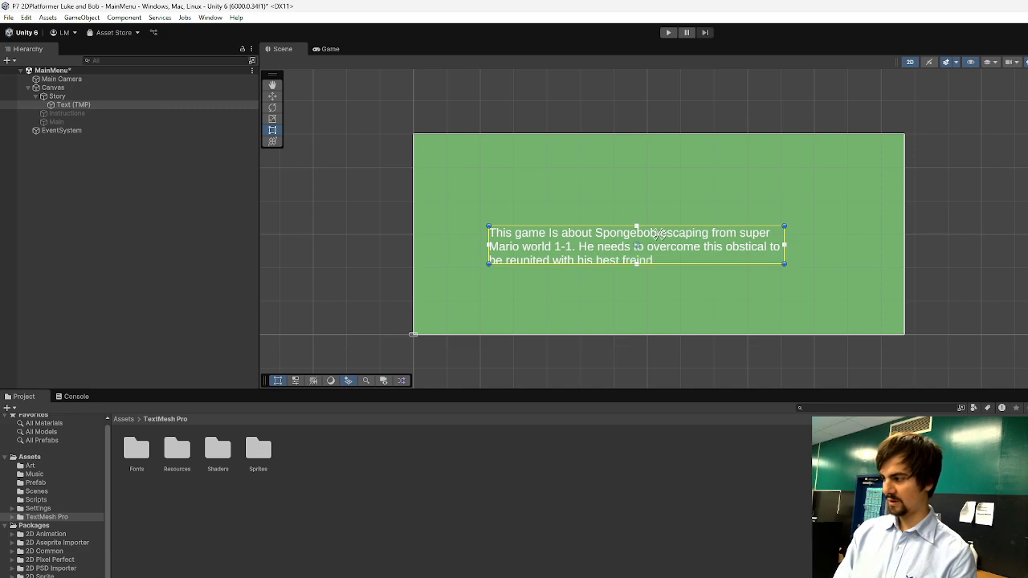
type(" patrick,")
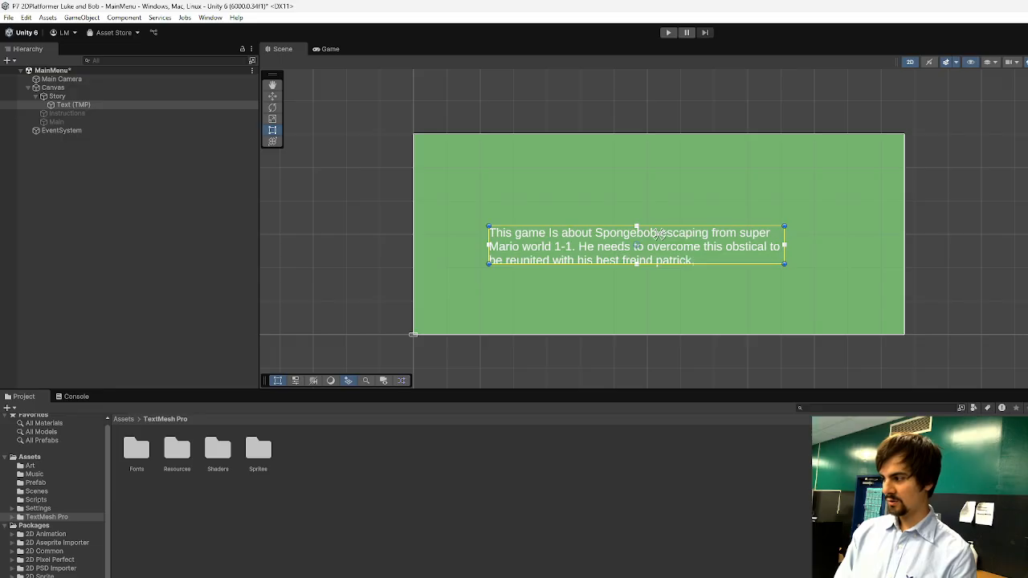
type(" who will")
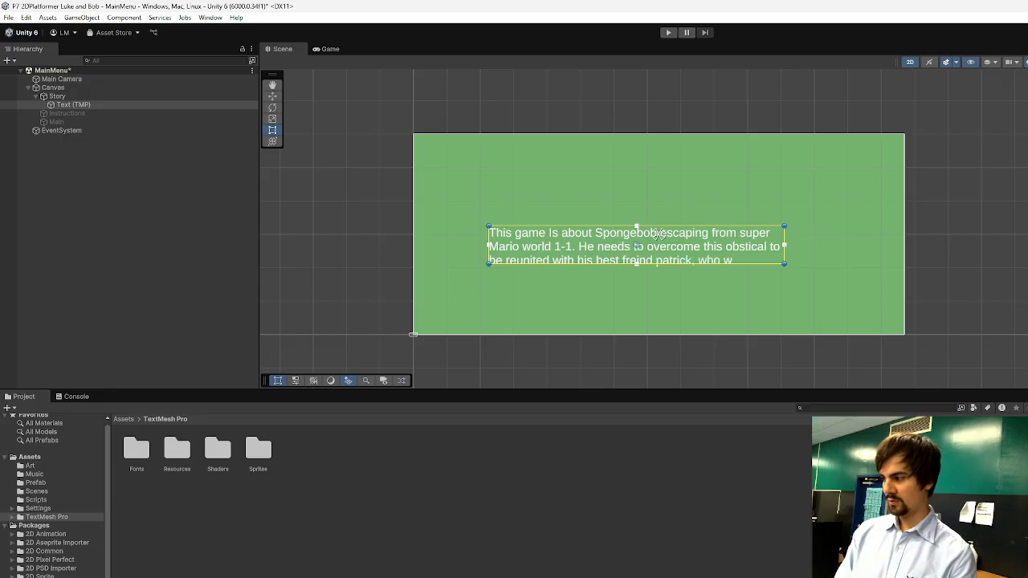
key("BackSpace")
type("awaits hi")
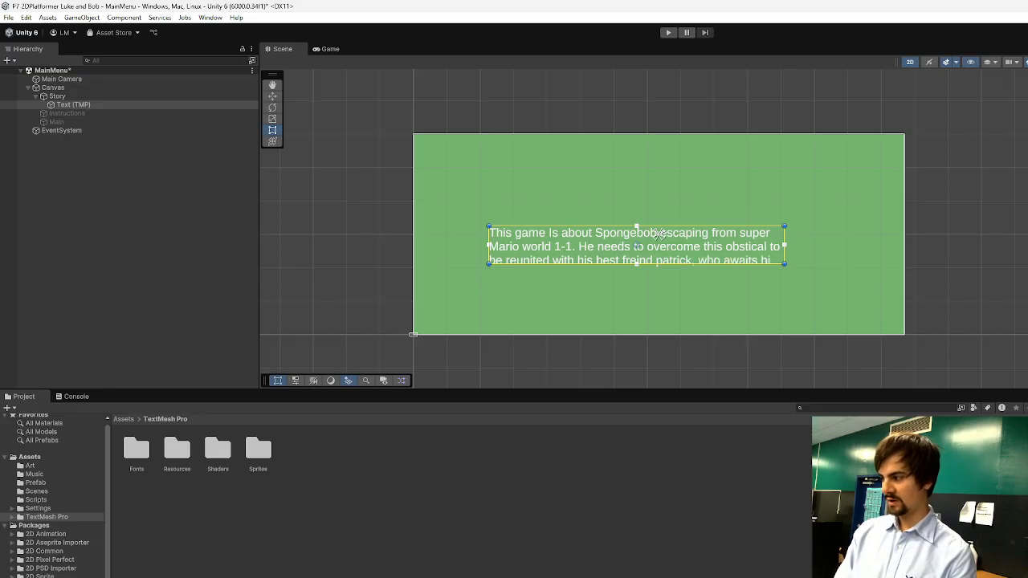
type("m at the end of")
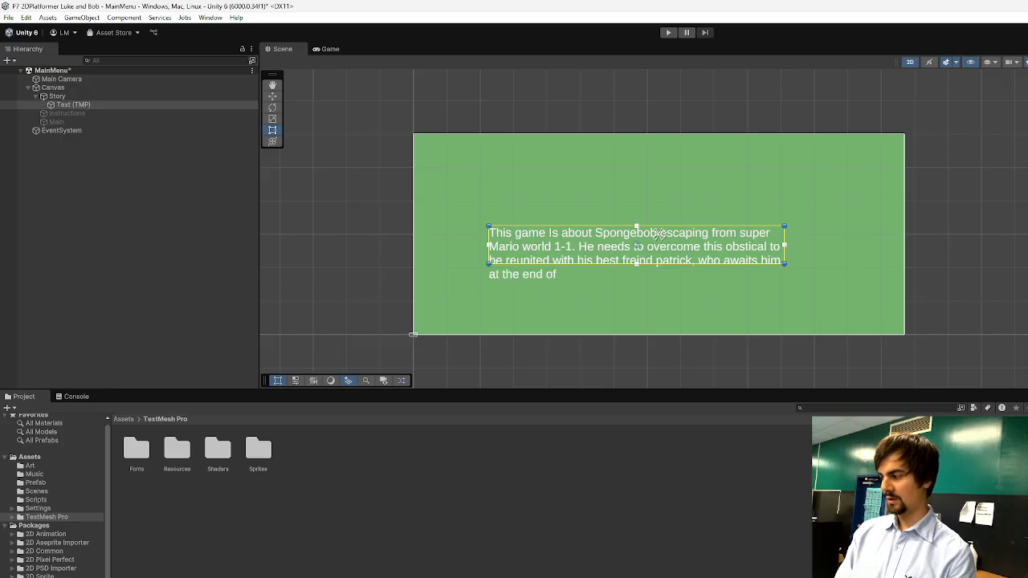
type(" each level.")
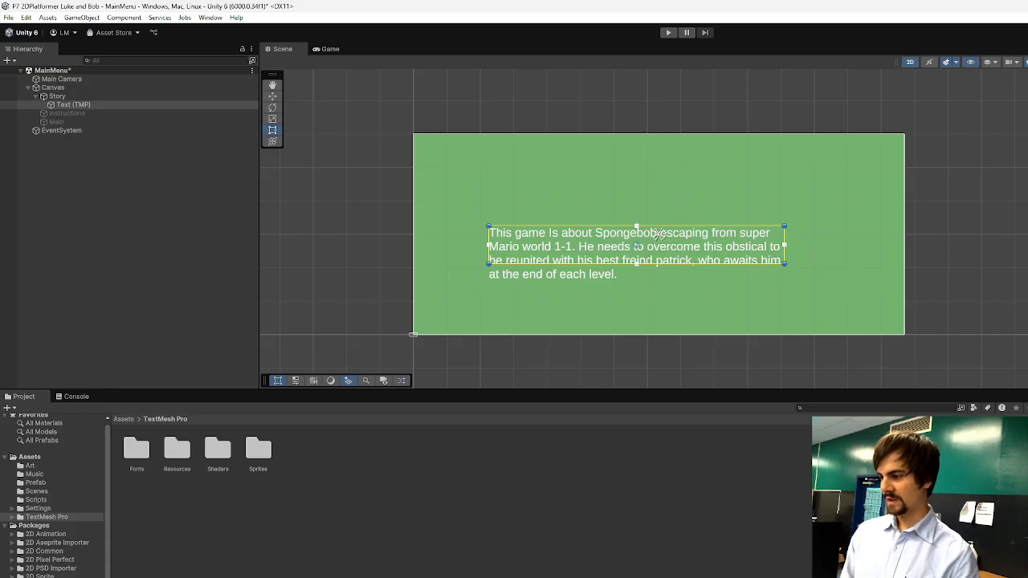
Enlarge the story text box to enclose all lines of the paragraph, leaving nothing selected.
left_click_drag(785, 263, 807, 292)
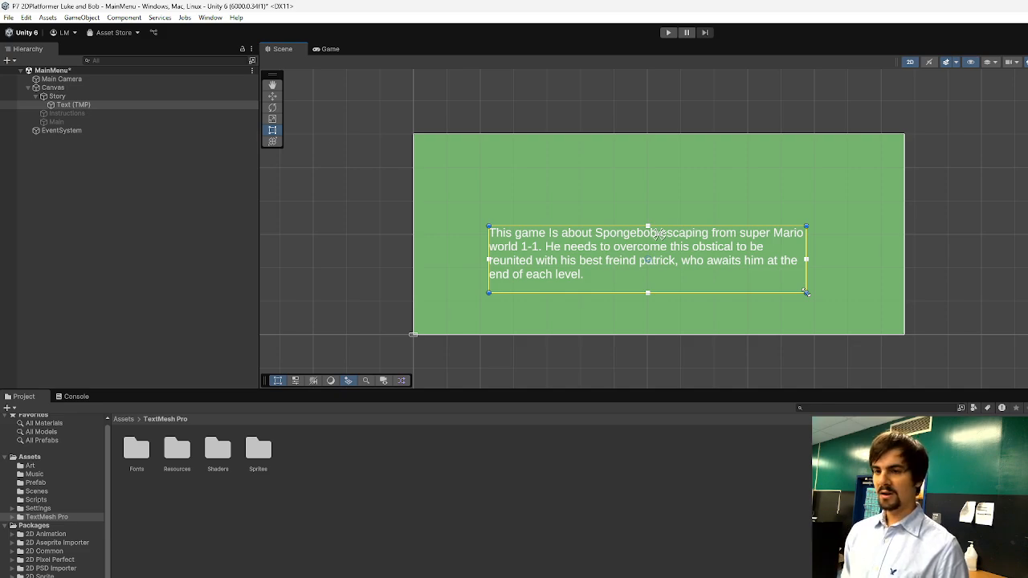
left_click(527, 349)
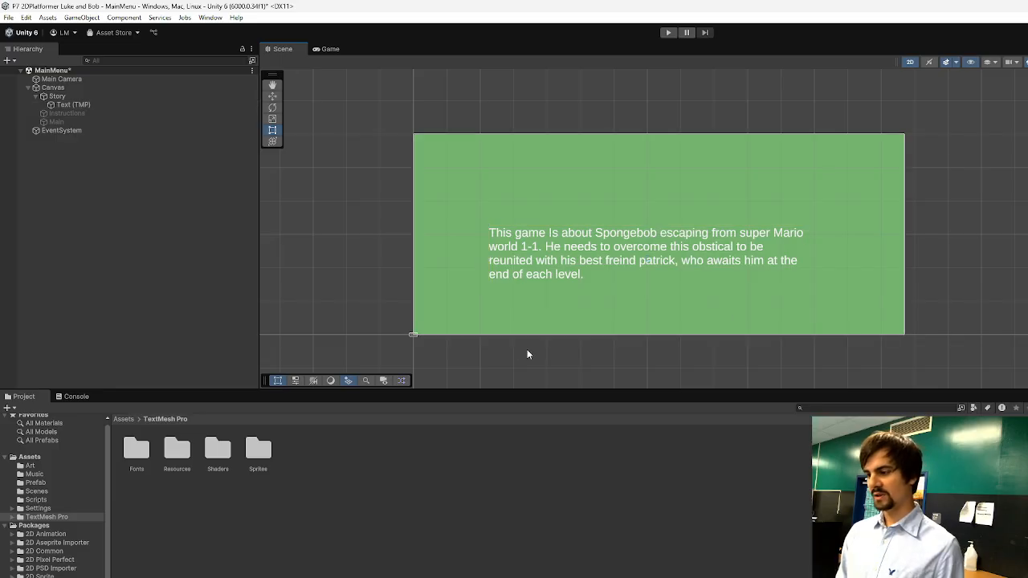
left_click(543, 272)
left_click(66, 165)
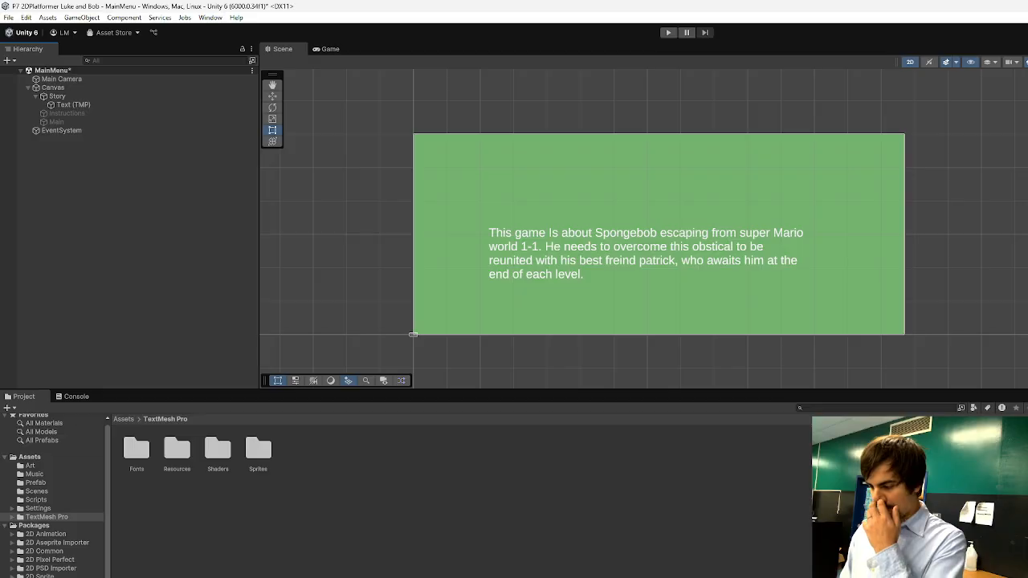
Switch to the Chrome browser and search Google Images for "patrick and spongebob" in a new tab.
left_click_drag(707, 577, 527, 128)
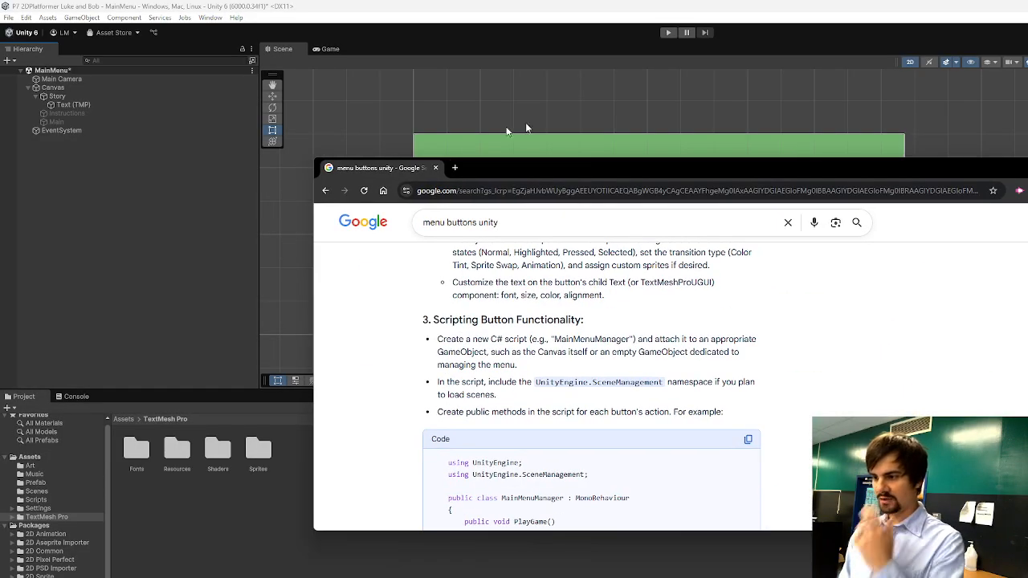
left_click(455, 168)
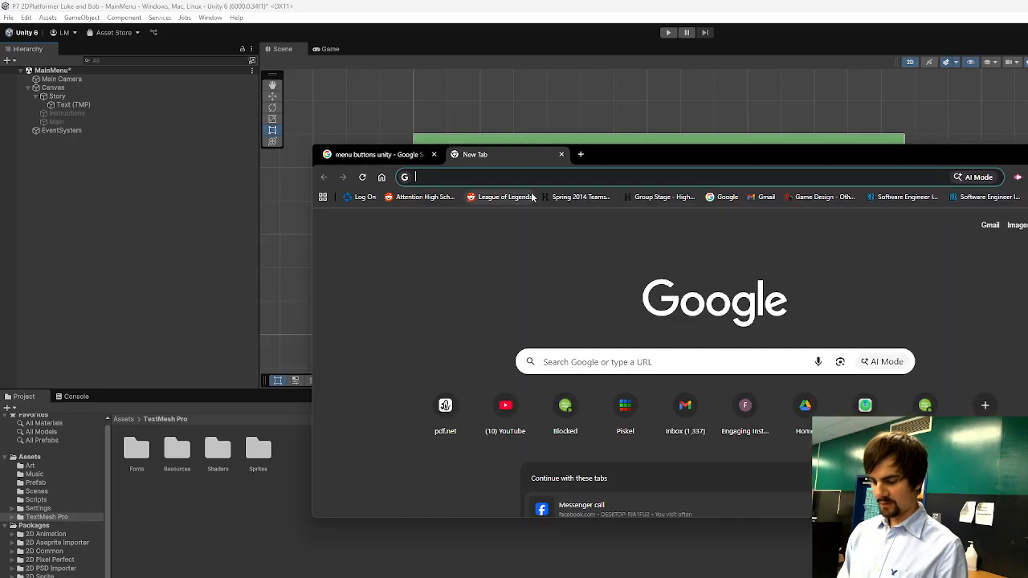
type("p")
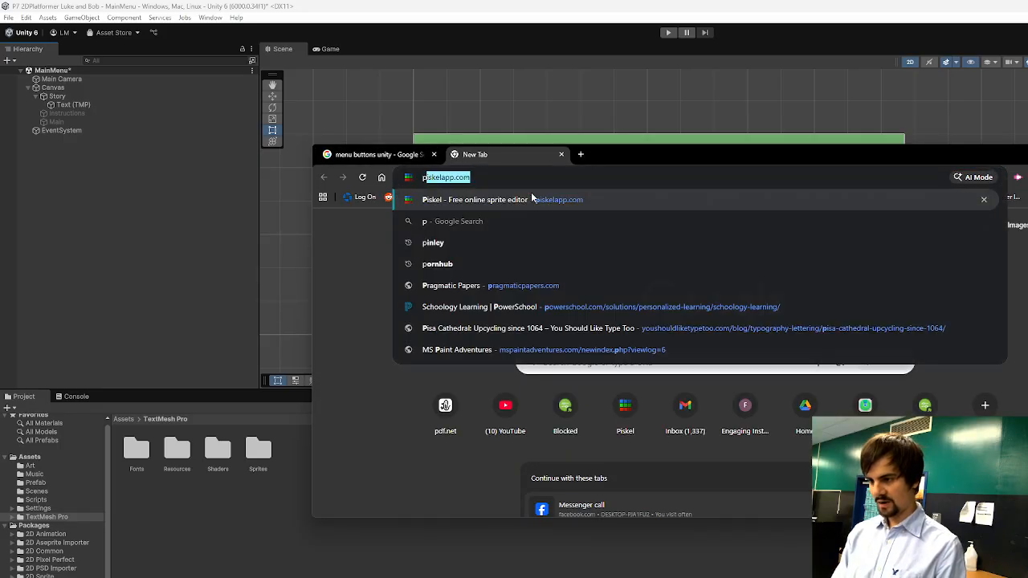
type("atrick and sp")
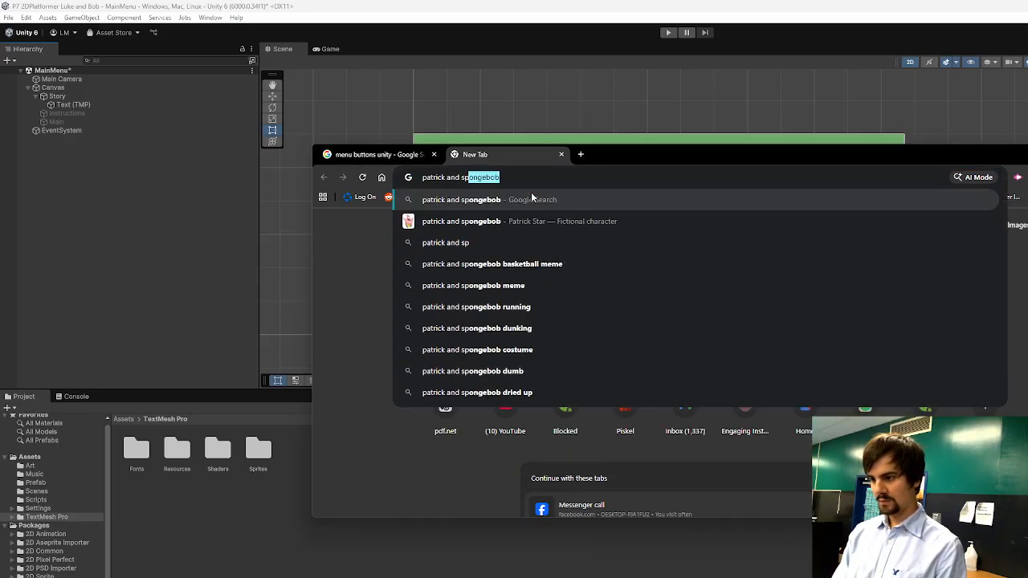
key("Return")
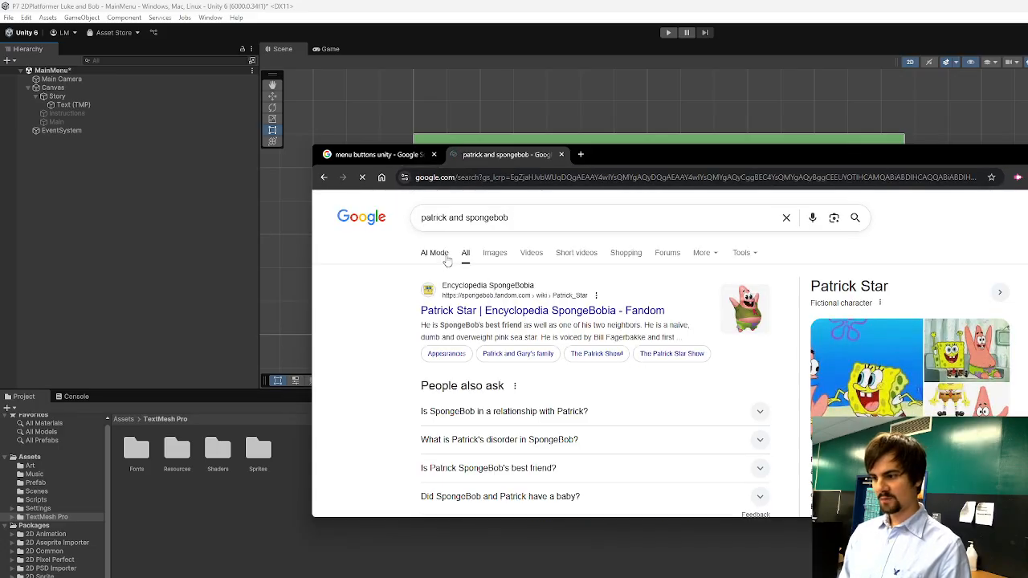
left_click(495, 253)
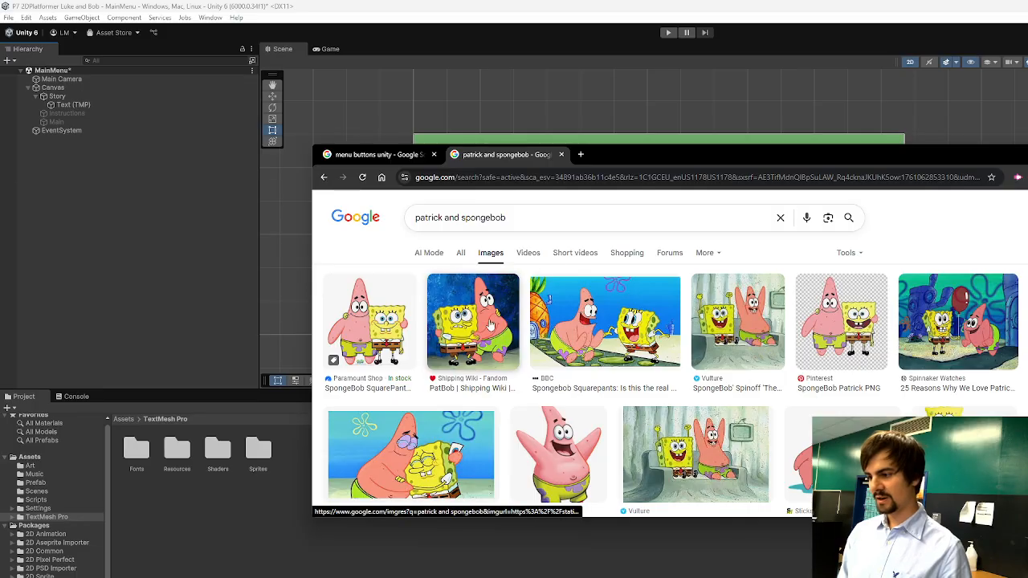
Save the Shipping Wiki picture of SpongeBob and Patrick as Patbobhug.png and import it into the Art folder of the Unity project.
left_click(492, 324)
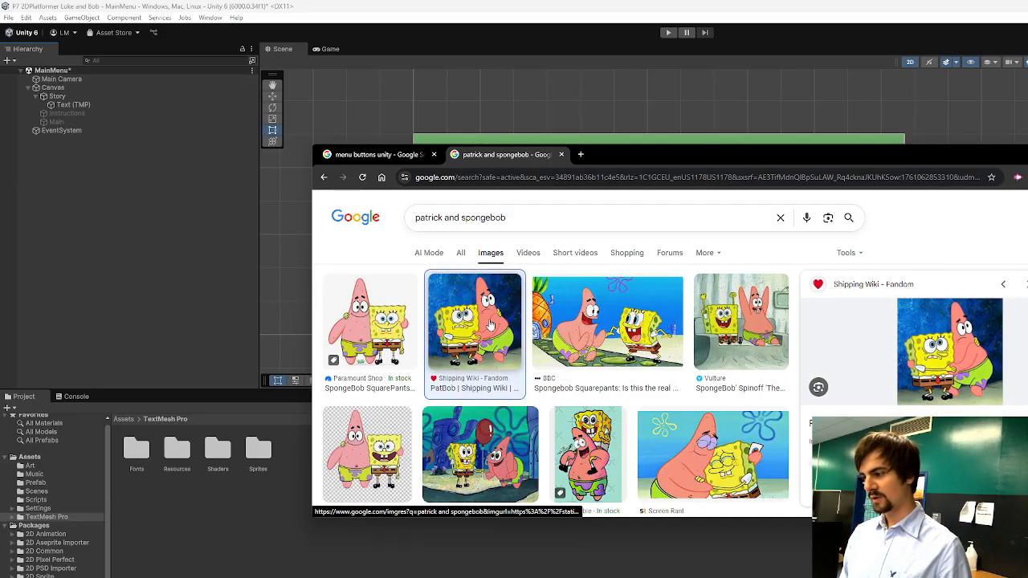
right_click(948, 338)
left_click(988, 484)
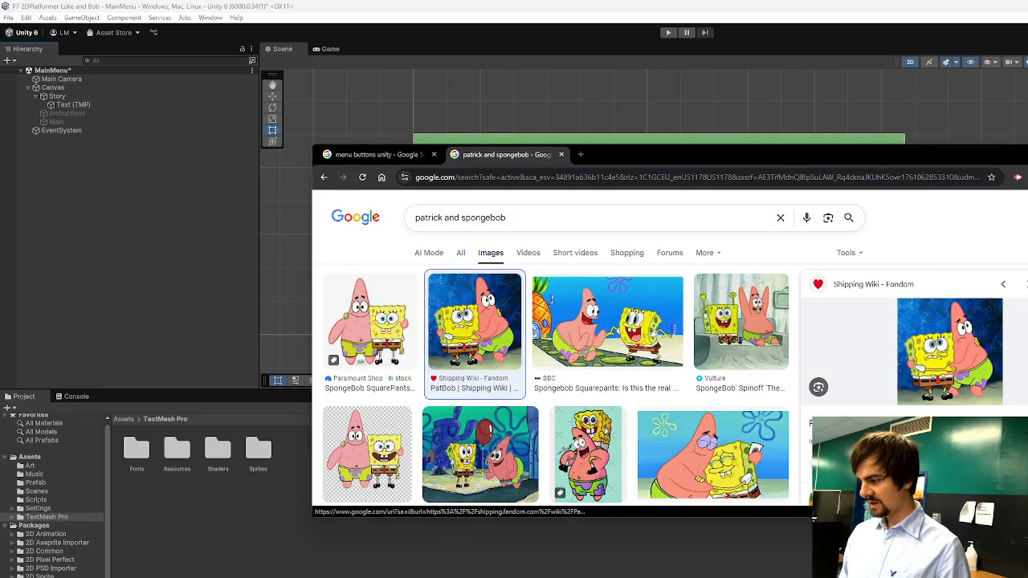
left_click(418, 444)
left_click(399, 459)
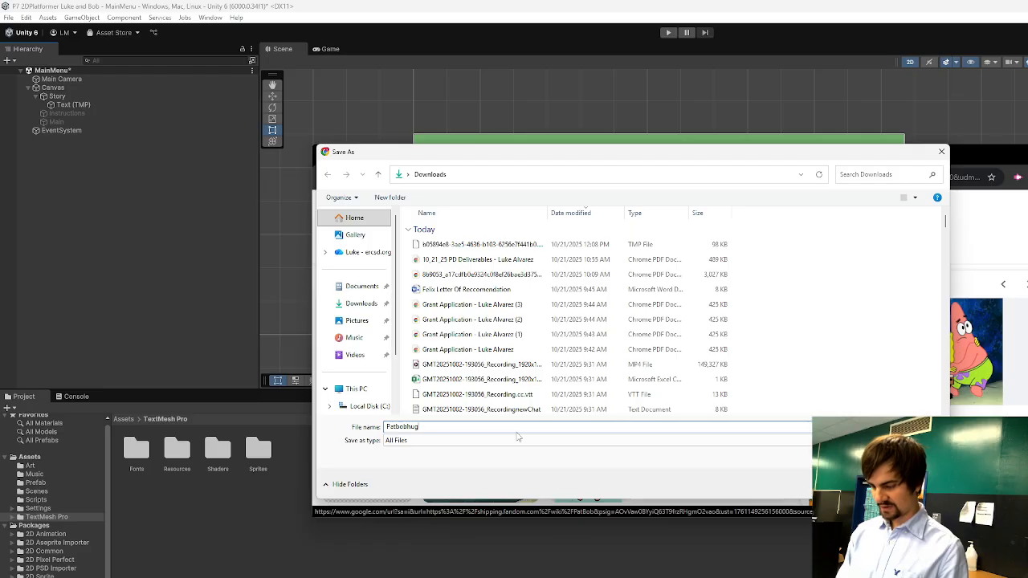
type(".png")
key("Return")
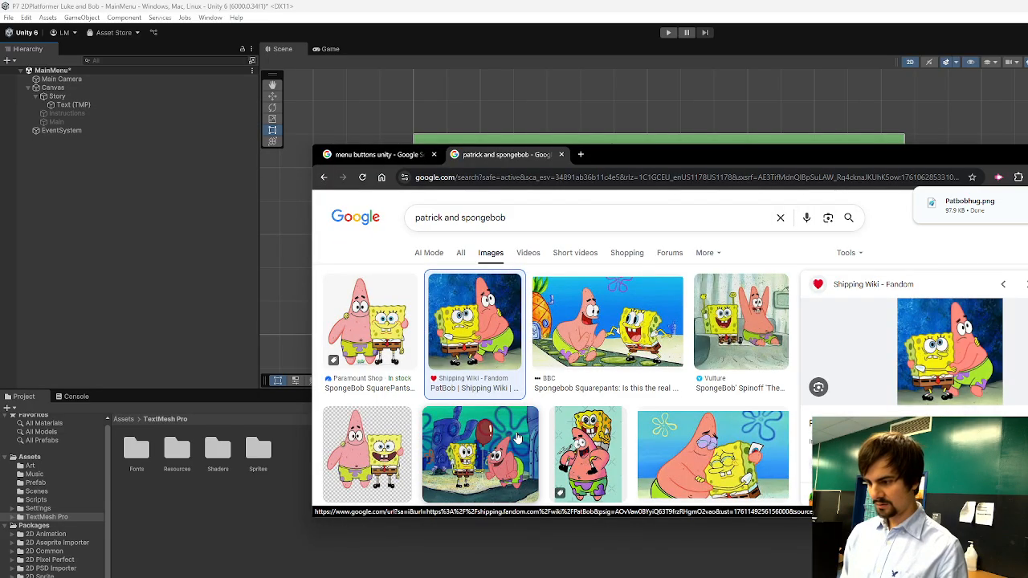
left_click_drag(972, 212, 31, 469)
left_click(31, 468)
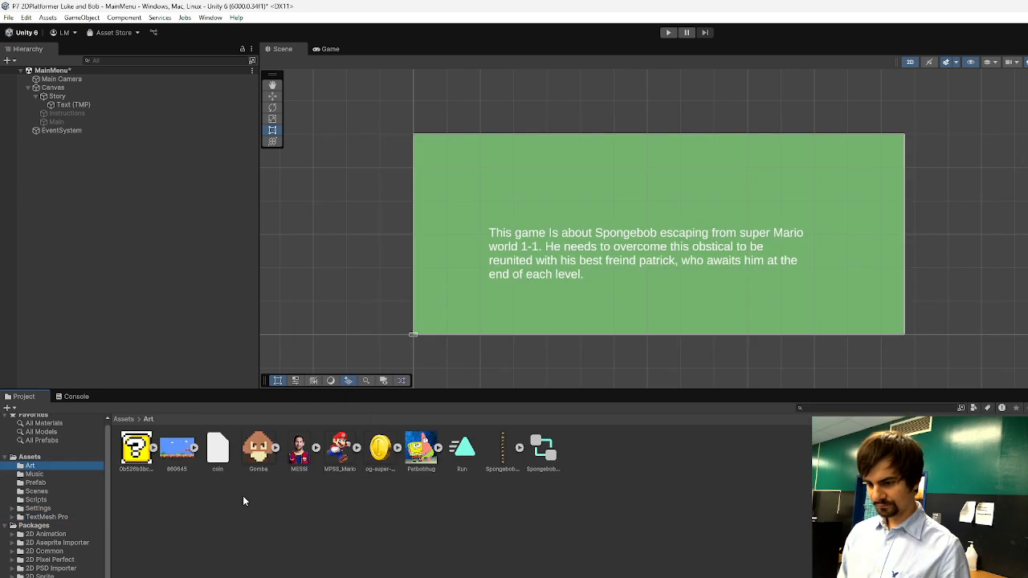
Try placing the Patbobhug picture directly in the scene beside the story text, and undo the placement.
left_click_drag(427, 442, 455, 247)
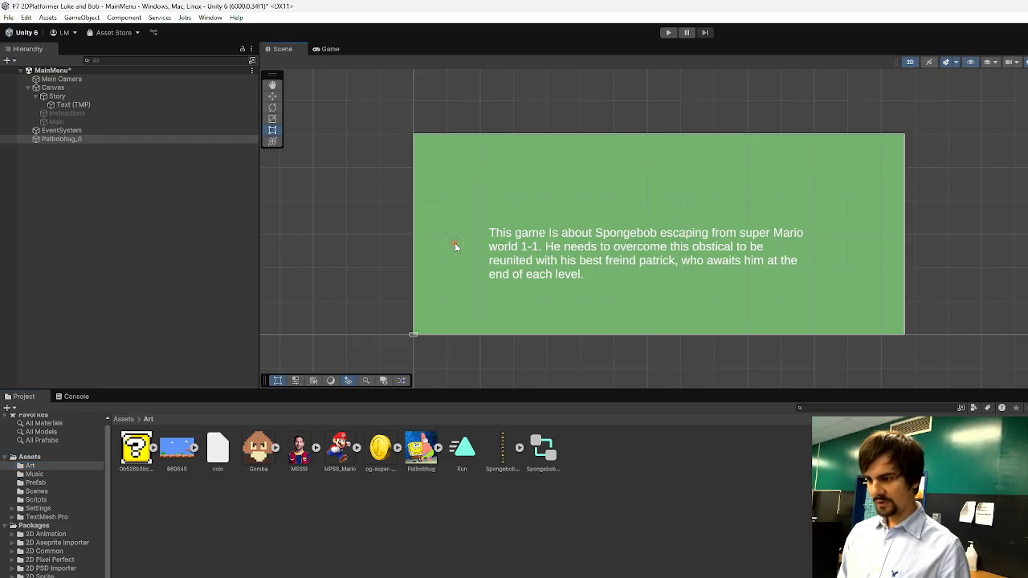
key("ctrl+z")
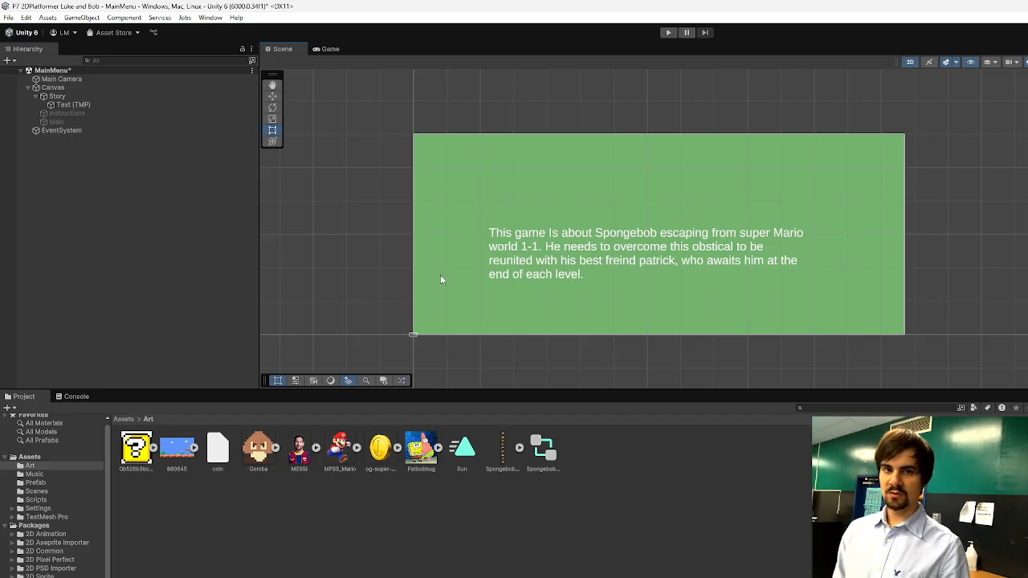
Add a Raw Image to the Story panel, enlarge it and place it directly left of the story paragraph.
left_click(81, 104)
left_click(78, 96)
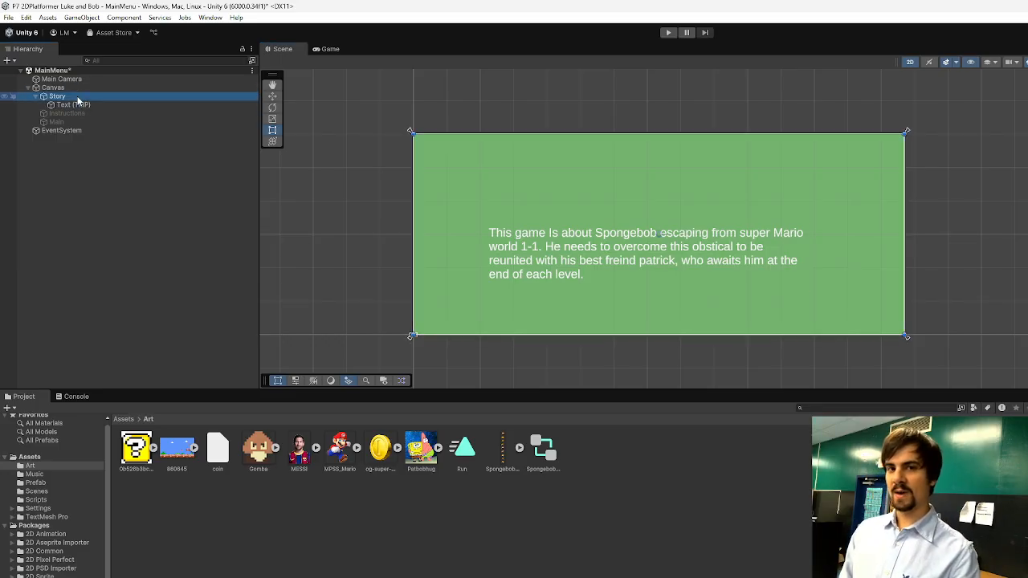
right_click(78, 98)
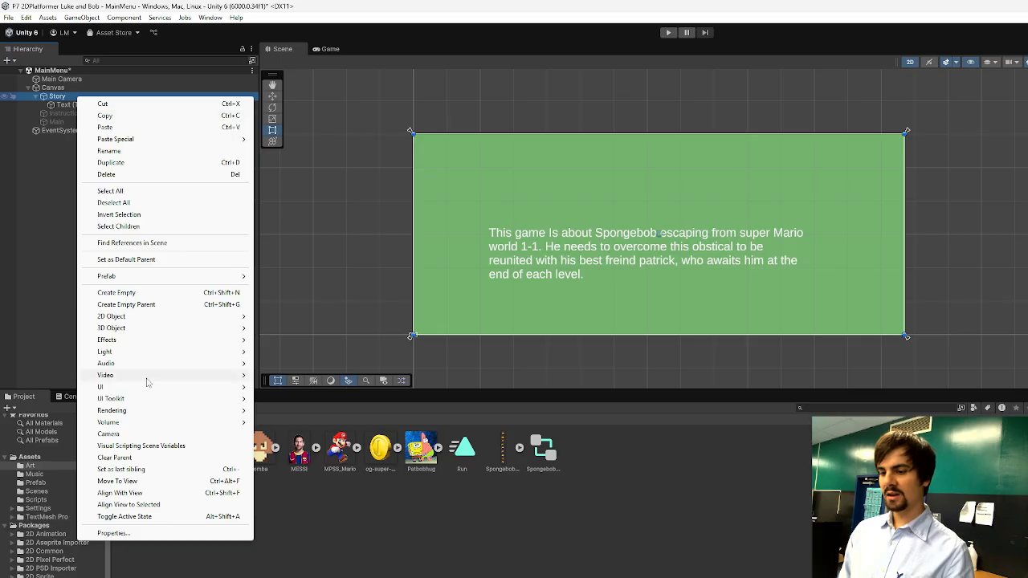
mouse_move(212, 389)
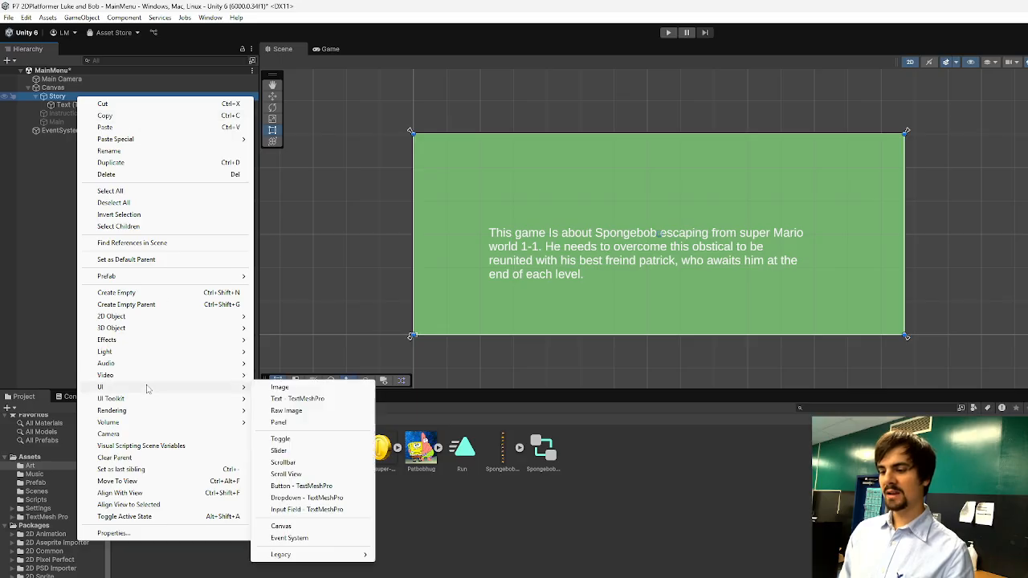
left_click(288, 410)
left_click(643, 236)
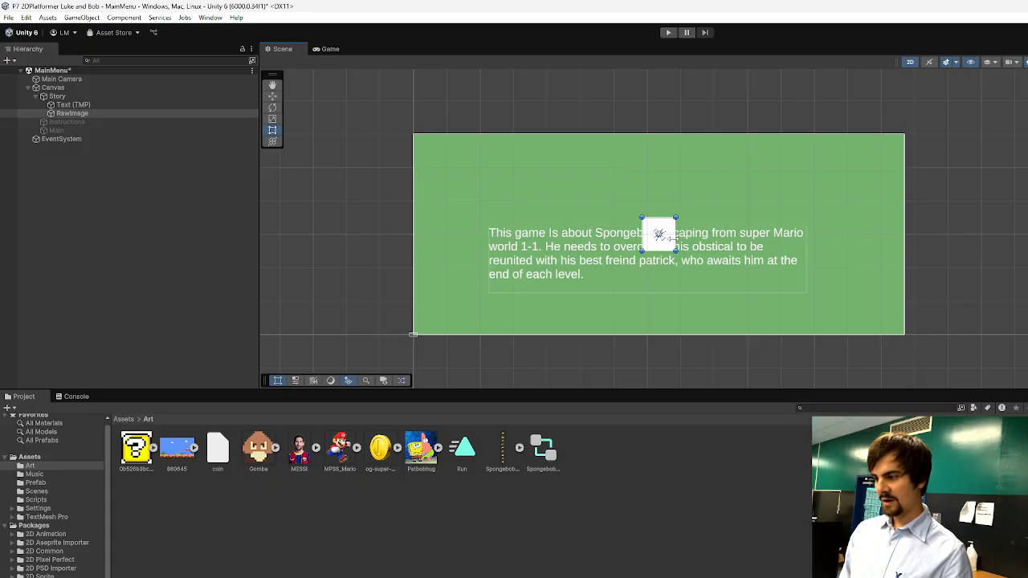
left_click_drag(660, 225, 479, 285)
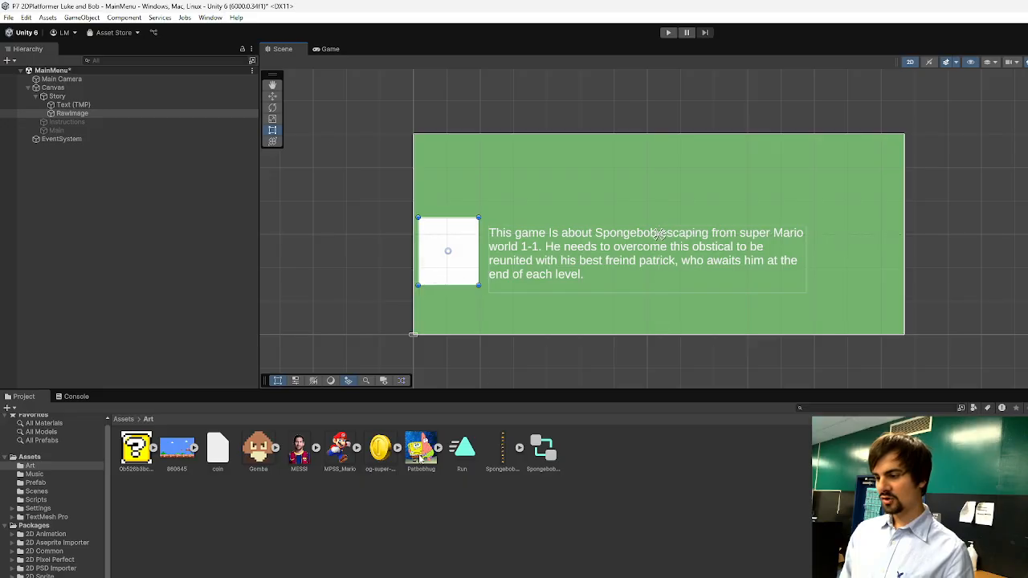
Apply the Patbobhug picture to the Raw Image and enlarge it slightly to fill the space beside the paragraph, leaving nothing selected.
left_click_drag(419, 455, 1027, 273)
scroll(461, 262, "up", 6)
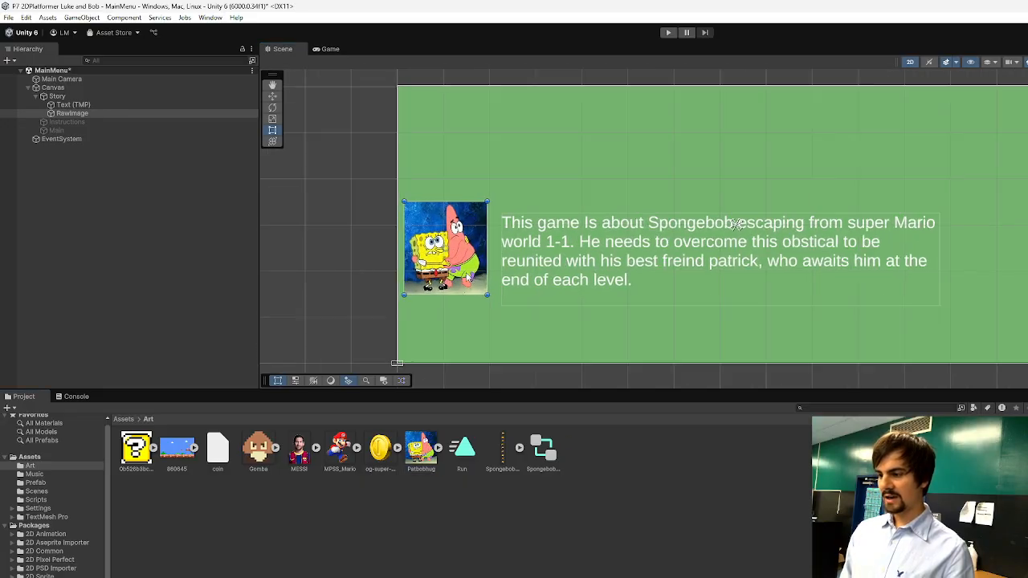
left_click_drag(497, 310, 512, 328)
left_click_drag(465, 248, 462, 257)
scroll(596, 332, "down", 4)
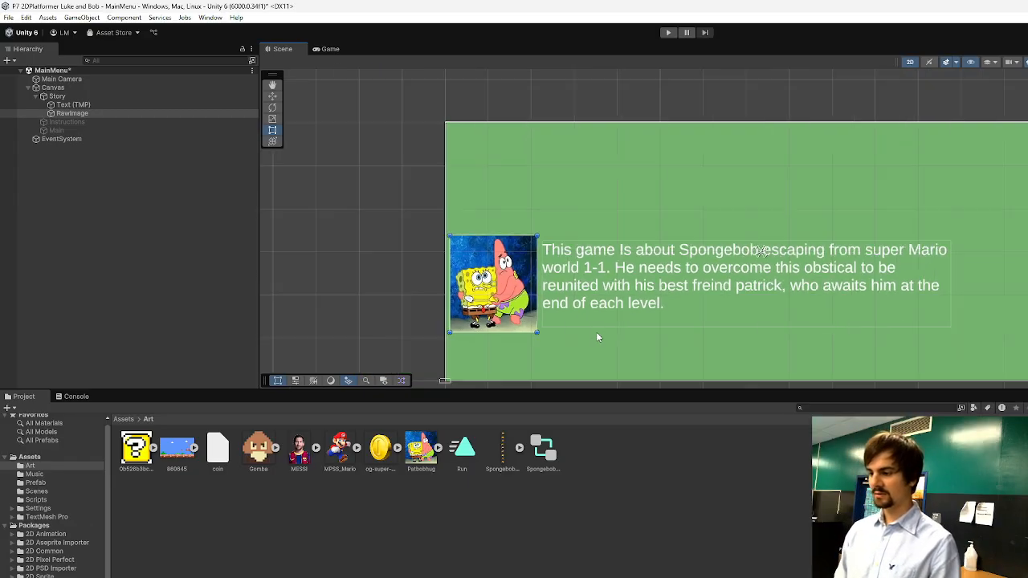
scroll(672, 344, "up", 1)
left_click(628, 471)
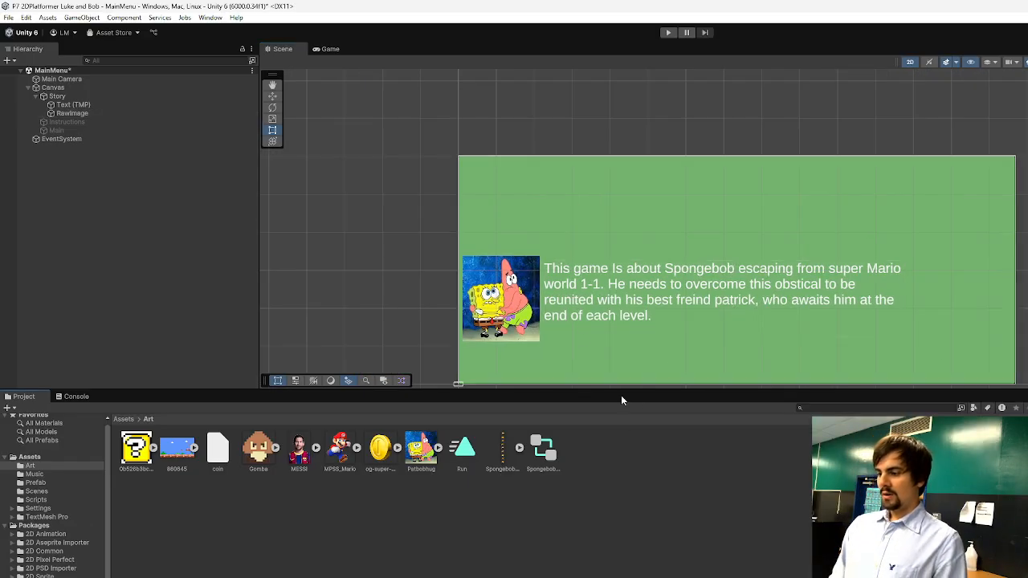
Add a TextMeshPro button to the Story panel, enlarge it and fit it into the panel's upper-left corner.
left_click(58, 97)
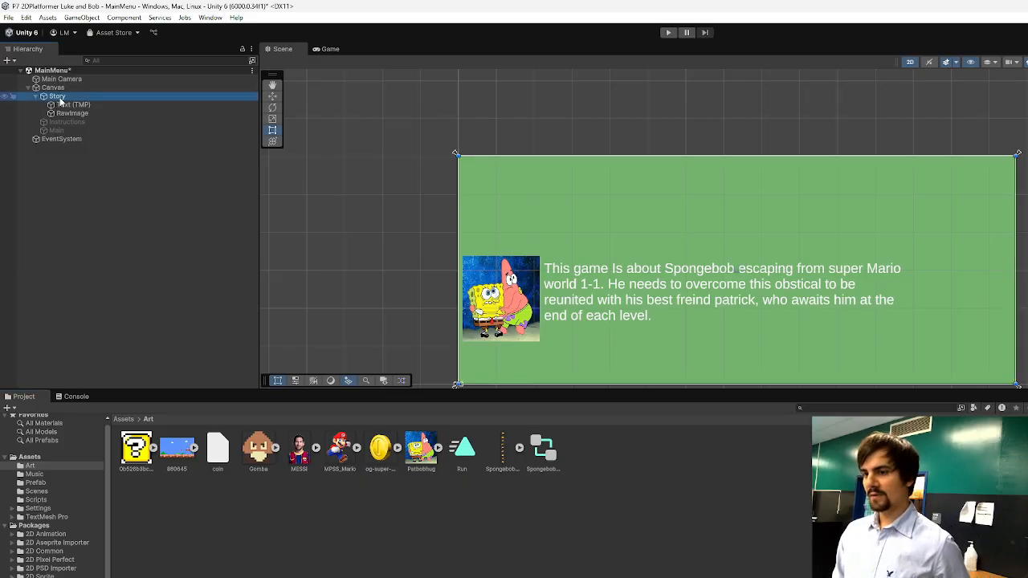
right_click(60, 101)
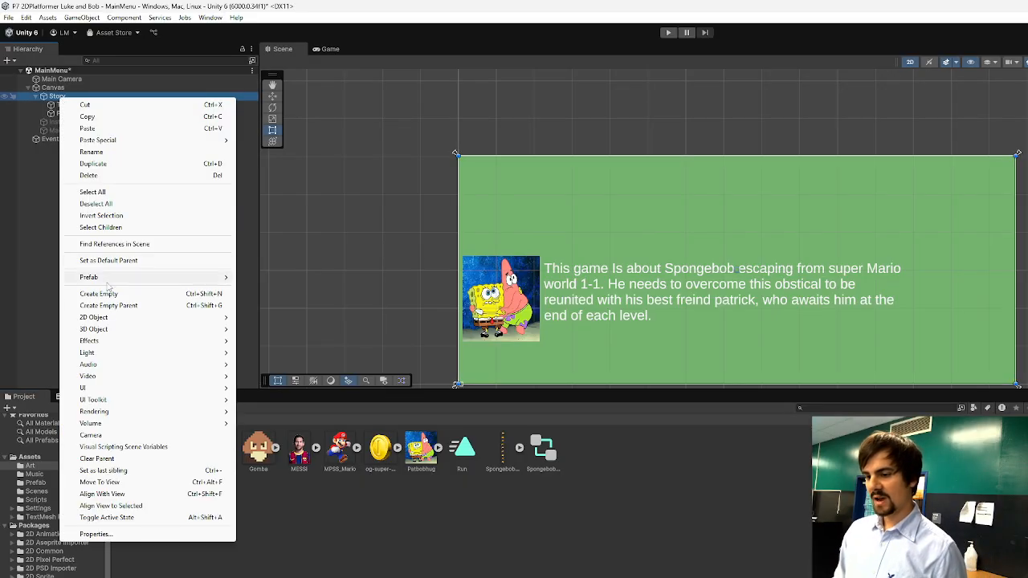
mouse_move(113, 334)
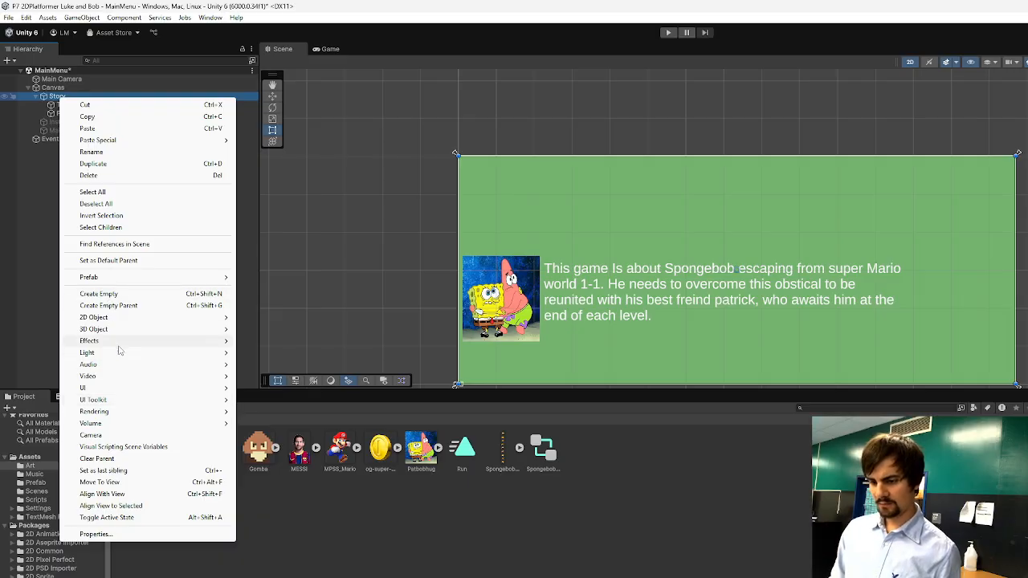
mouse_move(113, 359)
mouse_move(121, 390)
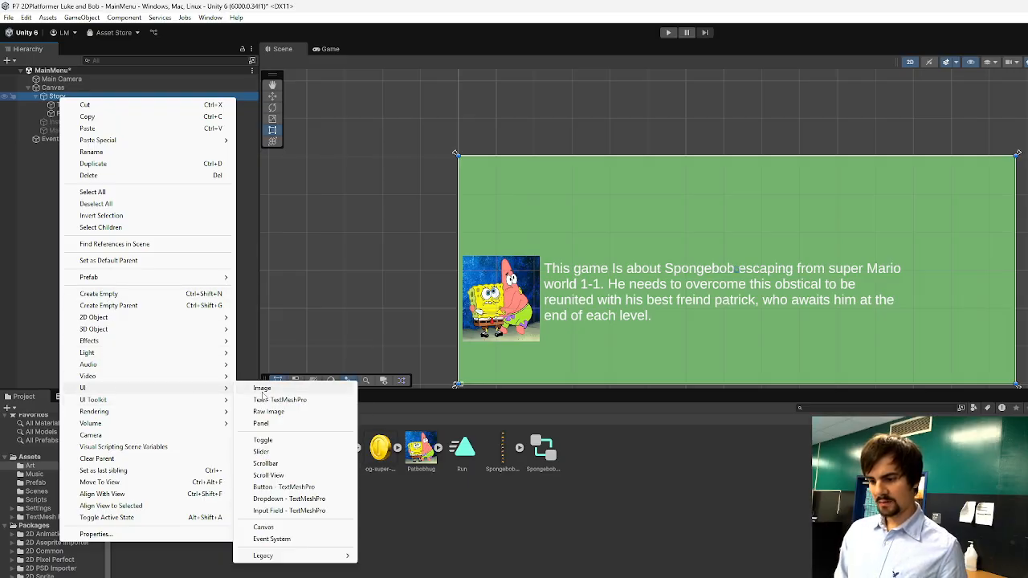
left_click(290, 487)
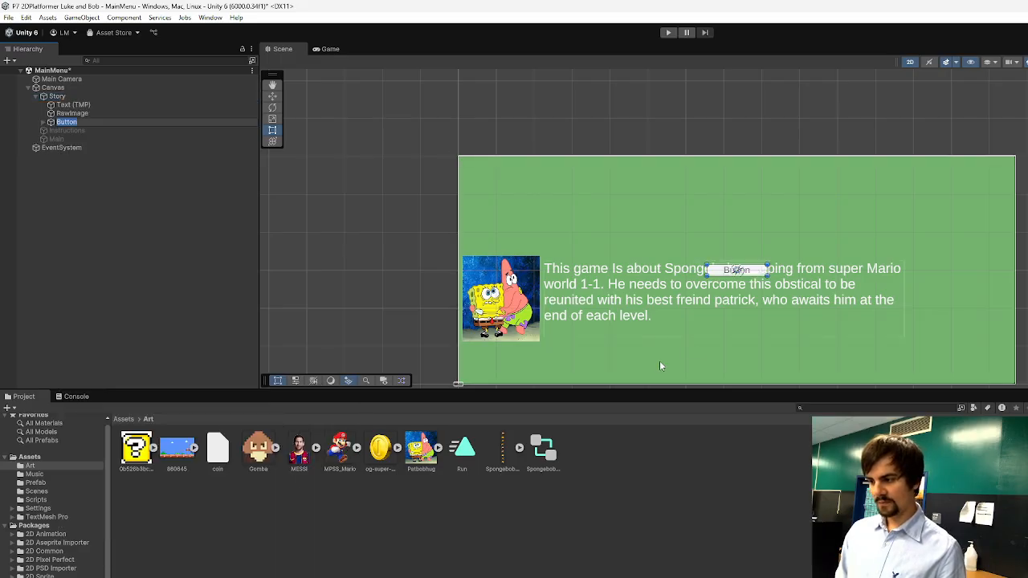
left_click_drag(750, 273, 539, 183)
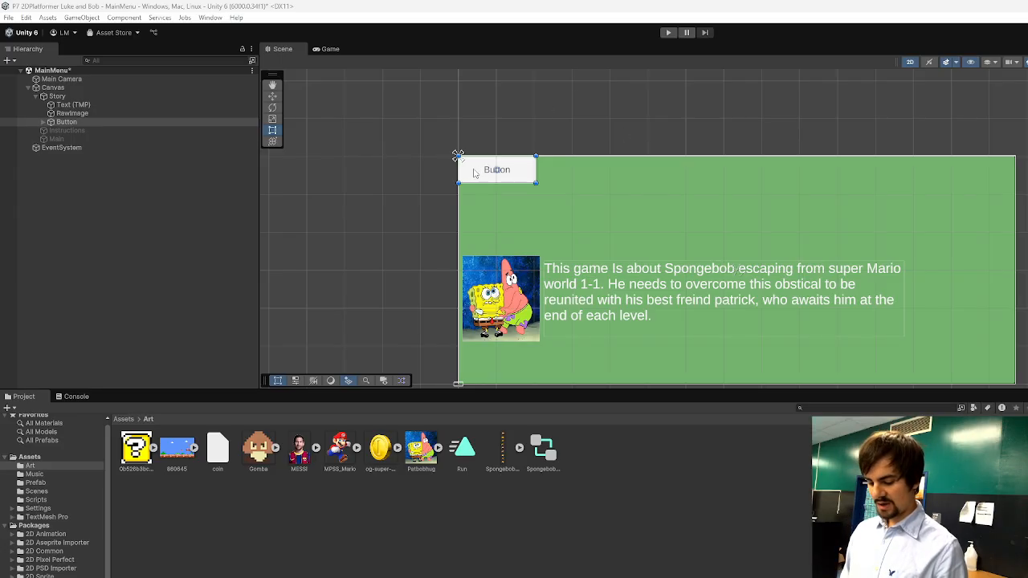
Duplicate the button and place the copy in the Story panel's upper-right corner.
left_click(69, 122)
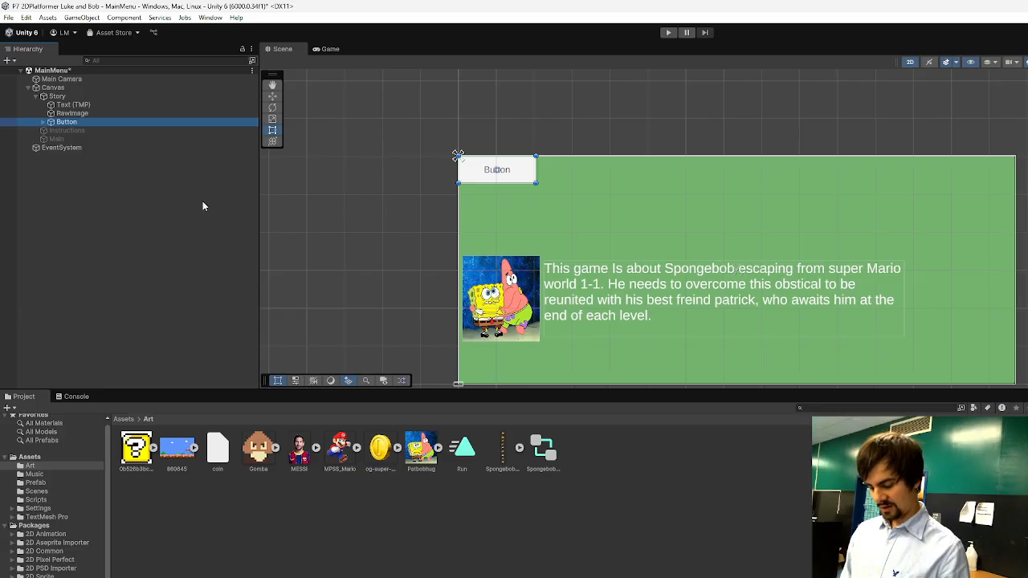
key("ctrl+d")
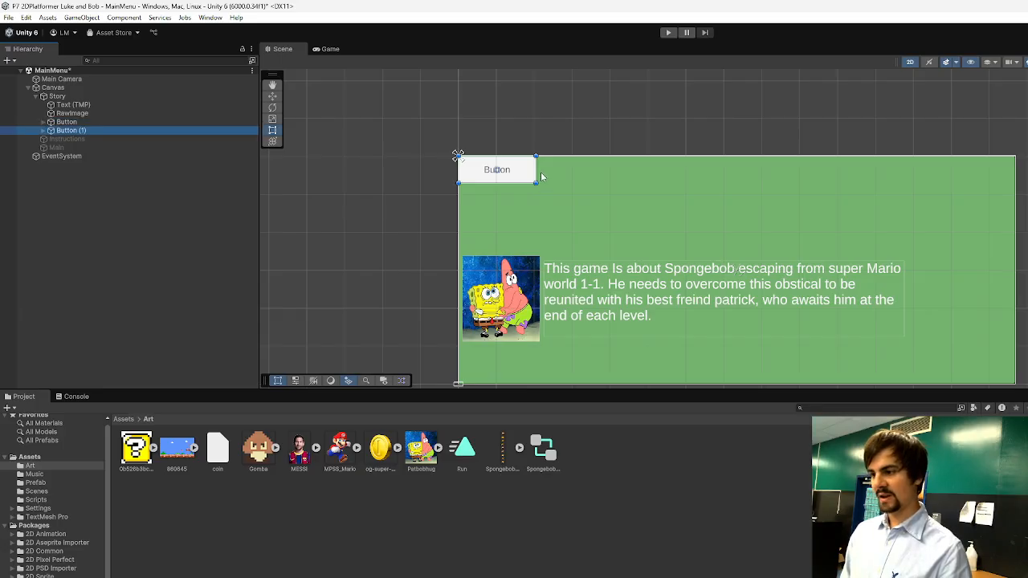
left_click_drag(525, 170, 1004, 171)
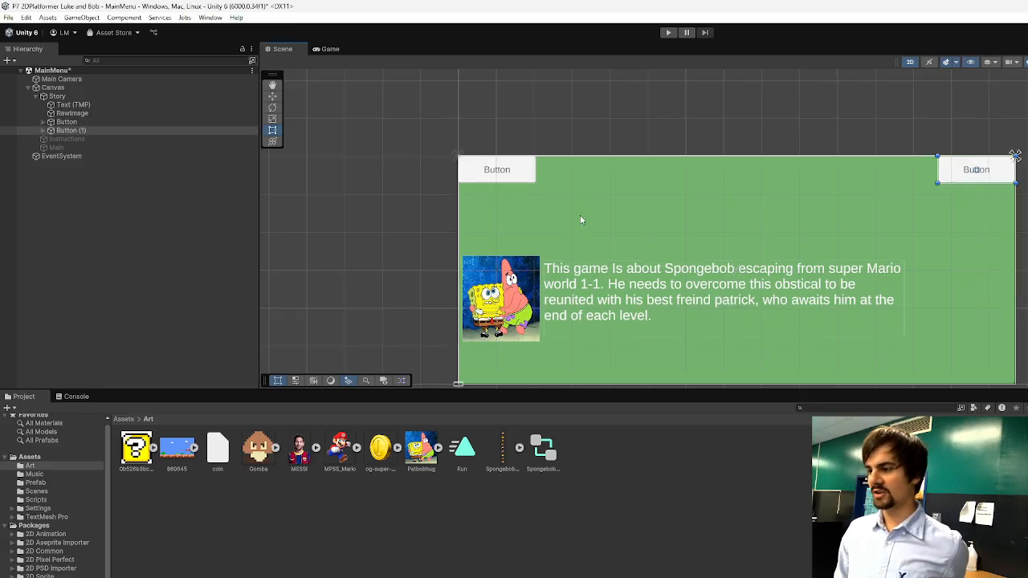
left_click(507, 172)
left_click(968, 176)
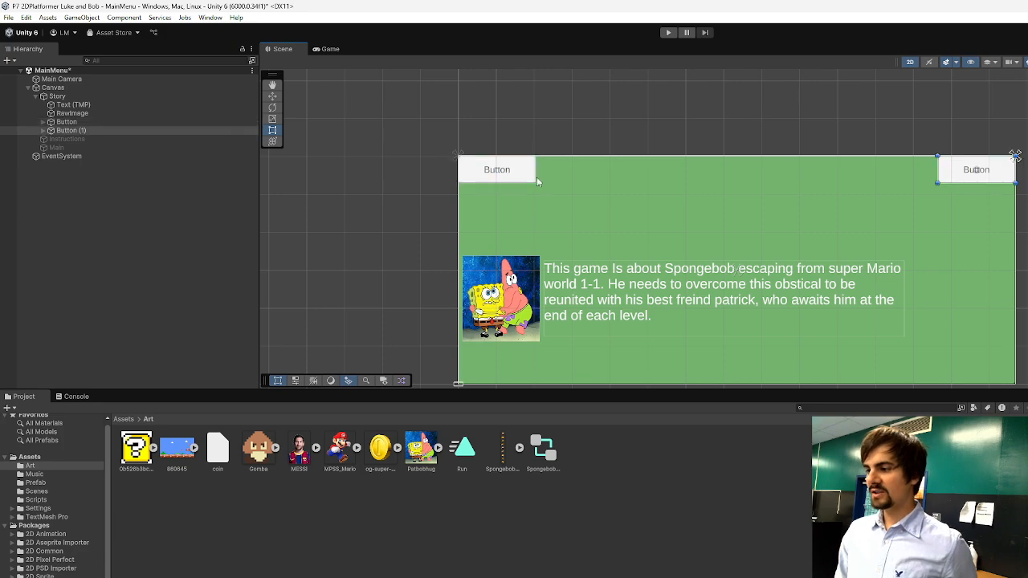
Change the upper-left button's label to "Back" with font size 60.
left_click(506, 173)
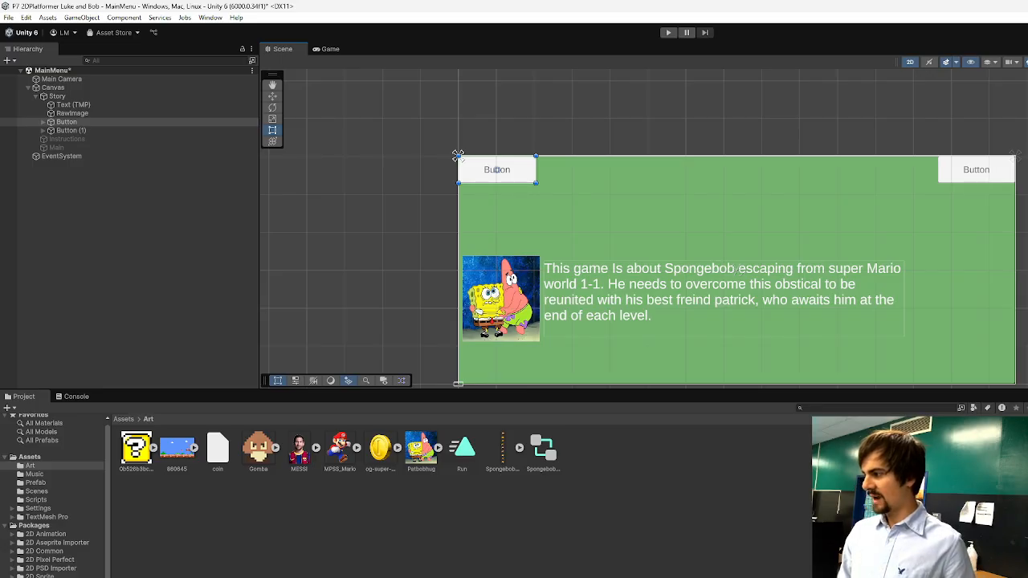
left_click(68, 123)
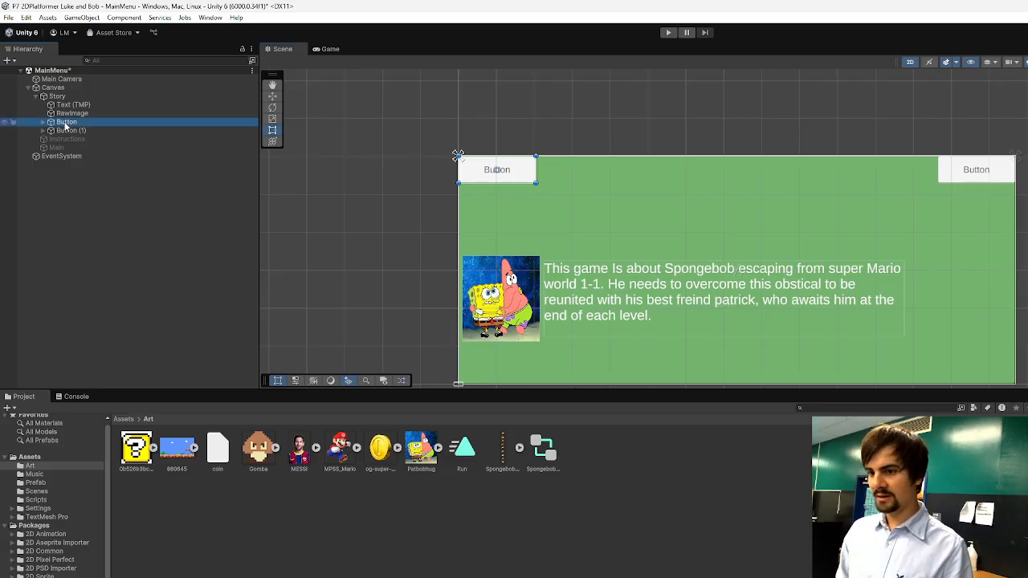
left_click(43, 122)
left_click(77, 130)
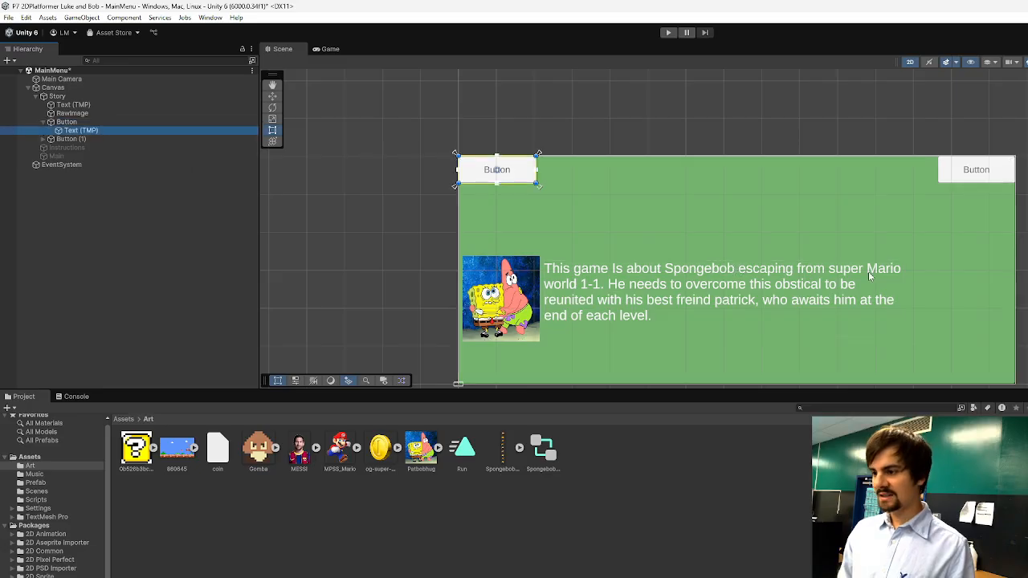
key("ctrl+a")
type("Back")
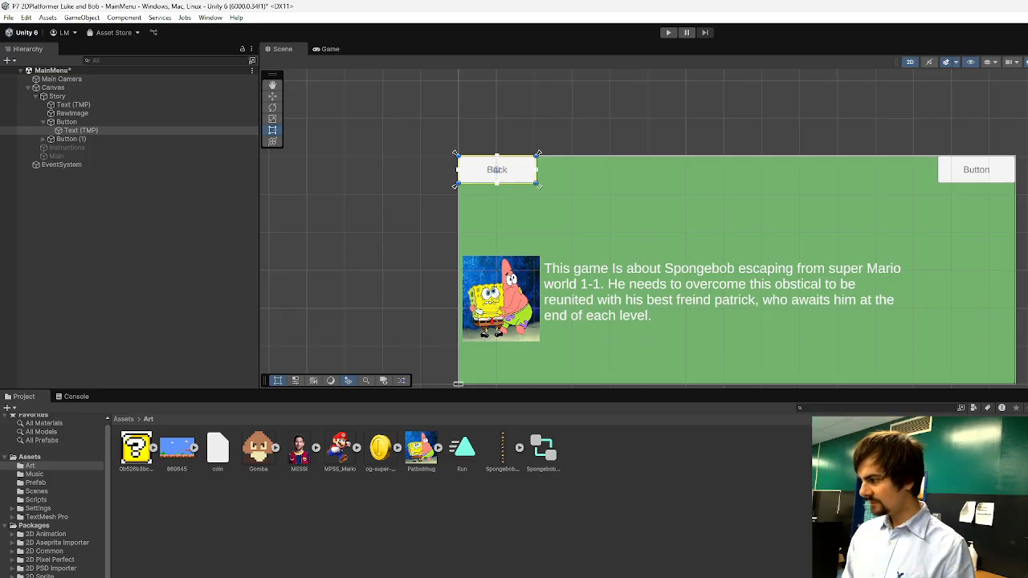
type("30")
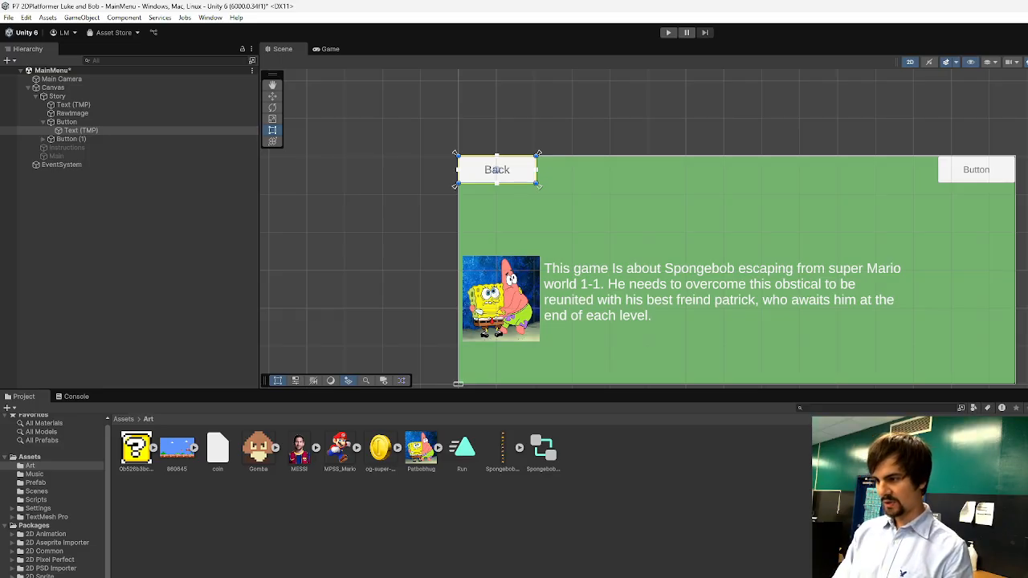
key("BackSpace")
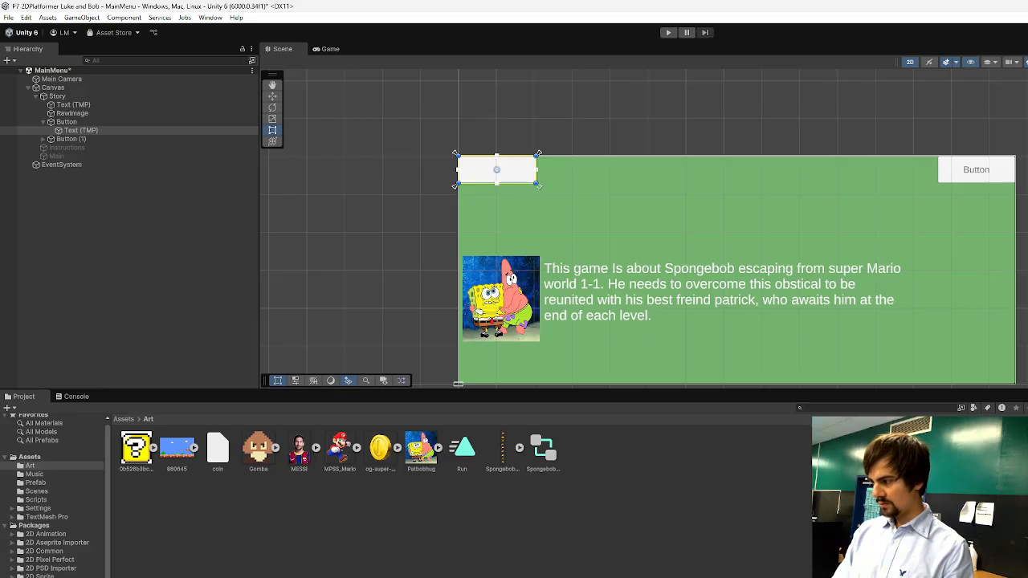
type("60")
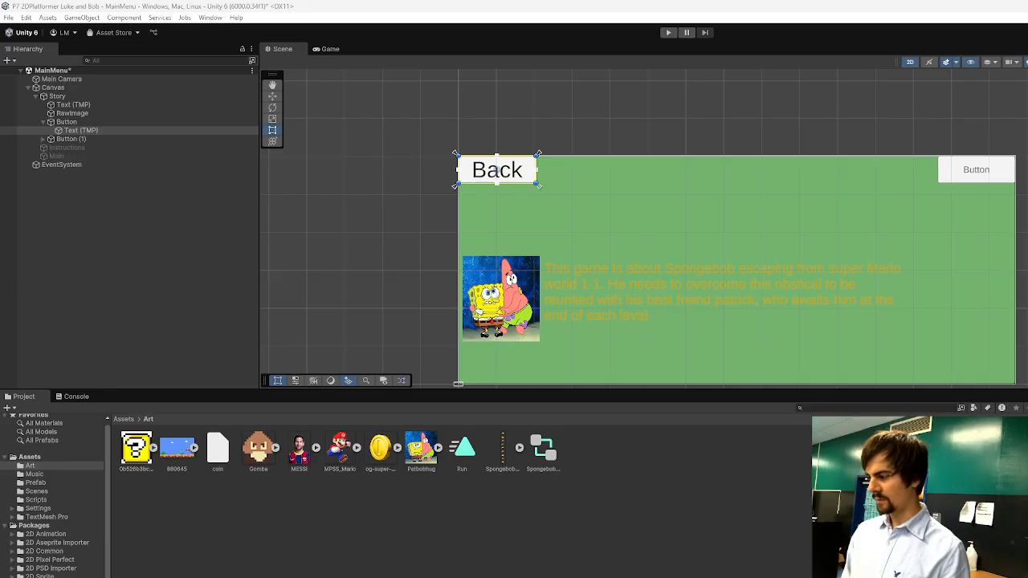
Undo the story paragraph's orange colouring, and make the Back button black with a red label.
key("ctrl+z")
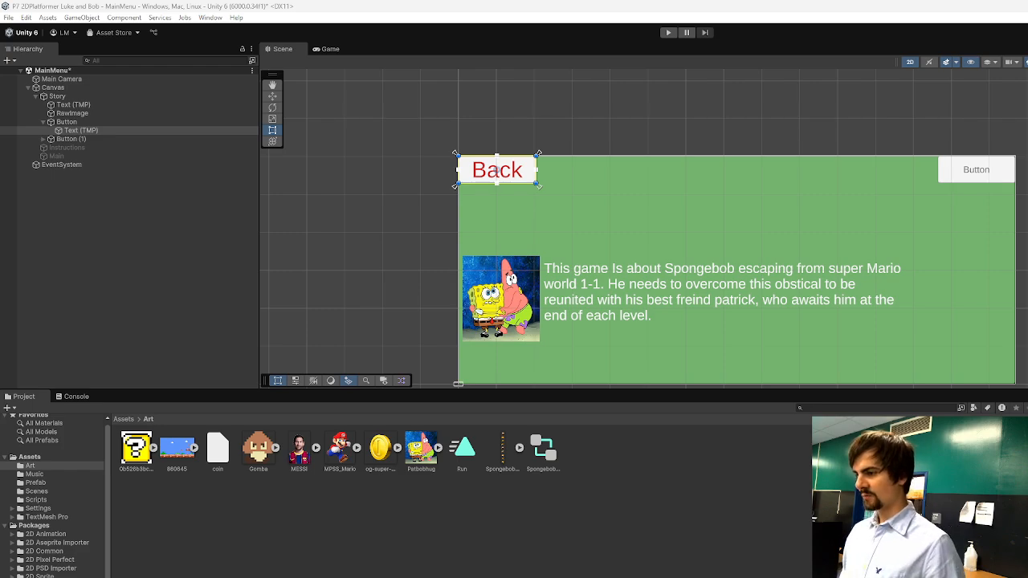
left_click(68, 122)
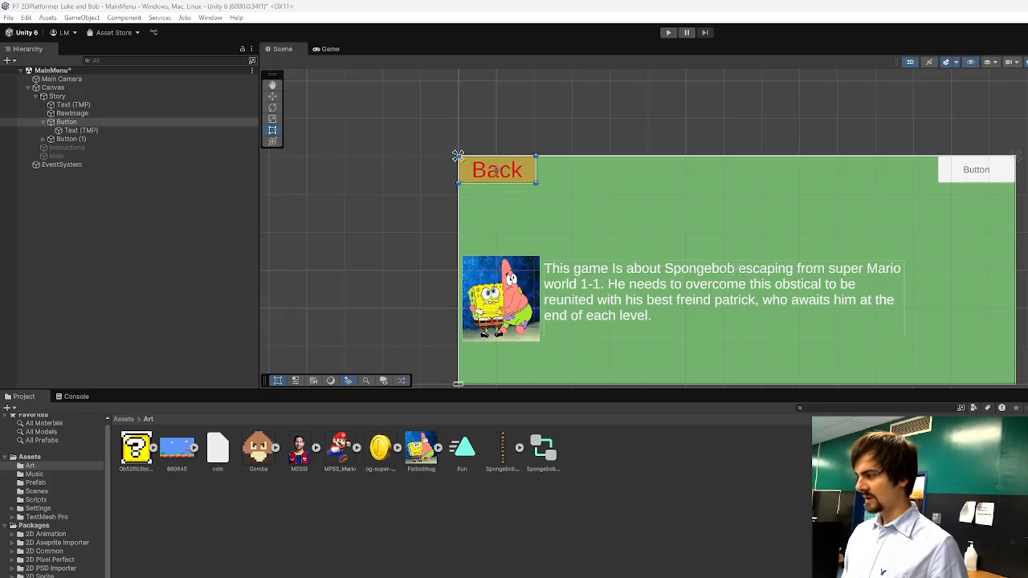
left_click(432, 254)
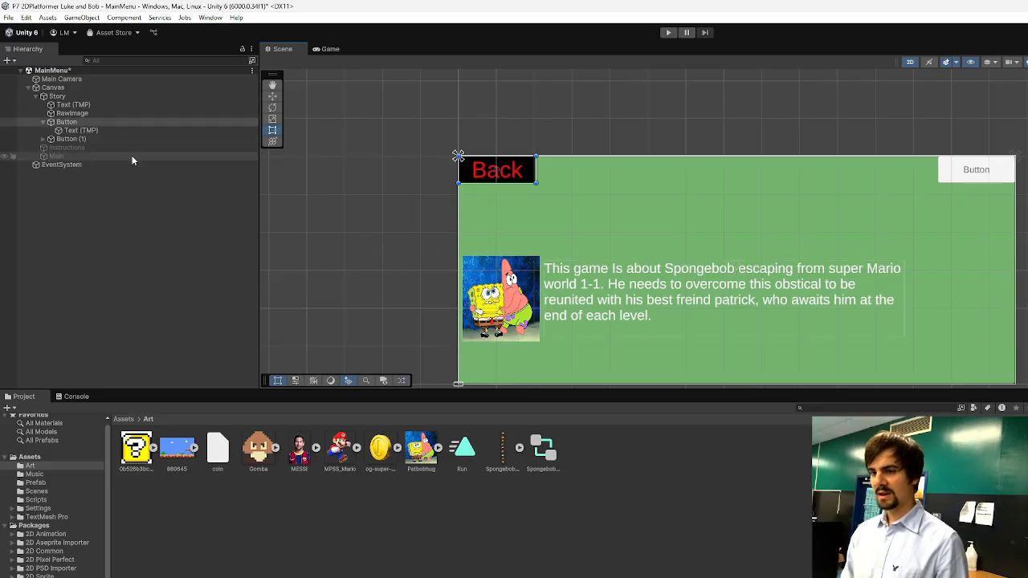
Try a "<-" arrow in front of the Back label, and remove it character by character.
left_click(229, 131)
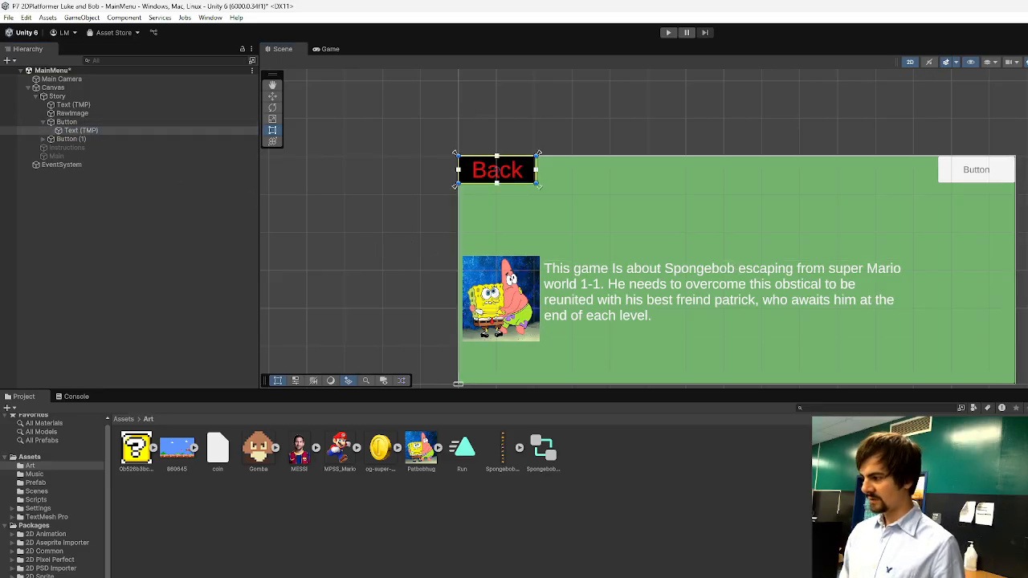
type("<-")
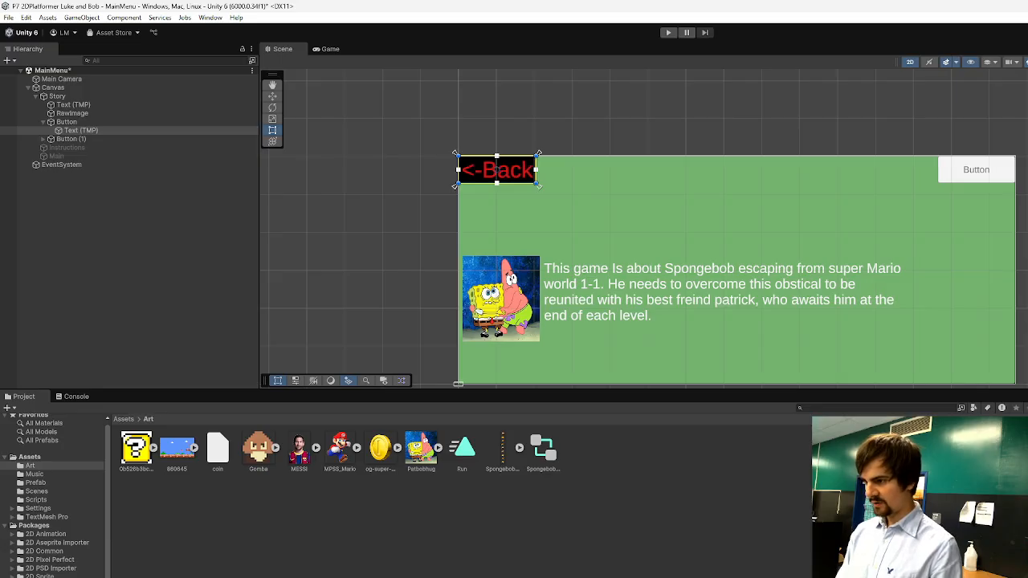
key("BackSpace")
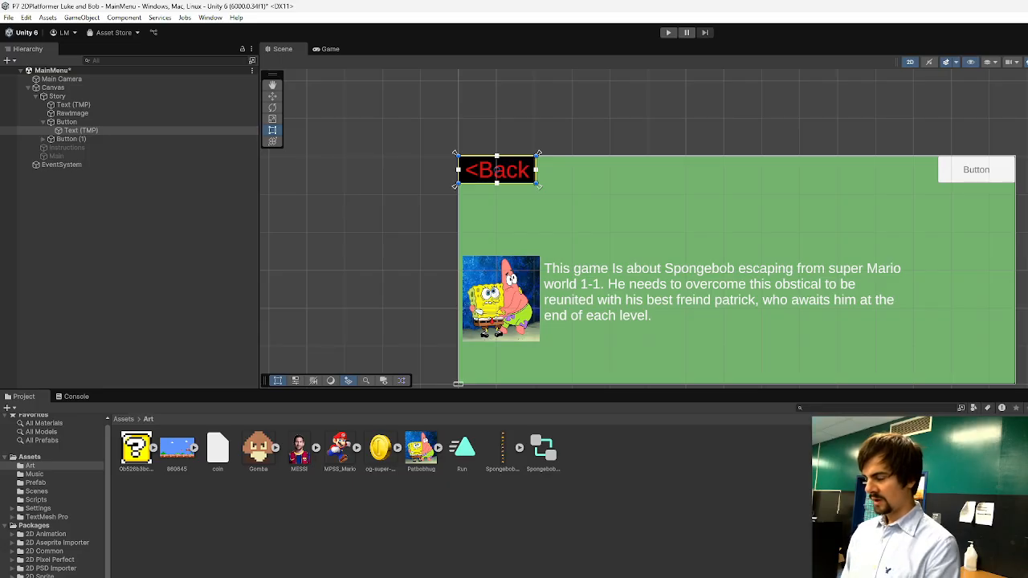
key("BackSpace")
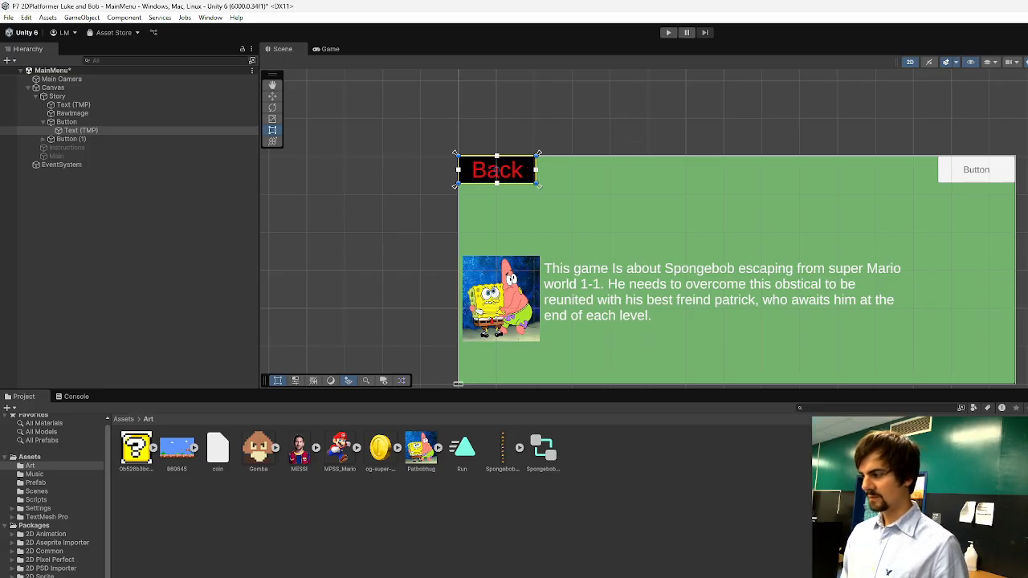
Extend the black button's label to "Back to Menu" and select the parent button.
type("to")
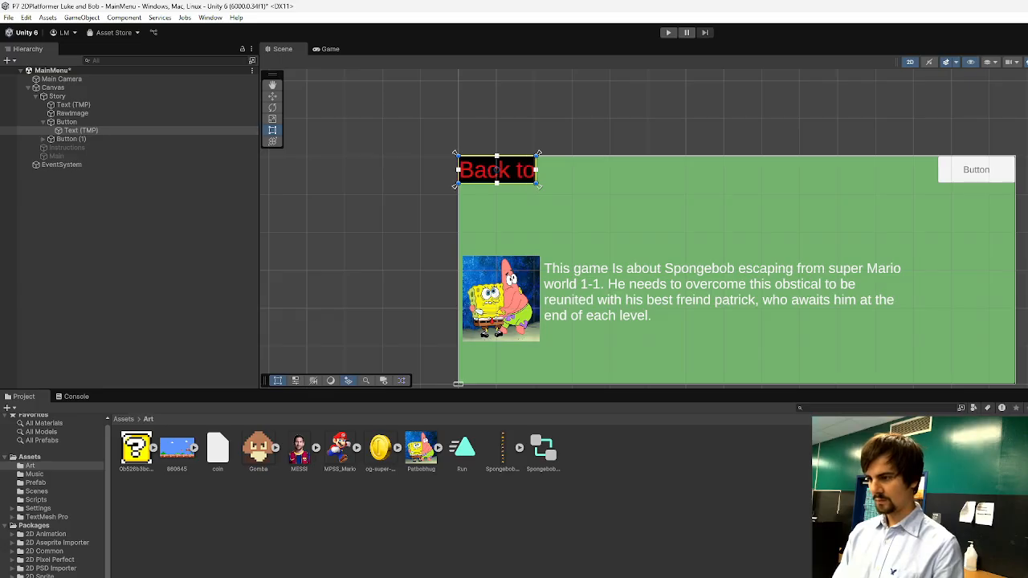
type(" Menu")
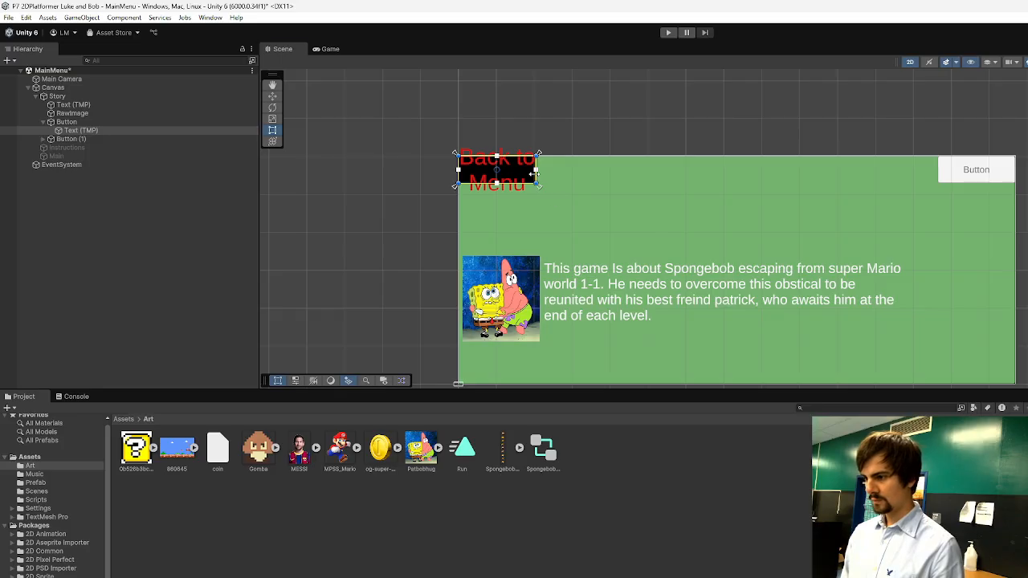
mouse_move(538, 170)
left_mouse_down()
mouse_move(551, 169)
mouse_move(536, 180)
mouse_move(615, 176)
mouse_move(543, 183)
left_mouse_up()
left_click(88, 124)
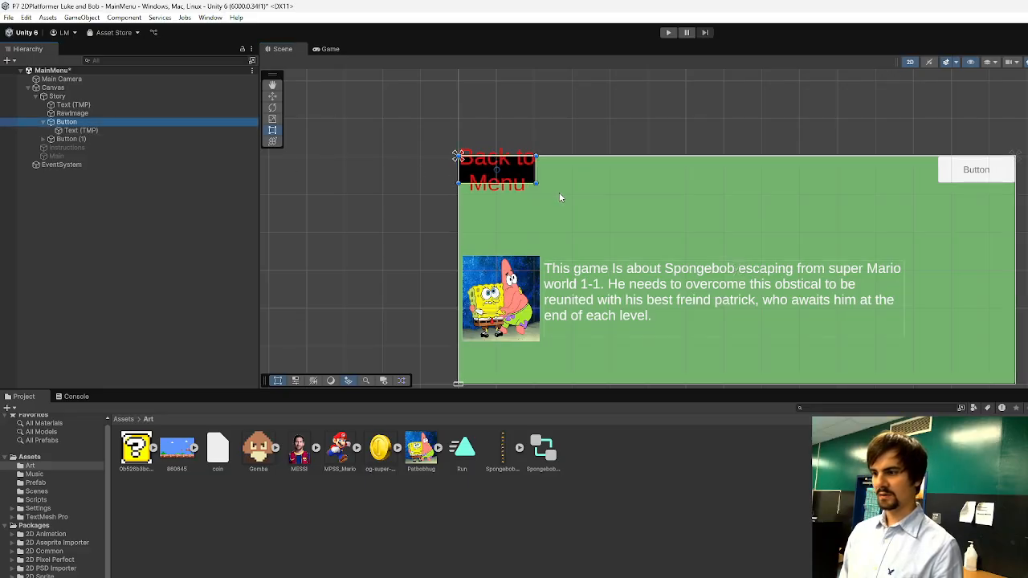
Widen the black button at the Story panel's upper-left corner until "Back to Menu" fits on one line.
left_click(93, 129)
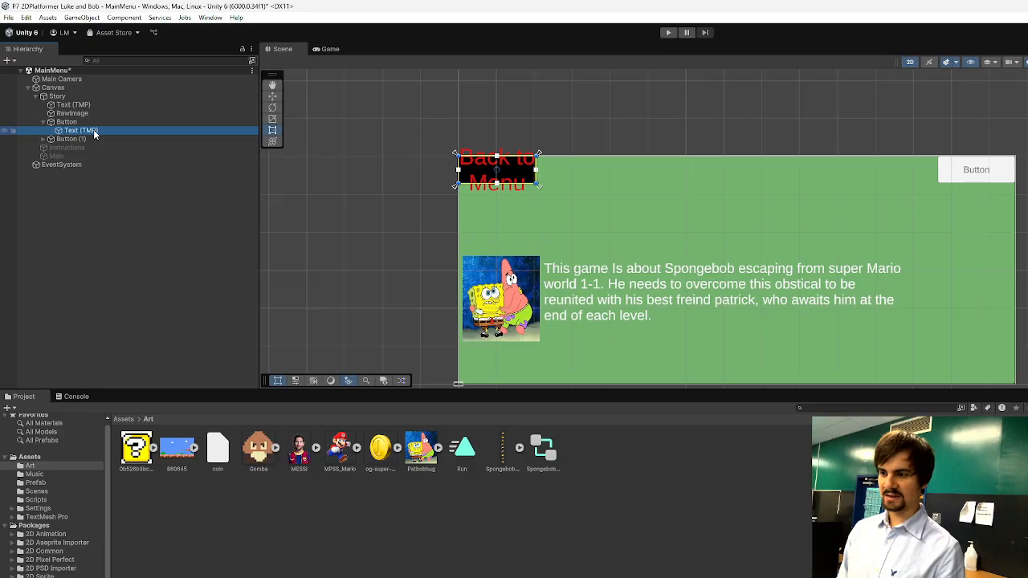
left_click(84, 122)
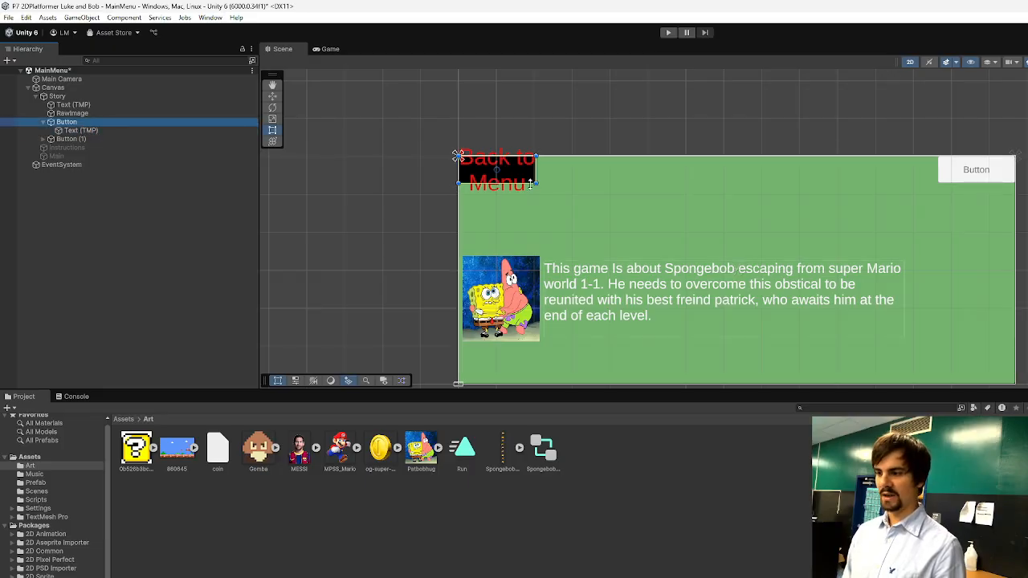
left_click_drag(536, 183, 621, 183)
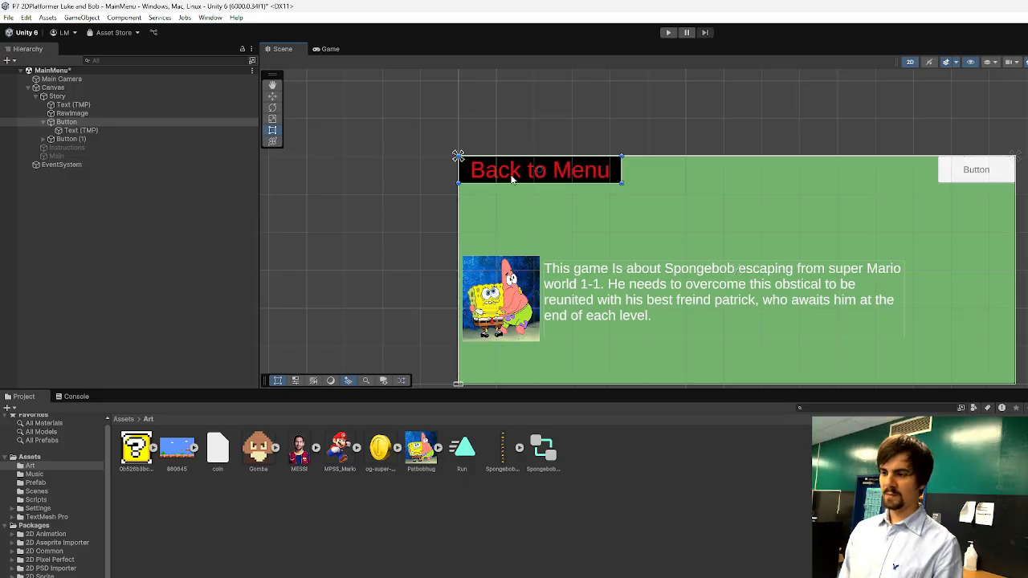
left_click(397, 258)
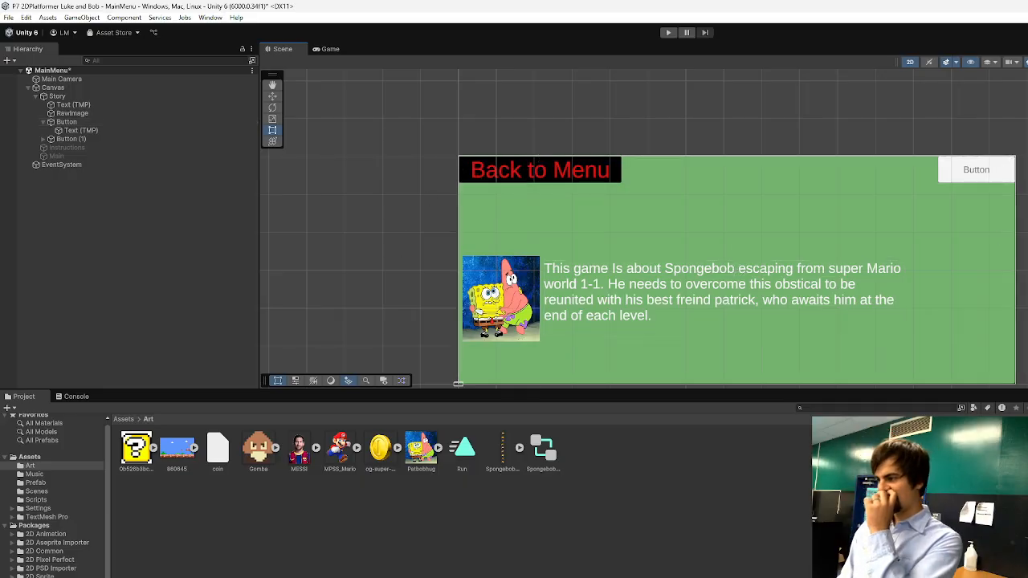
Change the label of the Story panel's upper-right button to "Instructions" with font size 60.
left_click(985, 169)
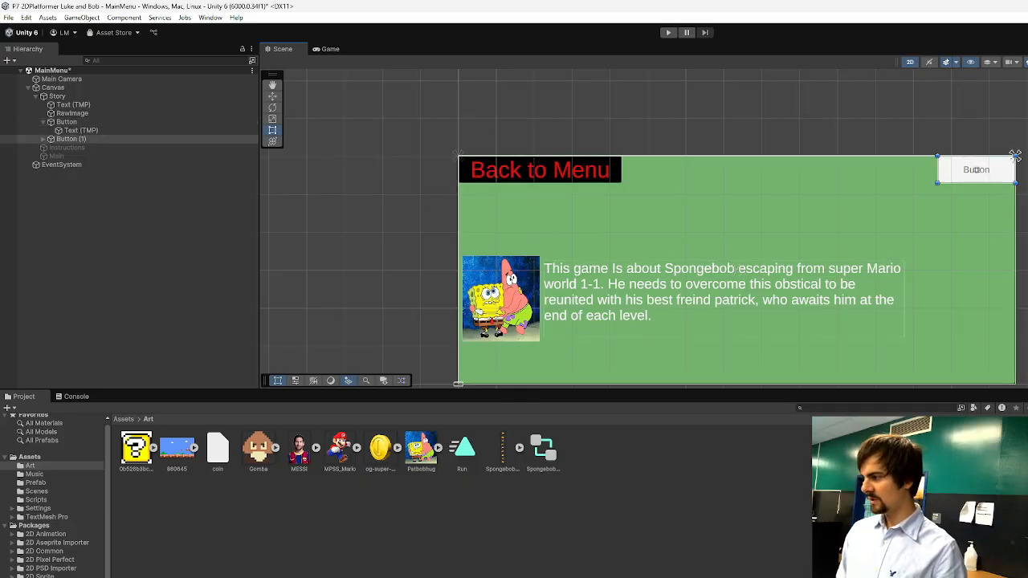
left_click(42, 121)
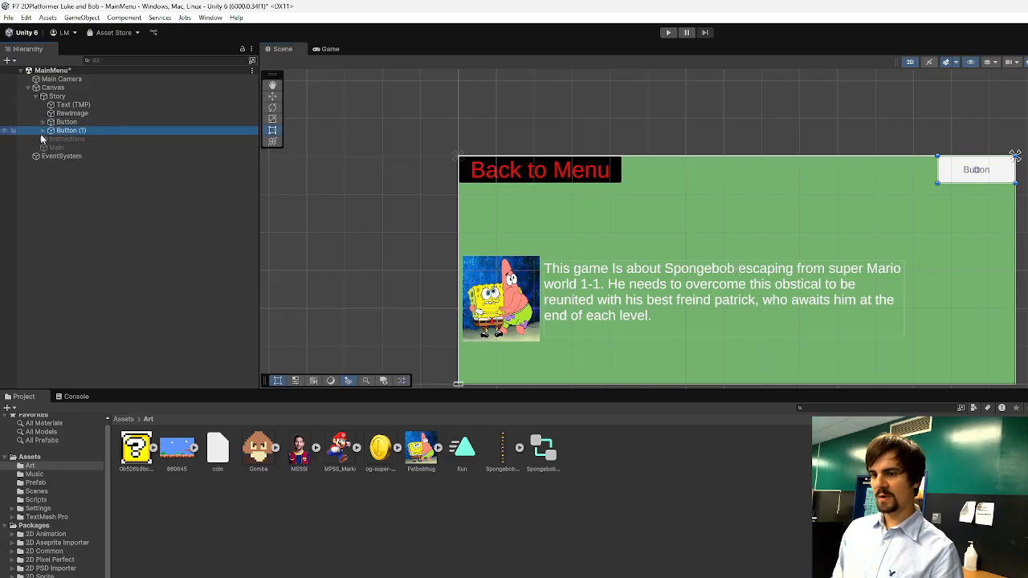
left_click(43, 130)
left_click(78, 140)
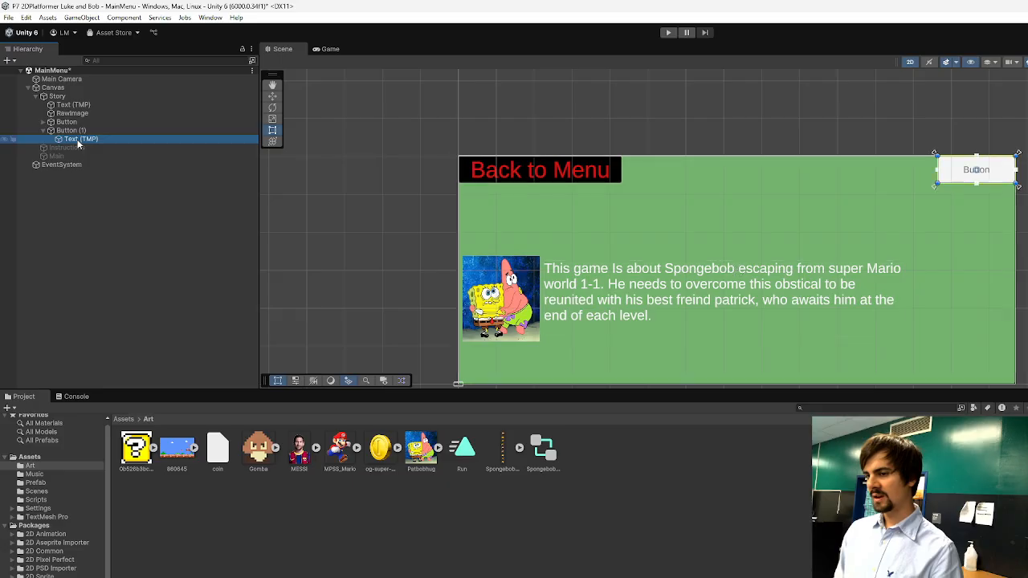
left_click(1027, 321)
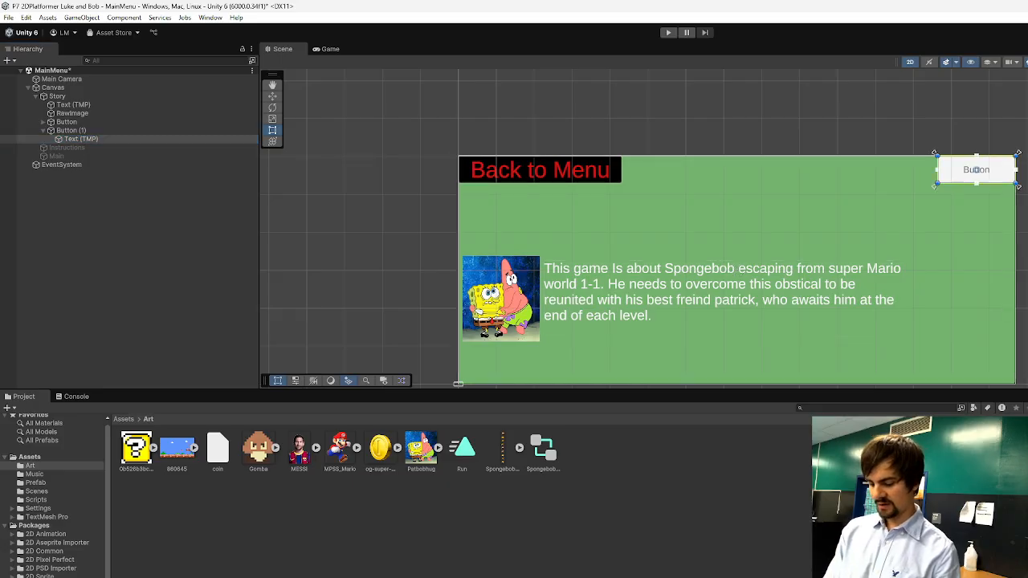
type("Instructions")
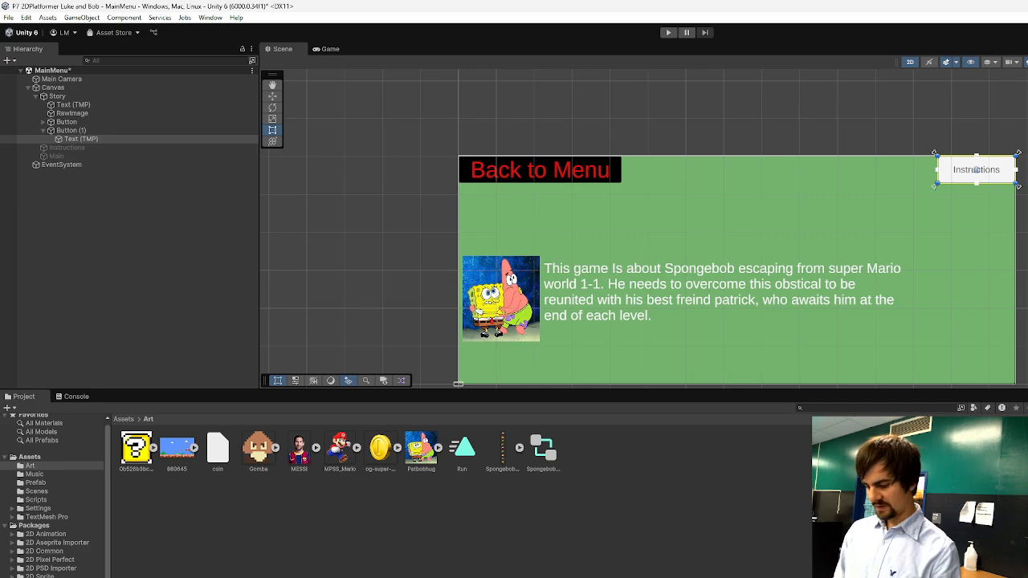
type("60")
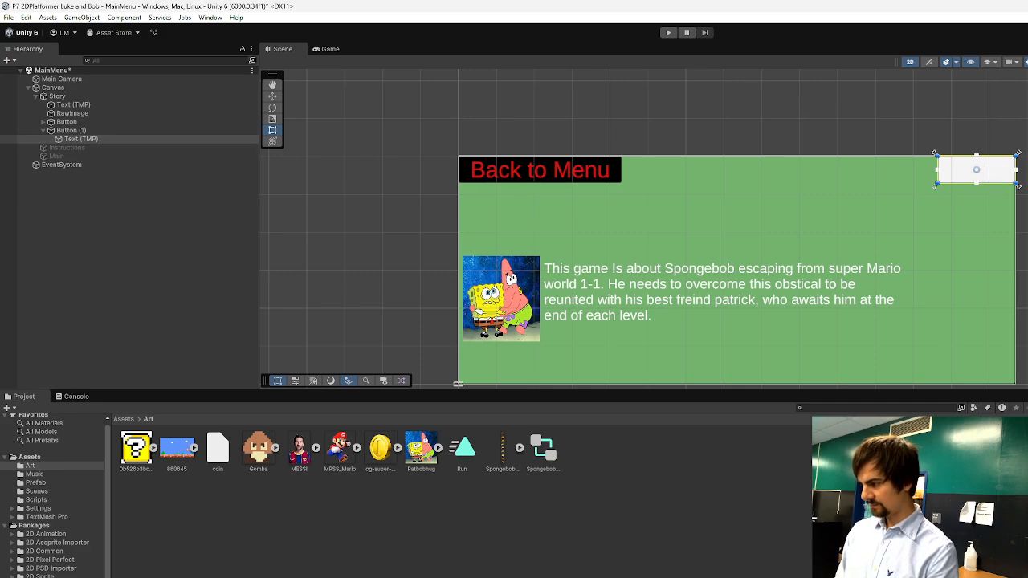
type("60")
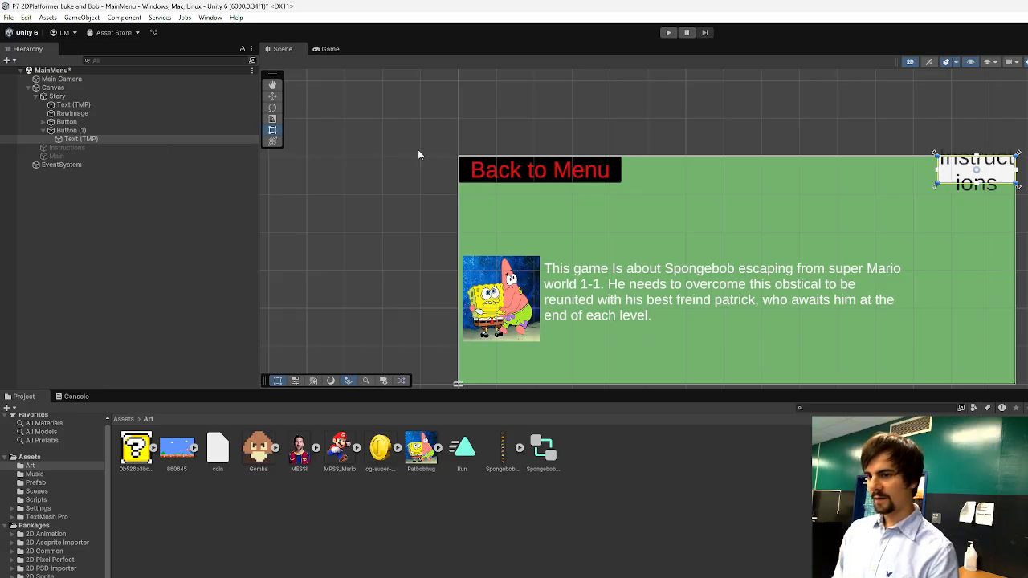
Enlarge the Instructions button itself until its label fits on one line, and colour it light purple.
left_click_drag(936, 186, 831, 223)
key("ctrl+z")
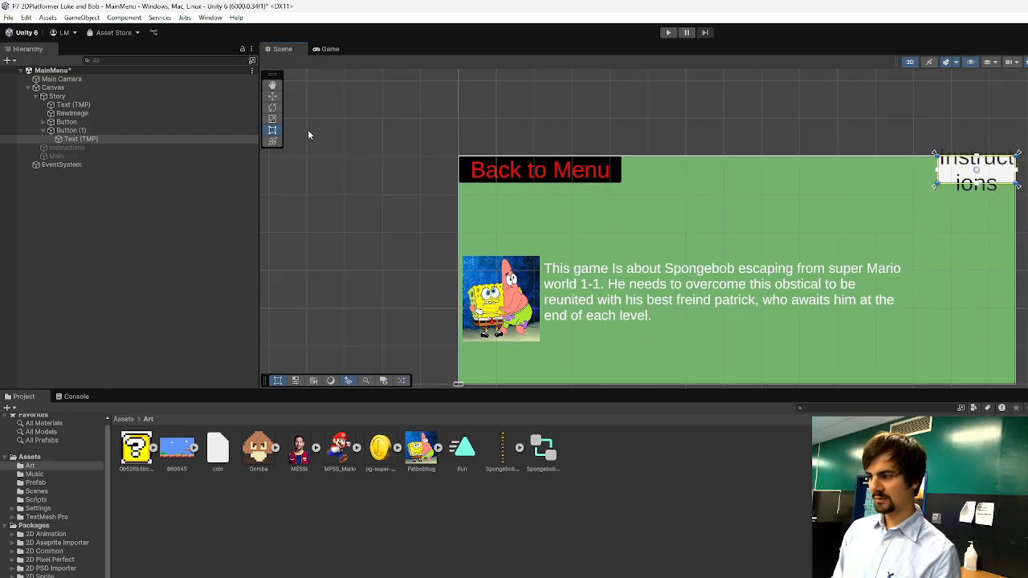
left_click(73, 130)
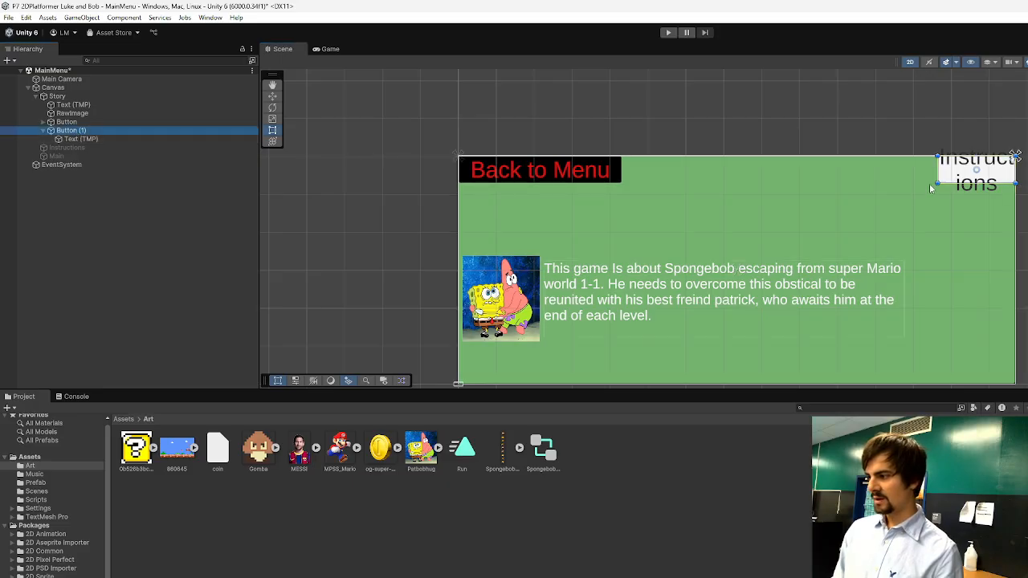
left_click_drag(937, 187, 880, 193)
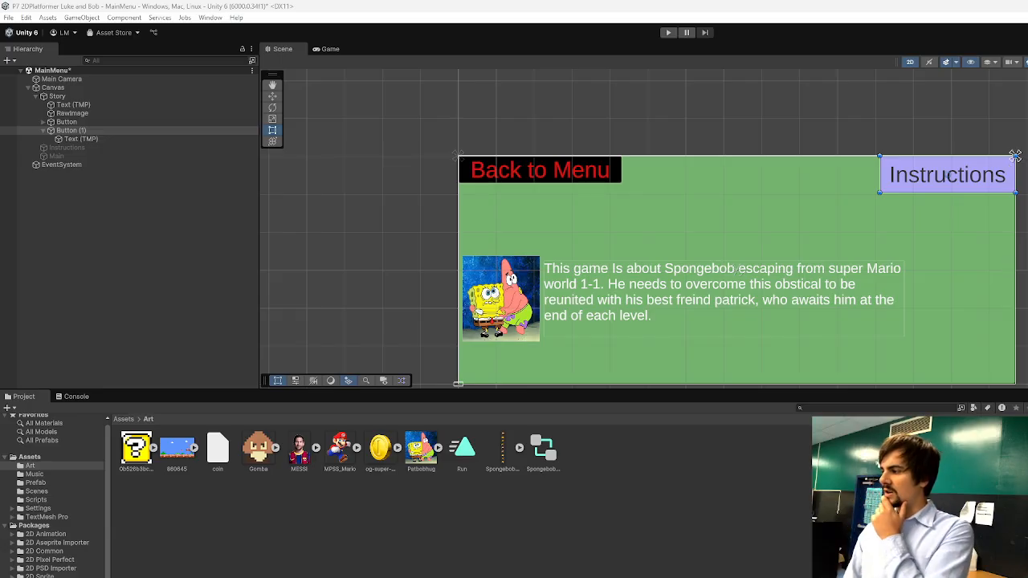
Give the Instructions button's label text a bright green outline and a soft pink underlay.
left_click(105, 137)
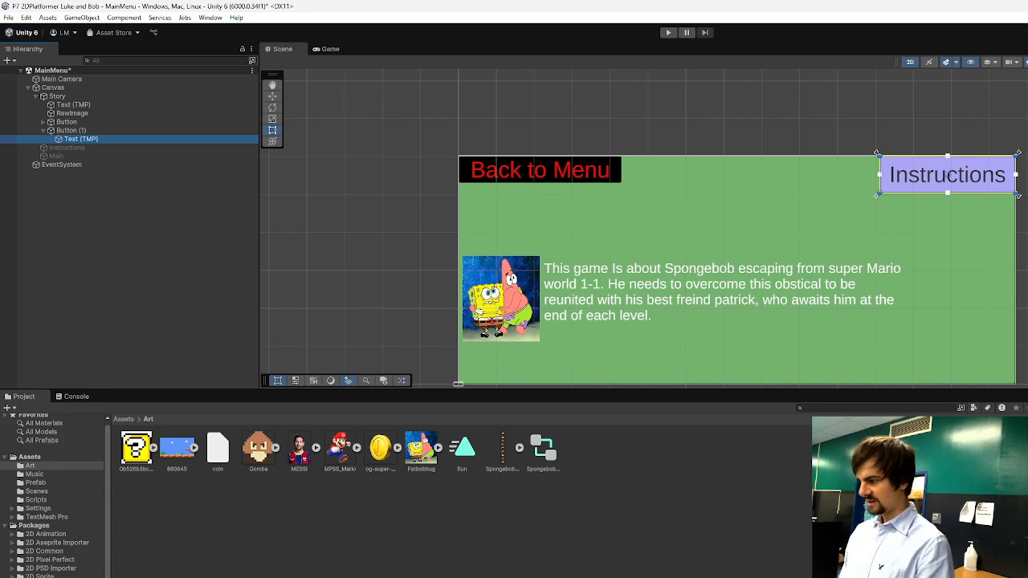
left_click(458, 384)
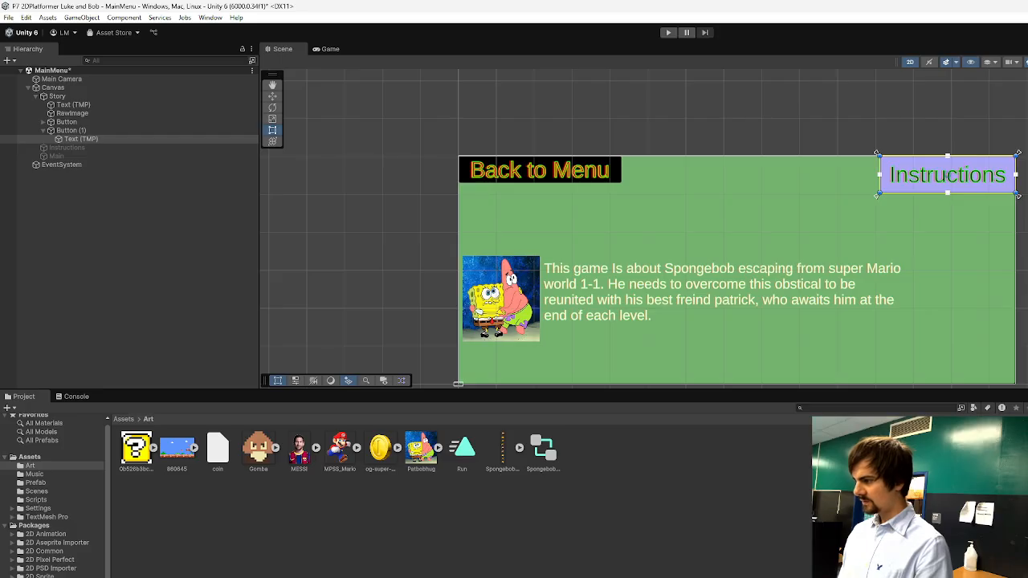
scroll(900, 192, "up", 8)
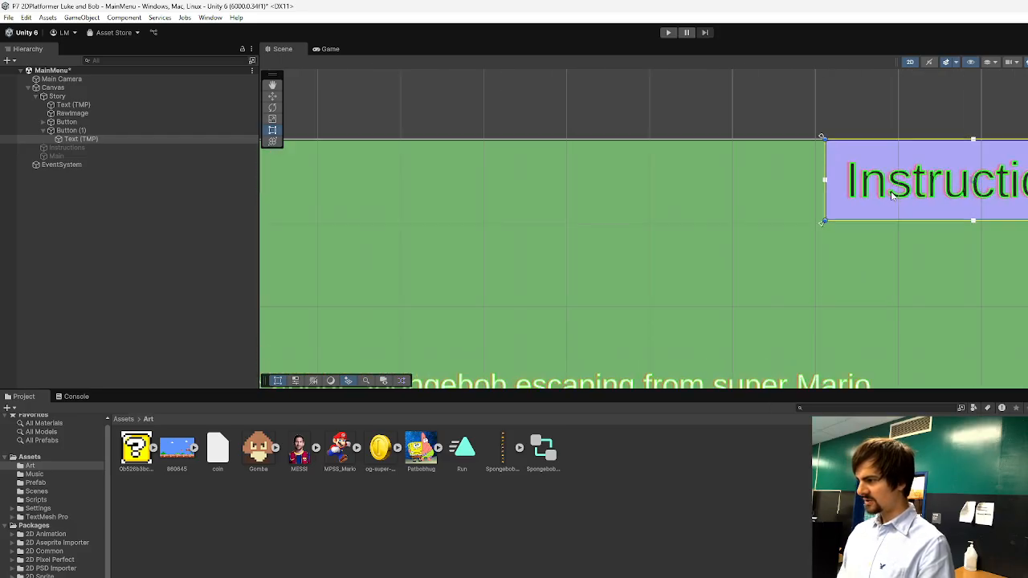
scroll(900, 195, "up", 8)
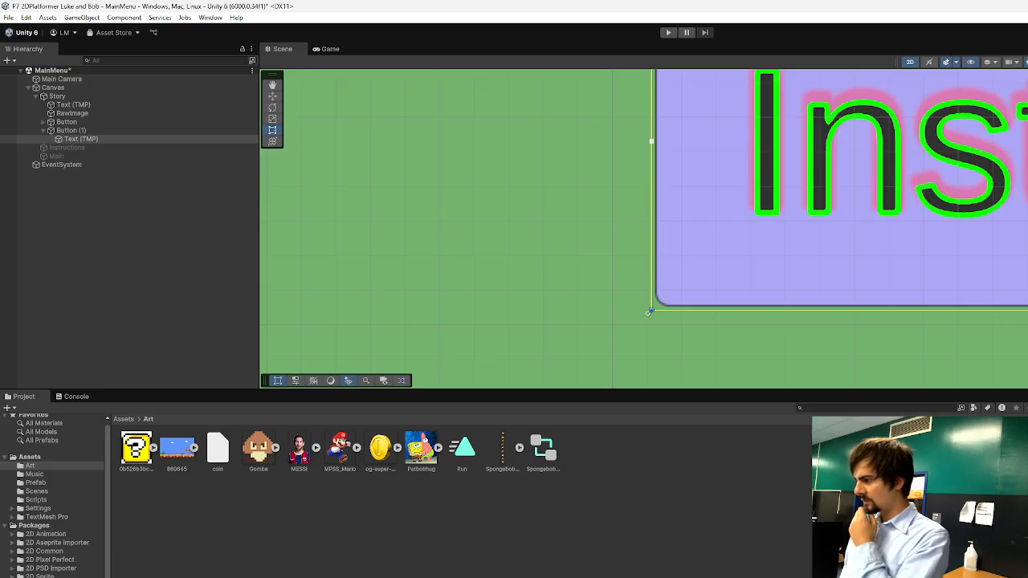
Recolour the outline of the Instructions label's text to a light orange-red.
scroll(830, 259, "down", 8)
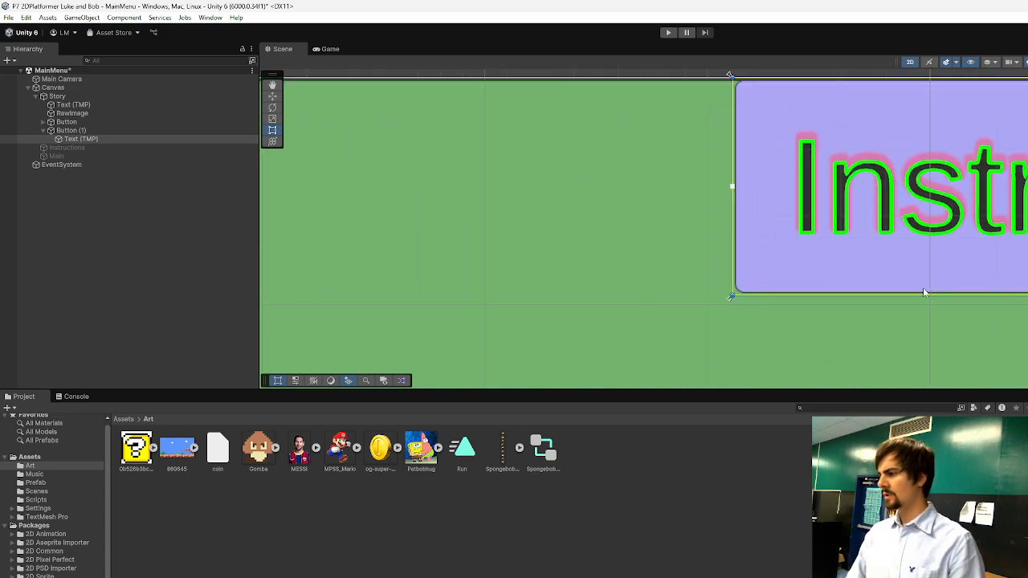
scroll(972, 325, "down", 6)
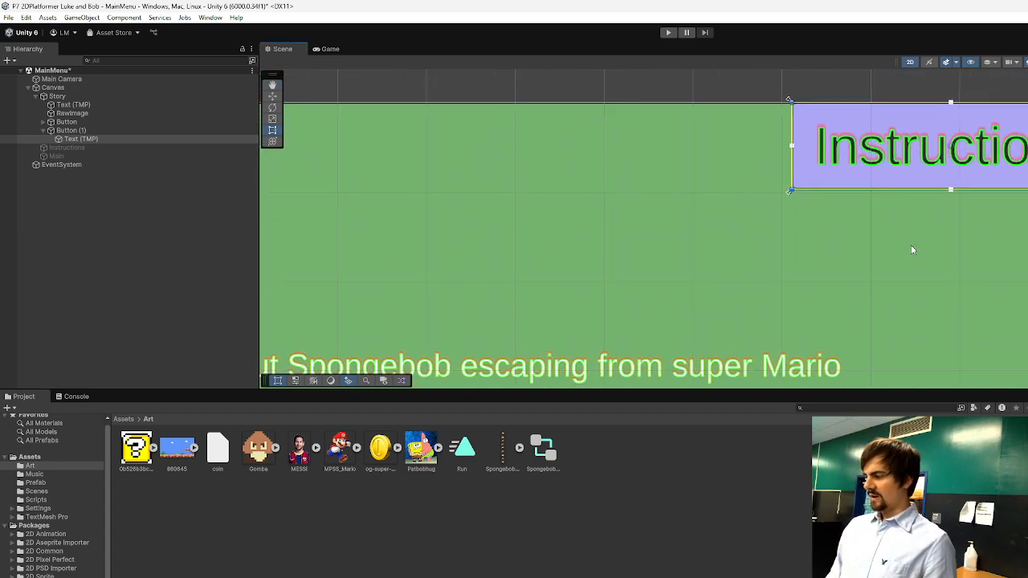
scroll(920, 333, "up", 1)
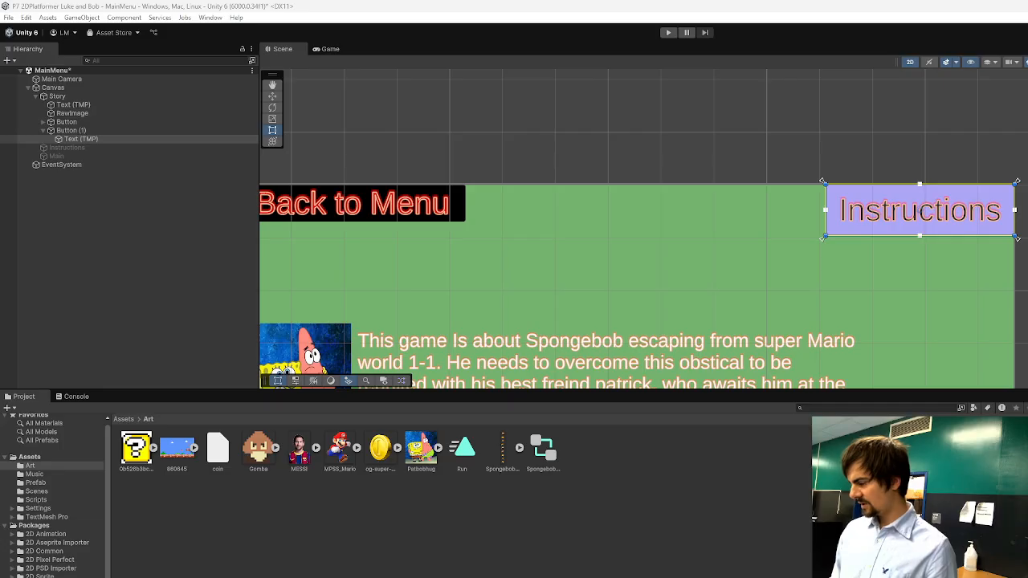
left_click(863, 127)
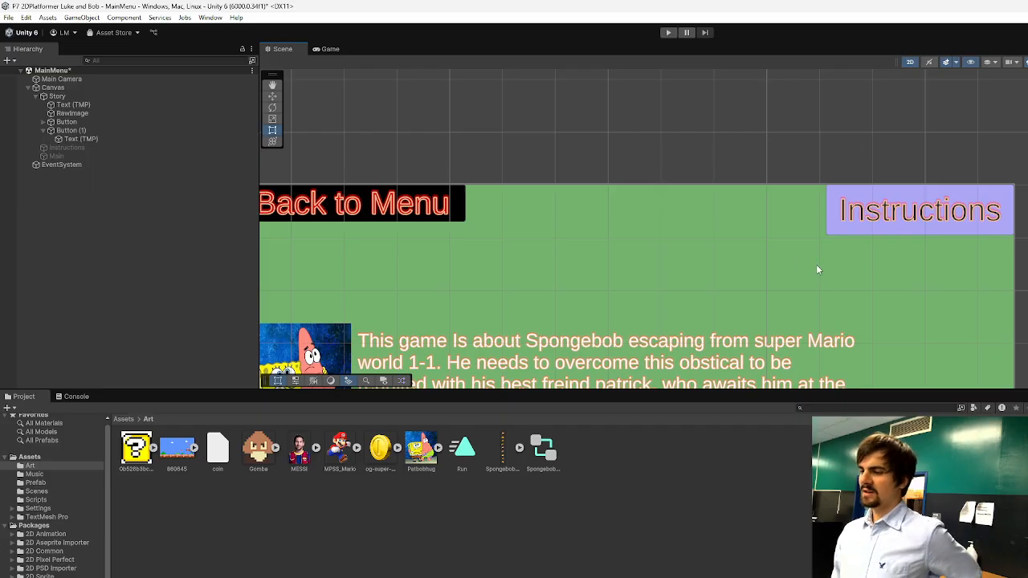
Examine how the outlined text looks on both buttons and in the story paragraph.
scroll(563, 223, "down", 4)
scroll(443, 289, "up", 2)
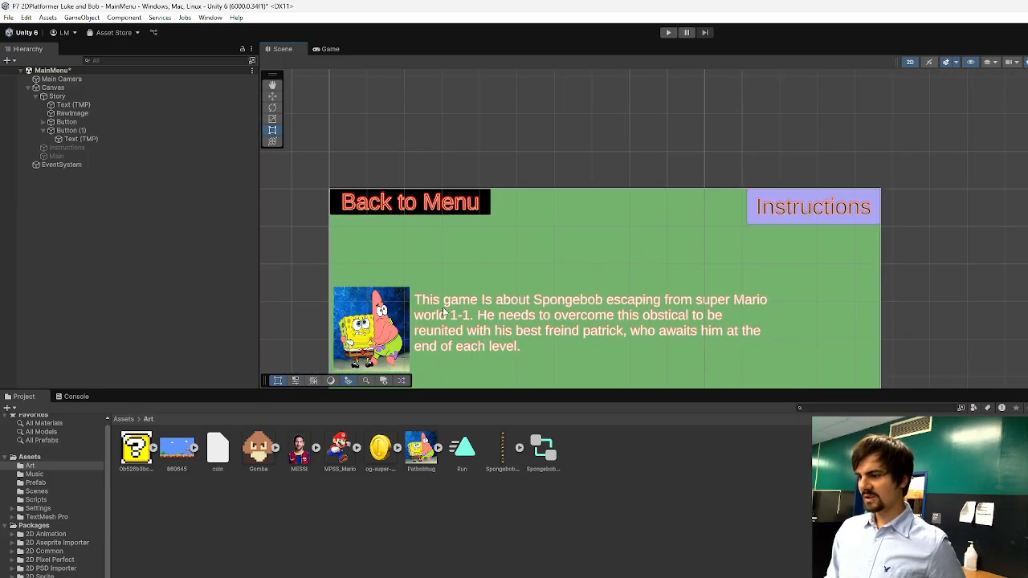
scroll(617, 346, "up", 1)
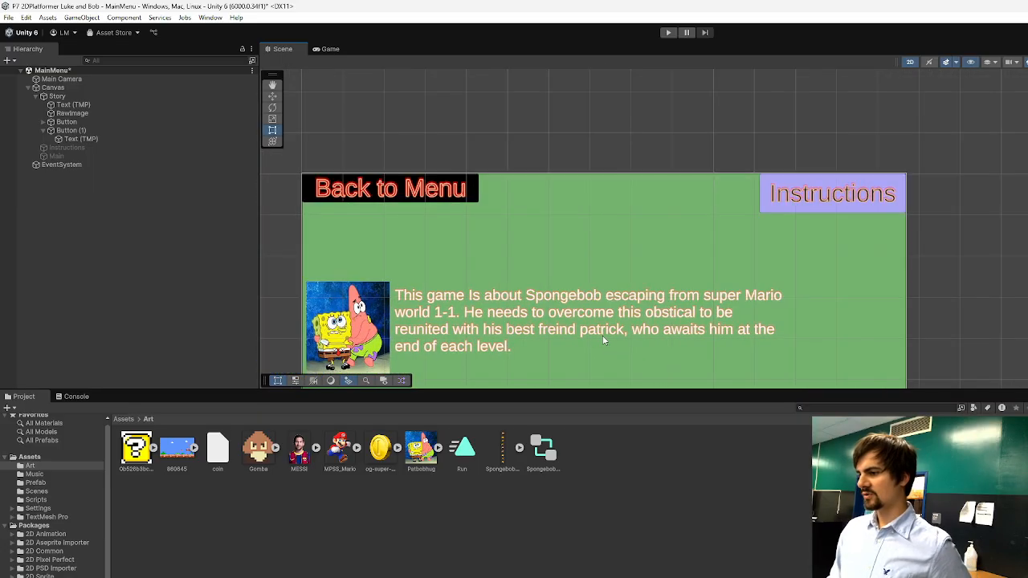
scroll(522, 338, "down", 3)
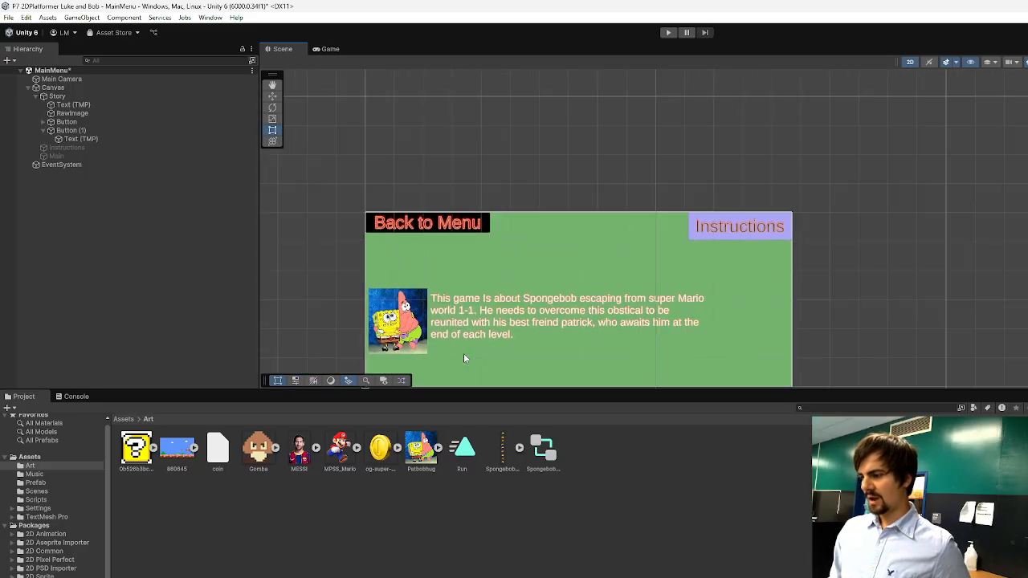
scroll(474, 346, "up", 1)
left_click(741, 221)
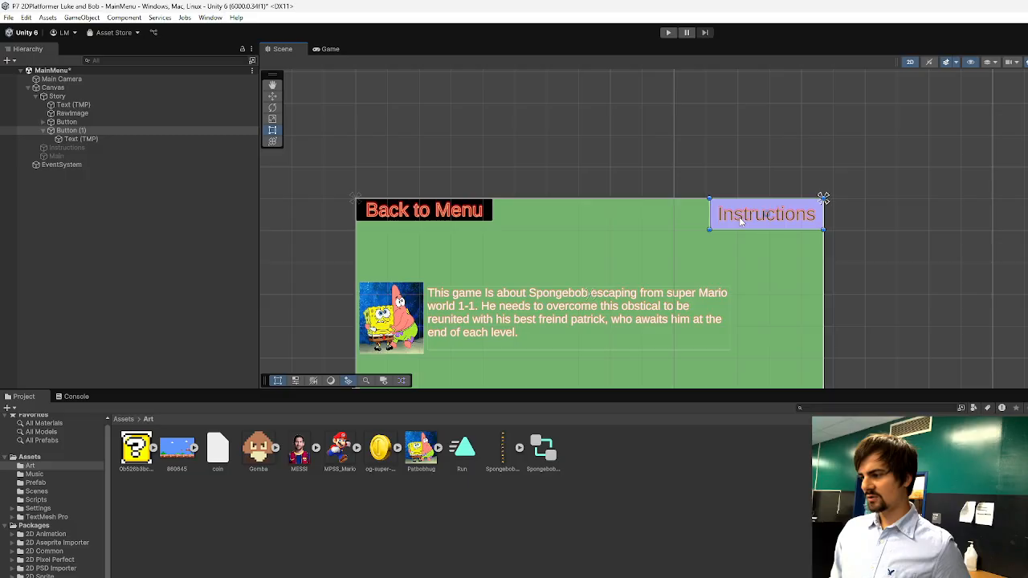
left_click(807, 230)
left_click(784, 219)
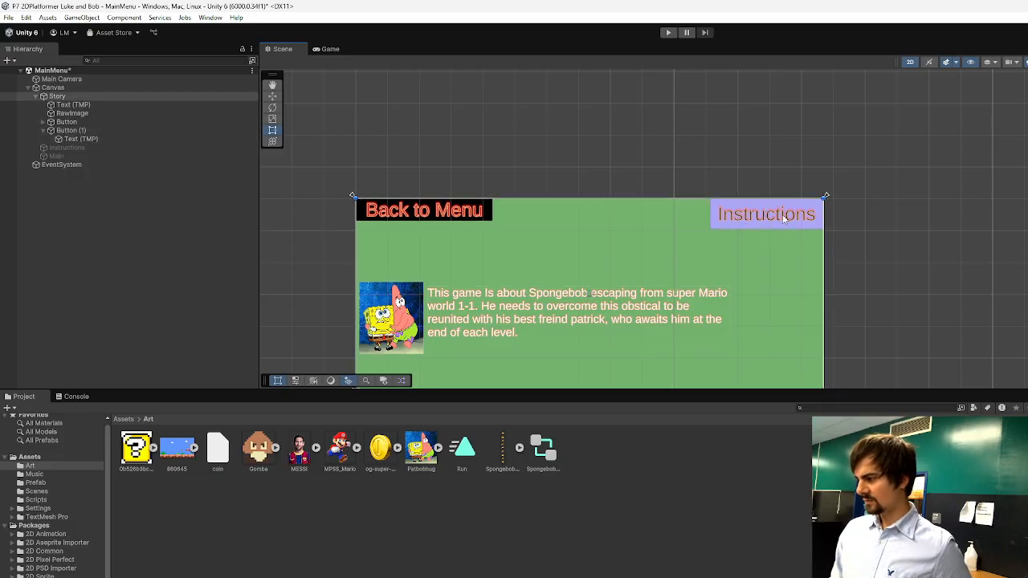
Recolour the story paragraph's text and outline to dark red shades.
left_click(604, 317)
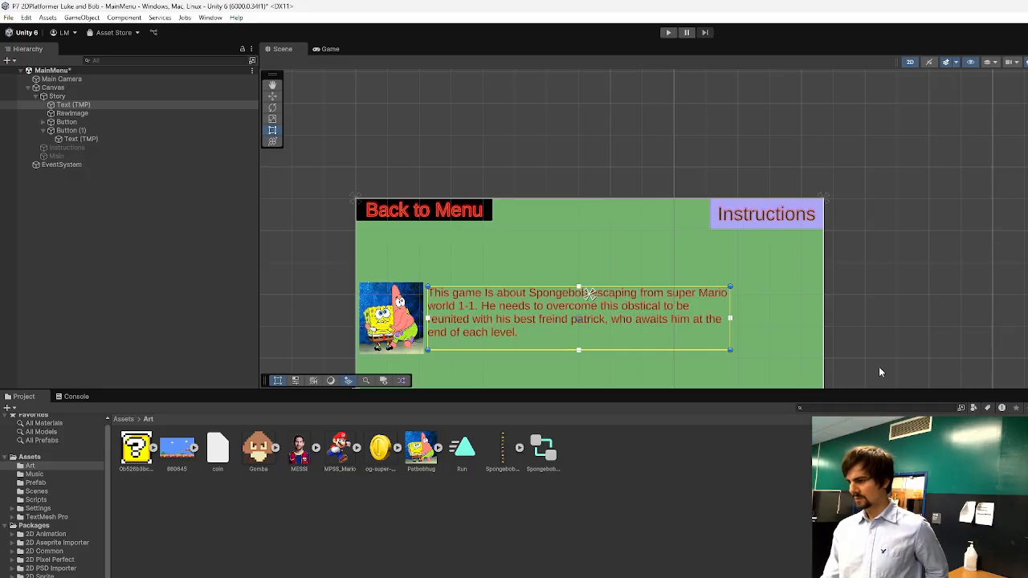
left_click(878, 338)
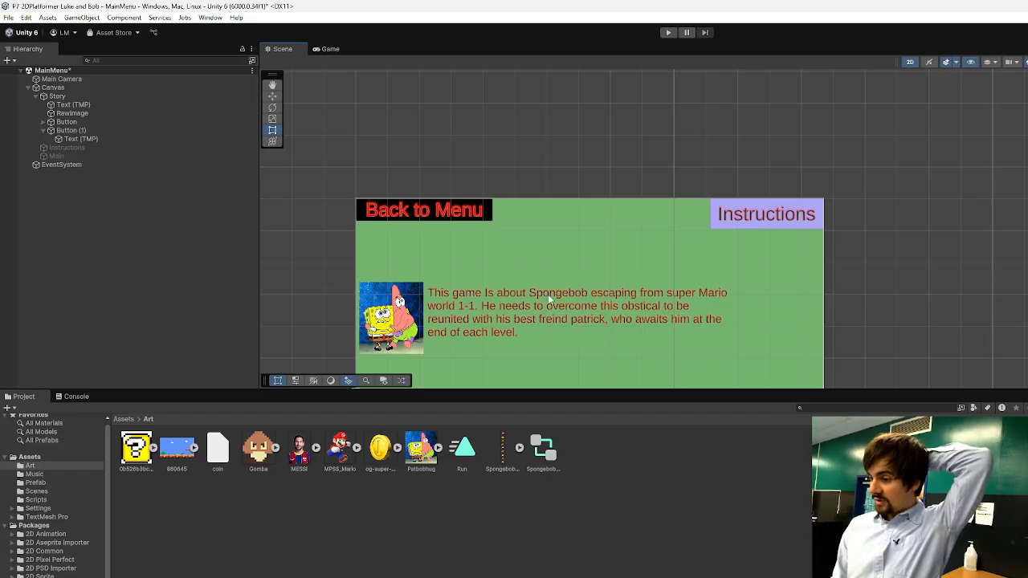
scroll(547, 294, "down", 1)
scroll(529, 330, "up", 1)
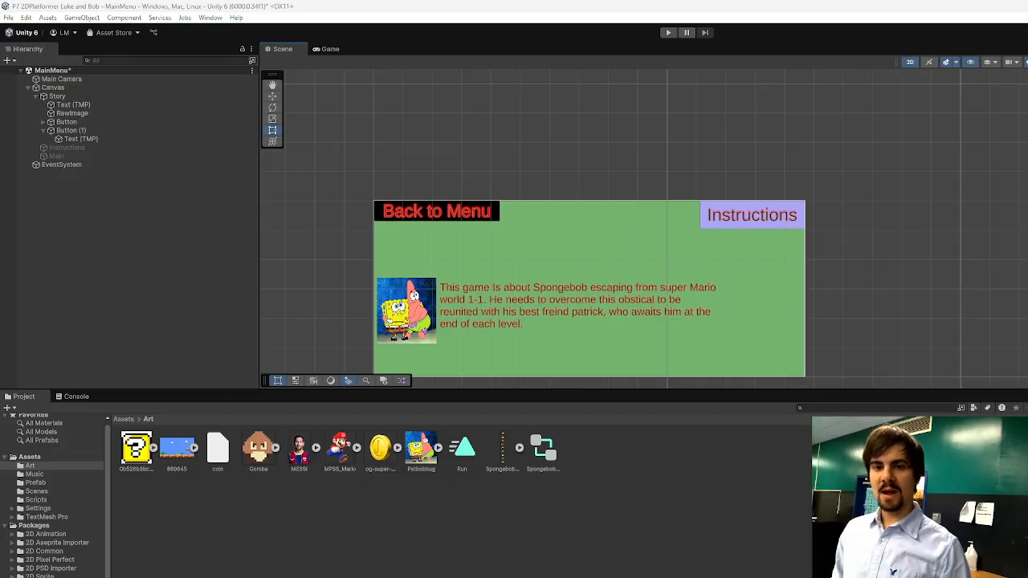
Deactivate and collapse the finished Story panel, and activate the red Instructions panel.
left_click(78, 97)
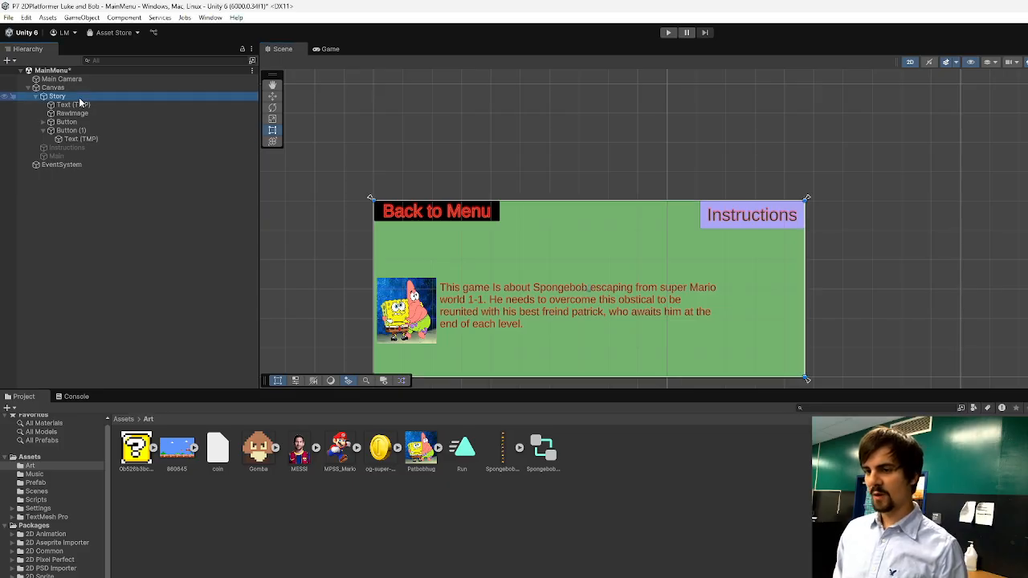
key("alt+shift+a")
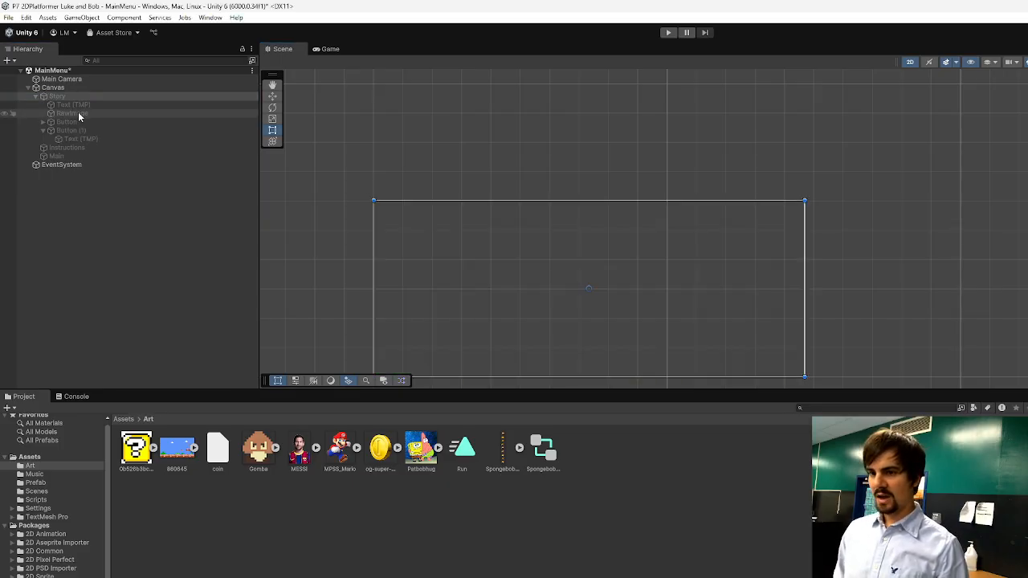
left_click(36, 96)
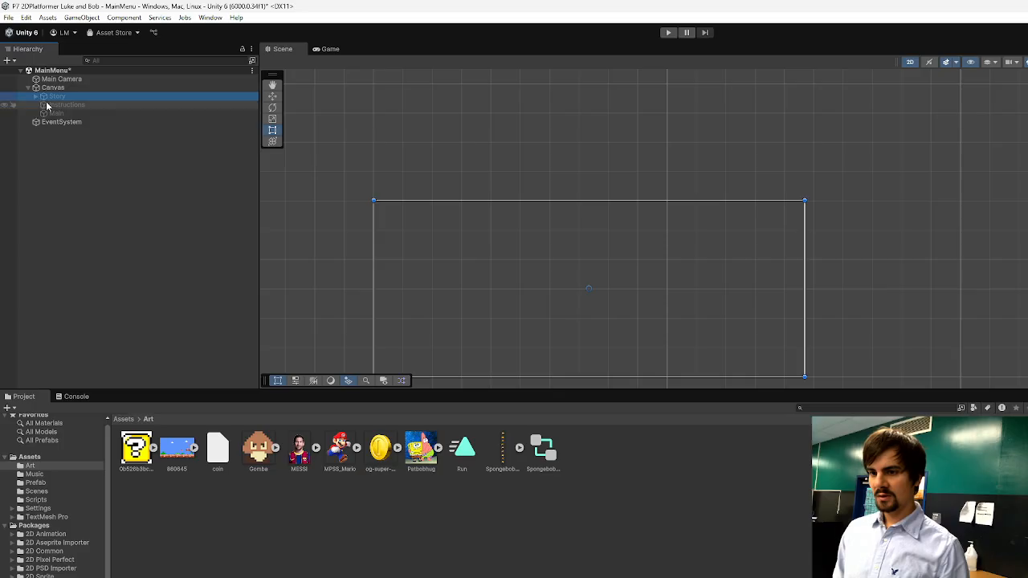
left_click(67, 106)
key("alt+shift+a")
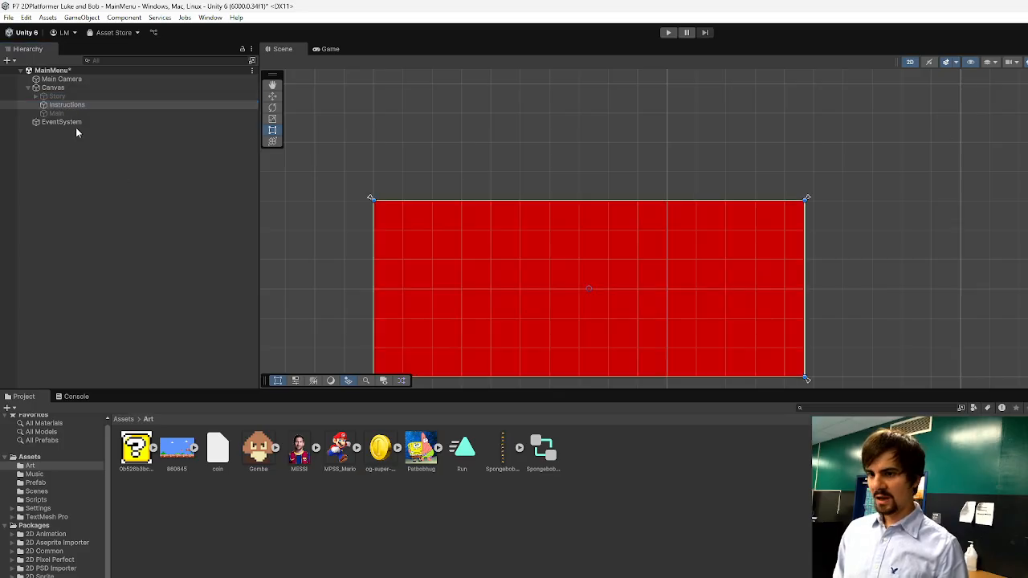
Add a TextMeshPro text, a raw image and a TextMeshPro button as children of the Instructions panel.
right_click(69, 106)
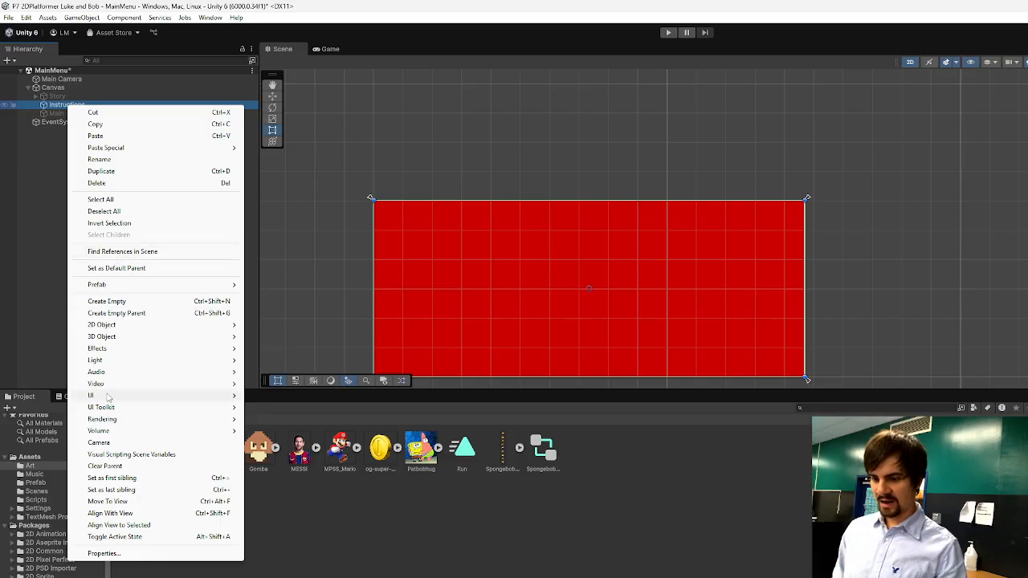
mouse_move(110, 397)
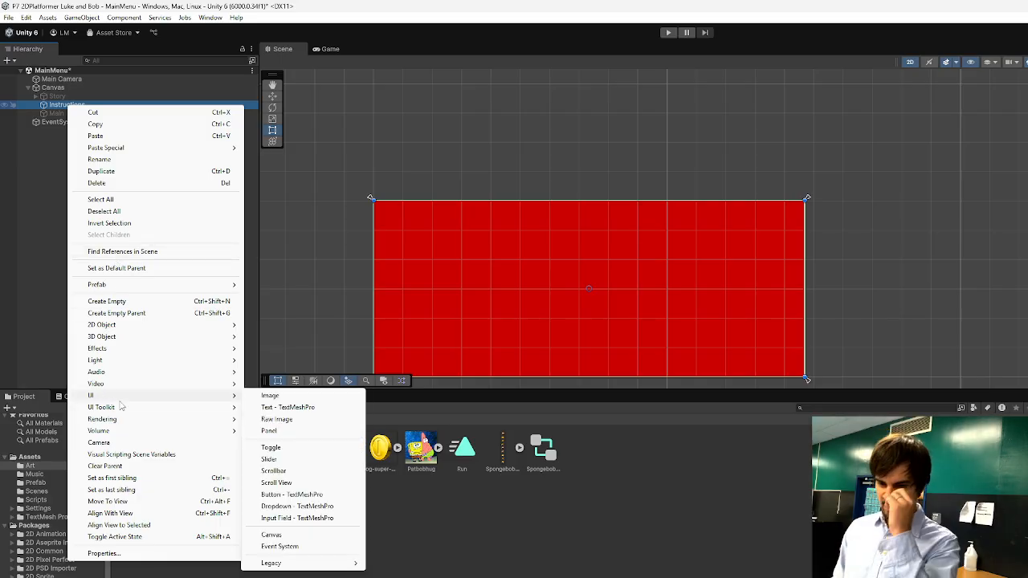
left_click(309, 408)
right_click(65, 105)
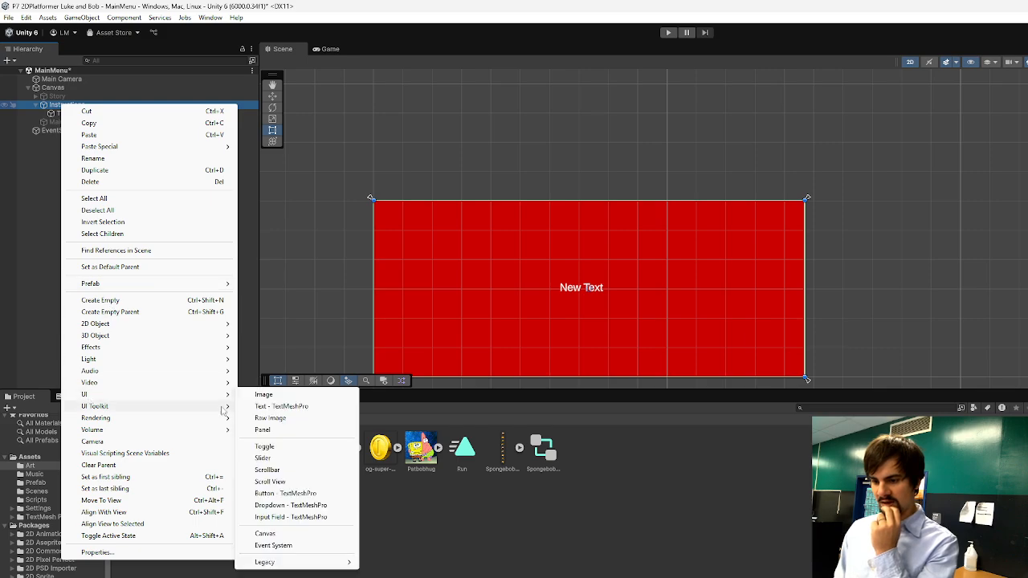
left_click(285, 419)
right_click(59, 107)
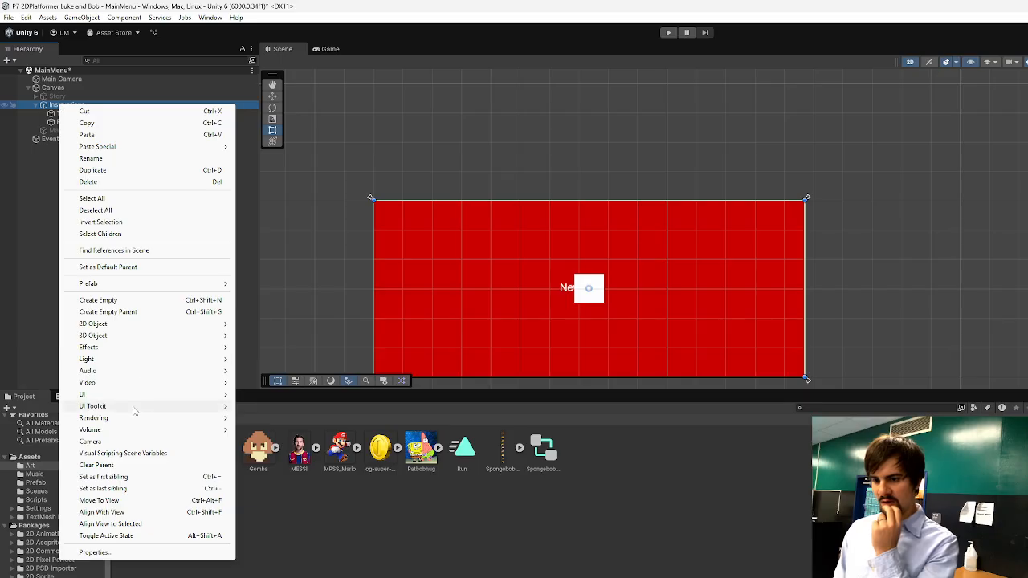
mouse_move(116, 395)
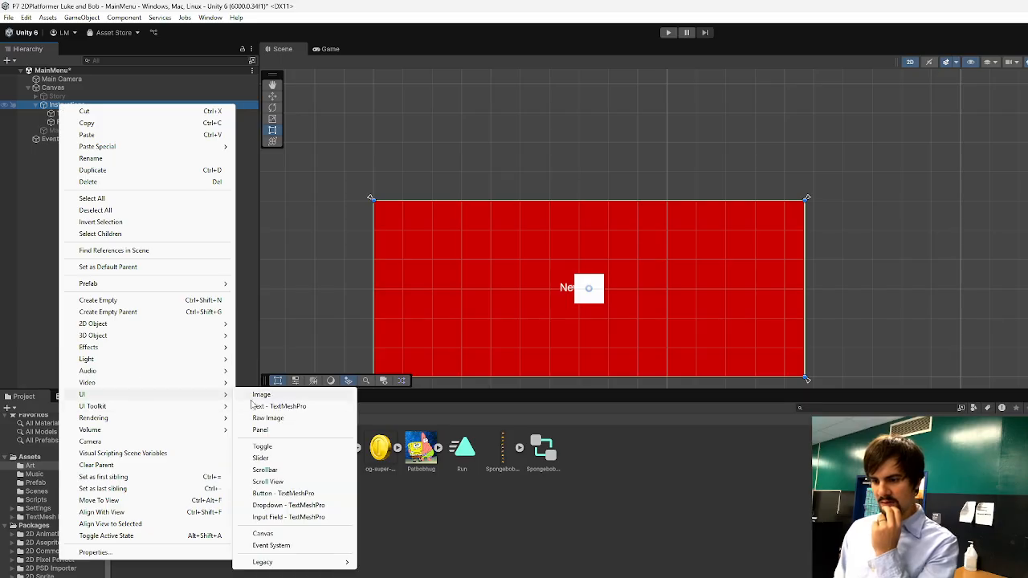
left_click(287, 494)
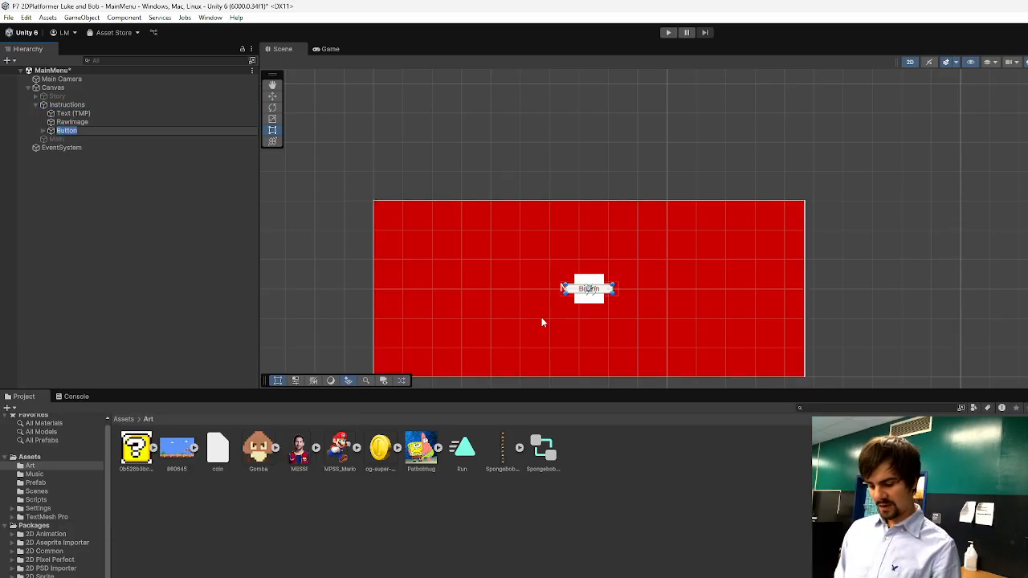
Move the button near the red panel's upper edge and place a duplicate of it directly below.
left_click_drag(599, 289, 609, 228)
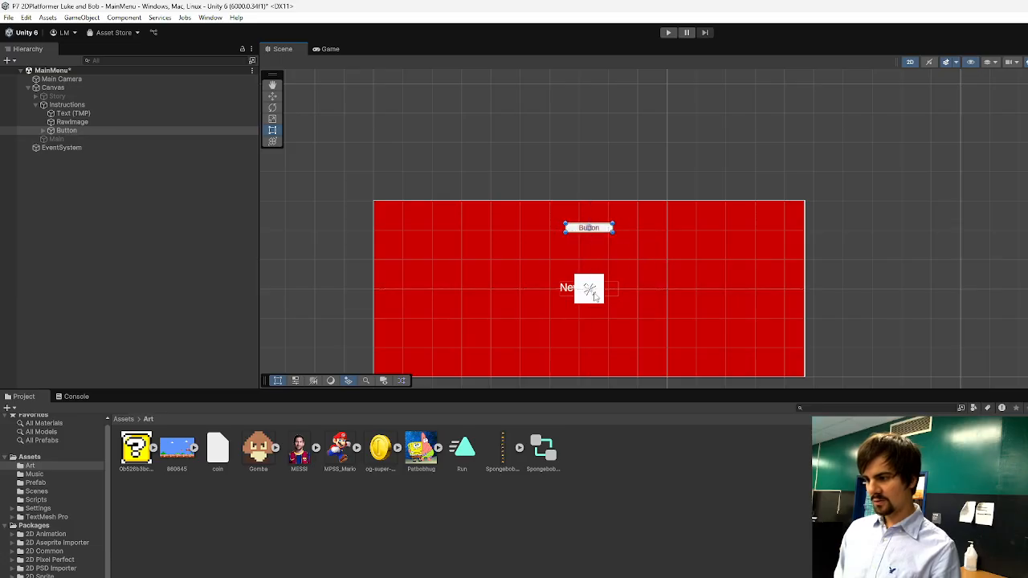
left_click(594, 297)
left_click(593, 228)
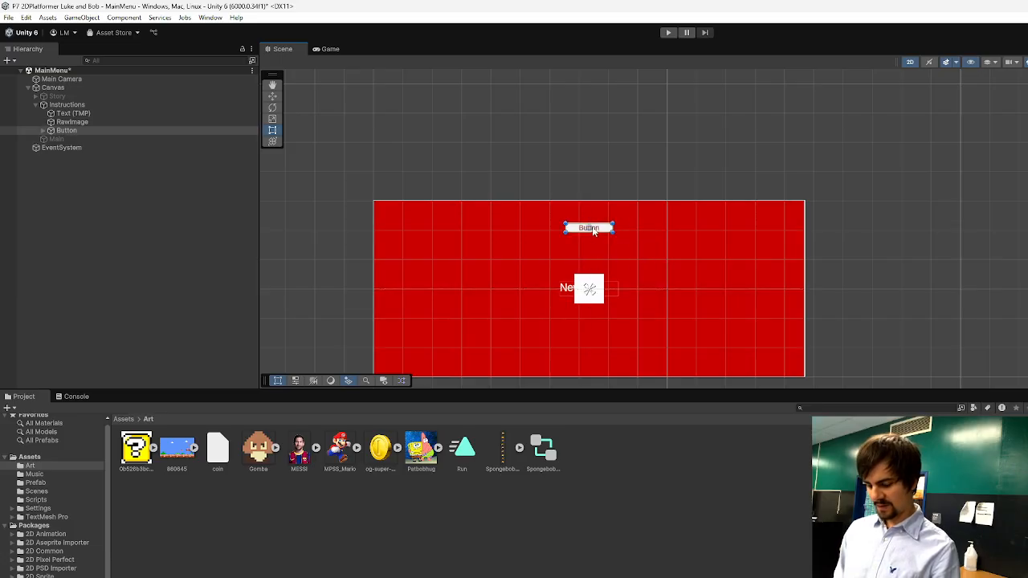
key("ctrl+d")
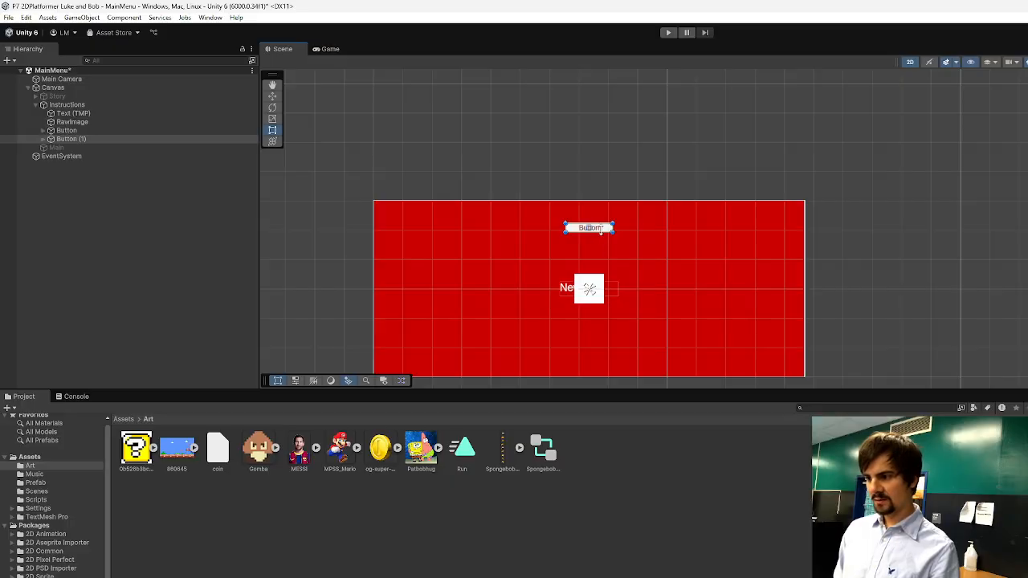
left_click_drag(605, 229, 605, 249)
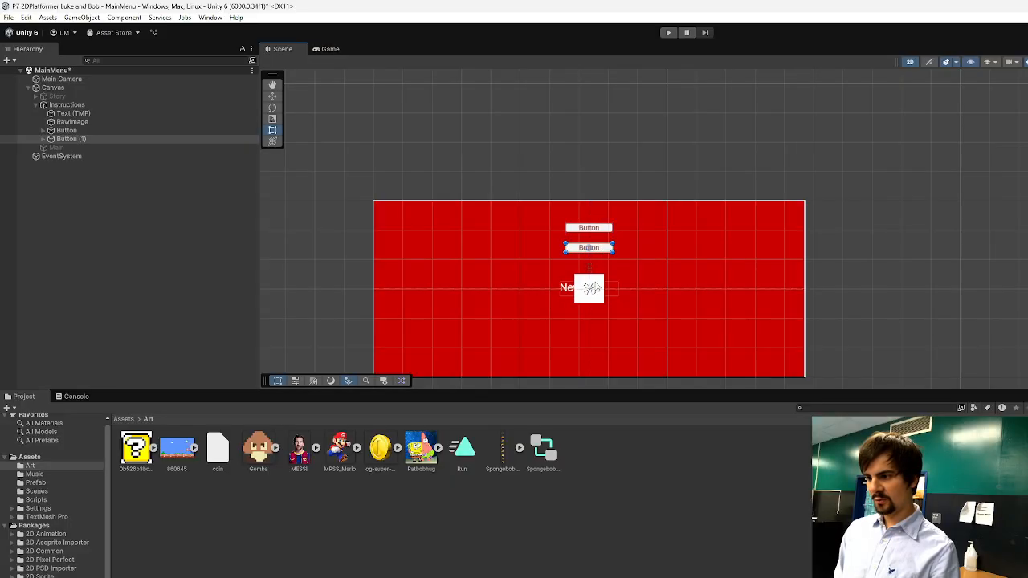
Move the raw image to the panel's right side and enlarge the text box across the panel's lower left area.
left_click(597, 294)
left_click_drag(599, 294, 787, 315)
left_click_drag(565, 288, 666, 356)
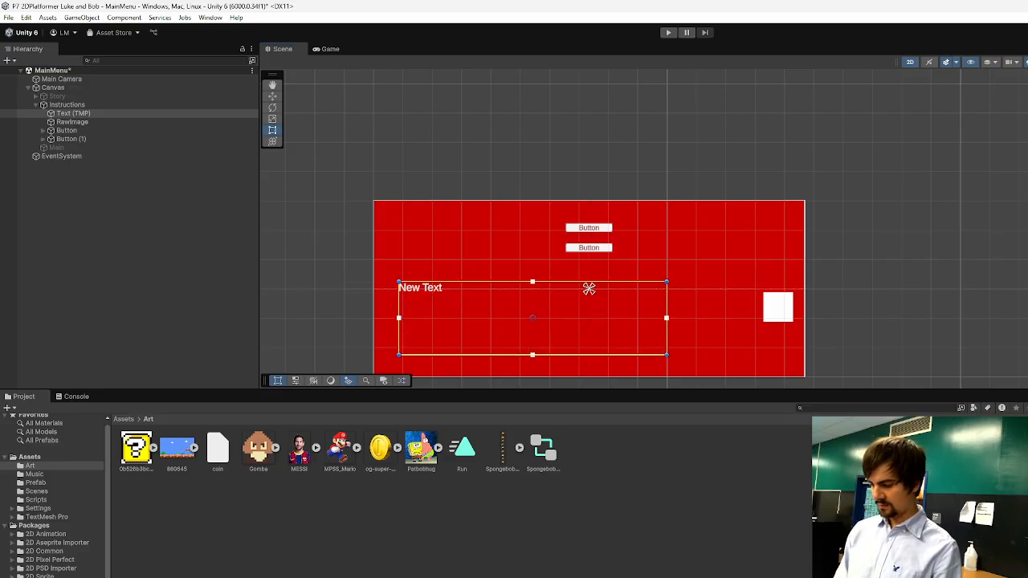
Replace the placeholder content of the Instructions text with "Space to Jump".
key("BackSpace")
key("BackSpace")
key("BackSpace")
key("BackSpace")
key("BackSpace")
key("BackSpace")
key("BackSpace")
key("BackSpace")
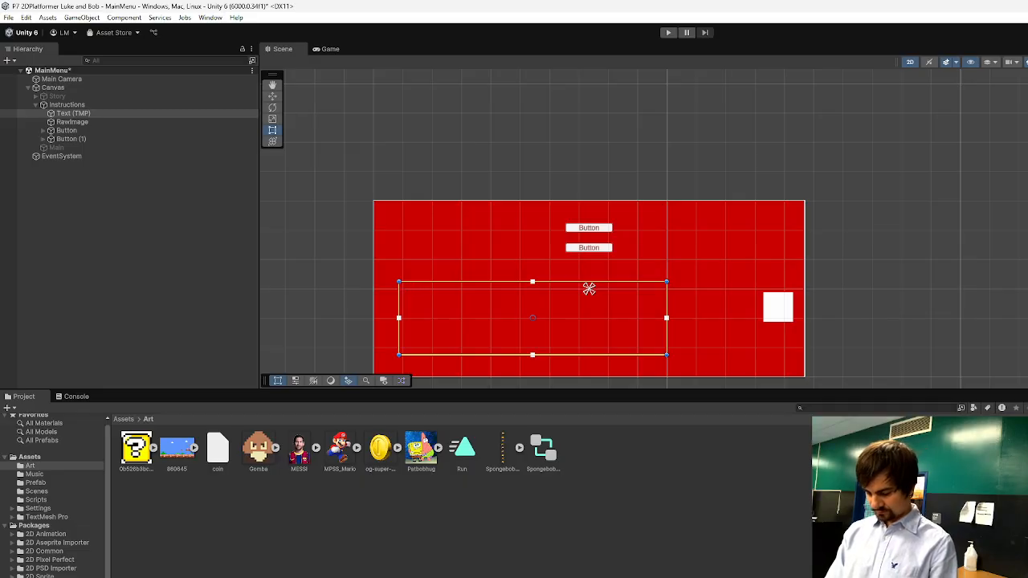
type("W")
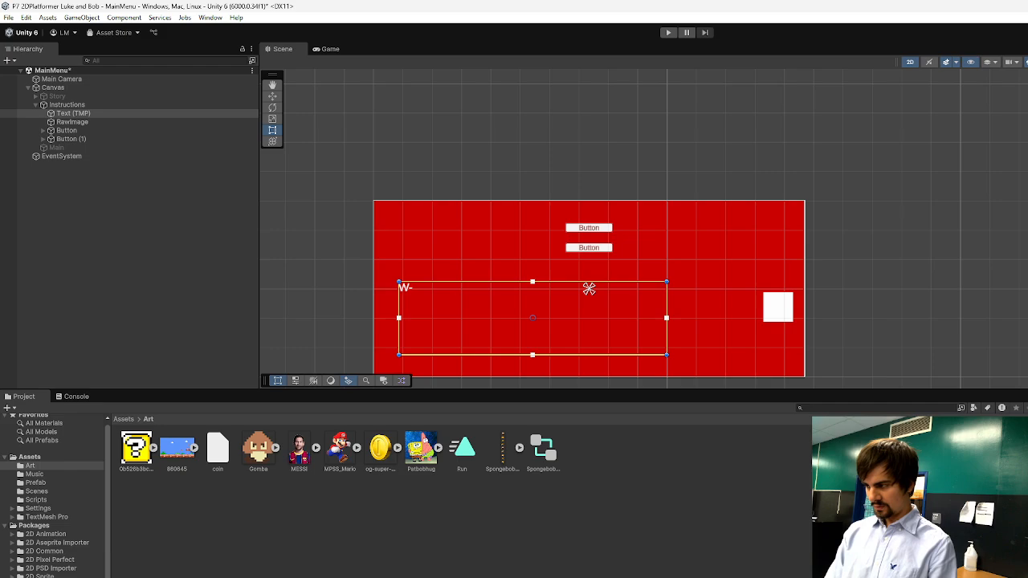
key("BackSpace")
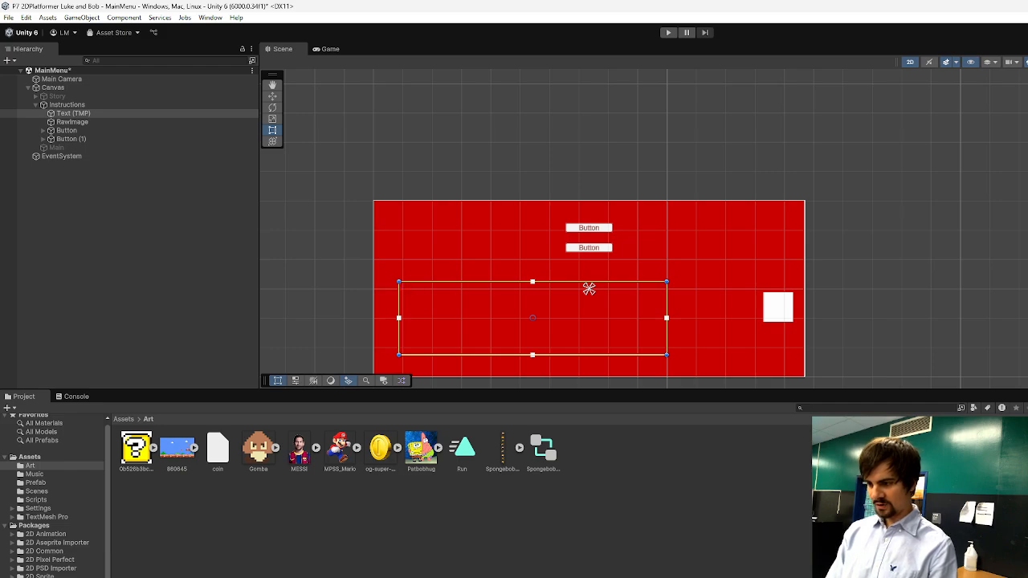
type("Space to J")
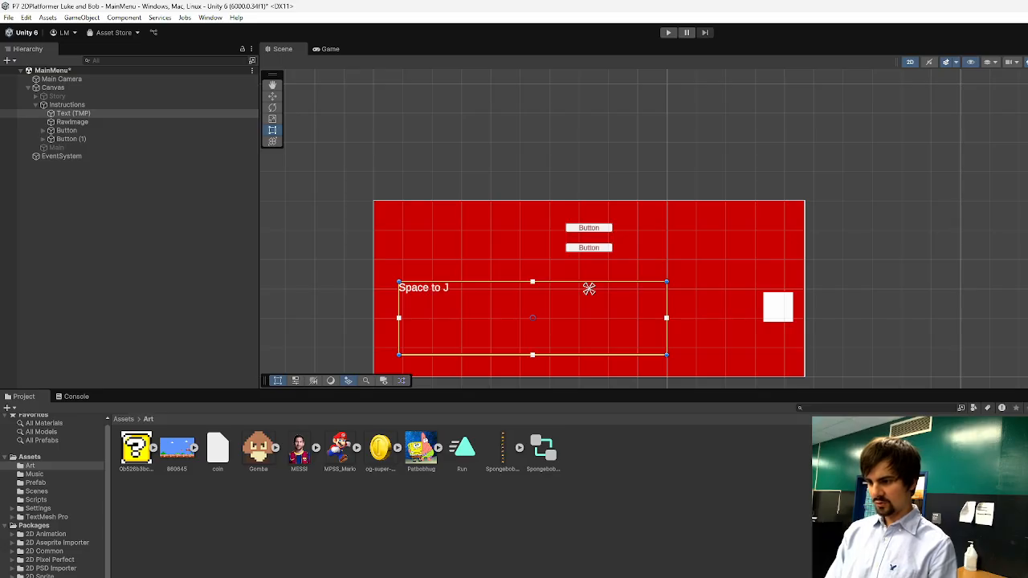
type("ump")
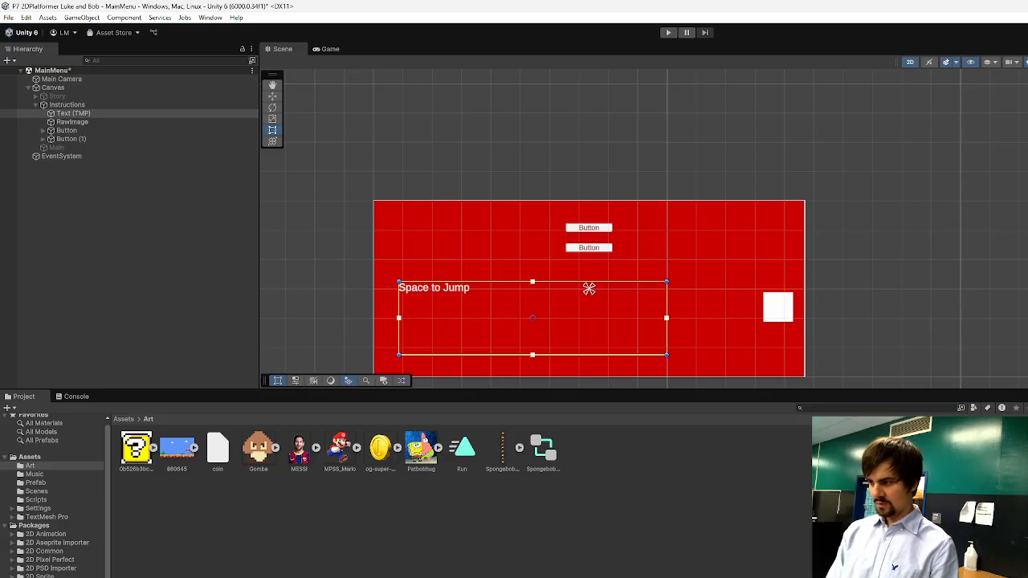
Add the lines "A to go Left" and "D to go Right" to the Instructions text.
key("Return")
type("A to")
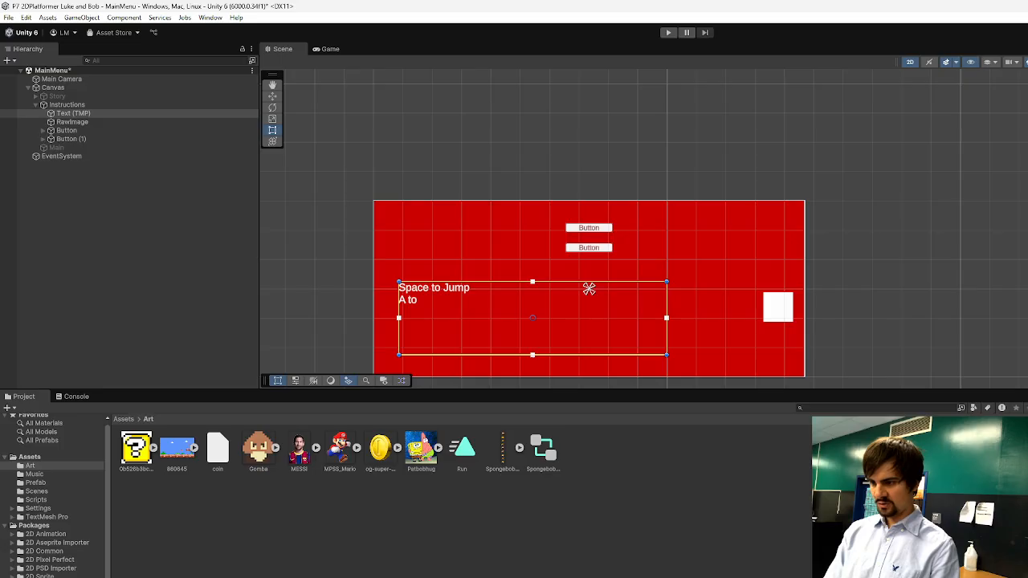
type(" go Left")
key("Return")
type("D to g")
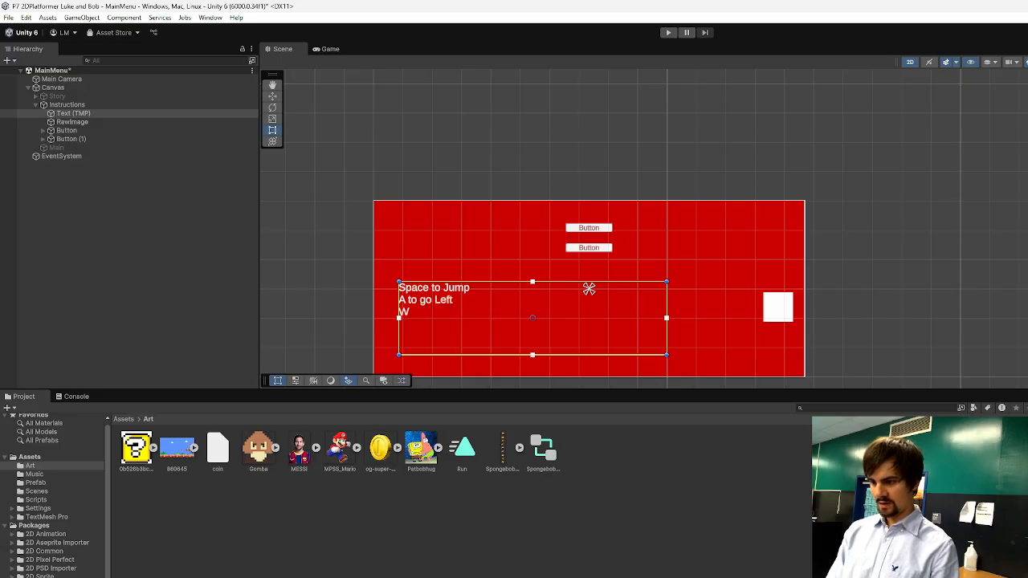
type("o Righ")
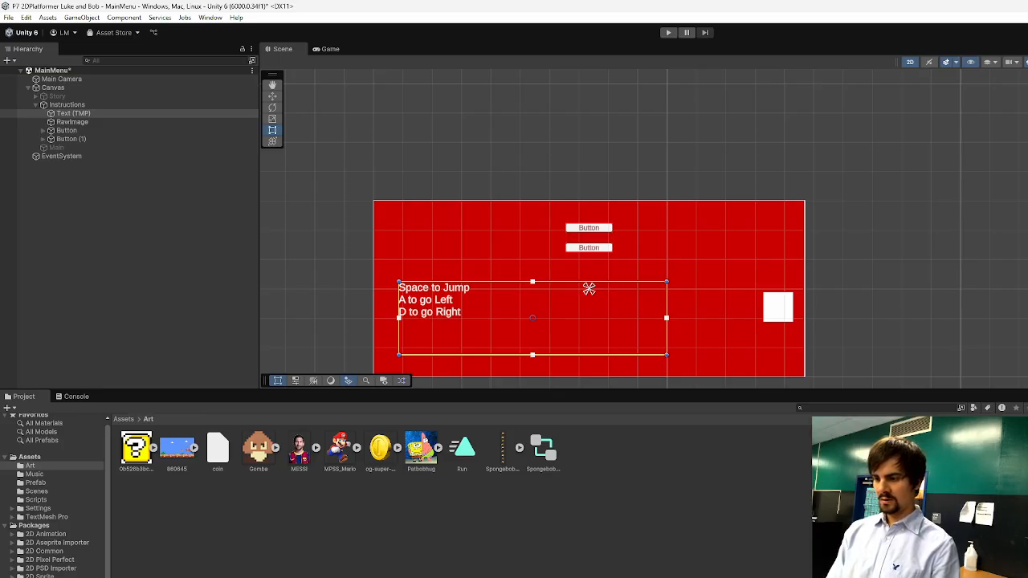
type("t")
Add a fourth line to the Instructions text reading "Avoid Enemies and Spikes!".
key("Return")
type("Jump")
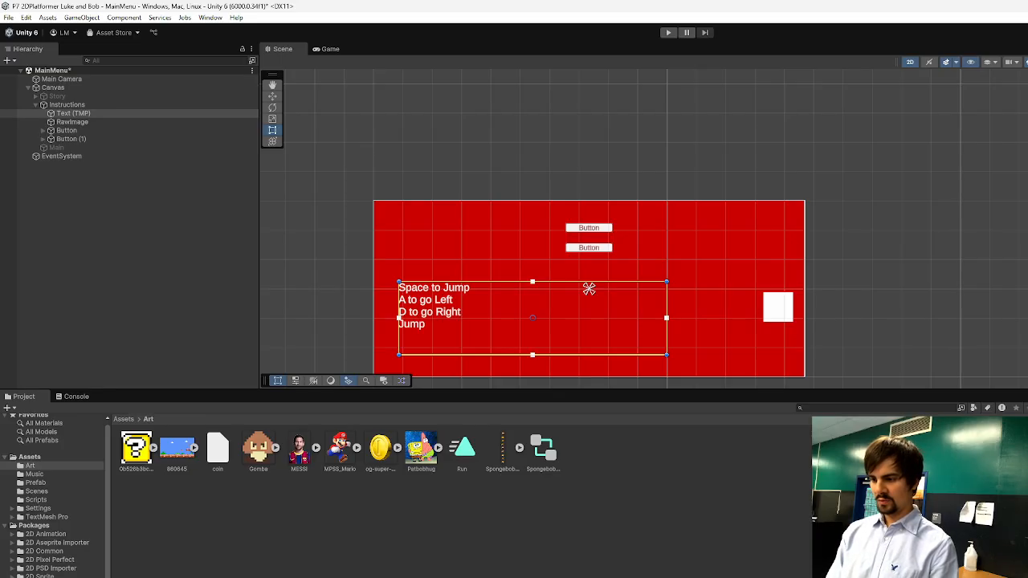
key("BackSpace")
key("BackSpace")
key("BackSpace")
key("BackSpace")
type("Avoid Enemy")
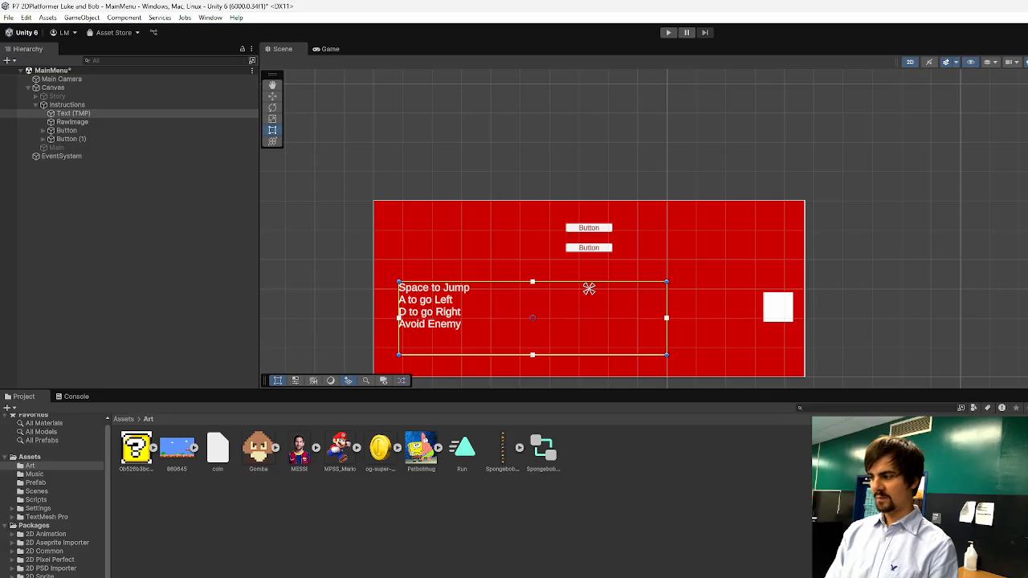
key("BackSpace")
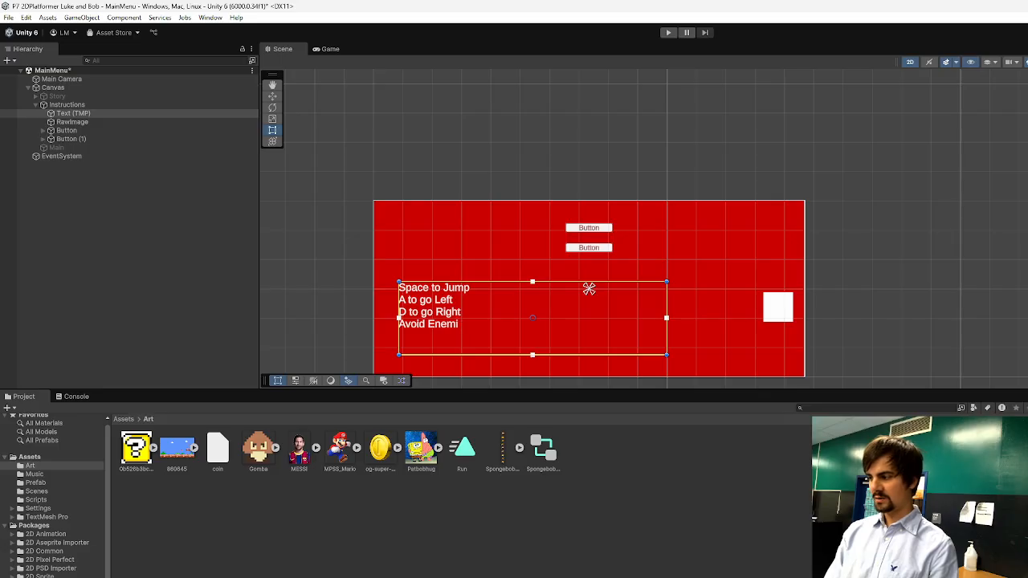
type("ies!")
key("BackSpace")
type("and")
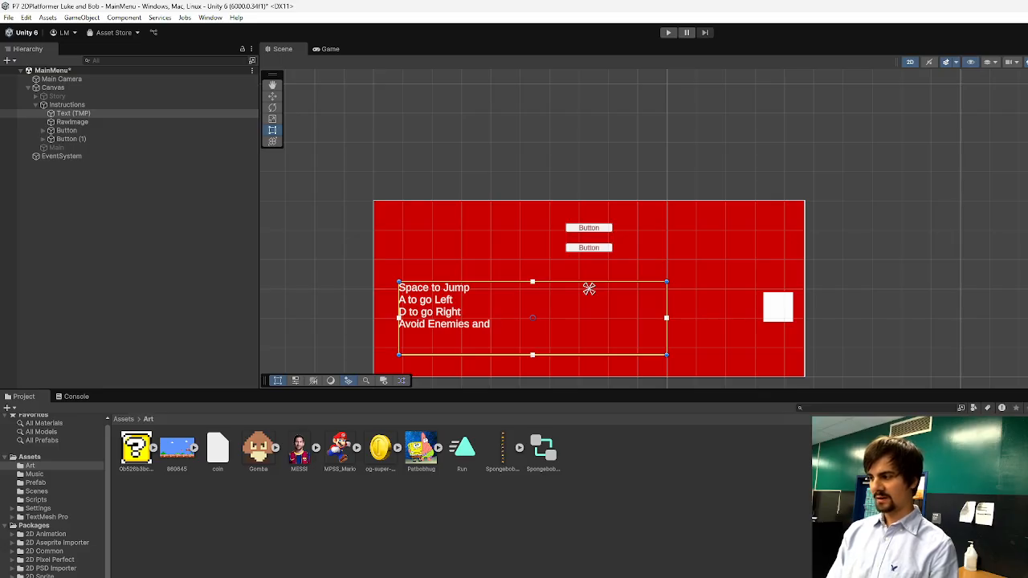
type(" Spikes!")
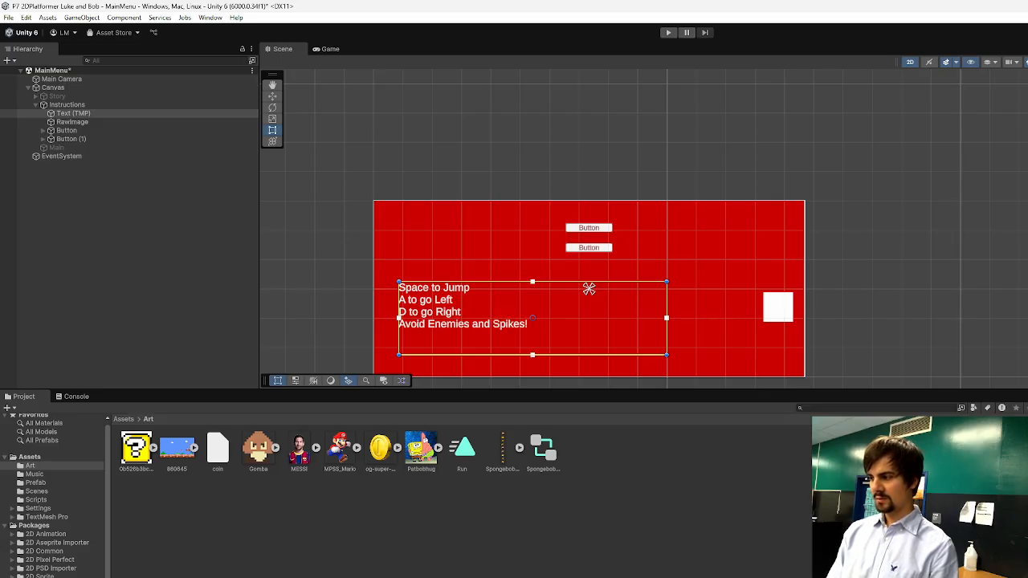
Add a fifth line to the Instructions text reading "Collect Coins by touching them!".
key("Return")
type("Collect")
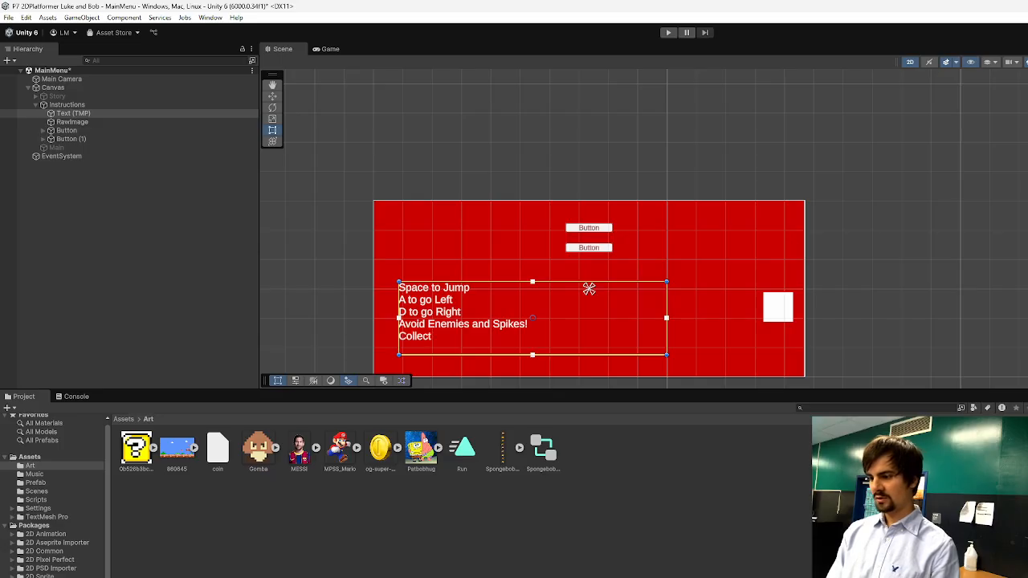
type(" Coins by o")
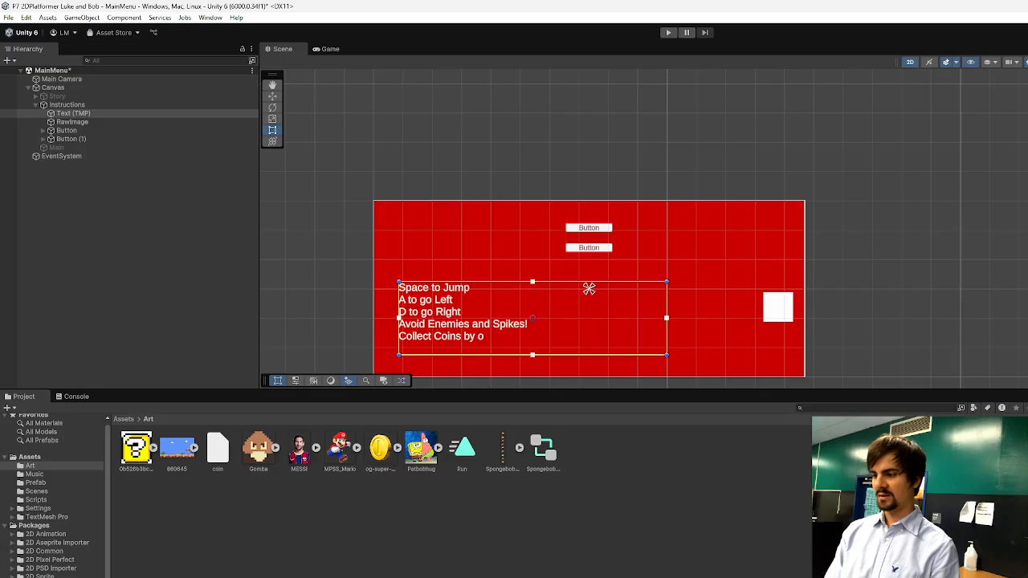
key("BackSpace")
type("you")
key("BackSpace")
key("BackSpace")
key("BackSpace")
type("touchi")
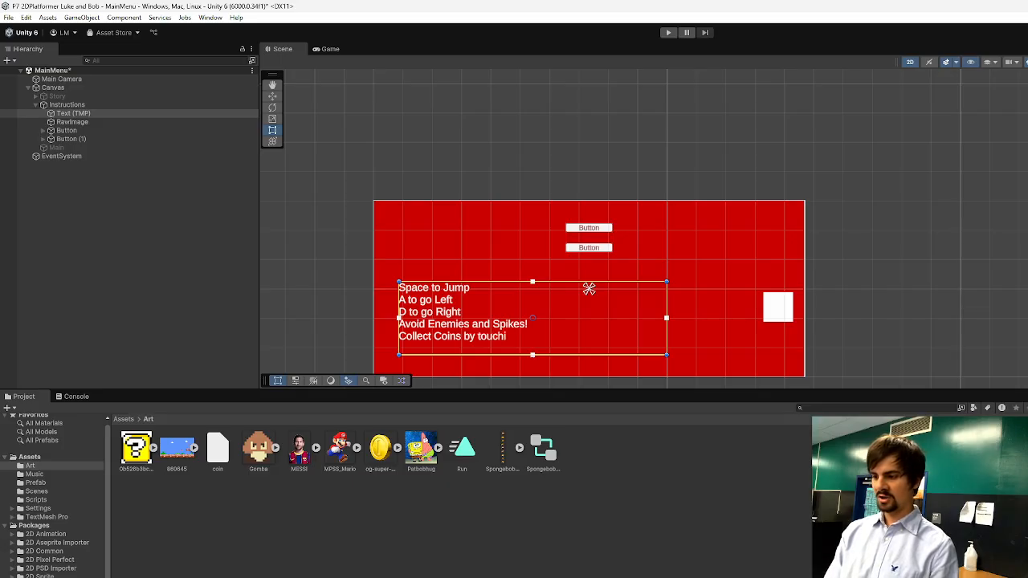
type("ng them!")
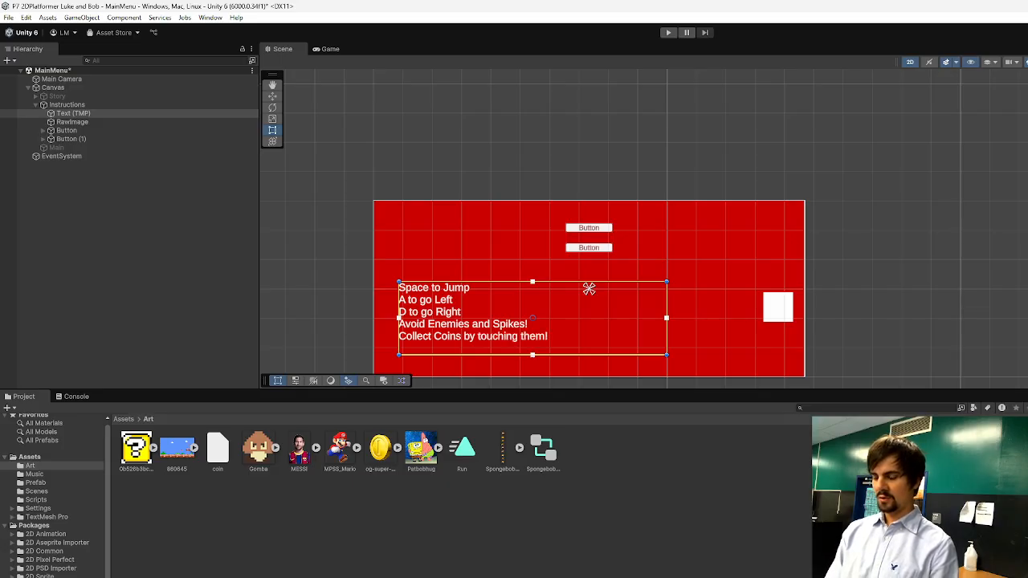
Finish the Instructions text with the line "Go right to reach the goal!".
key("Return")
type("Go right t")
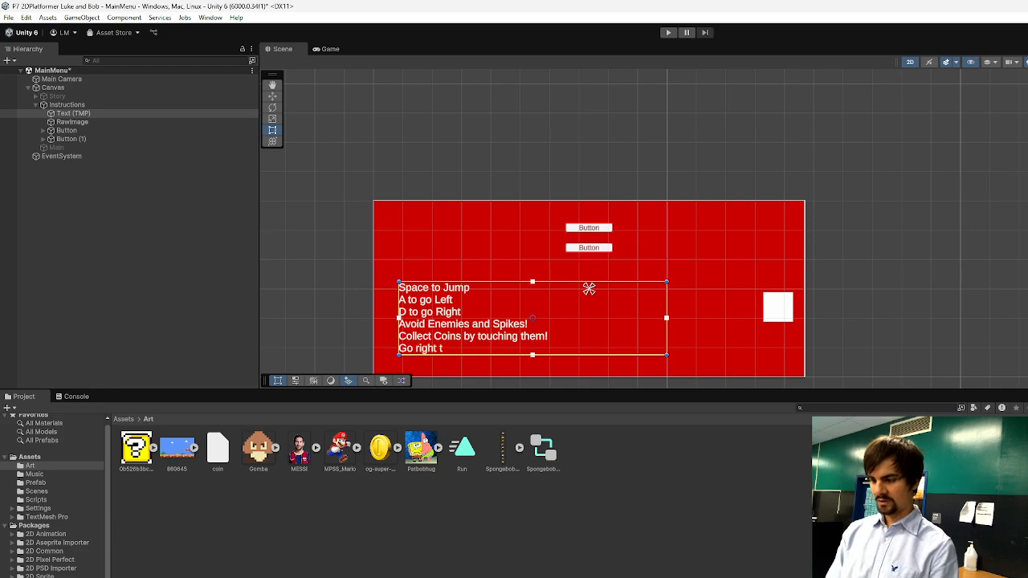
type("o reach the goal!")
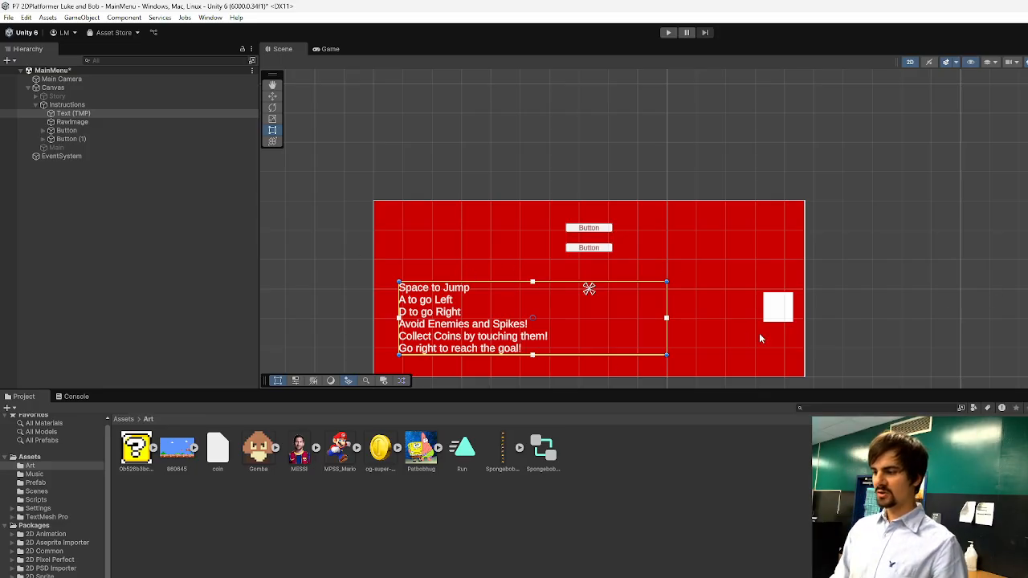
Move the raw image closer to the instructions text and assign the MPSS_Mario picture as its texture.
left_click_drag(778, 311, 723, 294)
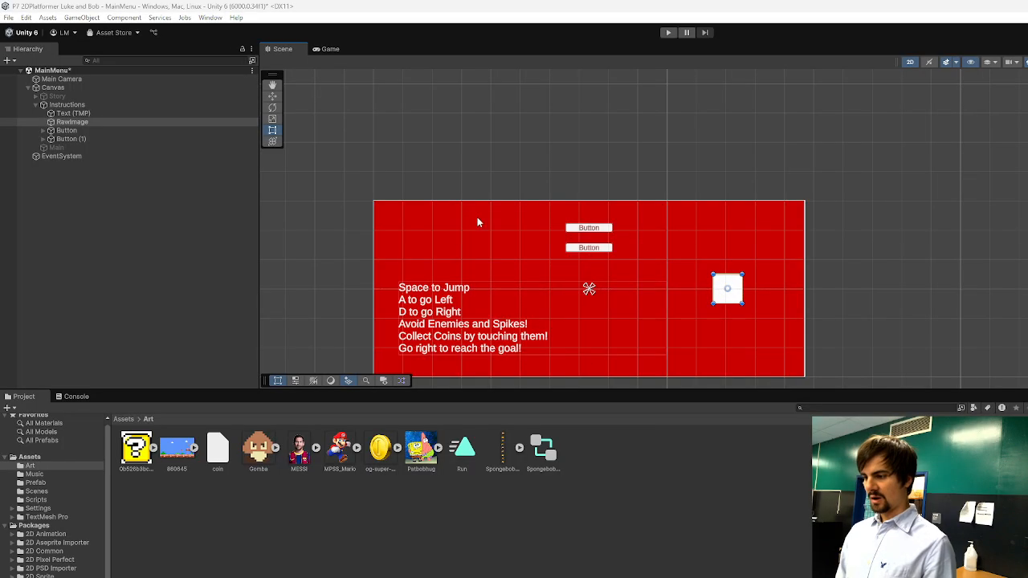
key("alt+Tab")
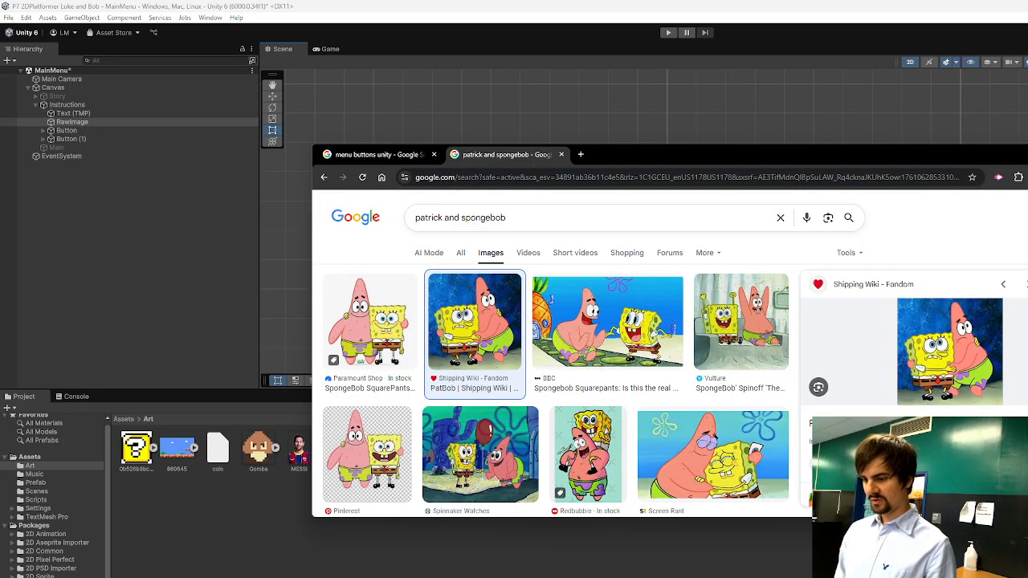
left_click(348, 542)
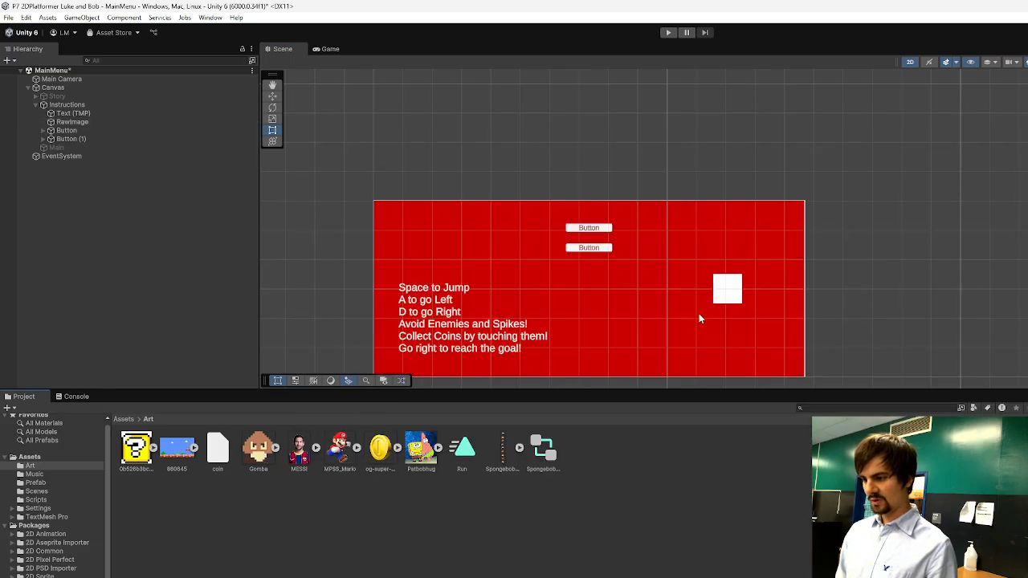
left_click(728, 289)
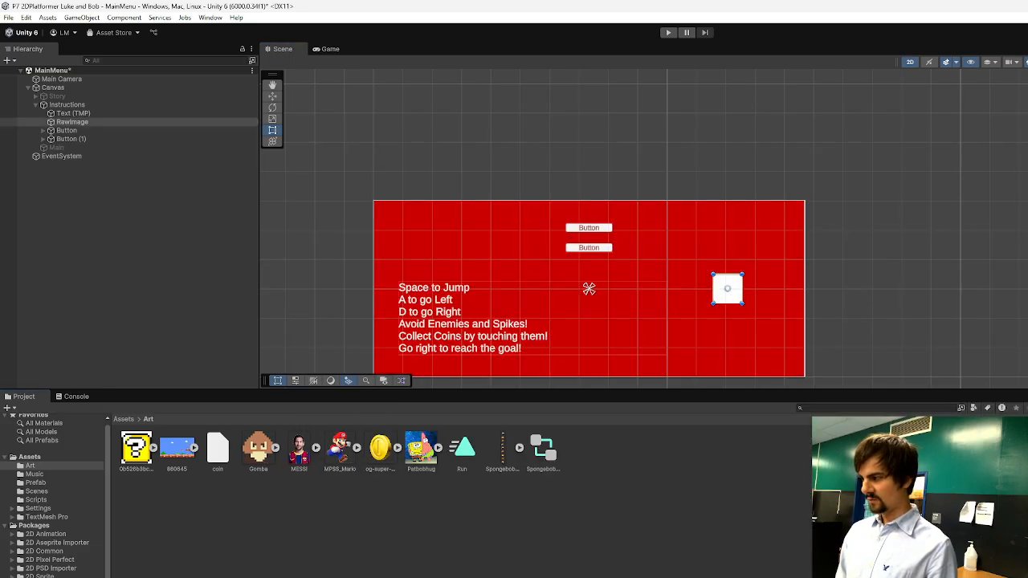
left_click_drag(340, 448, 1027, 241)
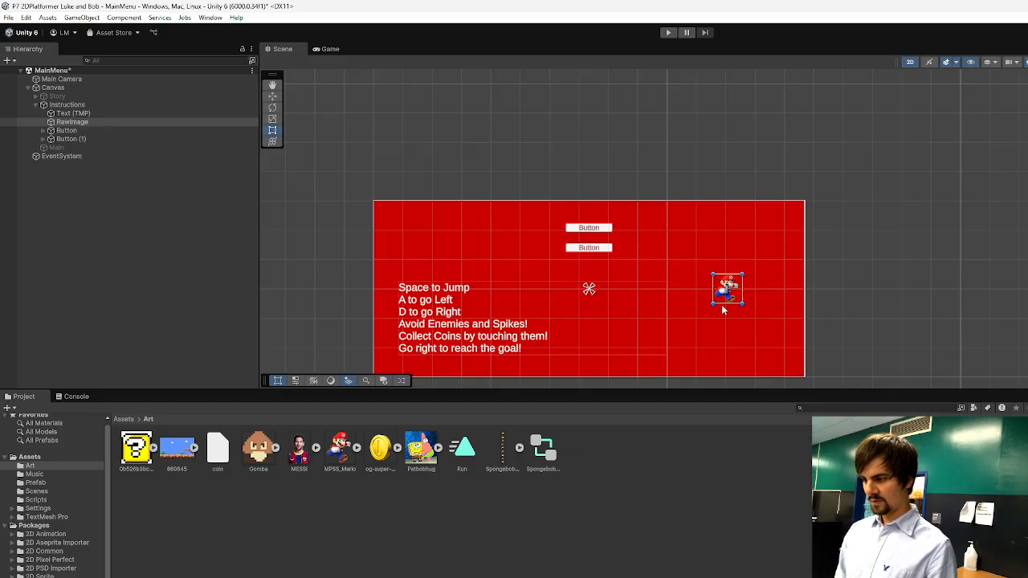
Enlarge the Mario picture to about 344 by 321 and place it just beside the instructions text.
left_click_drag(723, 307, 759, 388)
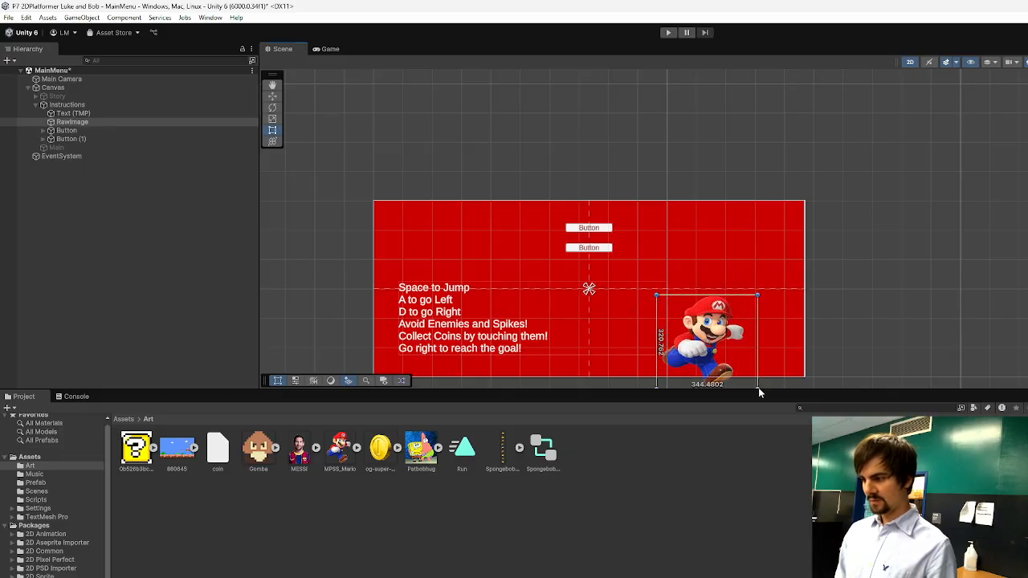
left_click_drag(713, 347, 681, 319)
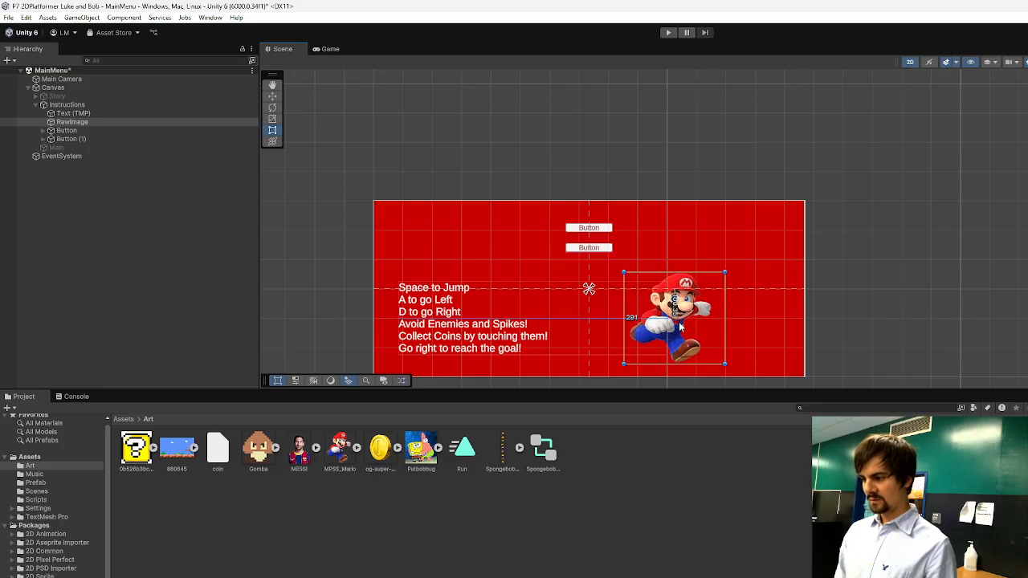
Assign the question-block picture as the lower button's source image and make that button taller.
left_click(575, 249)
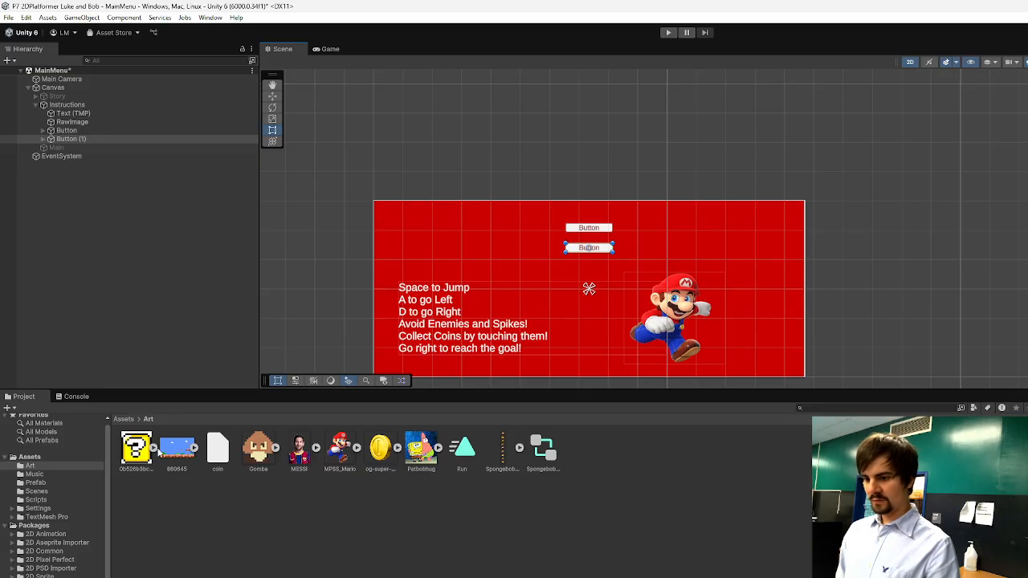
left_click_drag(136, 448, 1027, 241)
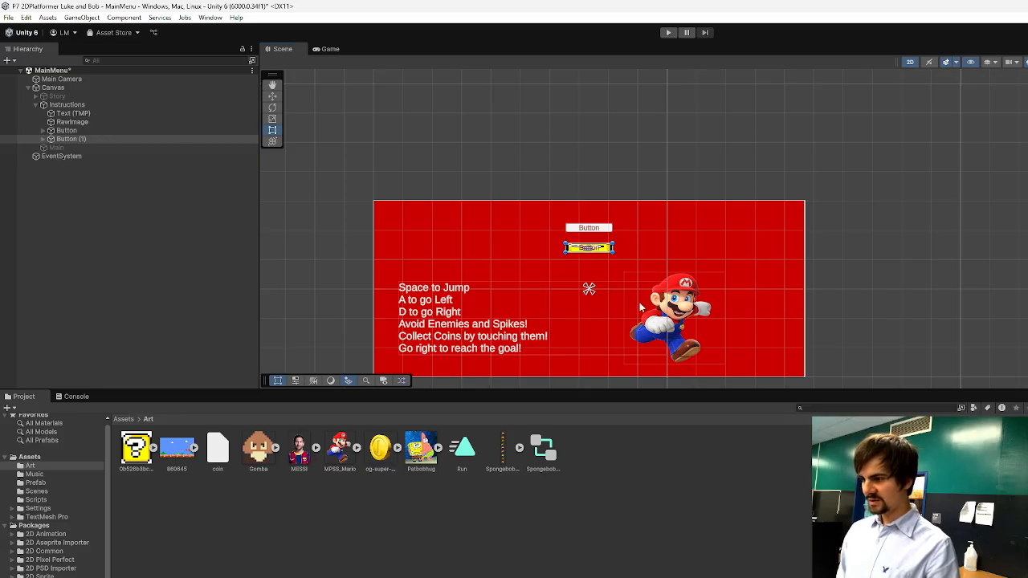
scroll(612, 253, "up", 3)
mouse_move(613, 253)
left_mouse_down()
mouse_move(618, 282)
mouse_move(612, 269)
left_mouse_up()
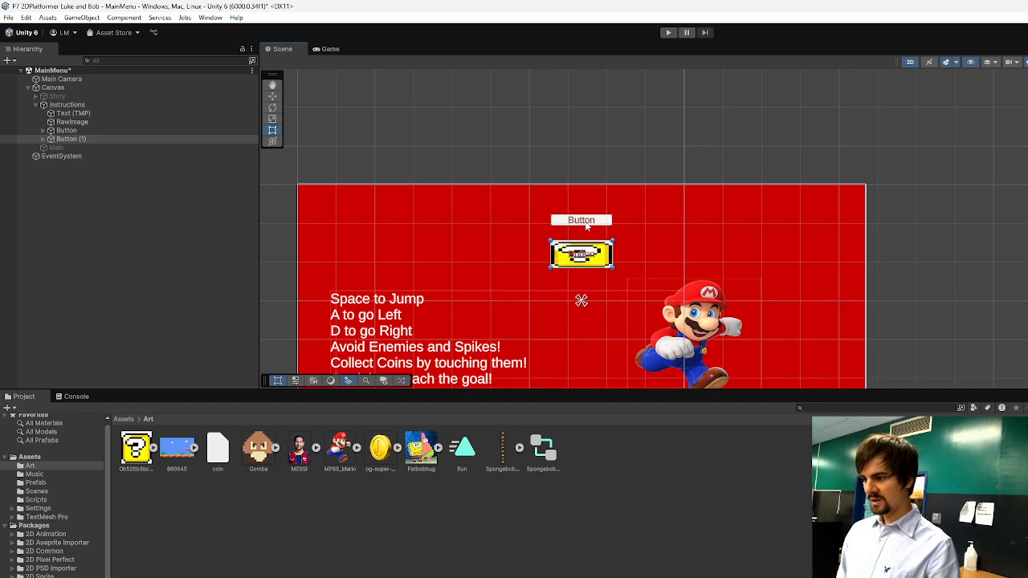
Give the upper button the same question-block image, make it taller and anchor it to the top centre of the panel.
left_click(585, 222)
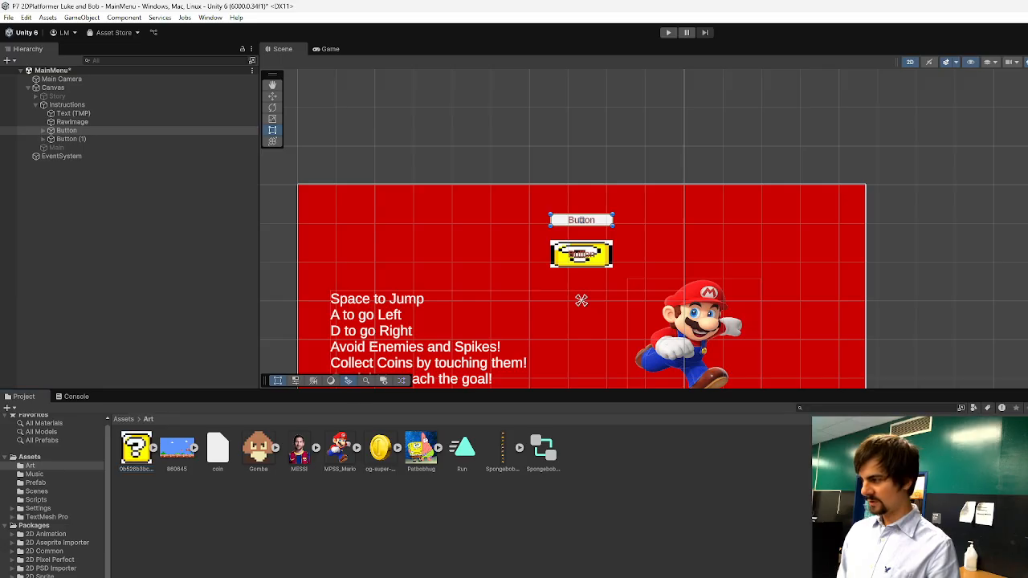
left_click_drag(136, 448, 1027, 245)
left_click_drag(615, 227, 614, 238)
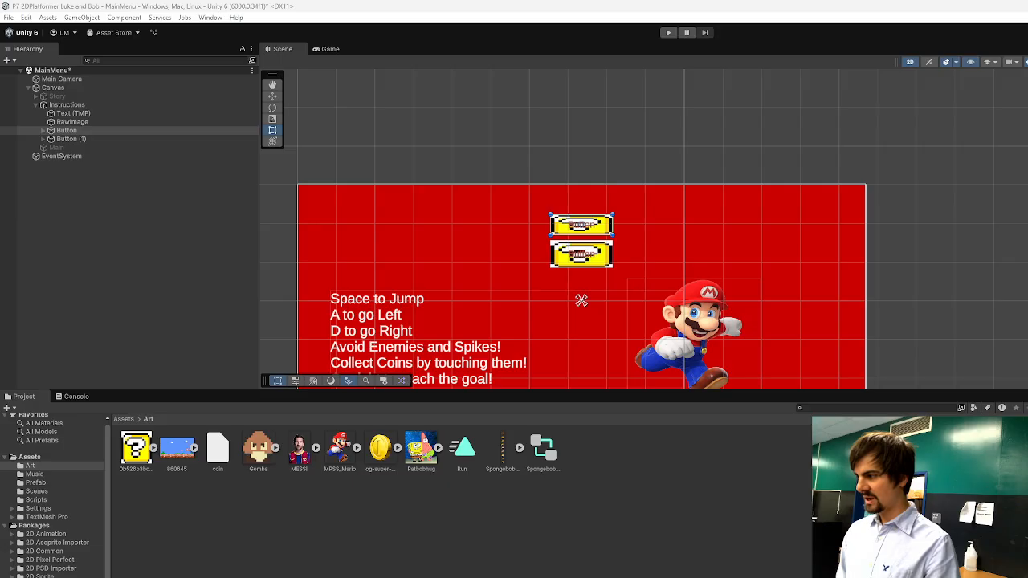
left_click_drag(591, 228, 613, 231)
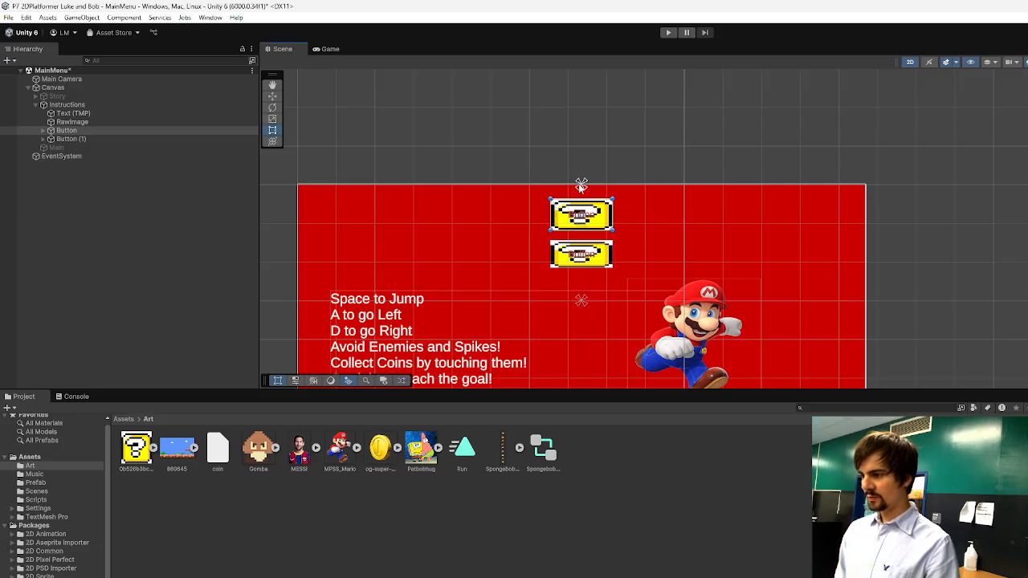
Enlarge the lower question-block button slightly, extending it down from its lower corner.
left_click(587, 255)
left_click_drag(612, 268, 616, 281)
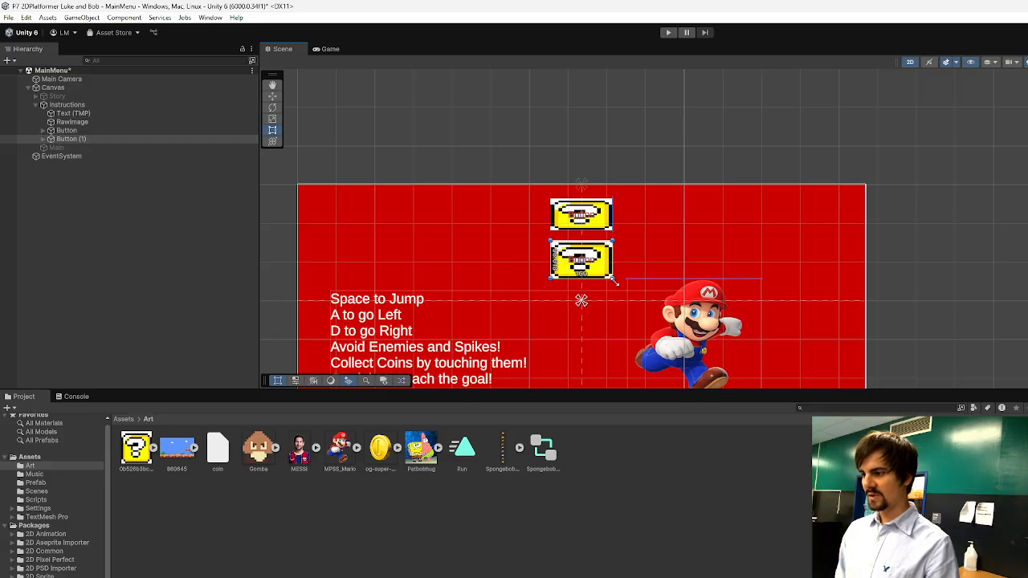
scroll(585, 309, "up", 3)
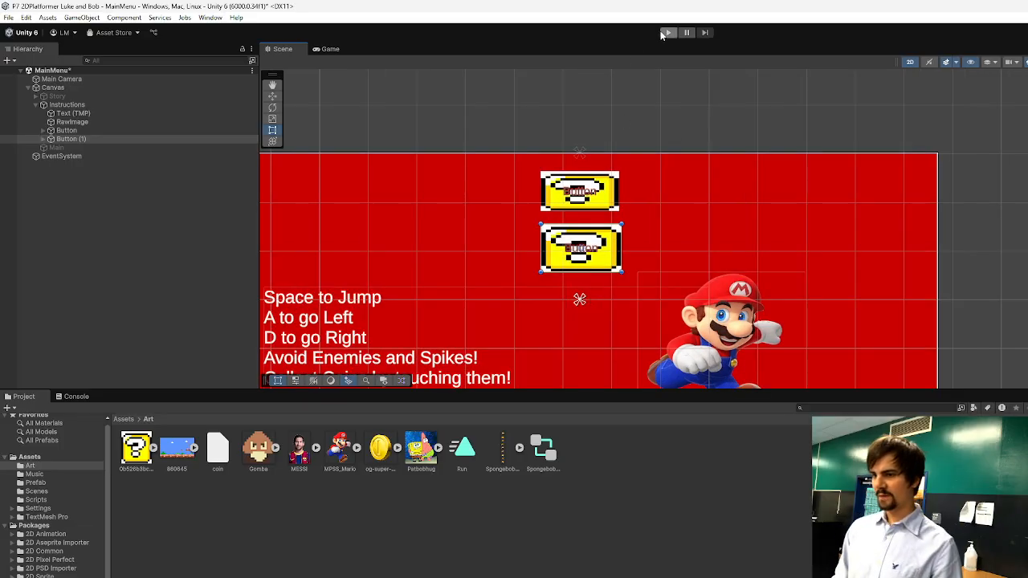
Run the scene, make the game view taller to check the Instructions panel's layout, and stop playing.
left_click(668, 32)
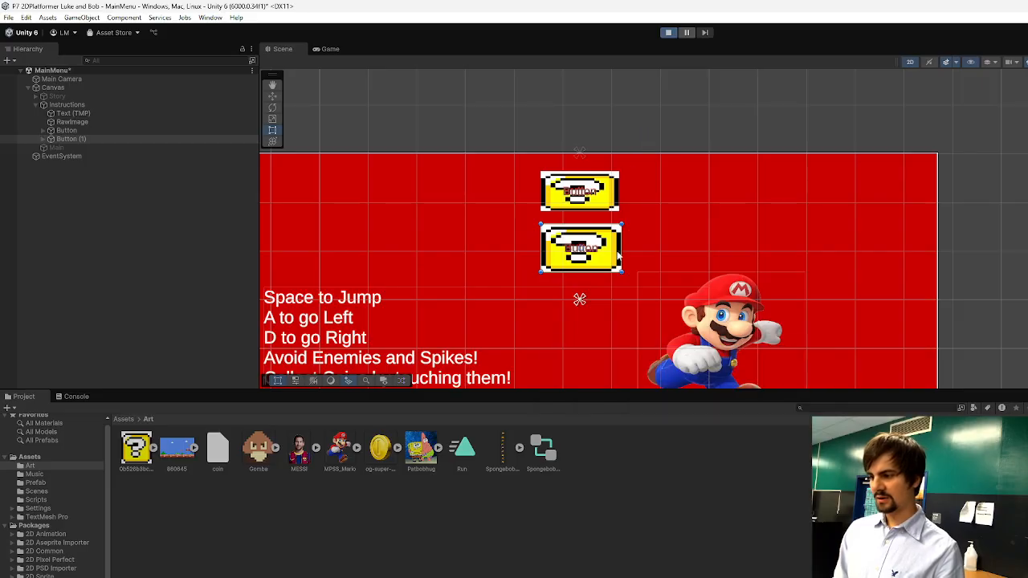
left_click_drag(612, 392, 620, 542)
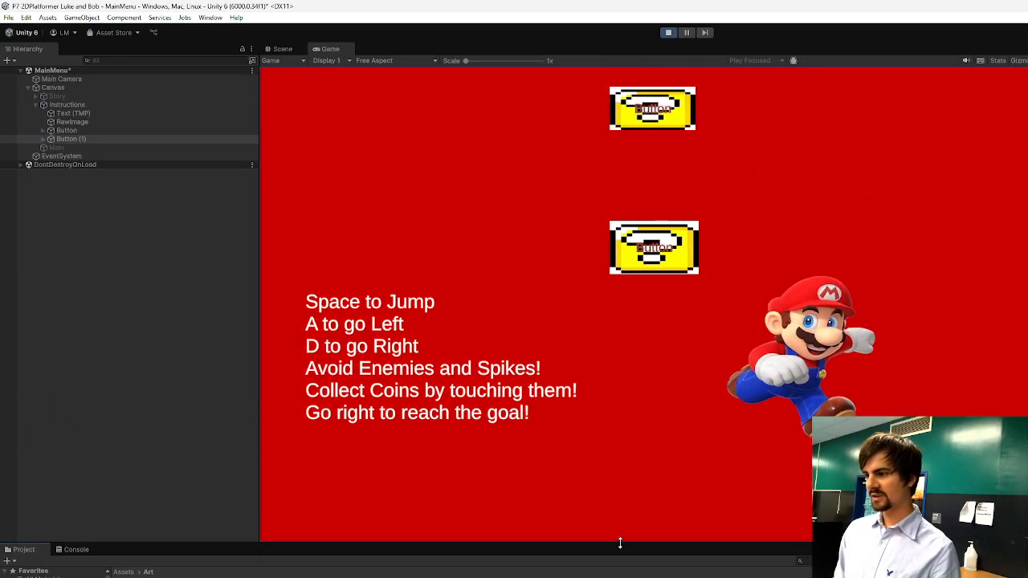
left_click(668, 32)
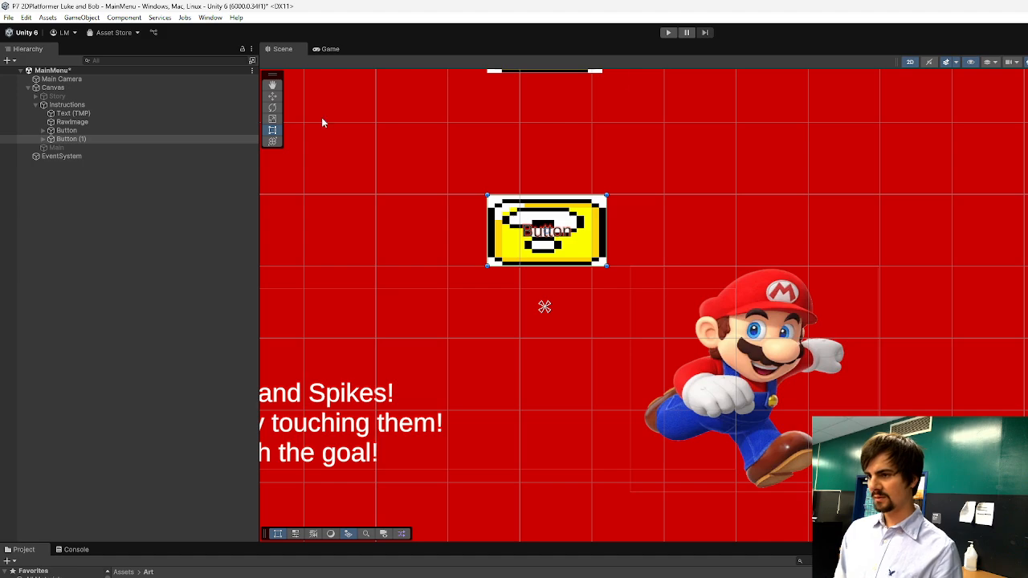
scroll(531, 231, "down", 4)
left_click(539, 232)
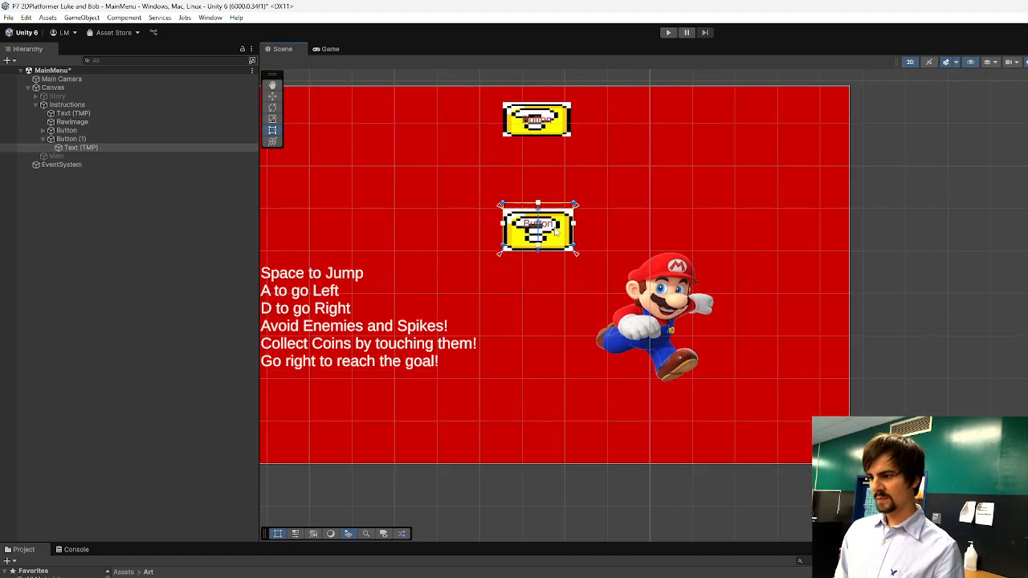
left_click_drag(553, 243, 556, 195)
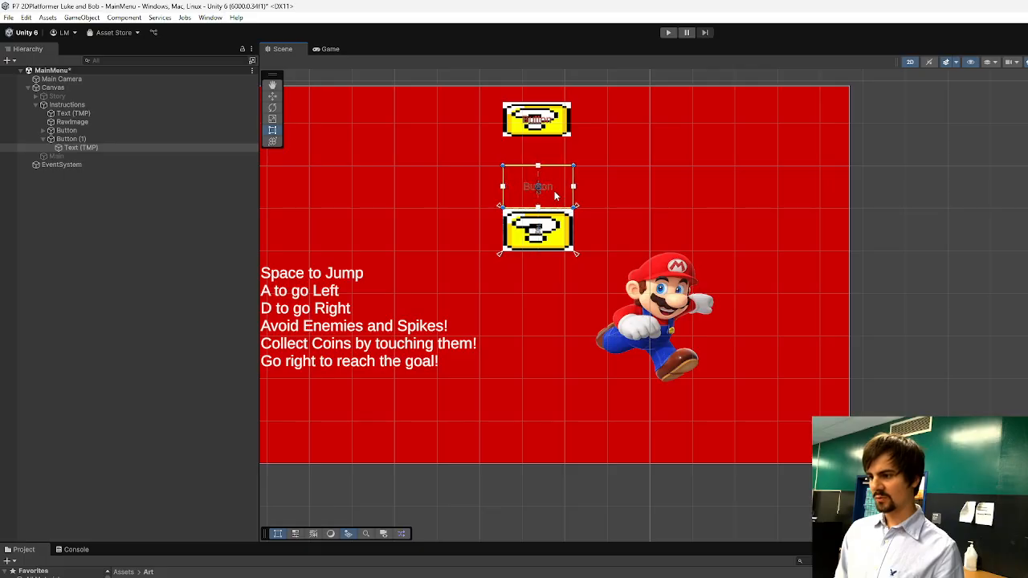
key("ctrl+z")
key("ctrl+z")
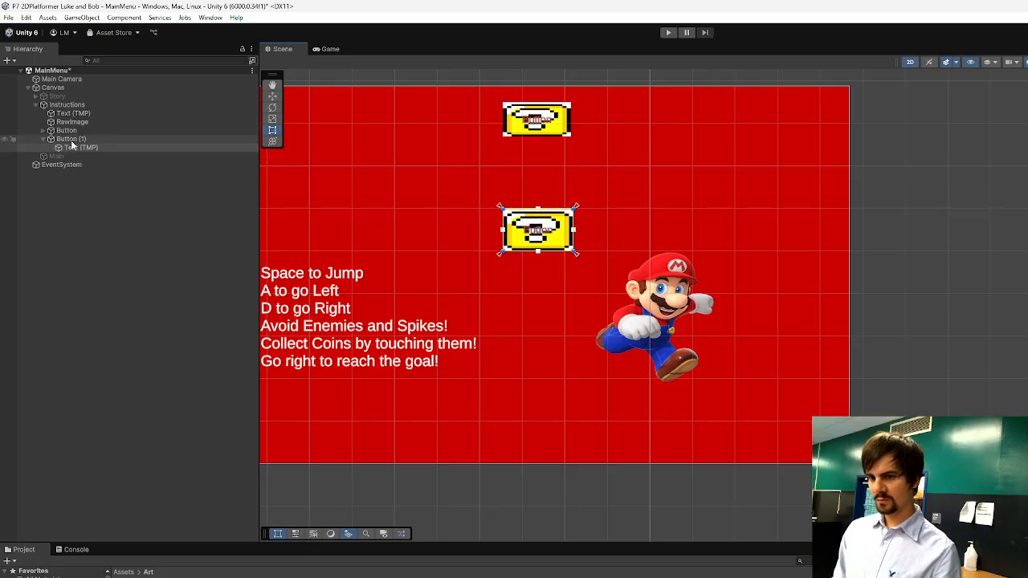
Move the lower button up beneath the upper one and anchor it to the top centre.
left_click_drag(560, 236, 558, 186)
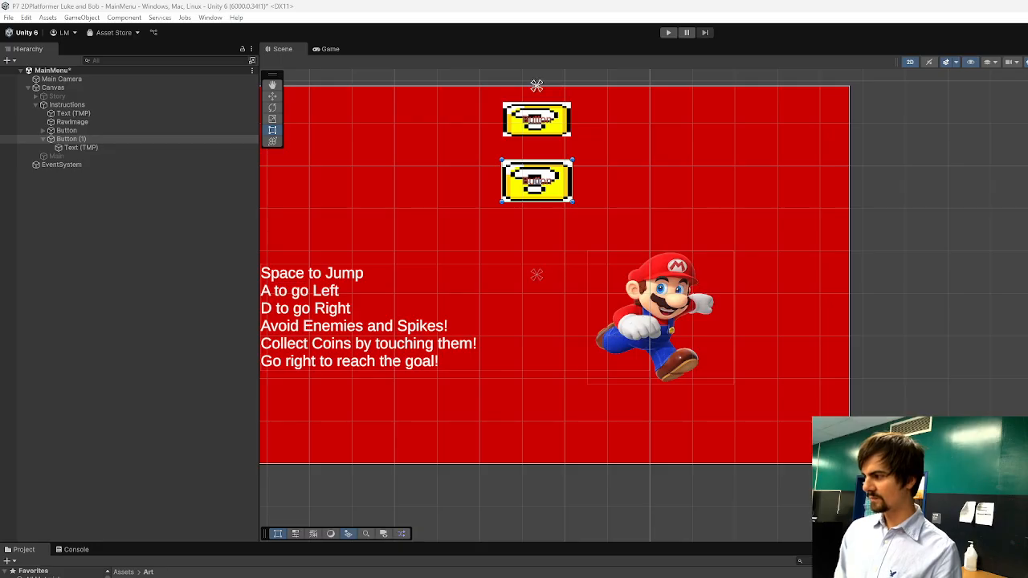
scroll(519, 314, "down", 3)
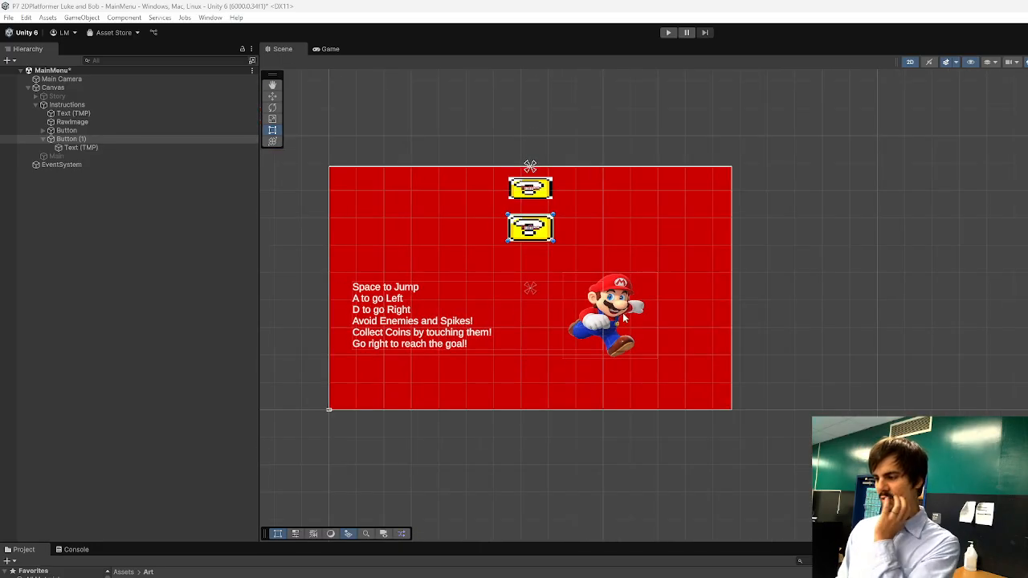
Move the instructions text to the red panel's left edge and the Mario picture to its right edge, anchoring the picture middle right.
left_click(365, 293)
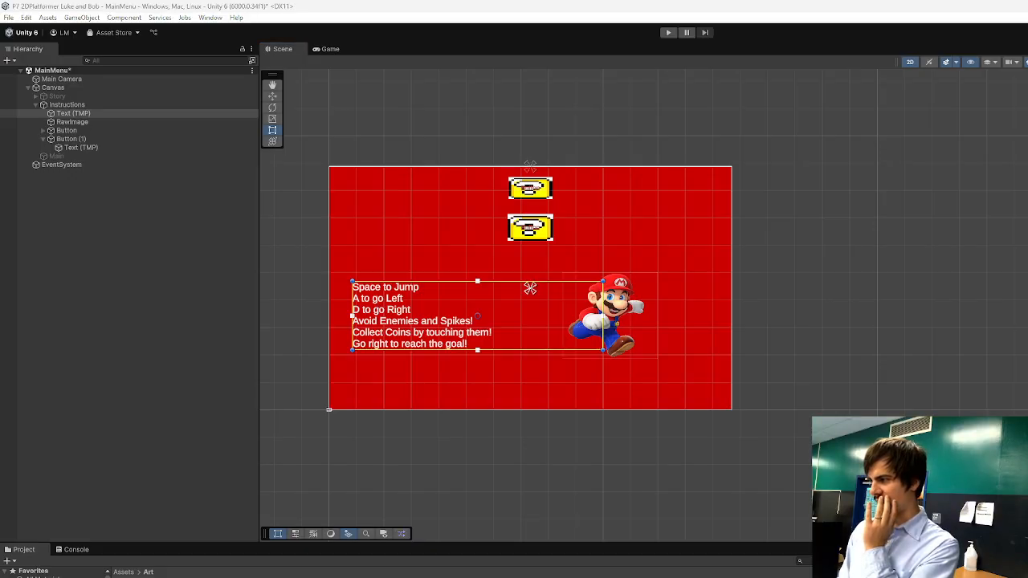
left_click(698, 277)
left_click_drag(428, 324, 397, 301)
left_click(629, 122)
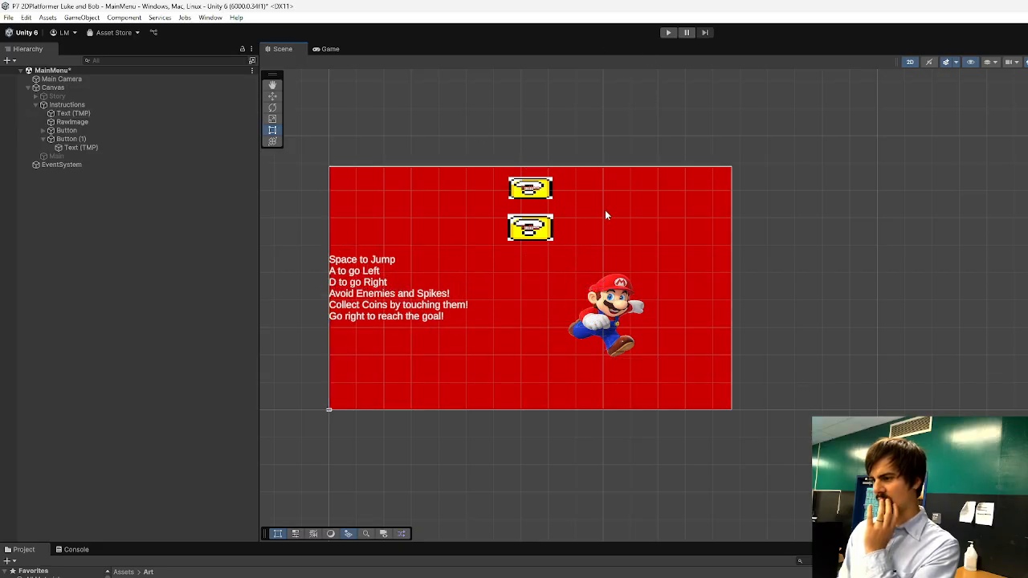
left_click_drag(616, 341, 689, 297)
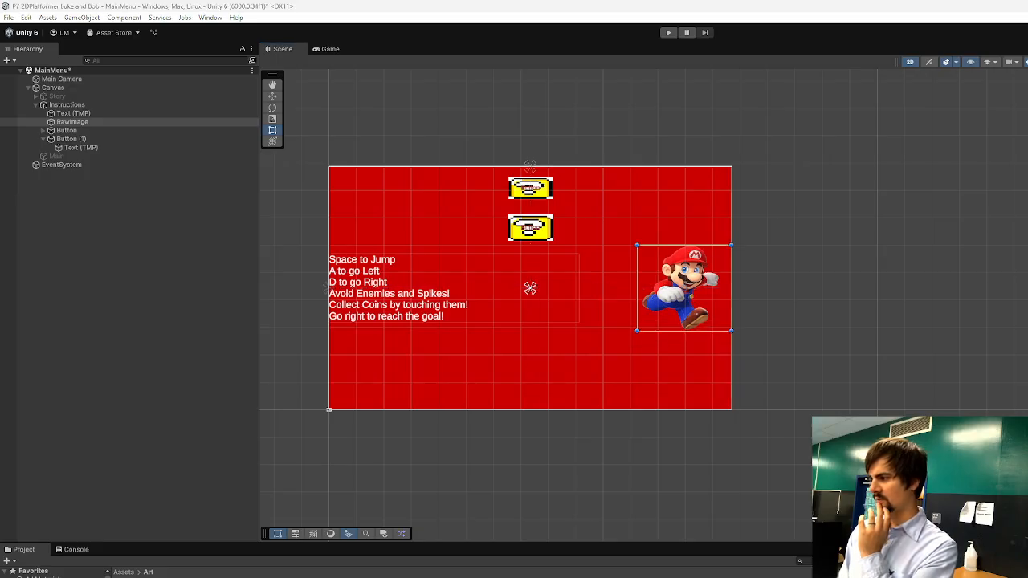
Play the scene and resize the game view to check how the Instructions layout adapts, and stop playing.
left_click(668, 32)
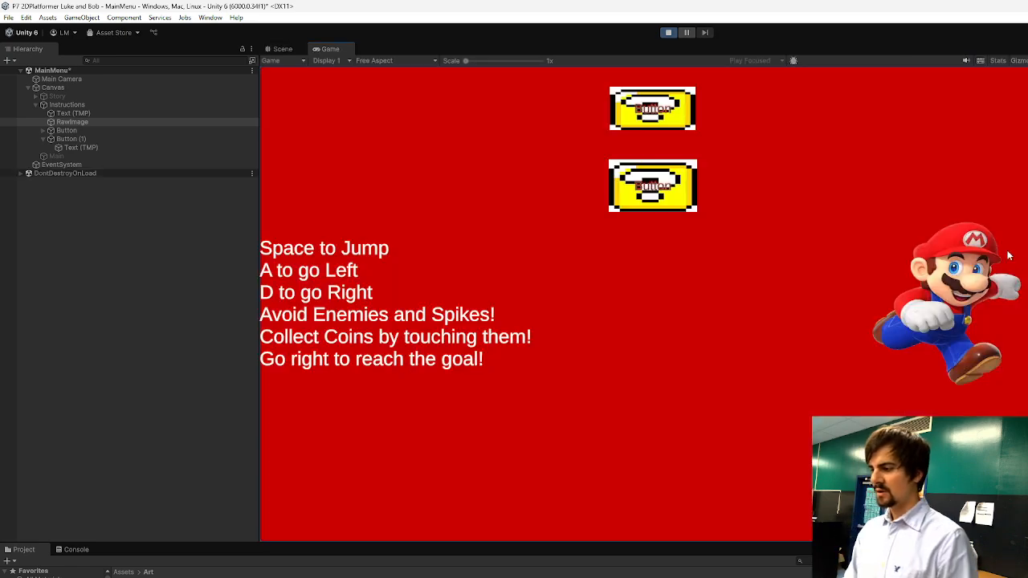
left_click_drag(1024, 233, 612, 207)
left_click_drag(396, 541, 418, 572)
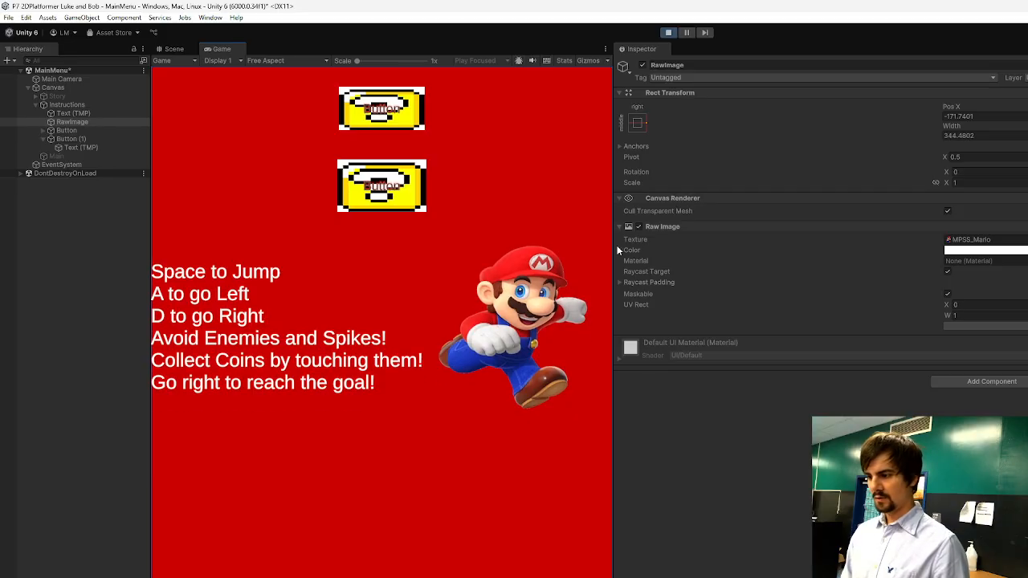
left_click_drag(615, 248, 940, 217)
left_click(669, 34)
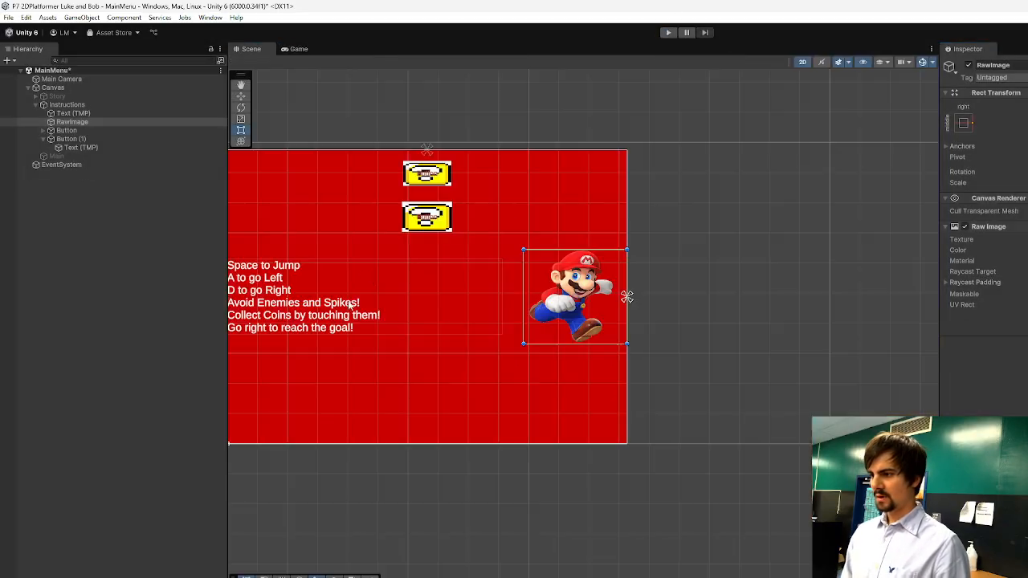
Set the lower button's label to font size 60 and change its text to "Instructions".
left_click(427, 217)
left_click(81, 147)
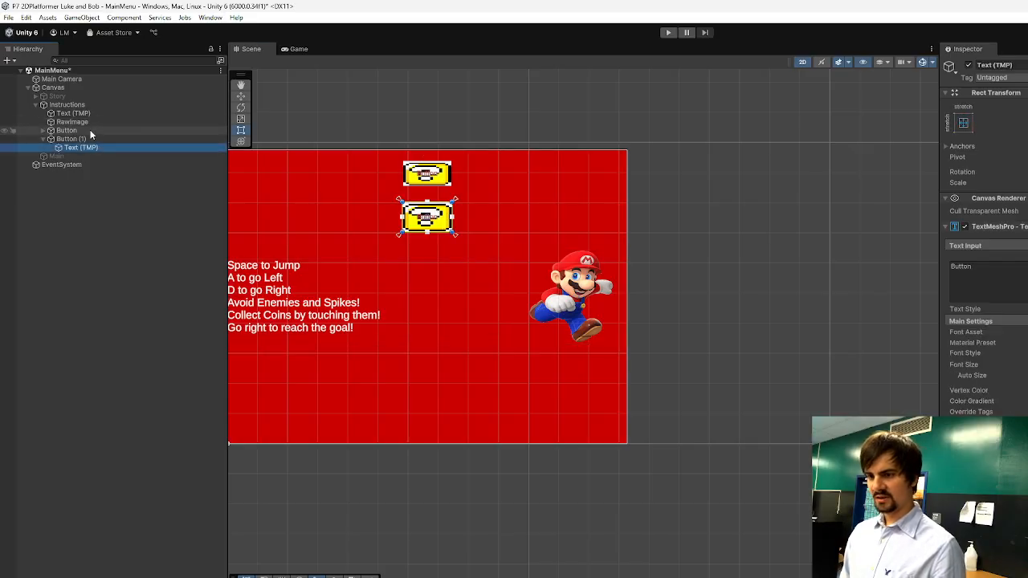
left_click(1014, 275)
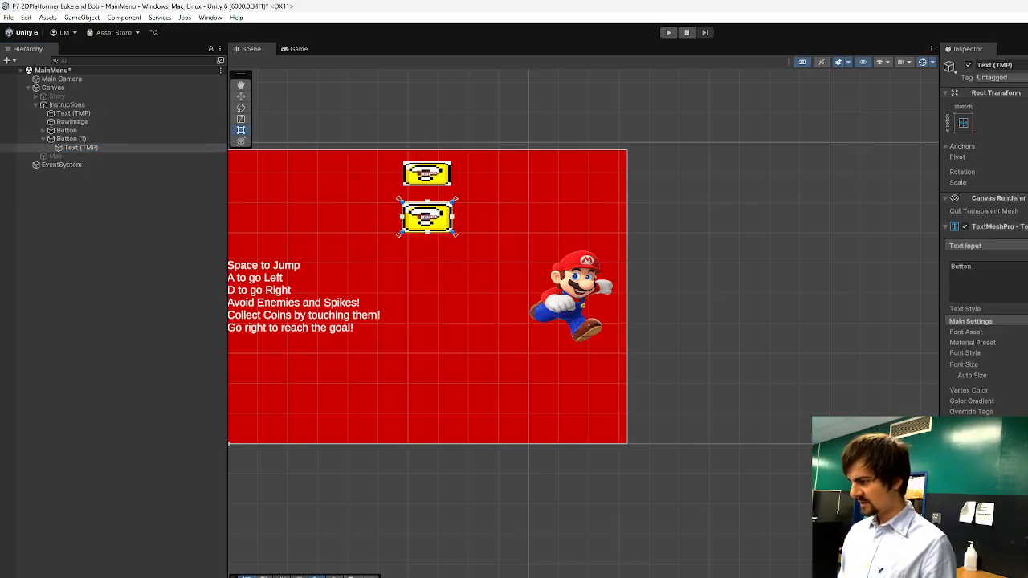
type("60")
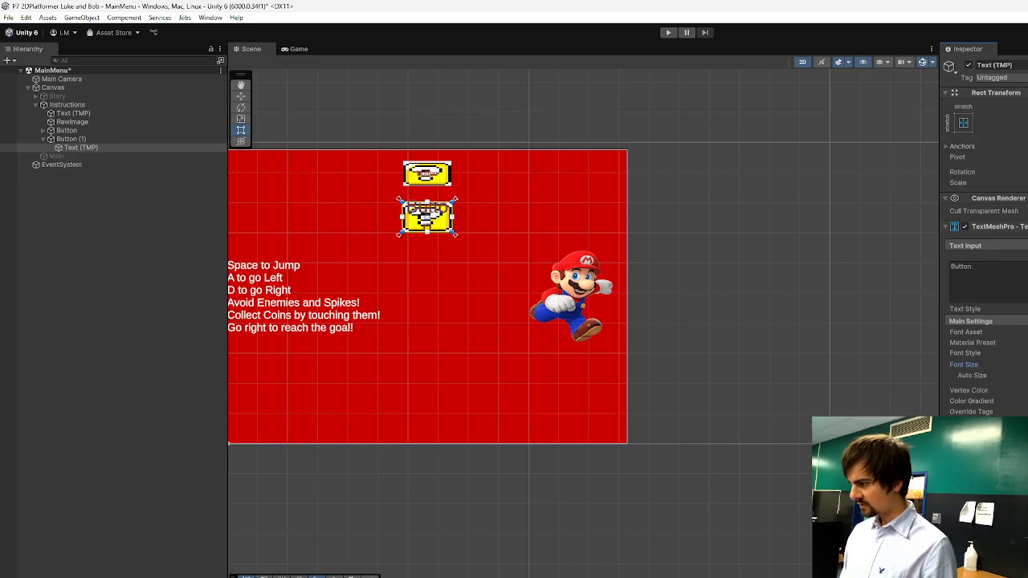
left_click(1027, 353)
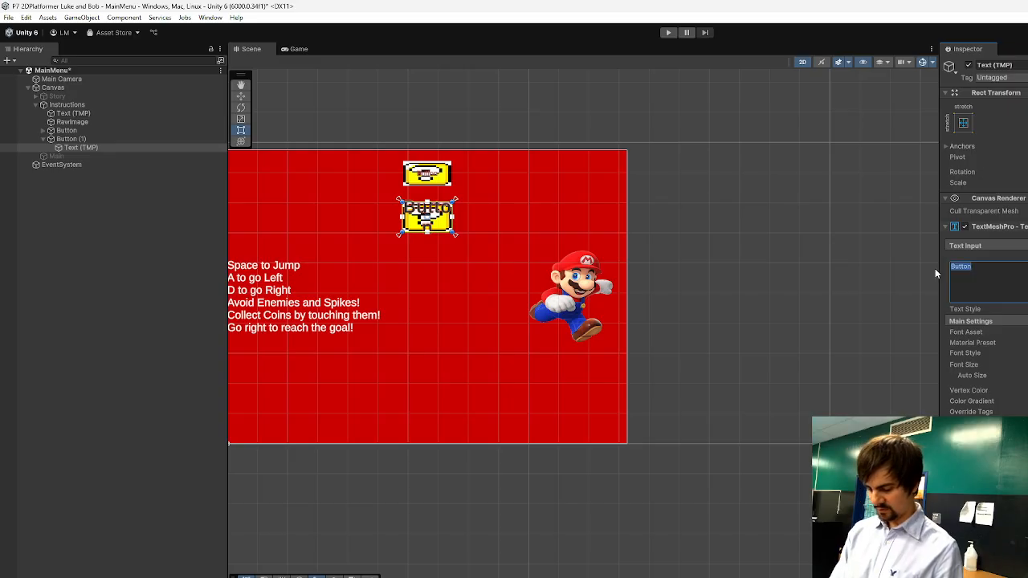
type("Instructions")
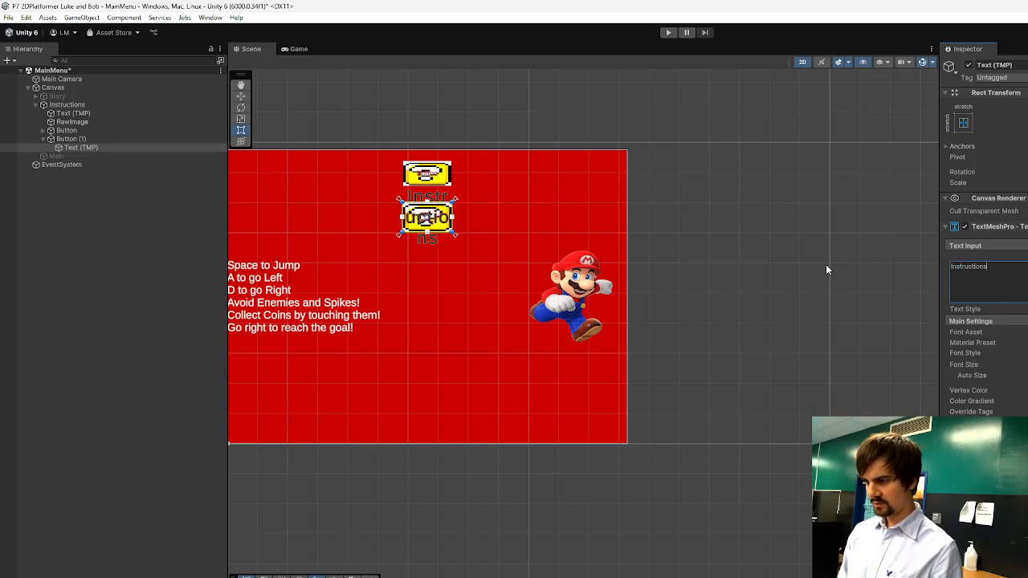
Widen the lower button so "Instructions" fits on one line, and centre it under the upper button.
left_click(65, 139)
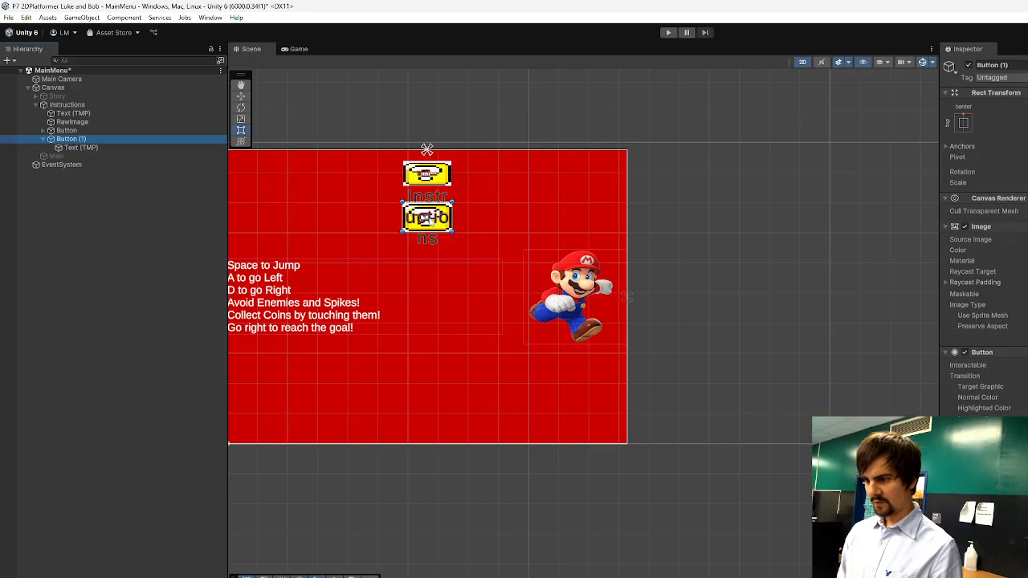
left_click_drag(399, 225, 339, 226)
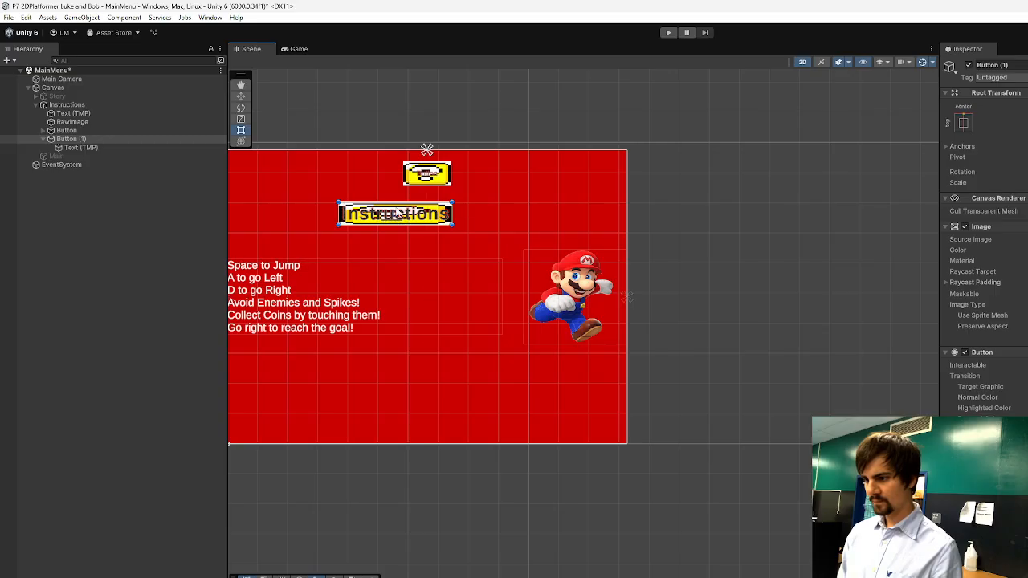
left_click_drag(398, 213, 430, 216)
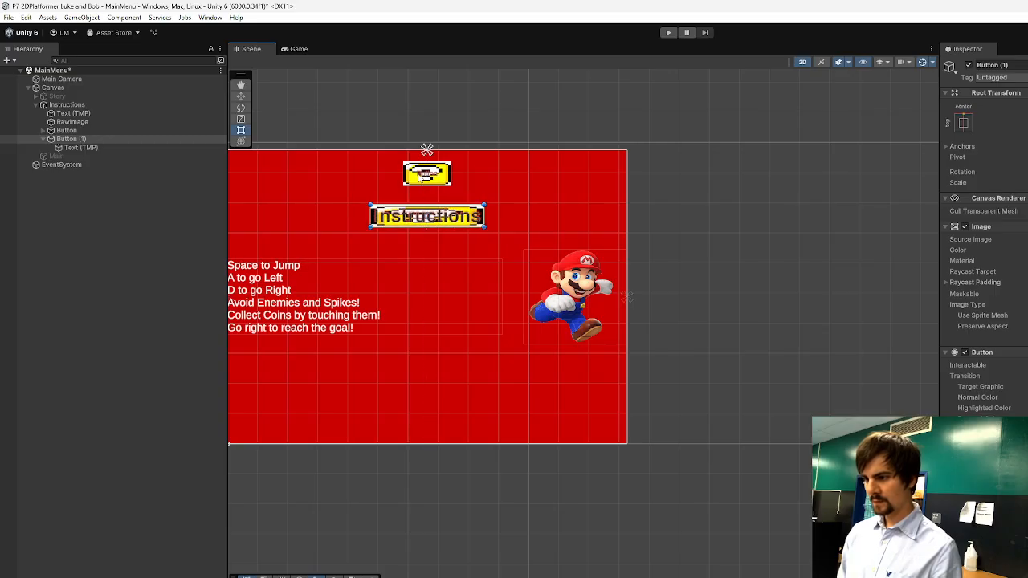
Make the question-block images of both buttons partly transparent so their labels stand out.
left_click(441, 225)
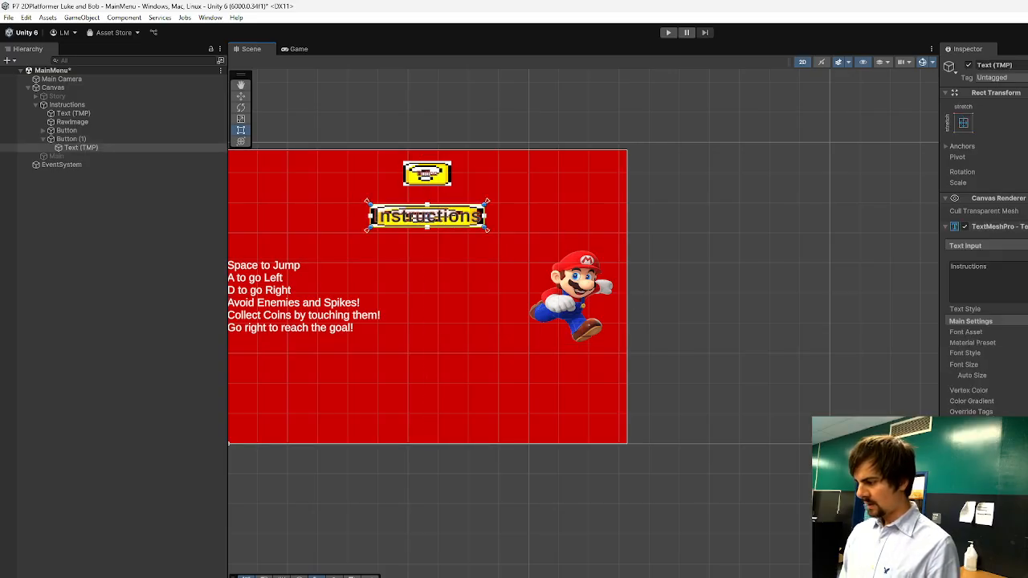
left_click(145, 138)
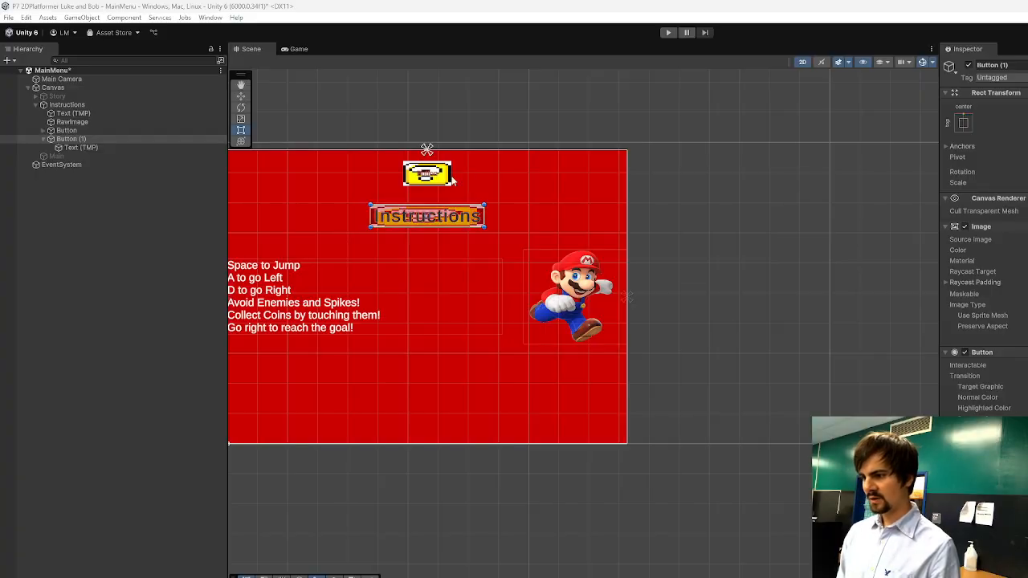
left_click(425, 179)
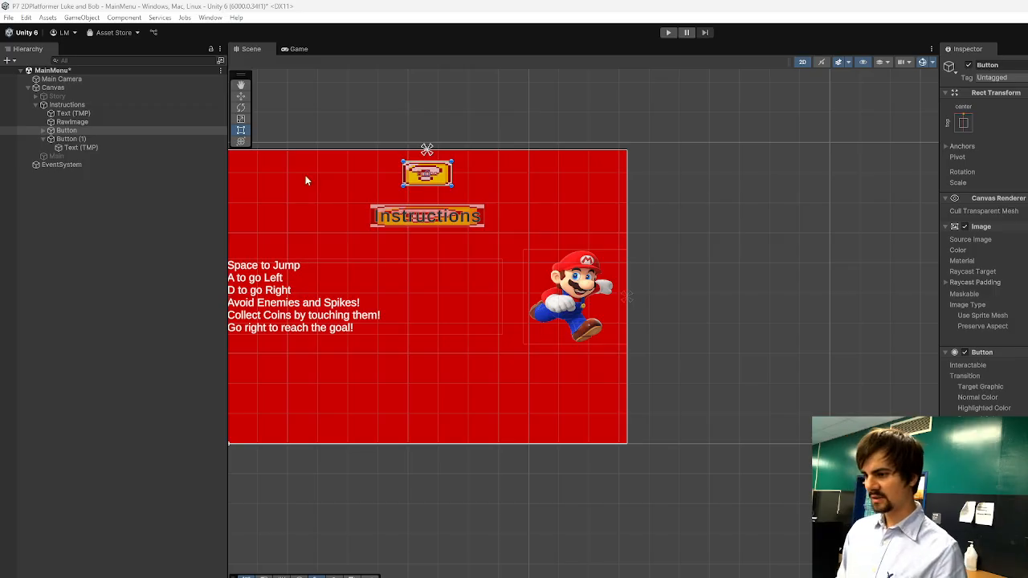
Widen the upper button, set its label's font size to 50 and change the label text to "Back to Main Menu".
left_click_drag(405, 186, 359, 186)
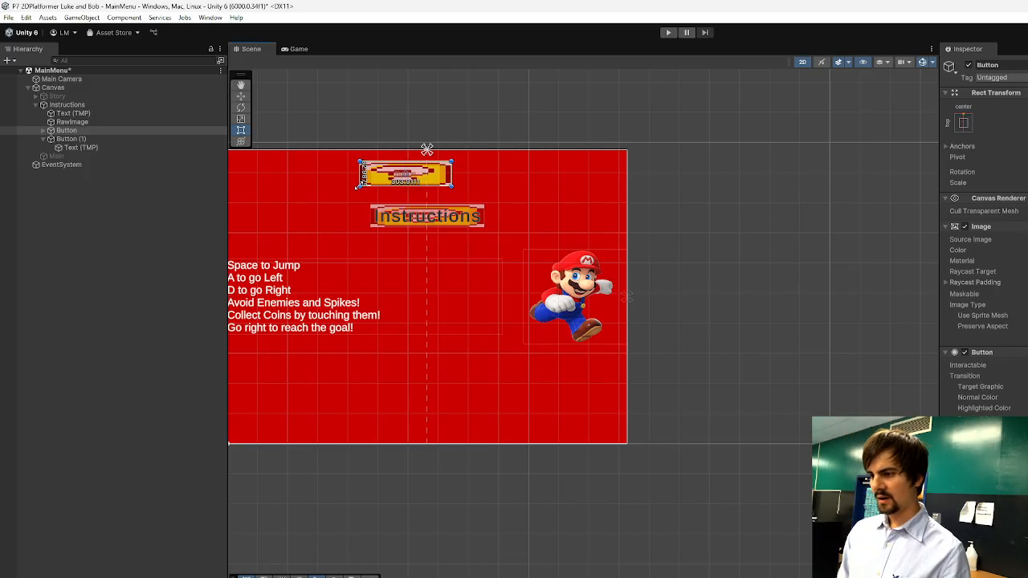
mouse_move(454, 186)
left_mouse_down()
mouse_move(504, 186)
mouse_move(470, 178)
left_mouse_up()
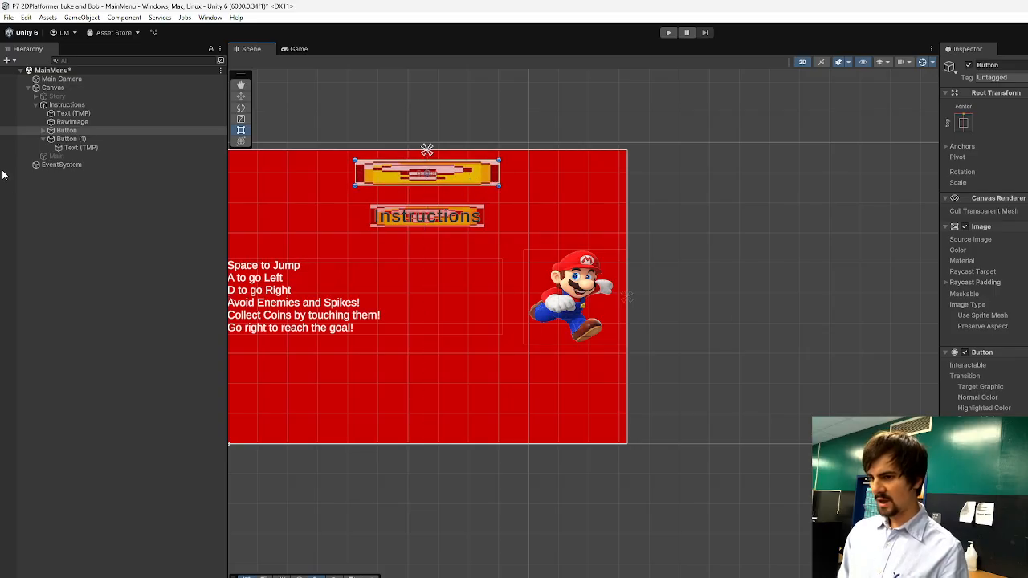
left_click(44, 130)
left_click(81, 139)
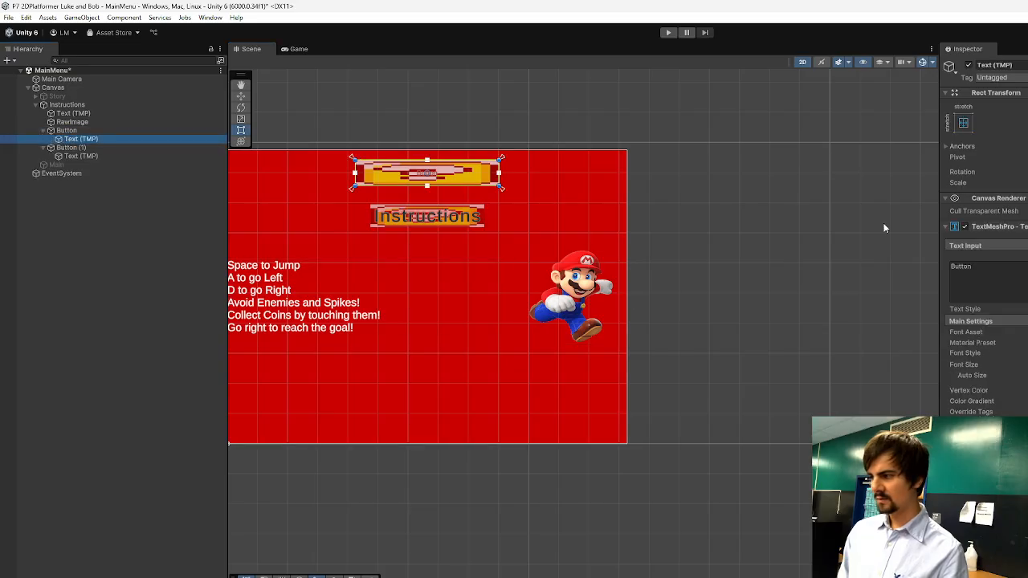
left_click(964, 365)
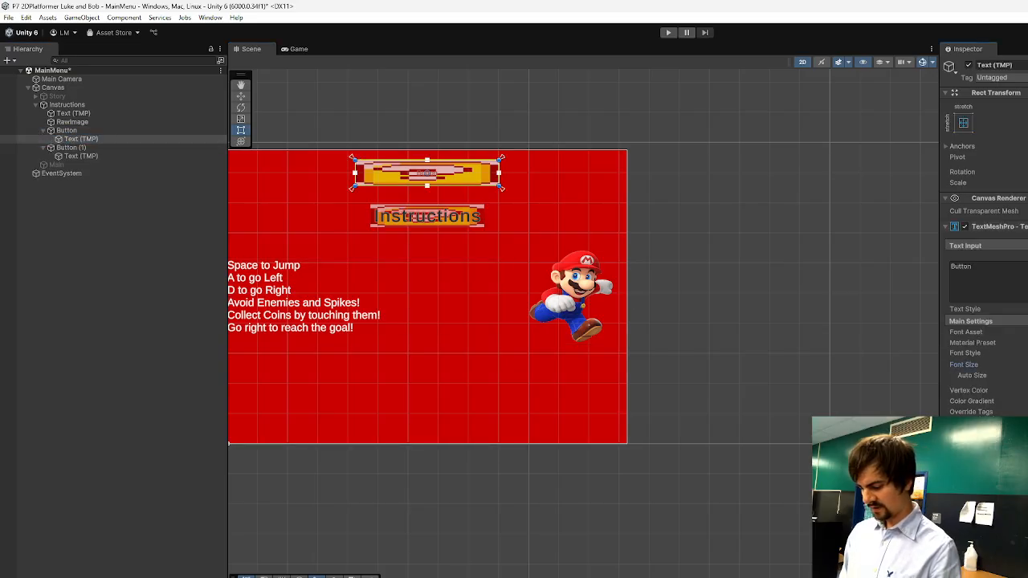
type("50")
left_click(992, 280)
type("B")
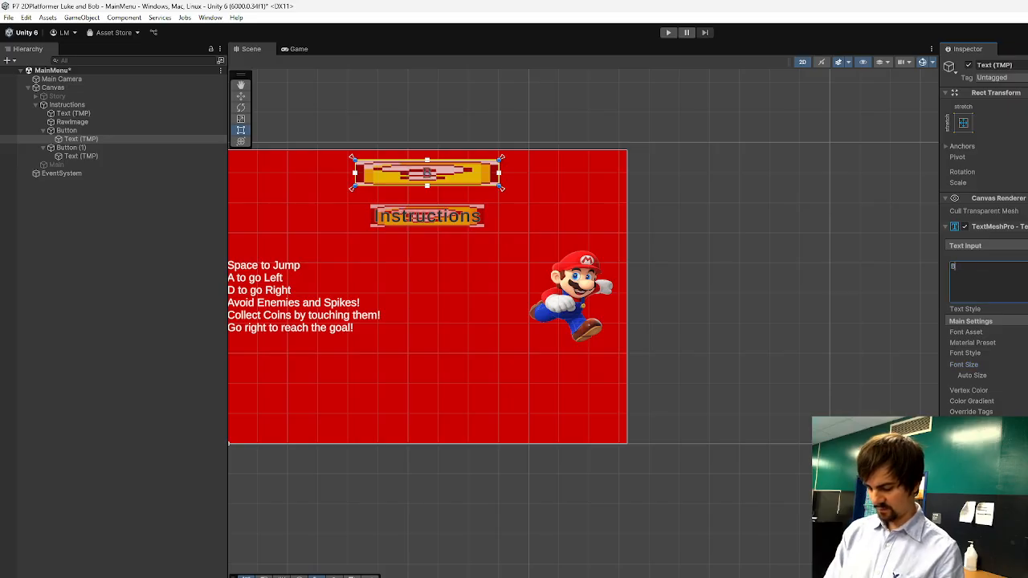
type("ack to Main Menu")
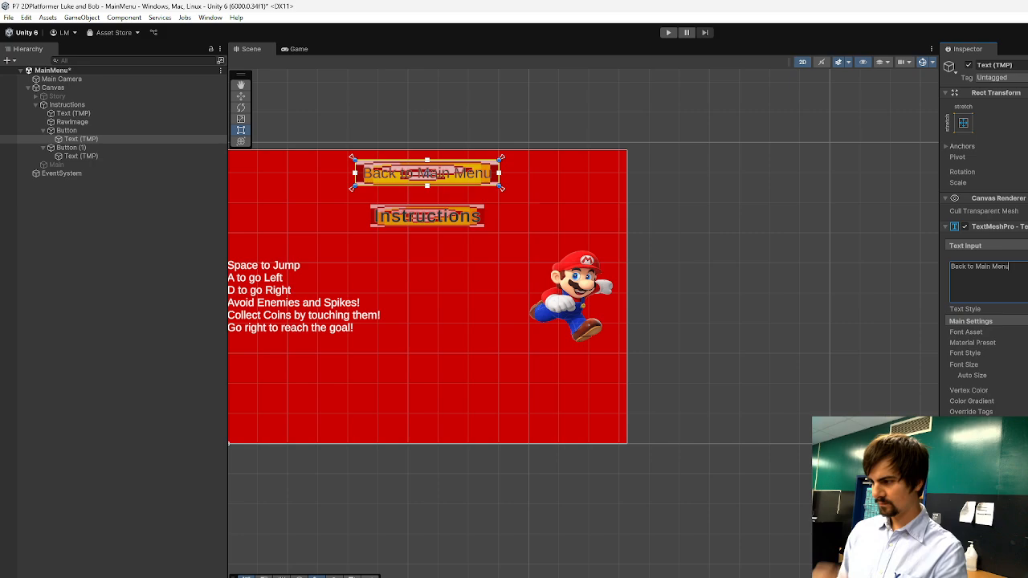
left_click(709, 324)
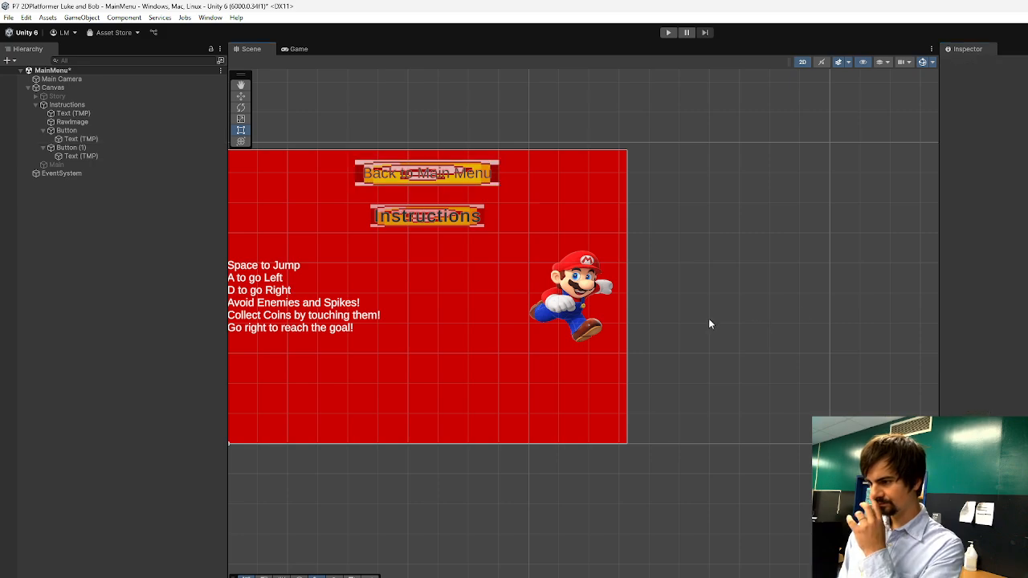
Deactivate the Instructions panel and activate the Main panel in its place on the canvas.
scroll(332, 237, "down", 2)
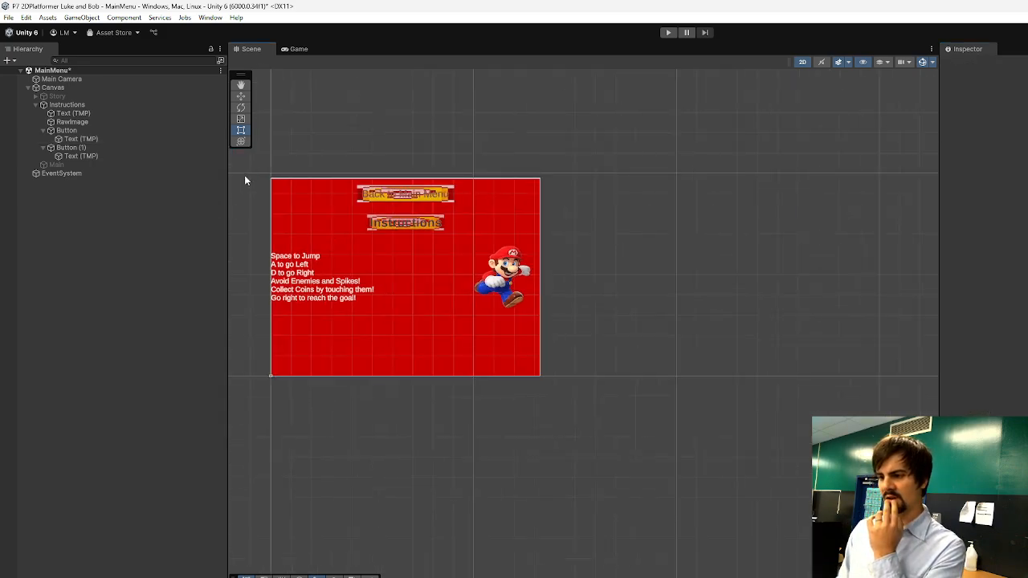
scroll(271, 160, "up", 3)
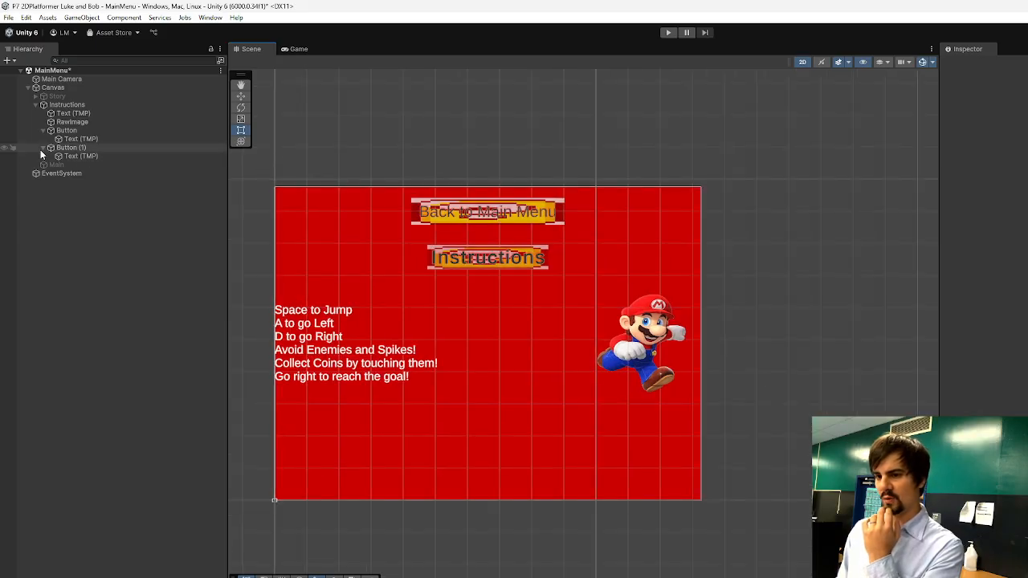
left_click(35, 104)
left_click(58, 114)
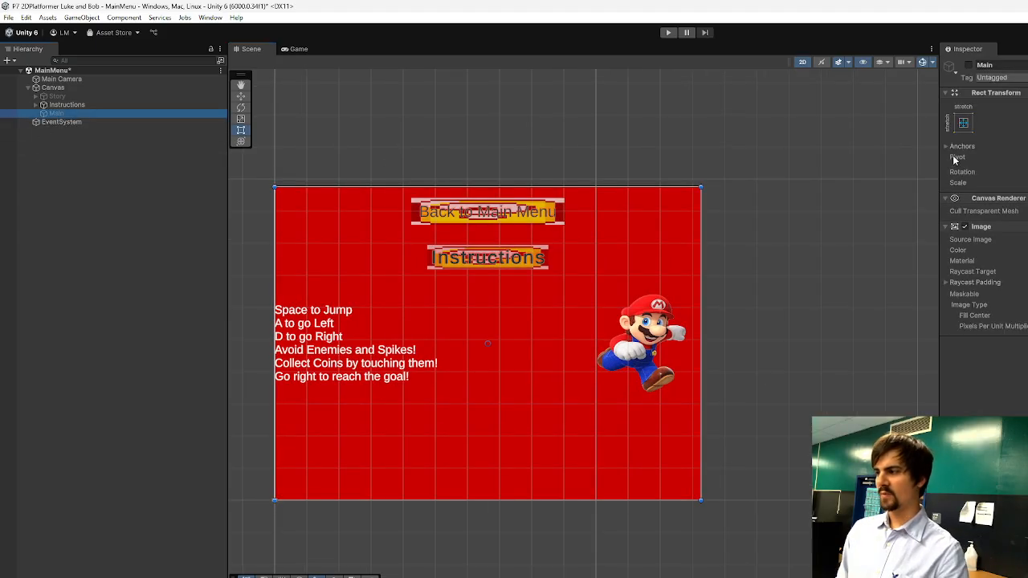
key("Up")
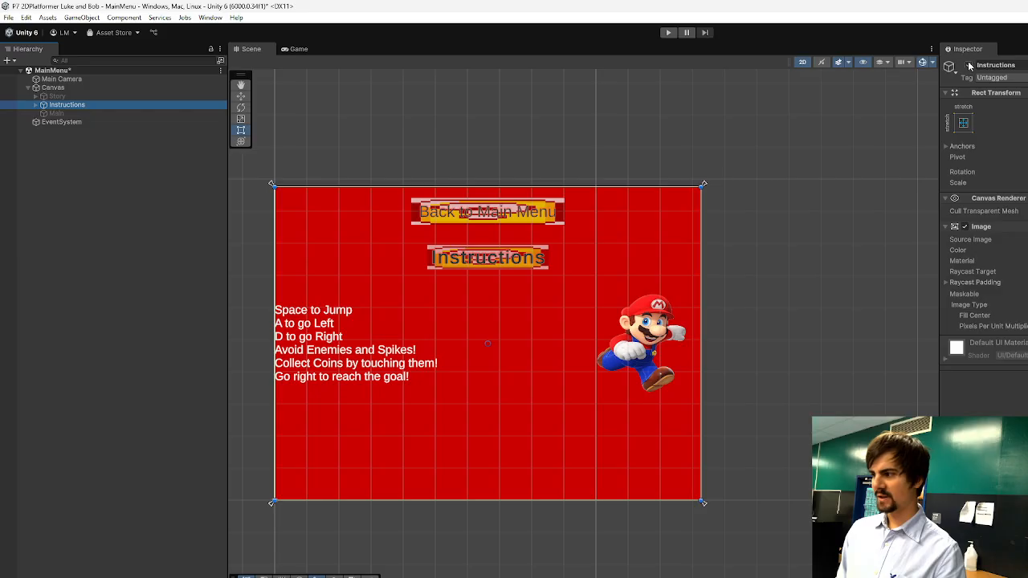
left_click(969, 65)
left_click(76, 114)
left_click(968, 66)
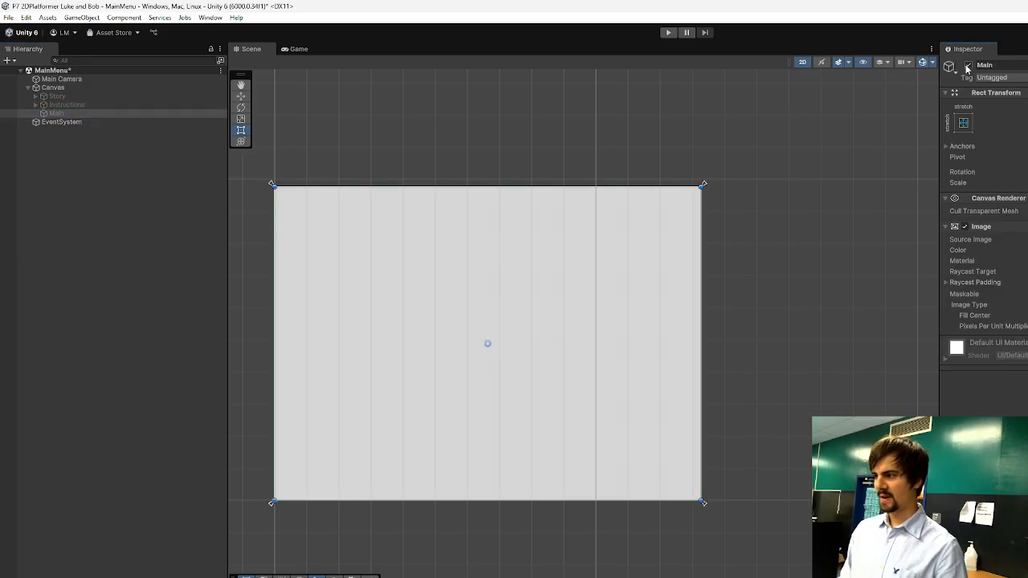
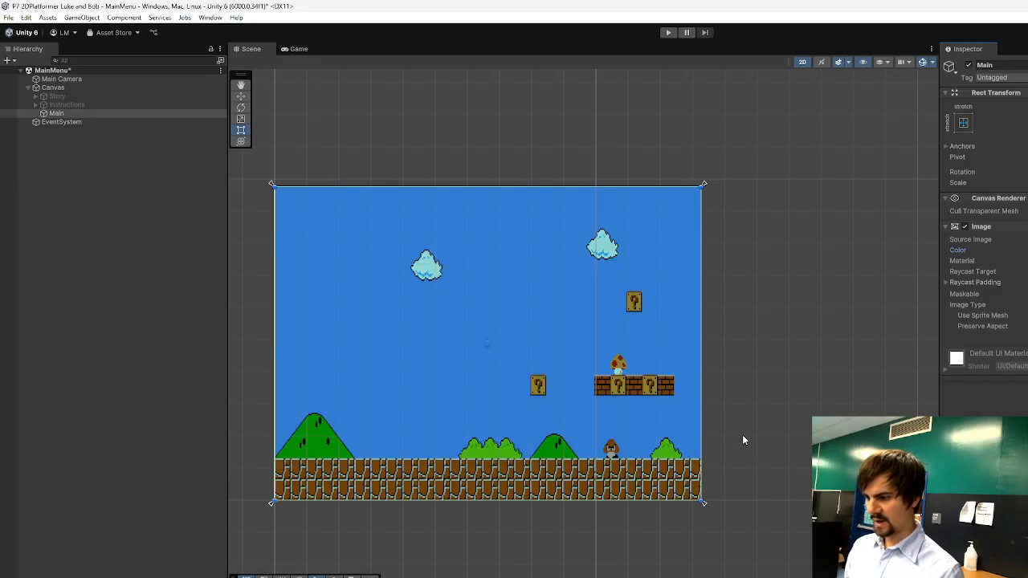
Add two TextMeshPro buttons as children of the Main panel.
left_click(536, 539)
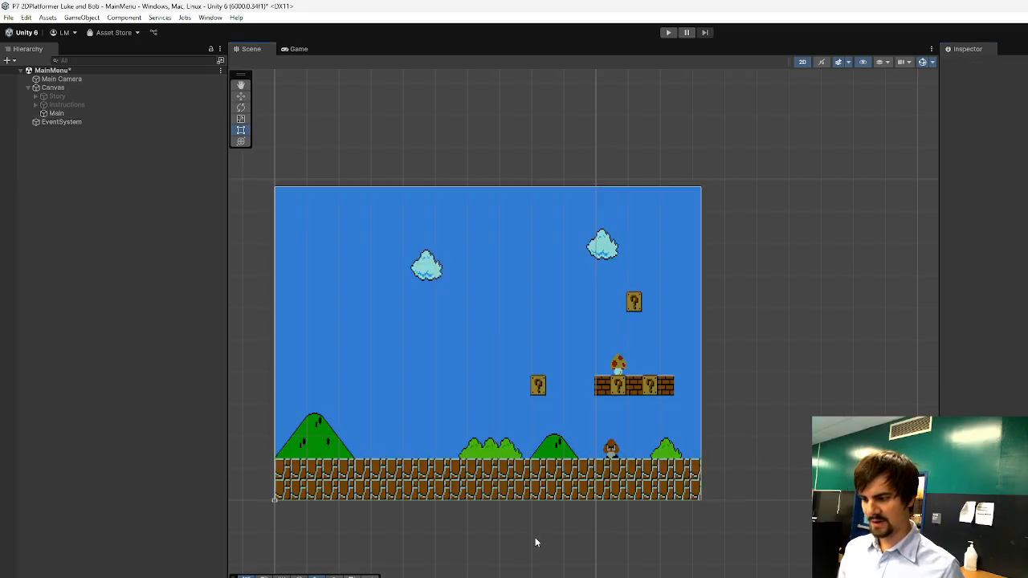
left_click(514, 335)
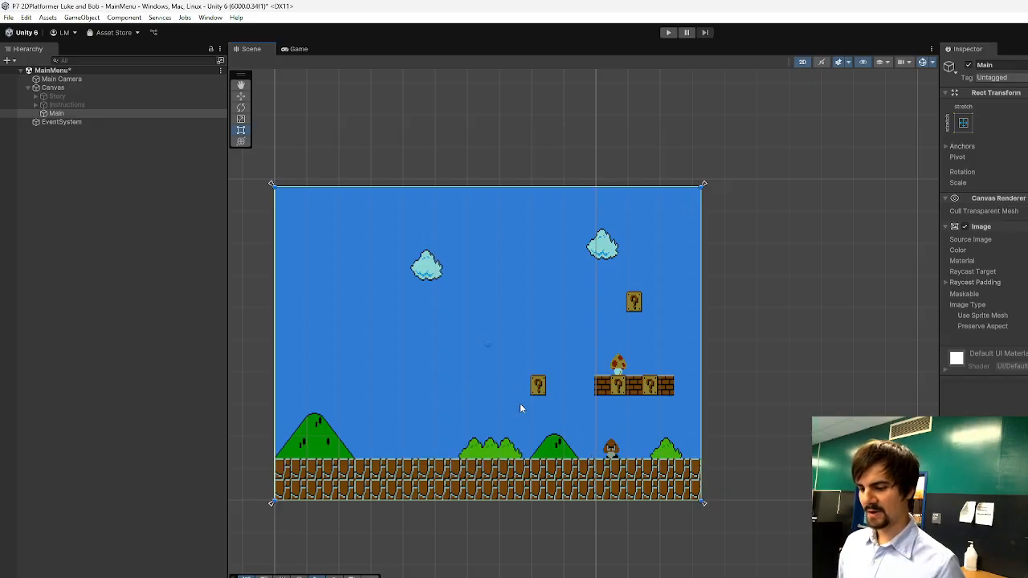
right_click(50, 115)
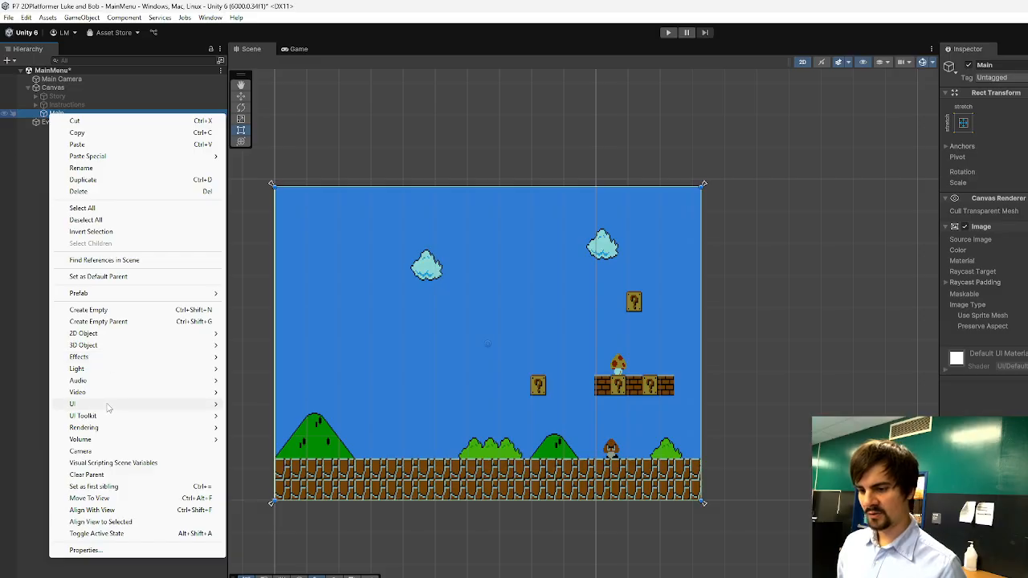
mouse_move(107, 405)
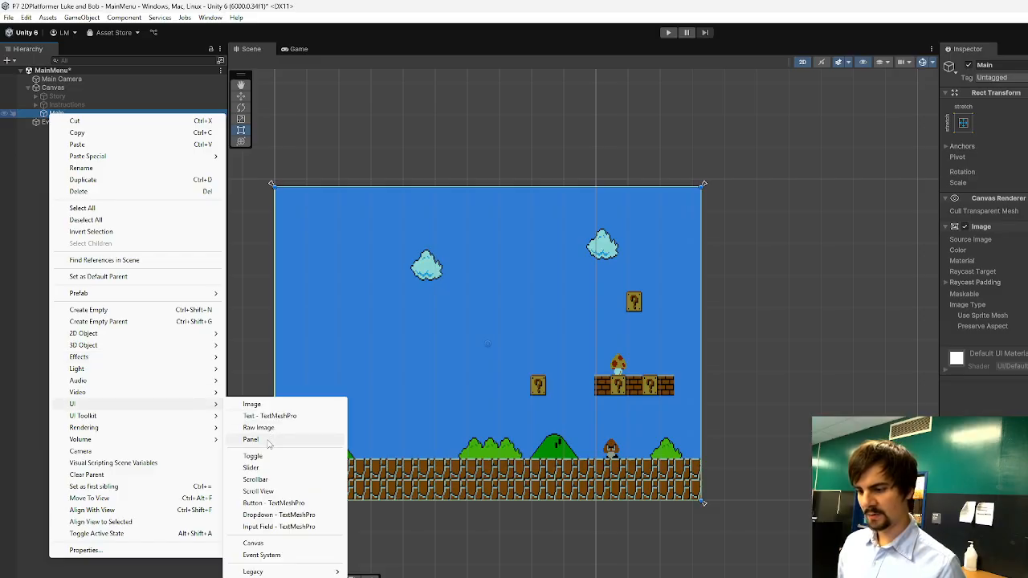
left_click(273, 504)
left_click(57, 114)
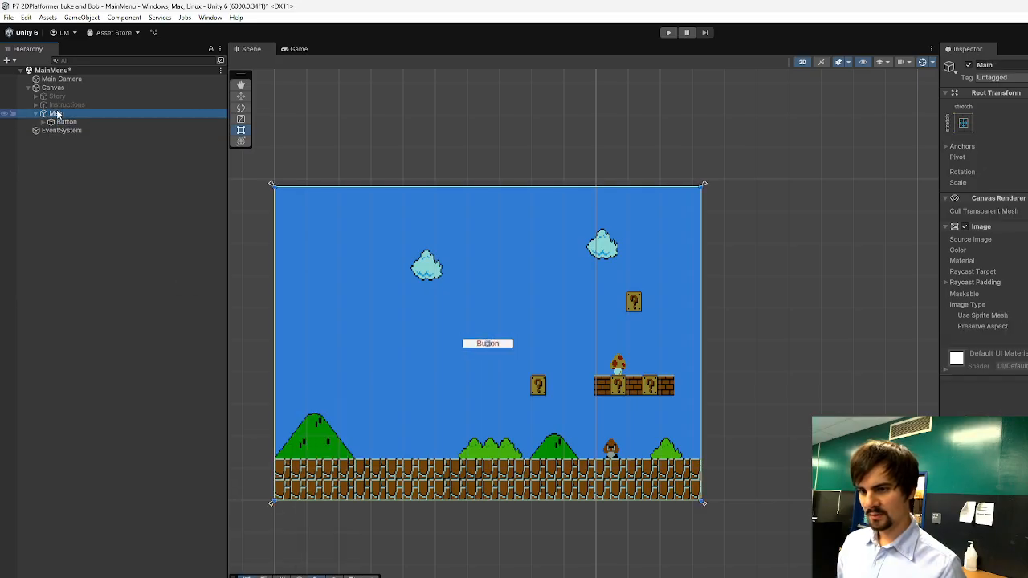
right_click(57, 114)
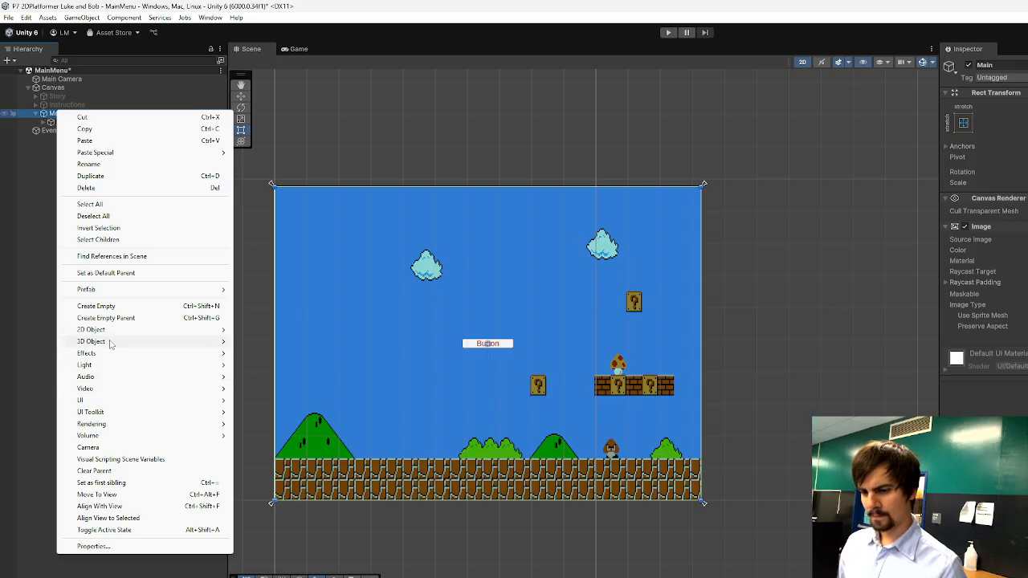
mouse_move(106, 402)
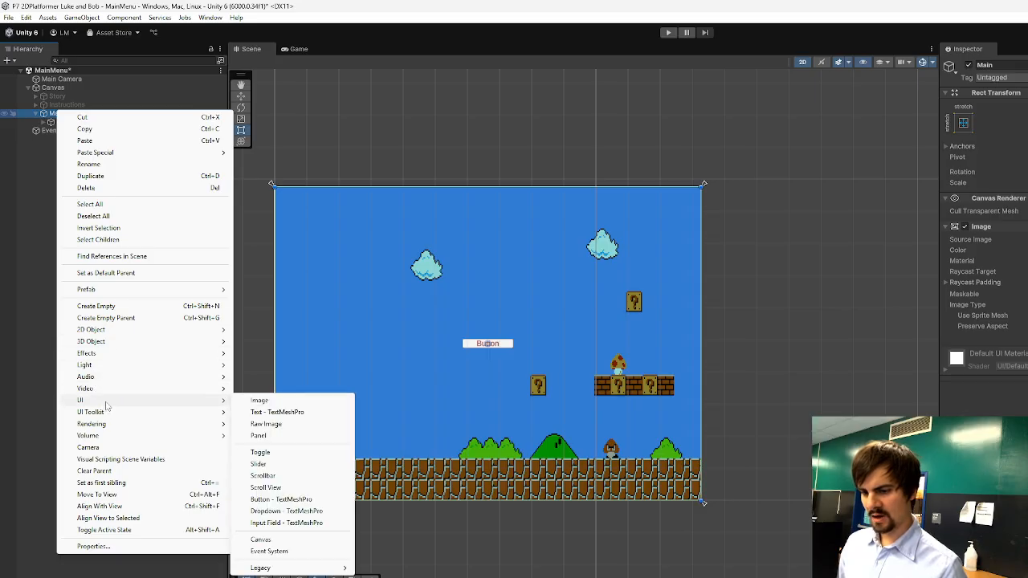
left_click(286, 499)
double_click(57, 114)
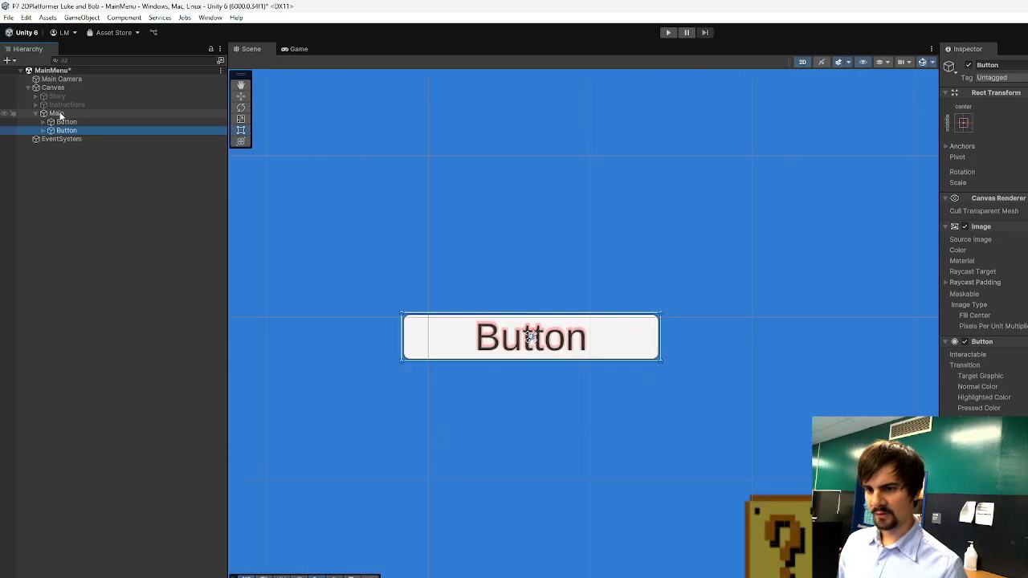
right_click(61, 113)
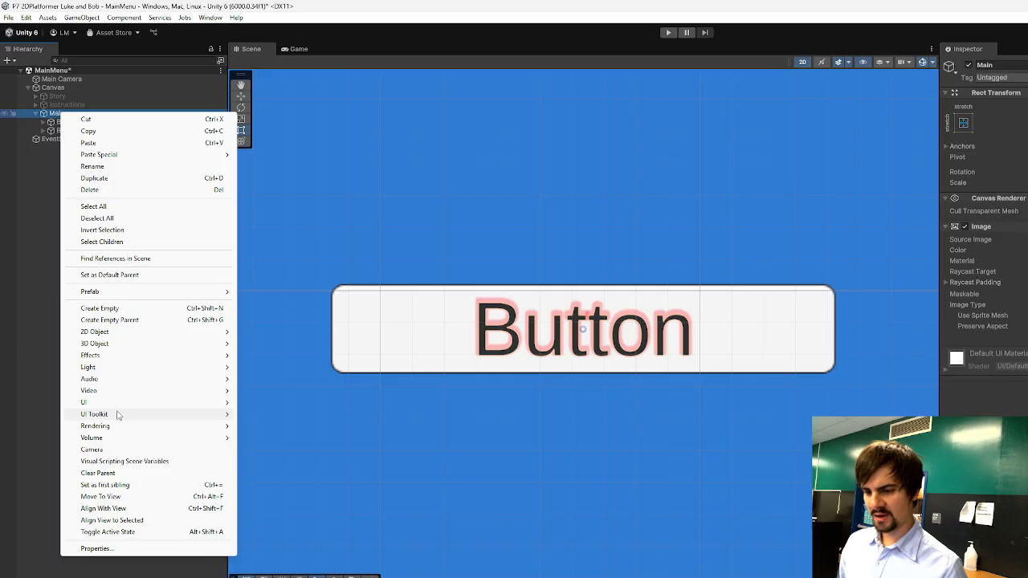
mouse_move(199, 404)
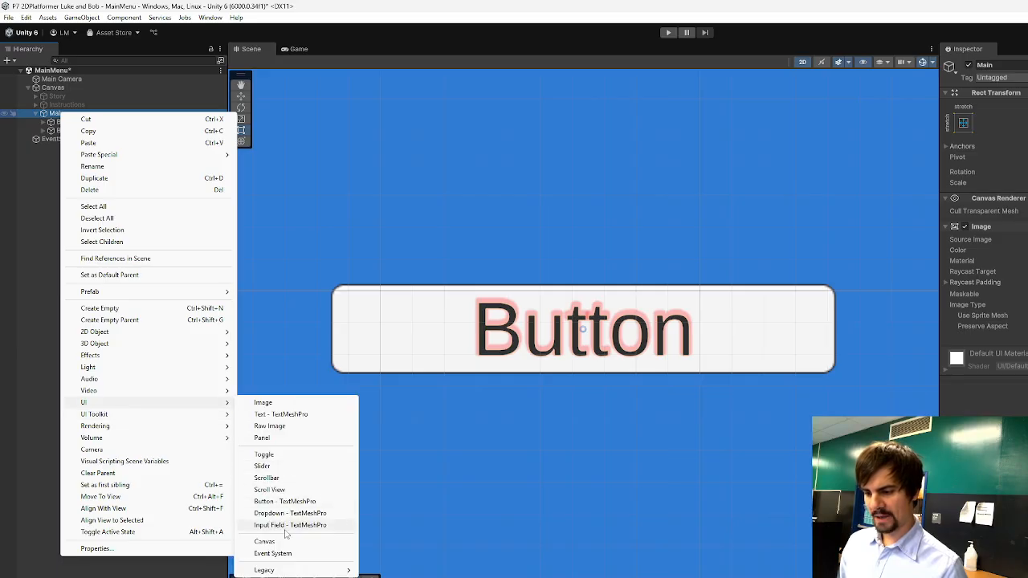
left_click(283, 414)
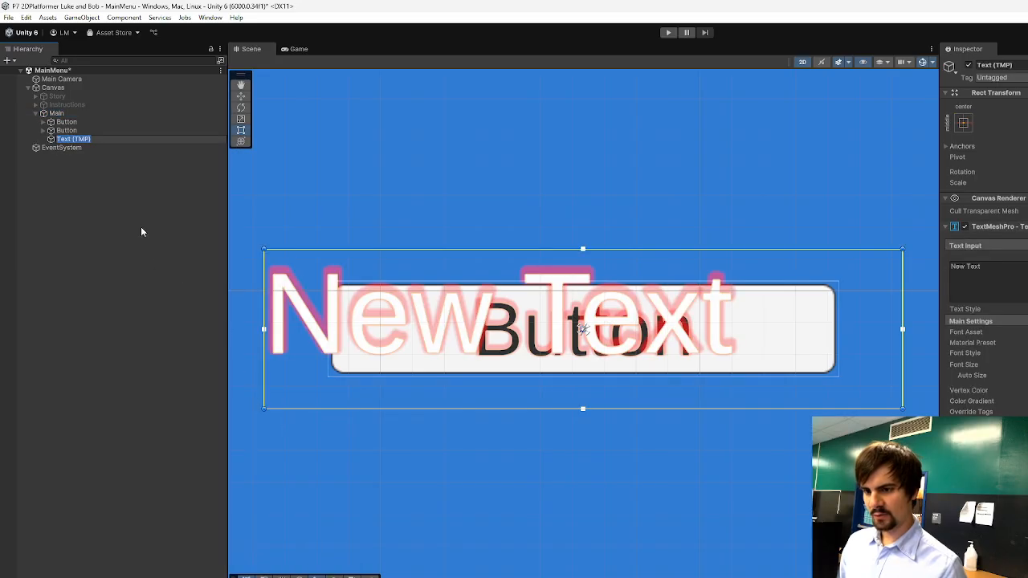
key("Delete")
Add a third TextMeshPro button as a child of the Main panel.
left_click(65, 114)
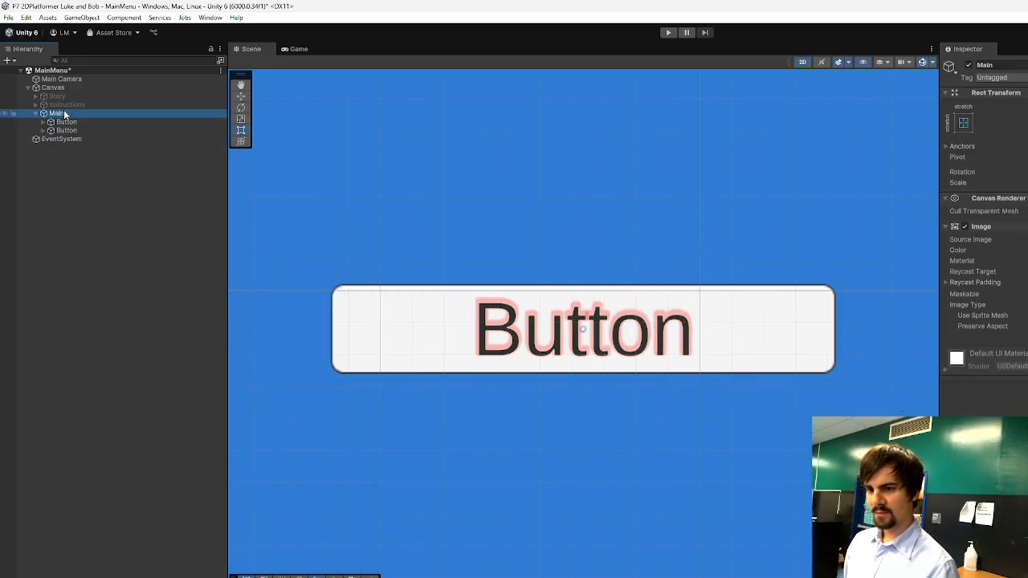
right_click(64, 113)
mouse_move(161, 401)
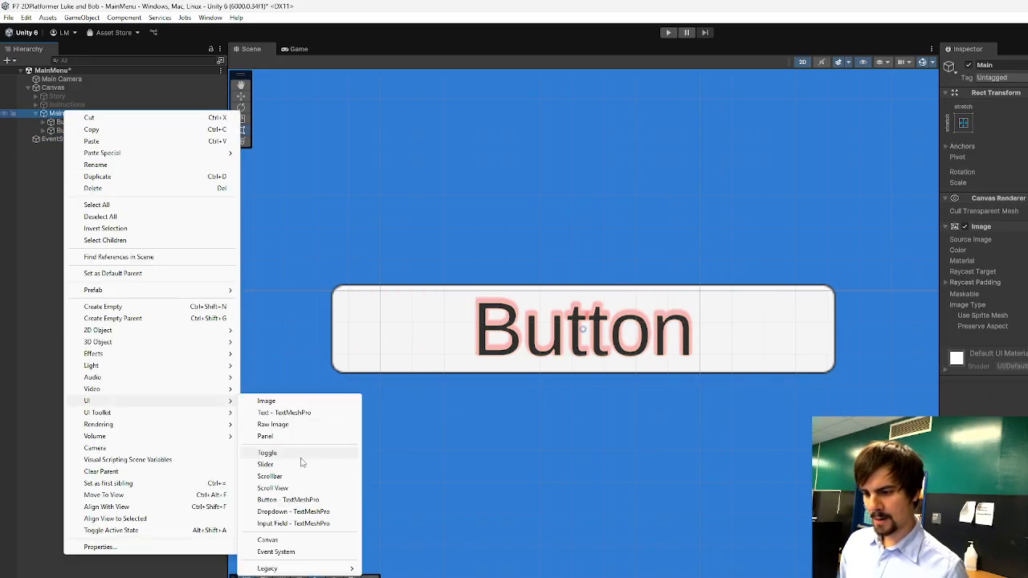
left_click(288, 499)
Spread the stacked buttons into a centred column, raising one about 216 units and placing another midway between it and the lowest.
scroll(314, 347, "down", 8)
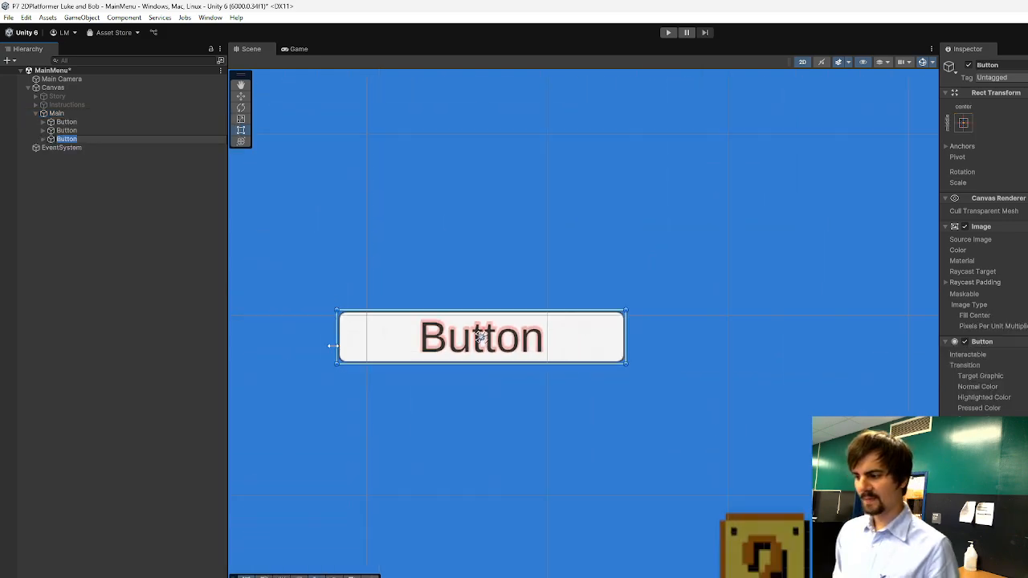
scroll(314, 347, "down", 3)
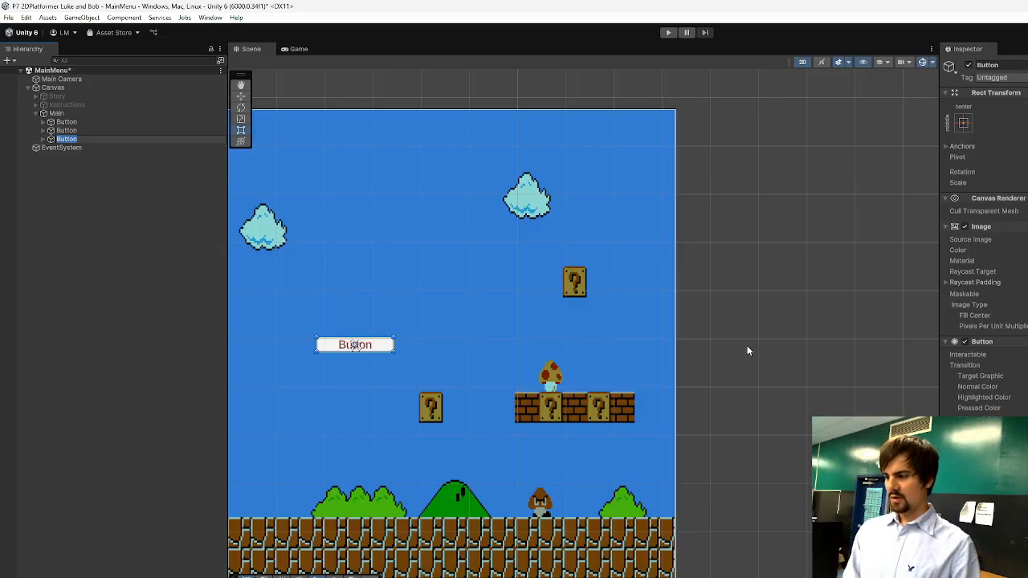
middle_click_drag(748, 351, 910, 329)
left_click_drag(516, 326, 530, 269)
left_click_drag(538, 231, 533, 228)
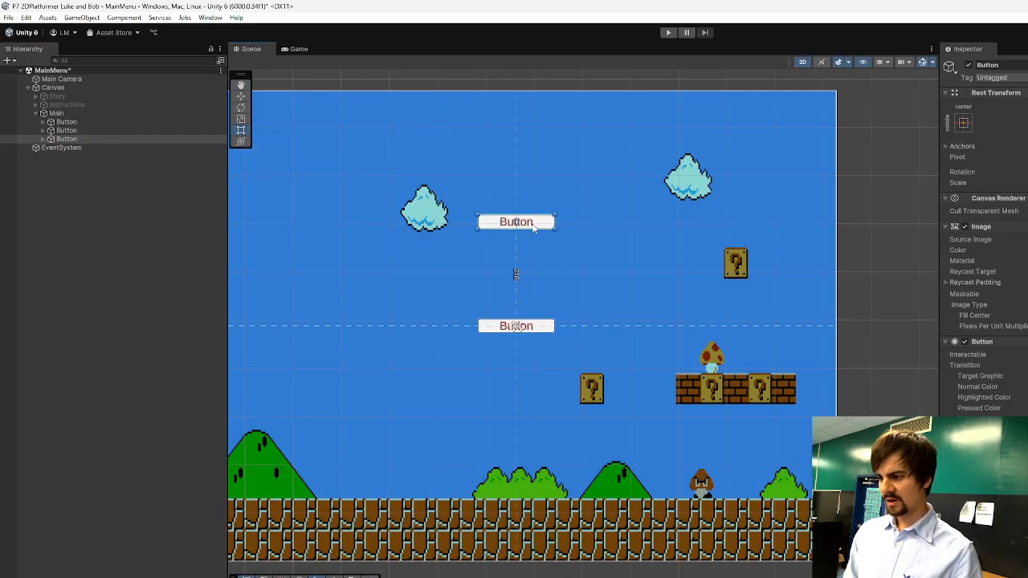
left_click(538, 273)
left_click_drag(550, 327, 551, 273)
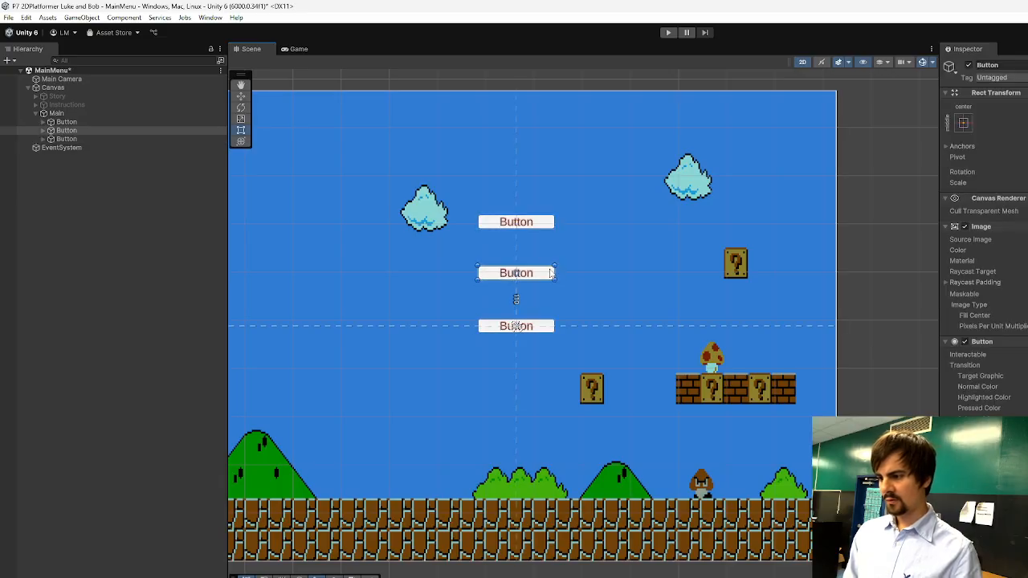
Anchor the middle button to the panel's top centre and switch its text label to a centre anchor preset.
left_click(968, 127)
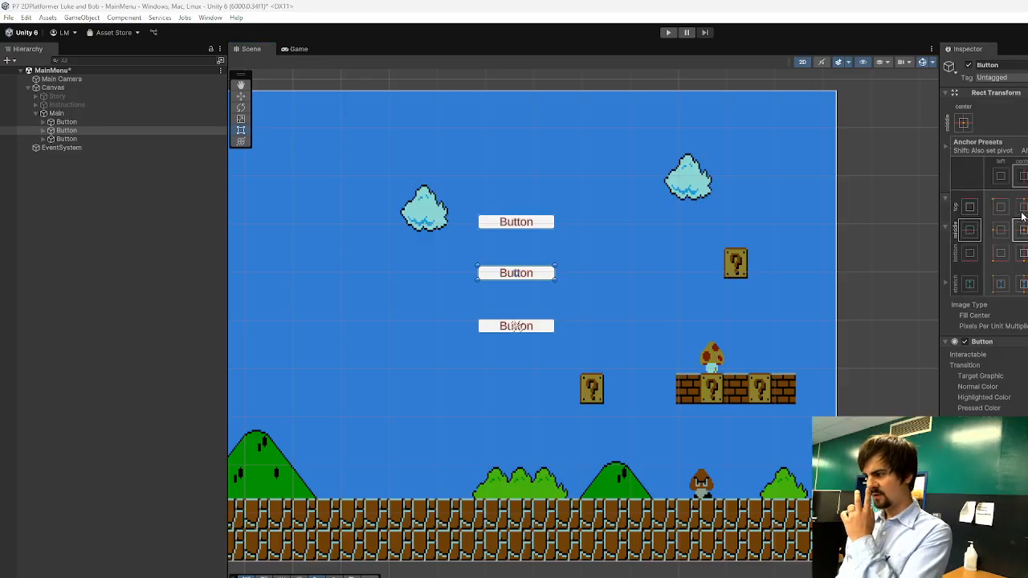
left_click(1024, 209)
left_click(529, 272)
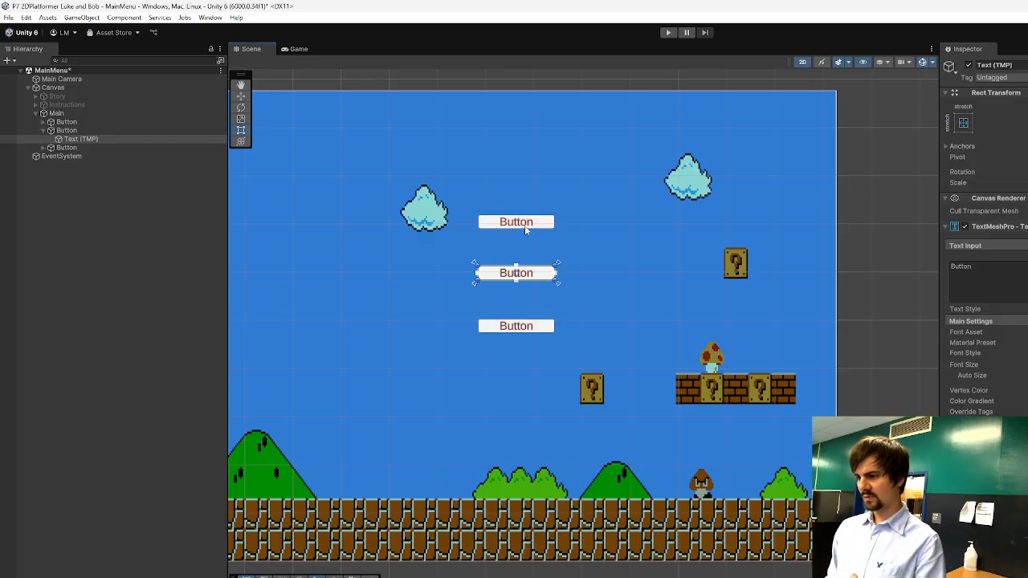
left_click(963, 122)
left_click(1024, 208)
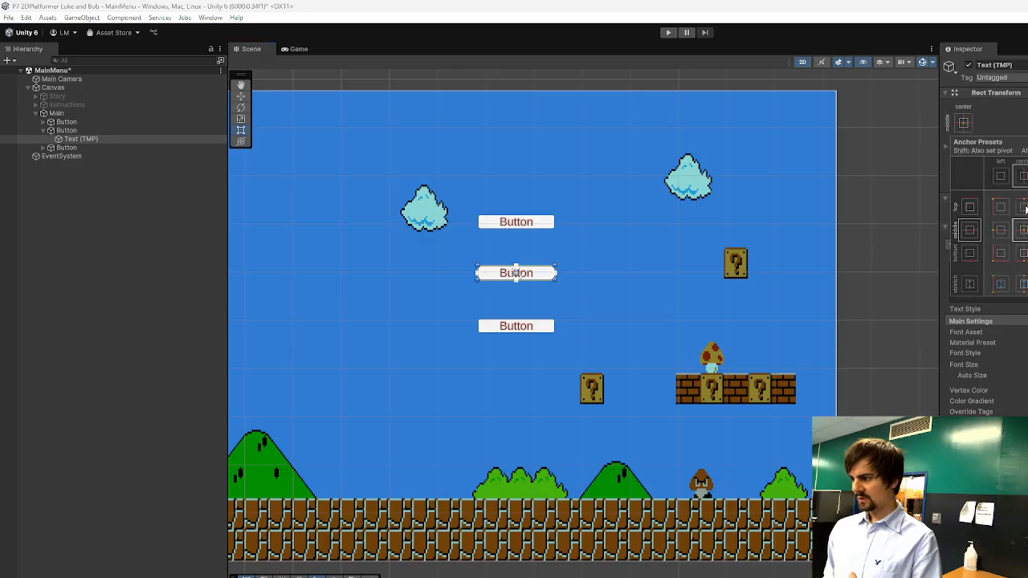
Nudge the lowest button up slightly to even out the spacing and anchor it to the panel's top centre.
left_click(531, 327)
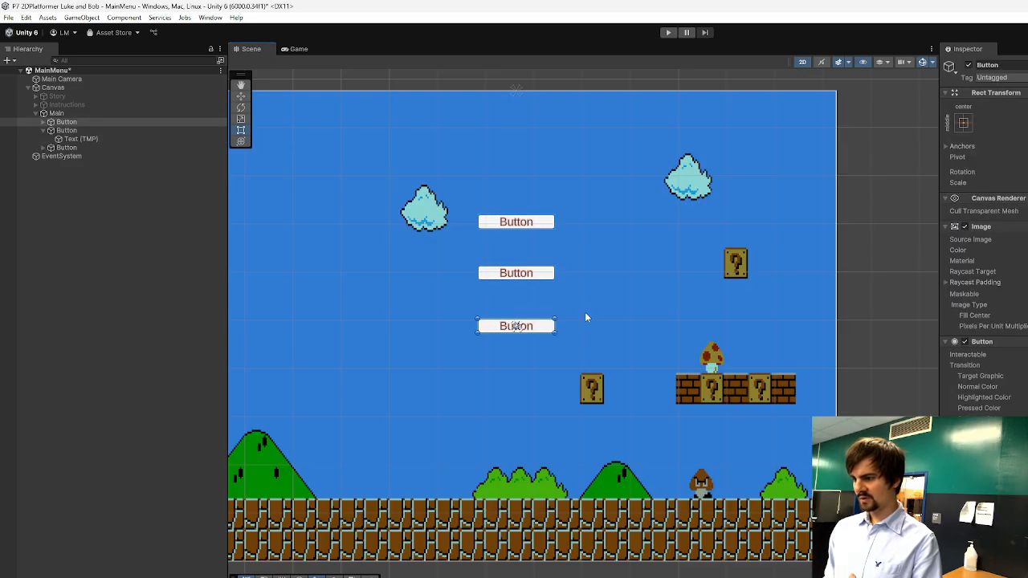
mouse_move(535, 333)
left_mouse_down()
mouse_move(535, 496)
mouse_move(534, 328)
left_mouse_up()
left_click(964, 123)
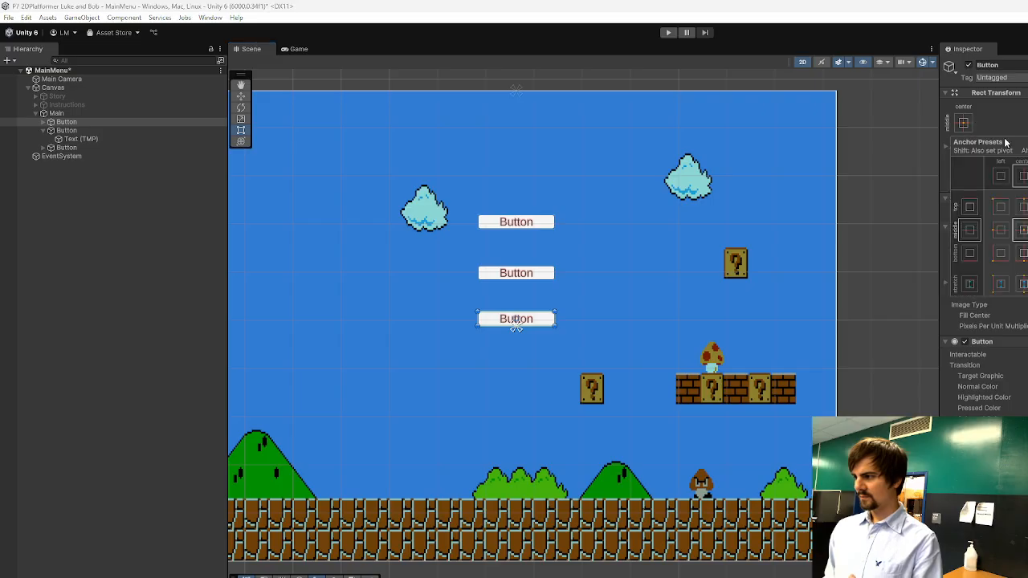
left_click(1023, 207)
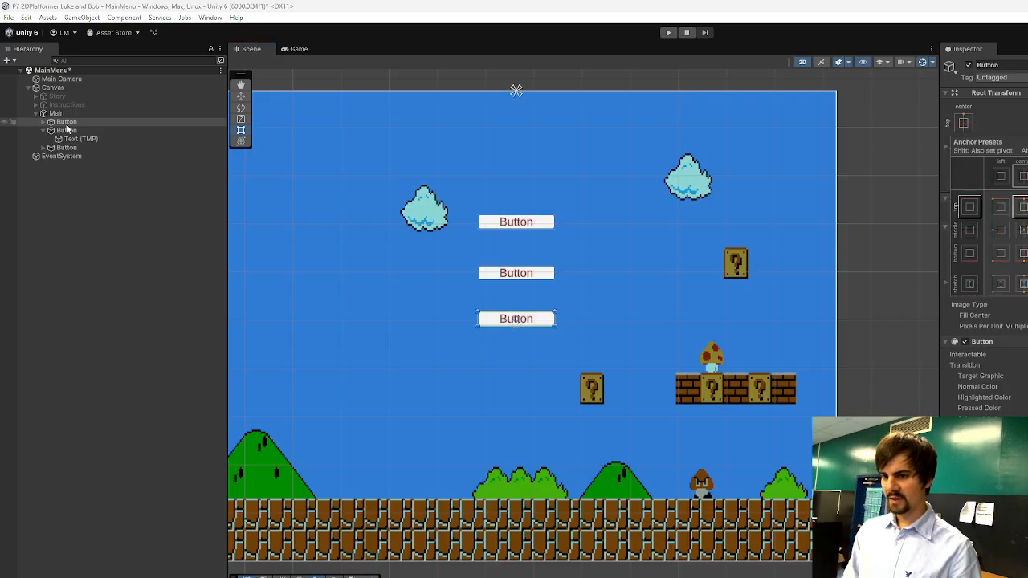
Rename the lowest button of the Main panel as PlayGame.
left_click(45, 131)
right_click(62, 122)
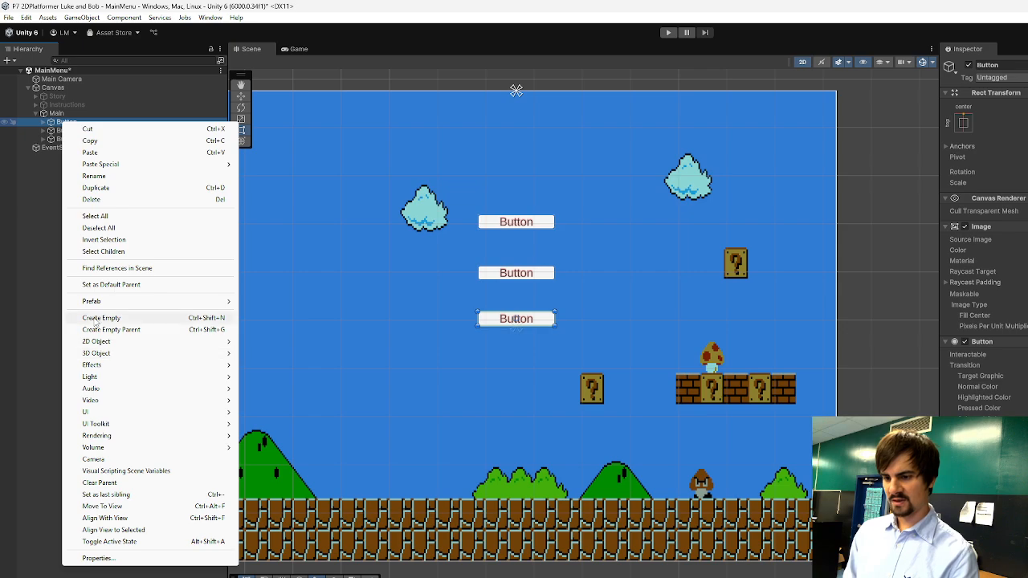
left_click(114, 176)
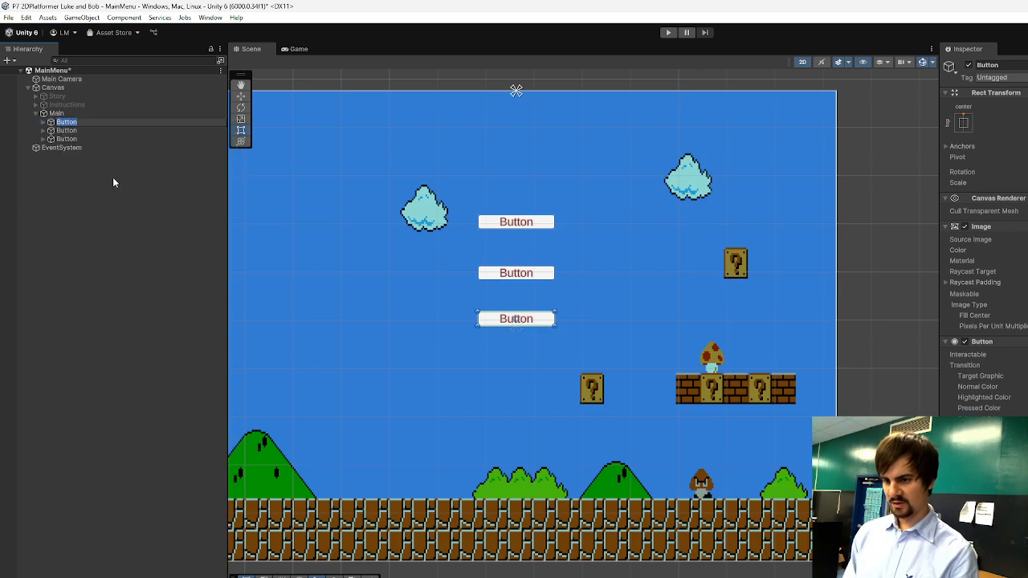
type("PlayGame")
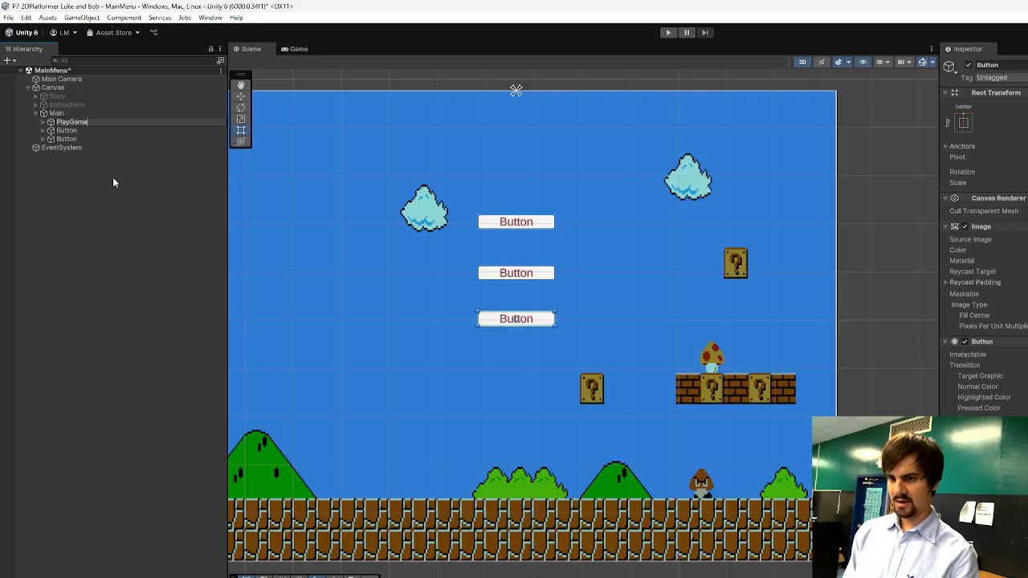
key("Return")
Rename the middle button of the Main panel as Instructions.
left_click(89, 130)
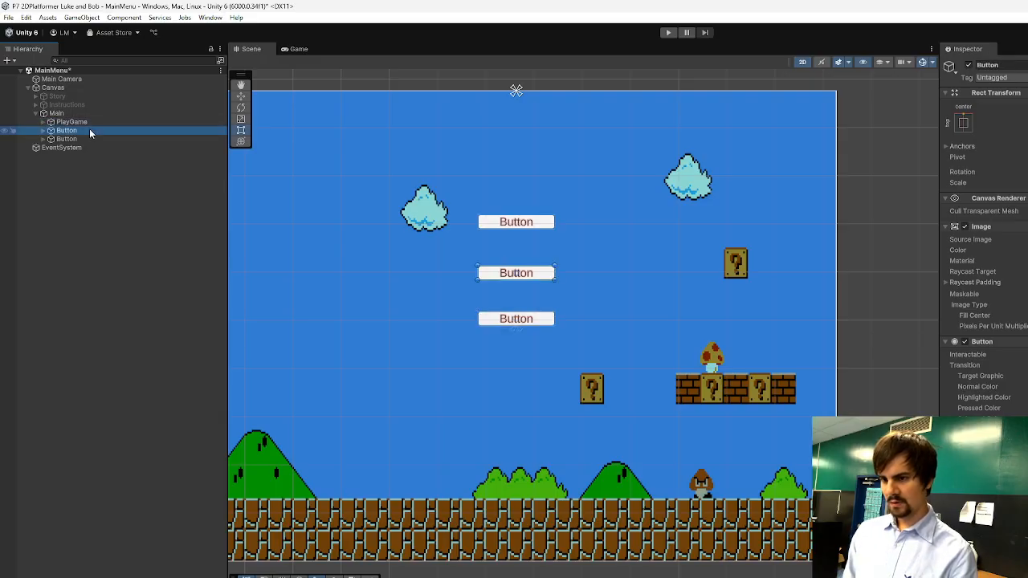
right_click(87, 130)
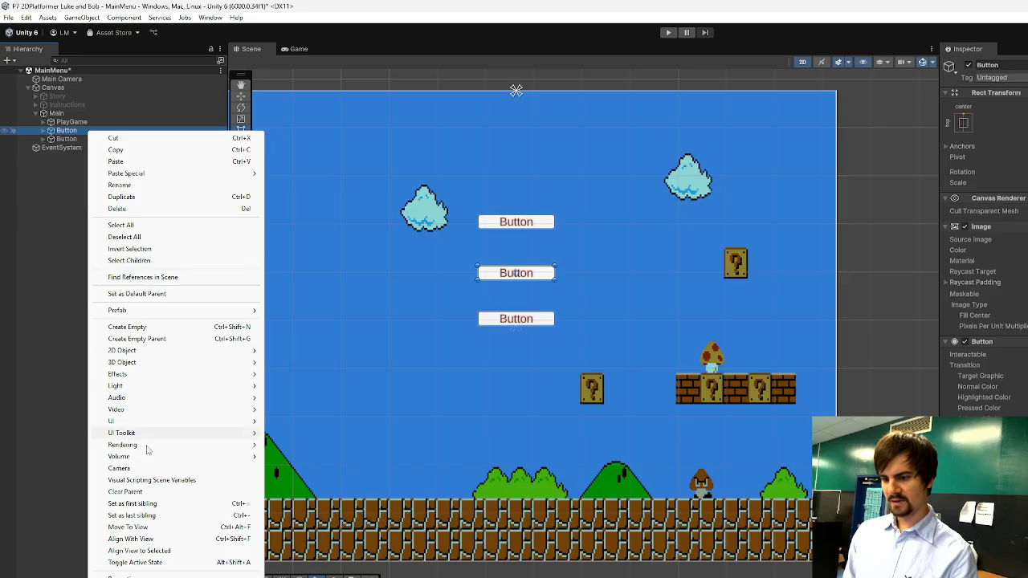
left_click(134, 187)
type("Ins")
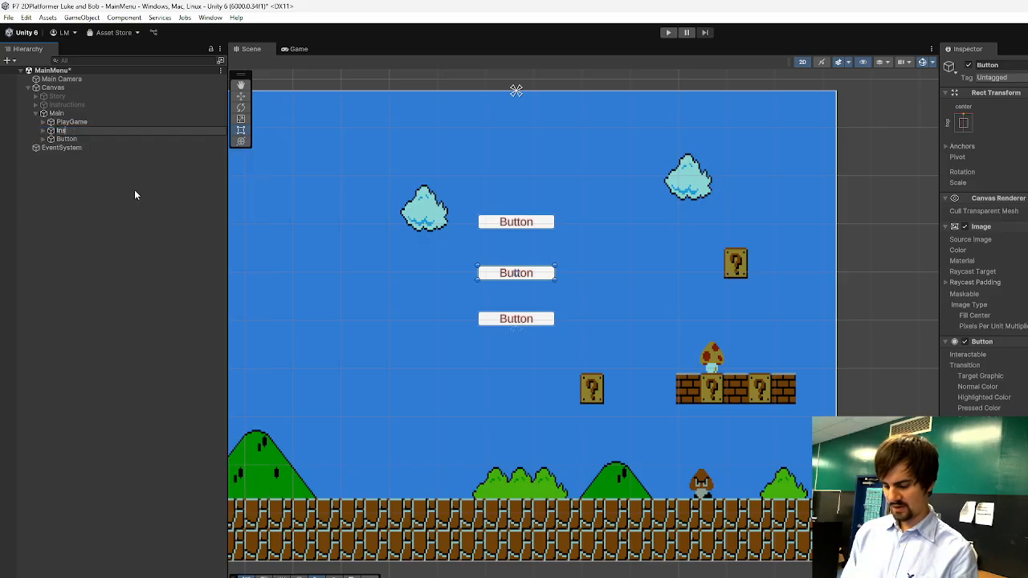
type("tructions")
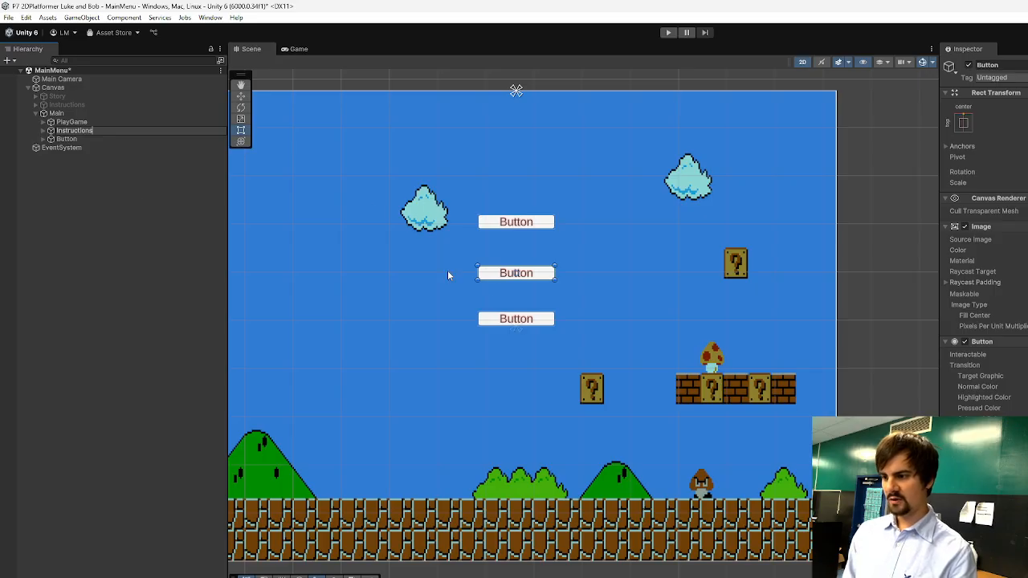
Rename the uppermost button of the Main panel as Story.
left_click(84, 140)
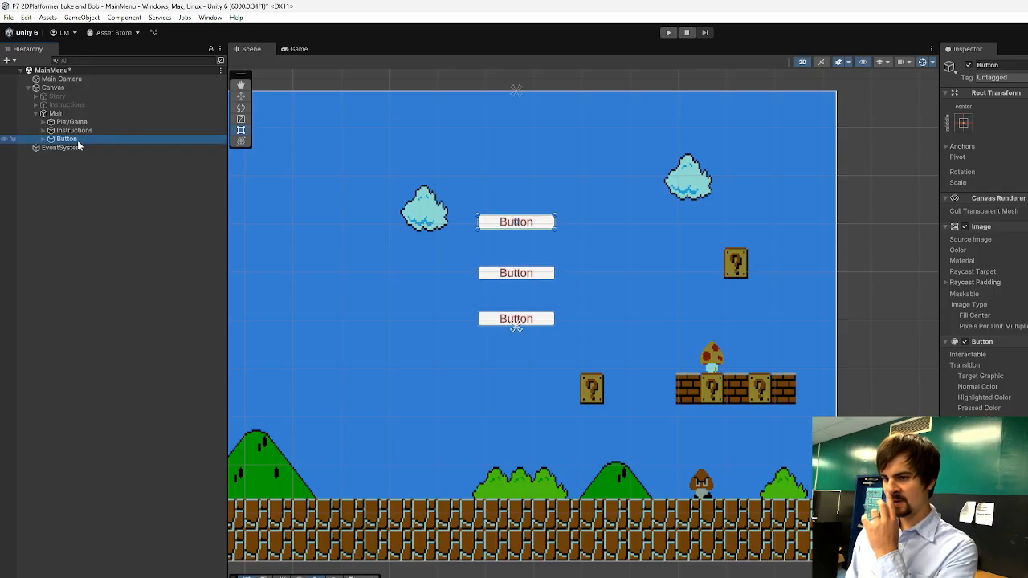
right_click(79, 141)
left_click(130, 198)
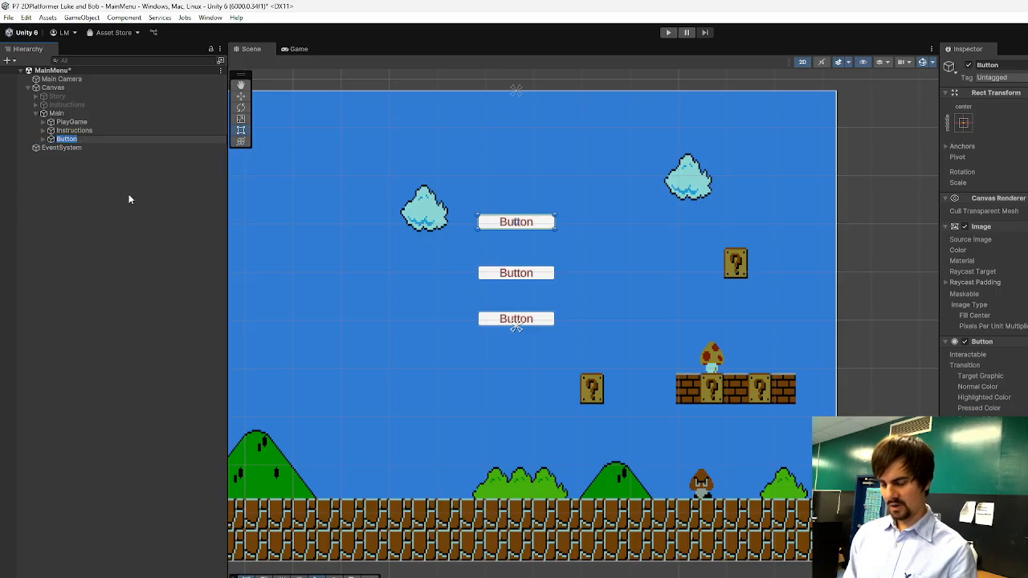
key("Return")
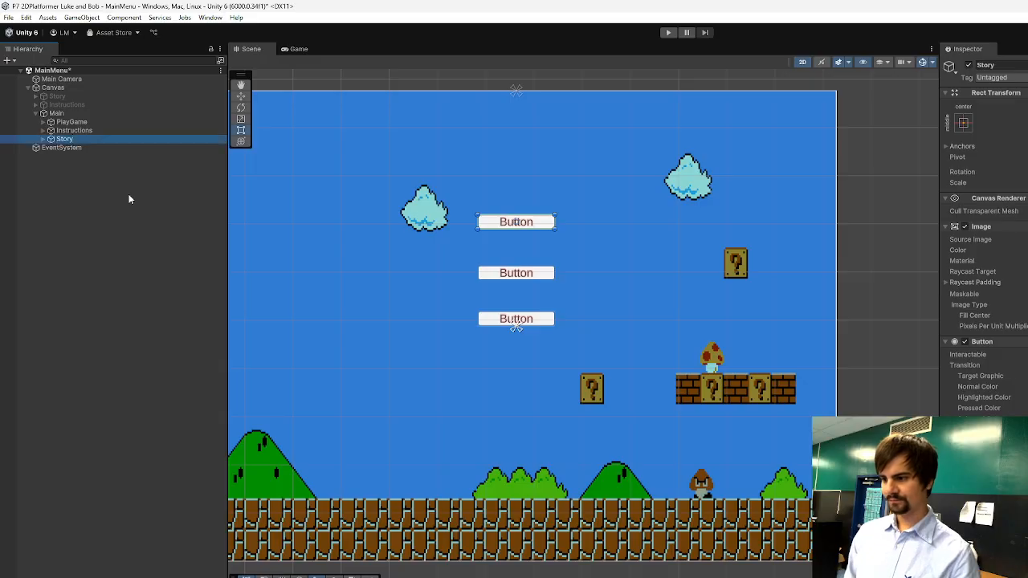
left_click(102, 216)
Set the label text of the Main panel's PlayGame button to "Play Game".
left_click(72, 122)
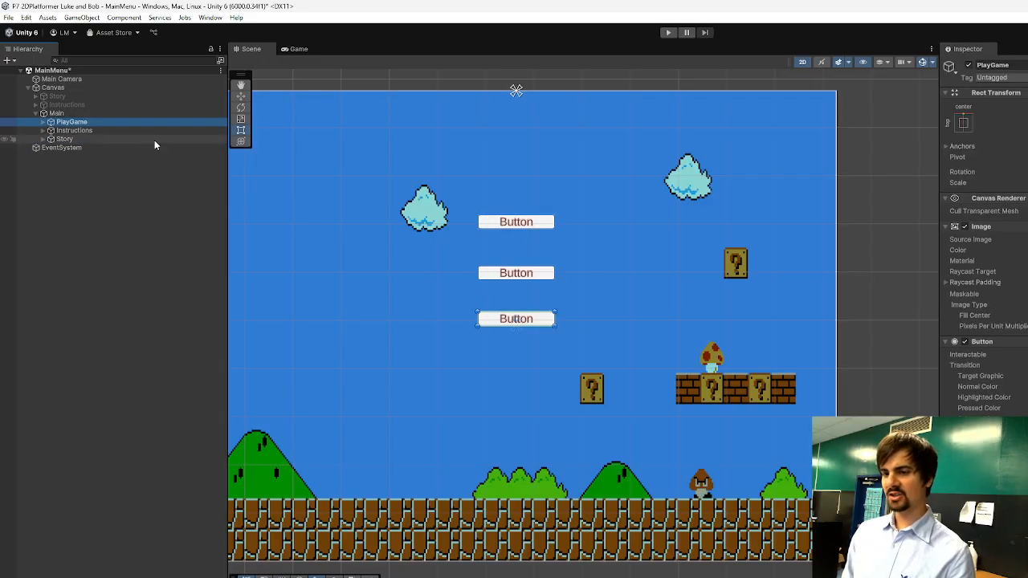
left_click(43, 122)
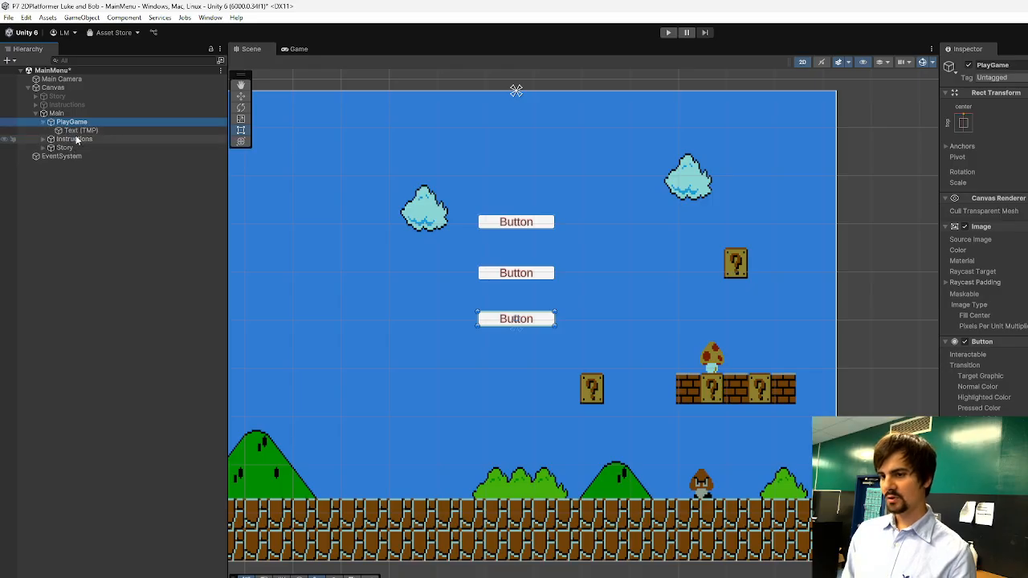
left_click(80, 131)
left_click(993, 274)
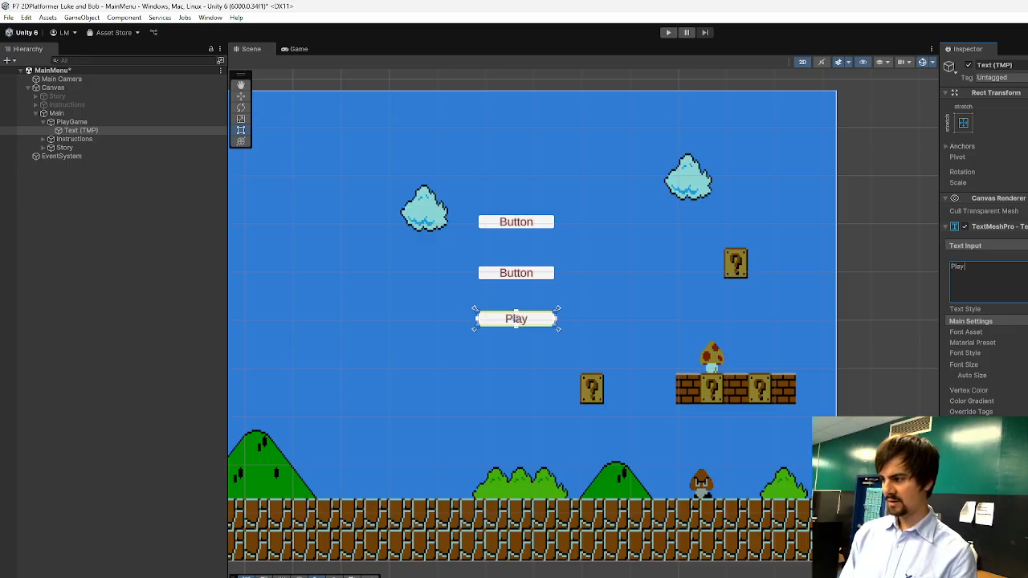
Set the label text of the Main panel's Instructions button to "Instructions".
left_click(74, 139)
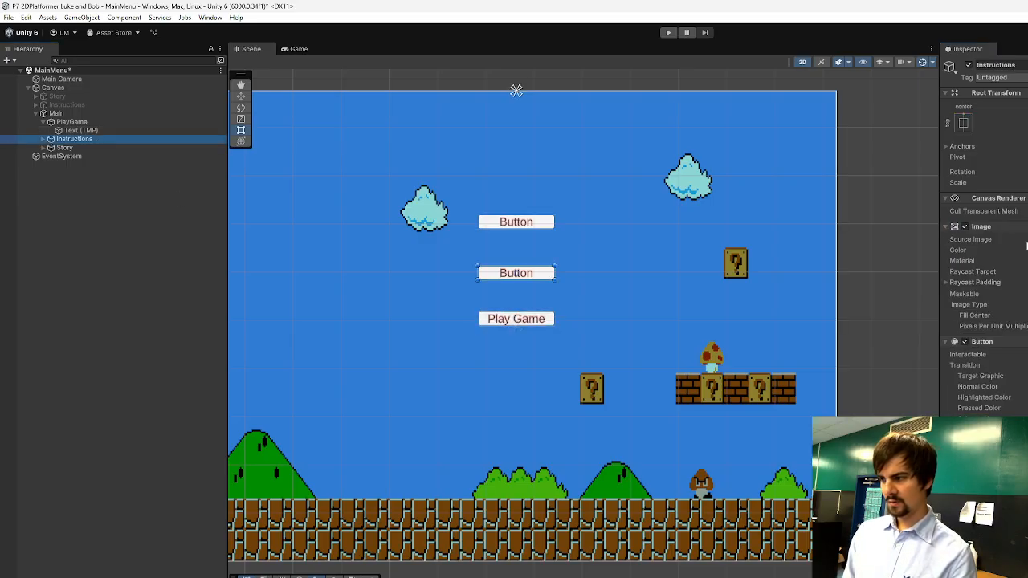
left_click(43, 139)
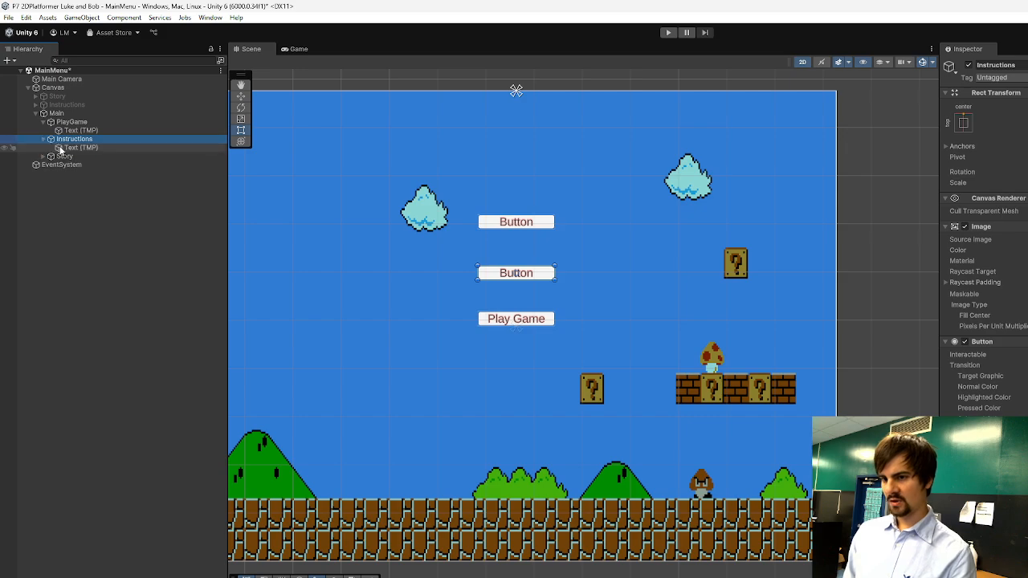
left_click(81, 148)
left_click(1005, 290)
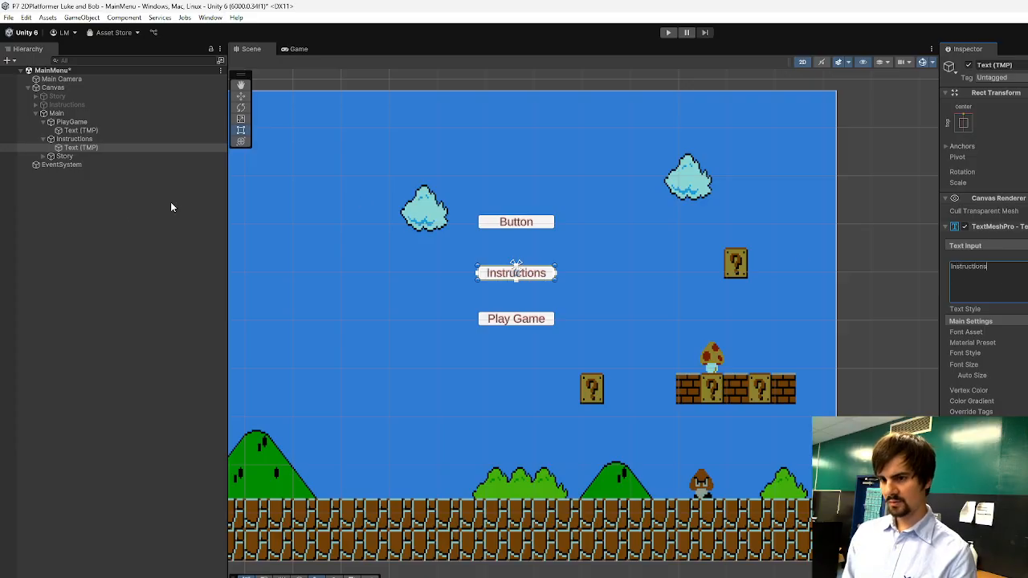
Set the label text of the Main panel's Story button to "Story".
left_click(44, 156)
left_click(80, 164)
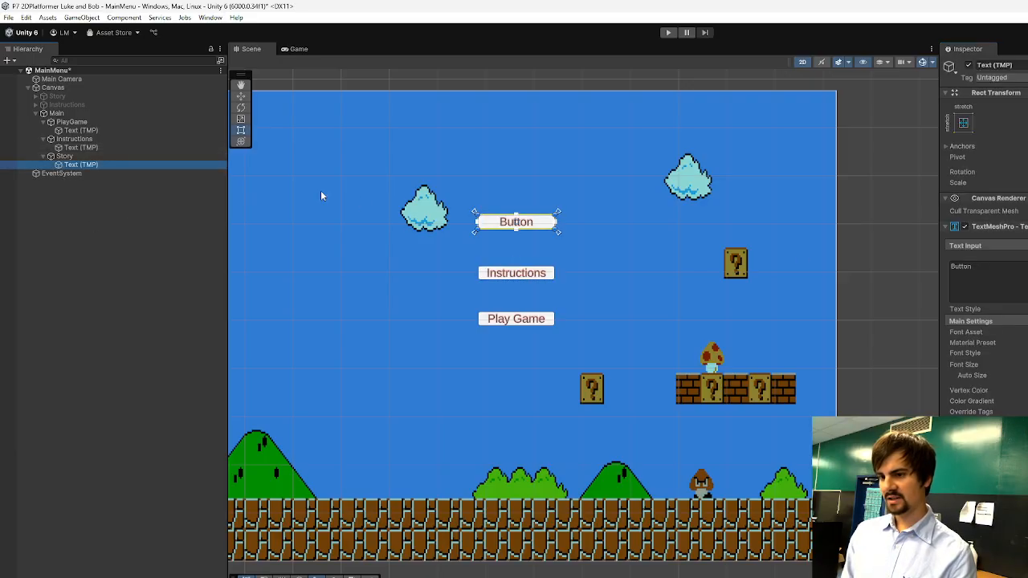
left_click(1001, 269)
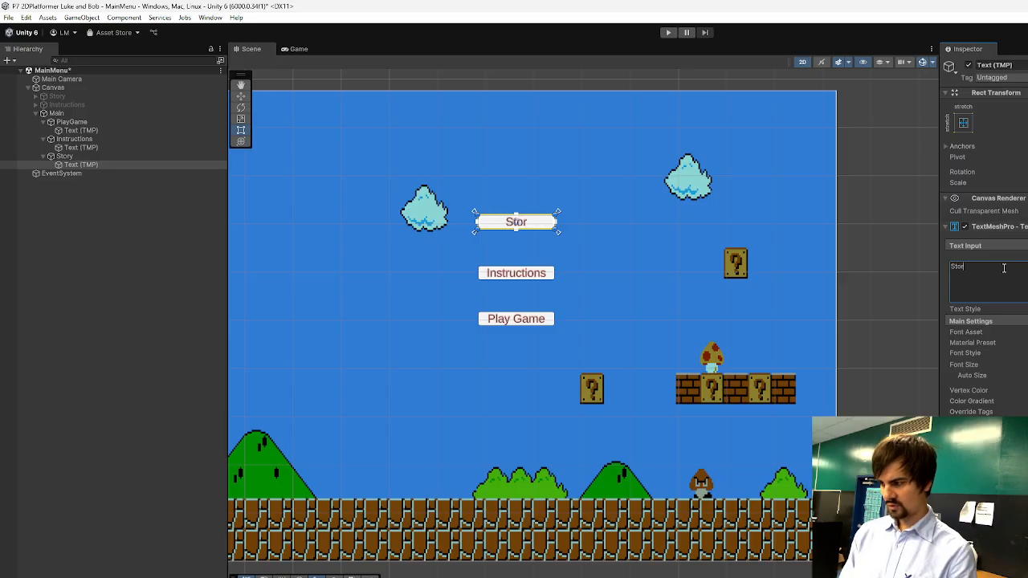
left_click(117, 284)
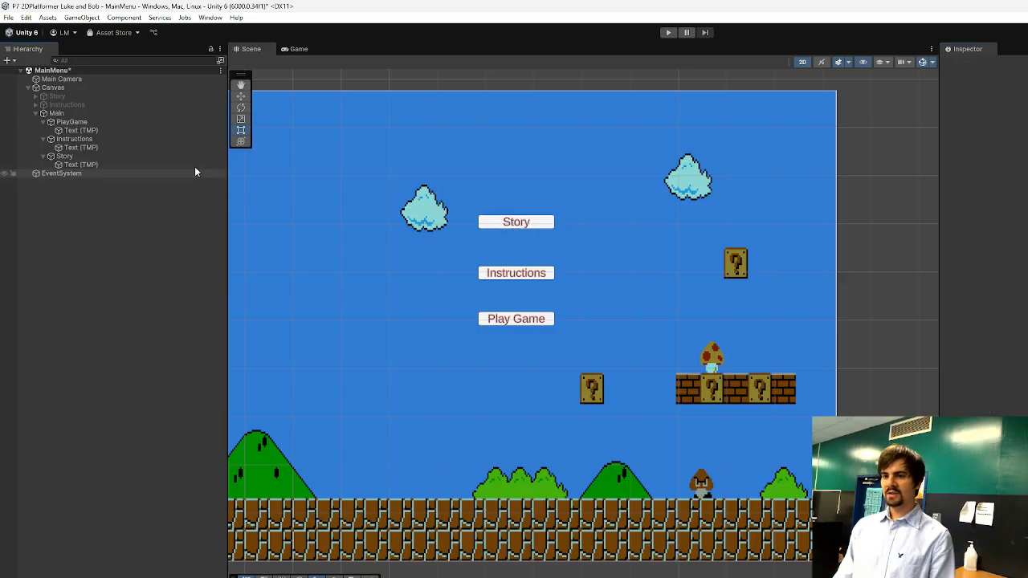
left_click(36, 115)
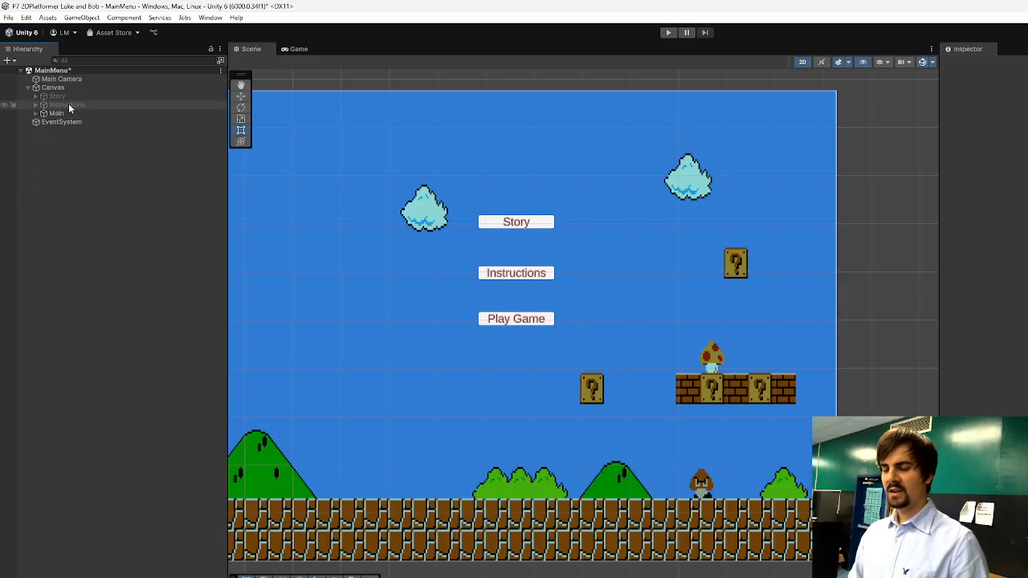
left_click(69, 105)
left_click(61, 97)
left_click(69, 106)
left_click(57, 113)
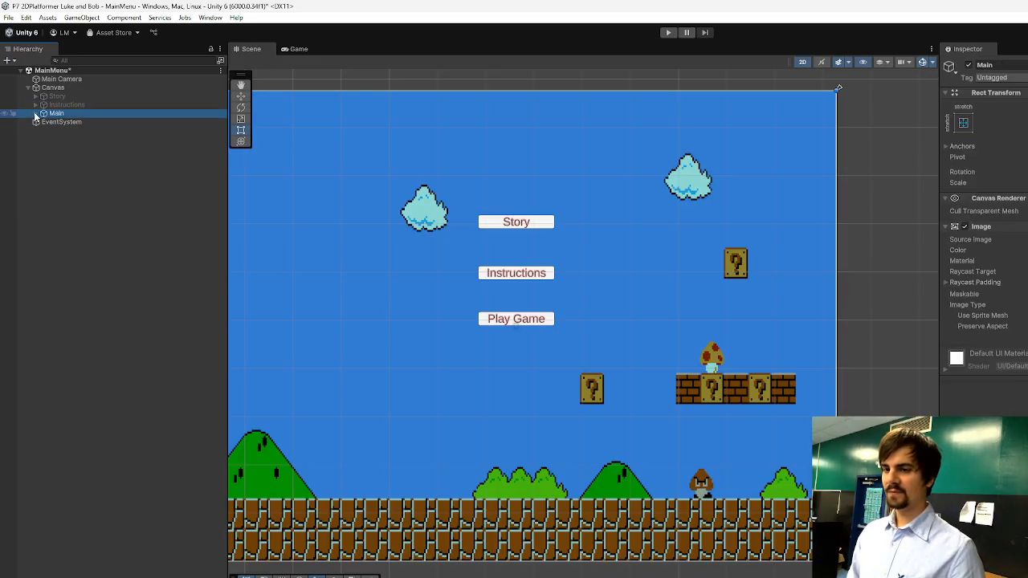
left_click(37, 113)
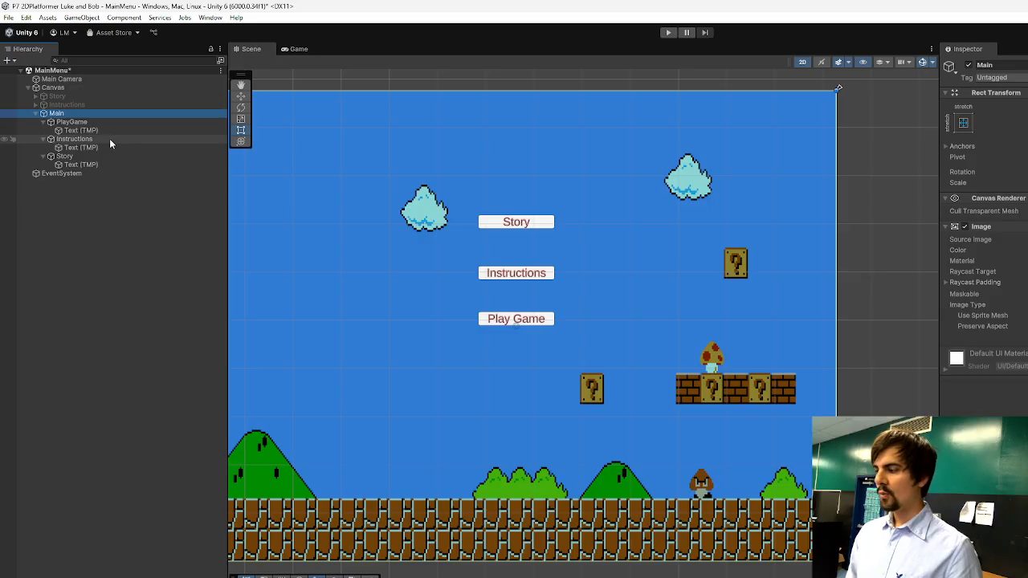
Anchor the Main panel's Story button to the top centre and check the three buttons' spacing at different Scene view heights.
left_click_drag(315, 576, 299, 552)
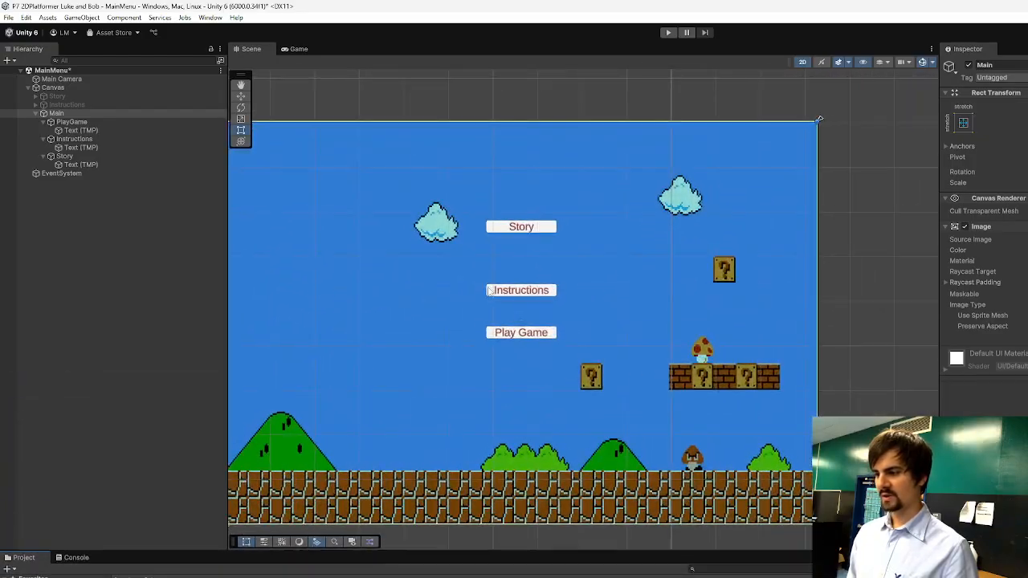
key("ctrl+z")
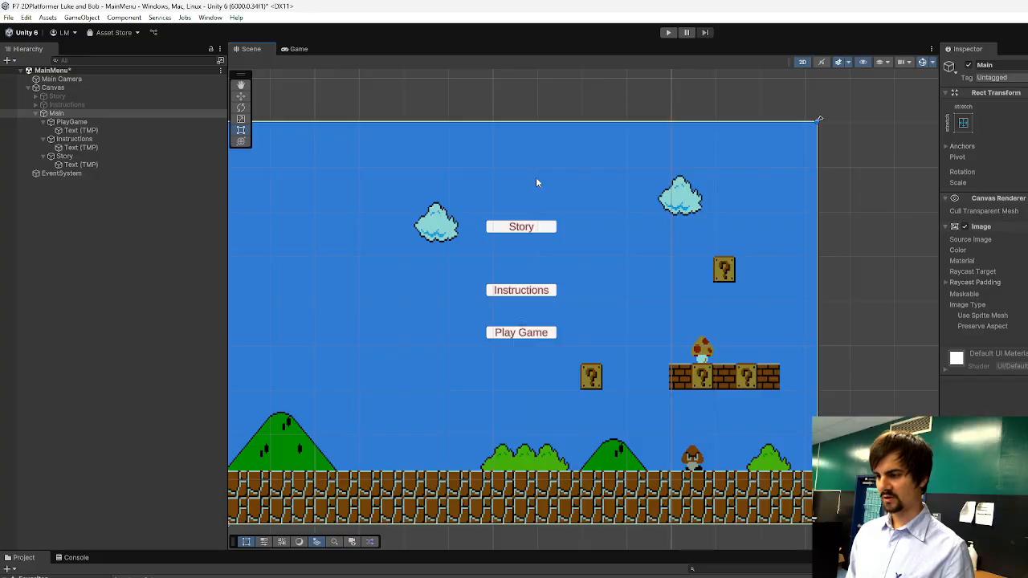
left_click_drag(487, 551, 487, 577)
left_click(530, 257)
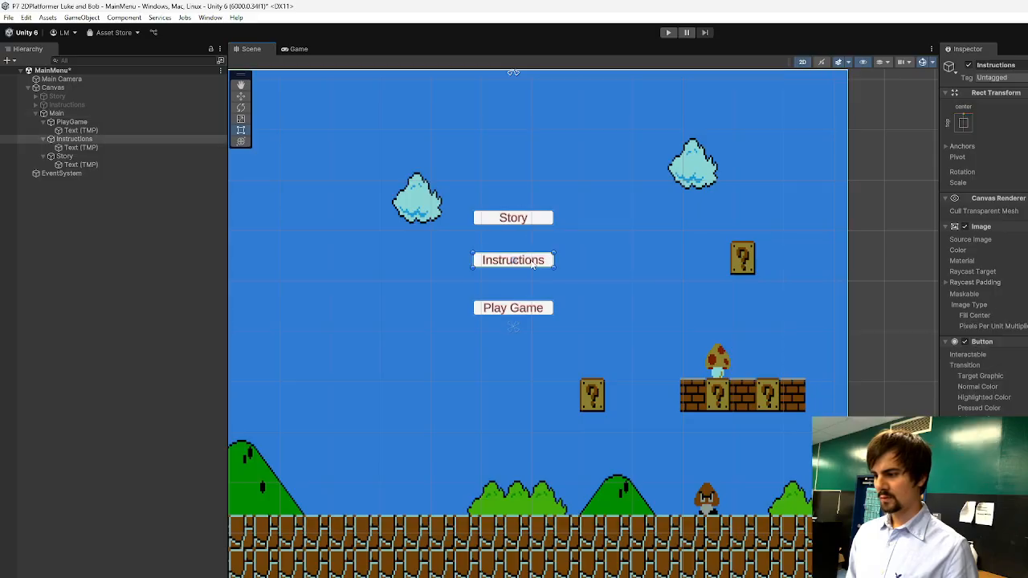
left_click(956, 124)
left_click(504, 242)
left_click(513, 217)
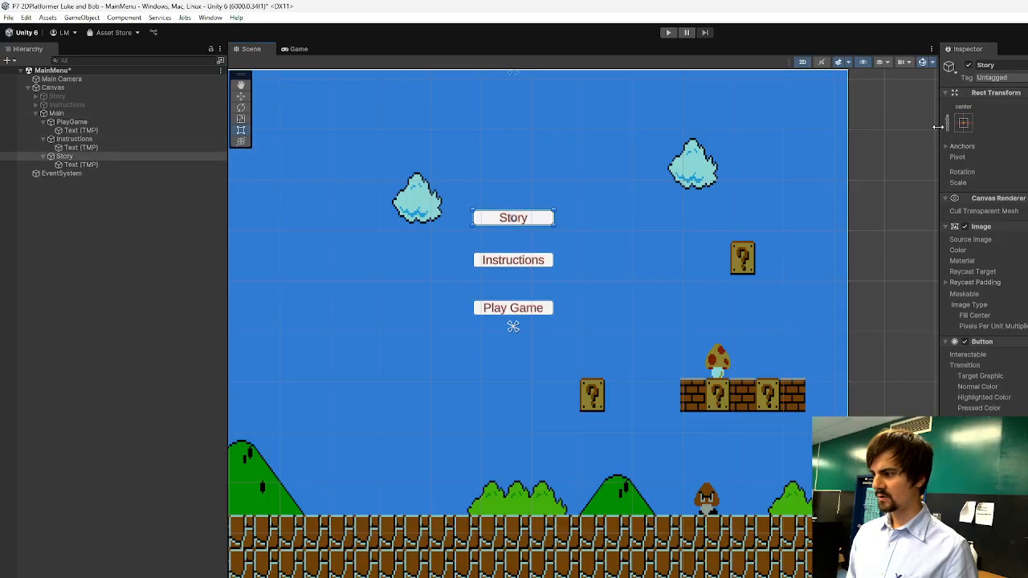
left_click(527, 316)
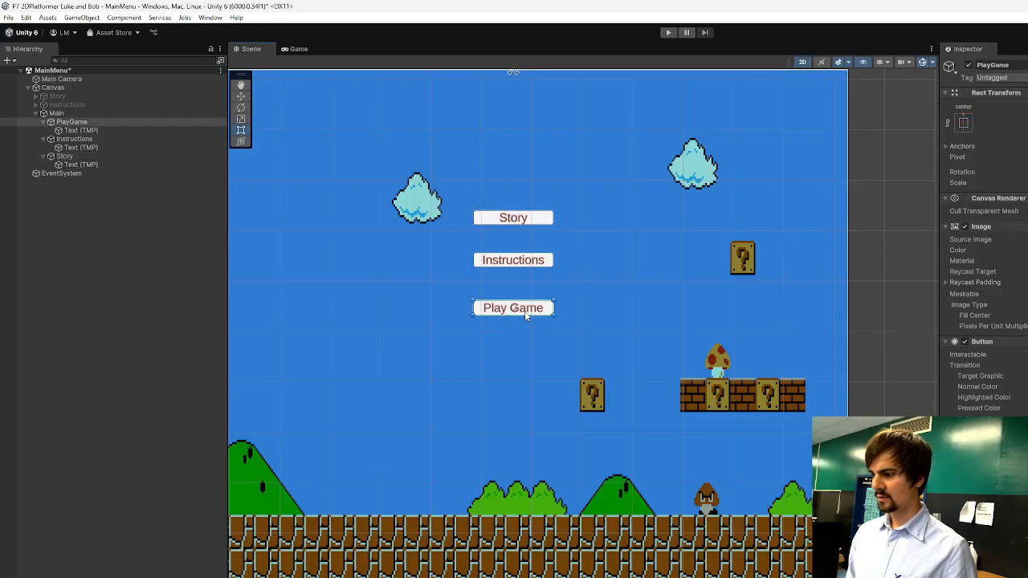
left_click_drag(514, 575, 555, 506)
left_click(269, 286)
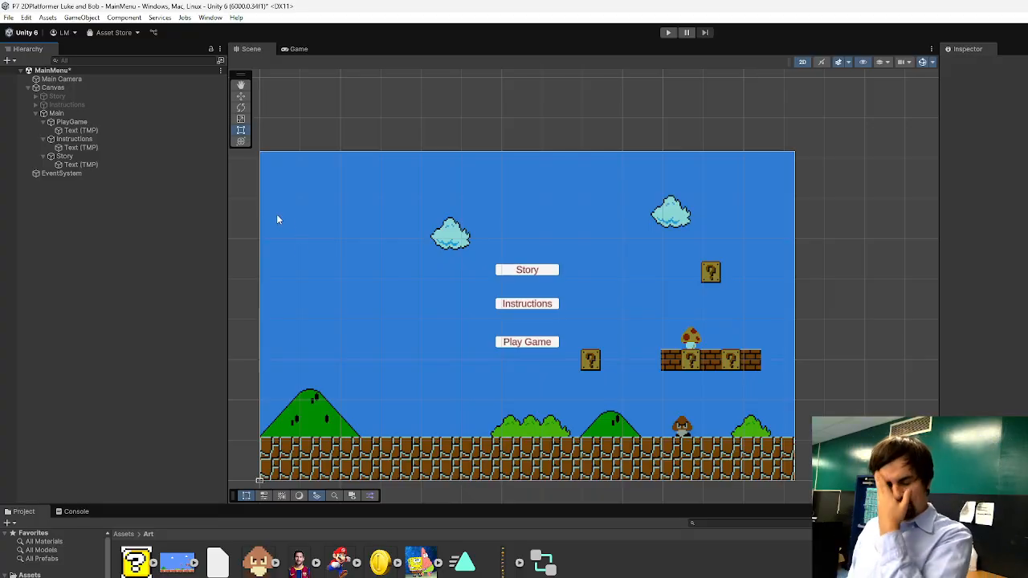
Move the Story, Instructions and Play Game buttons together up to just below the Main panel's top edge.
left_click(518, 266)
left_click(530, 305, "shift")
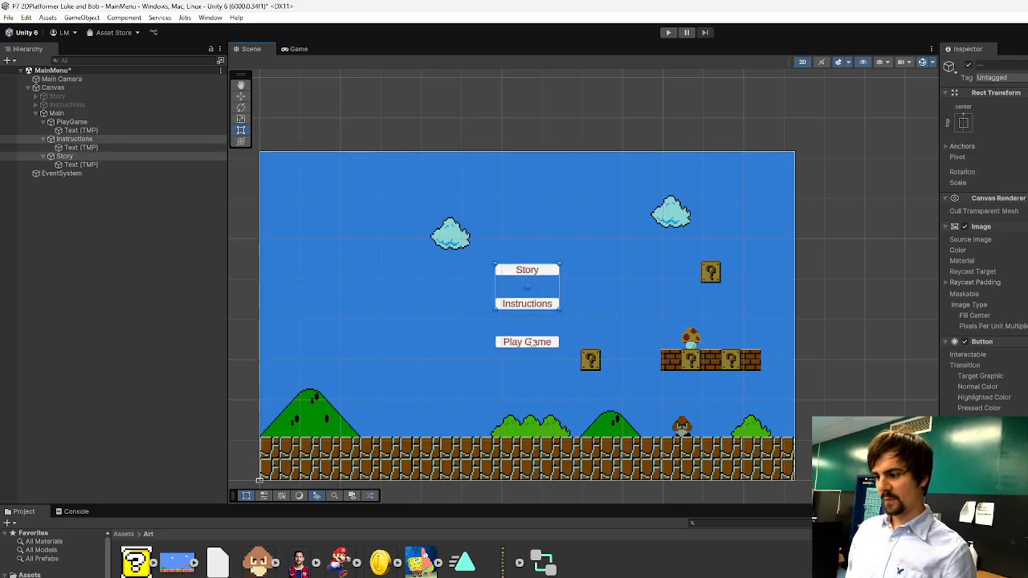
left_click(534, 339, "shift")
left_click_drag(548, 309, 527, 214)
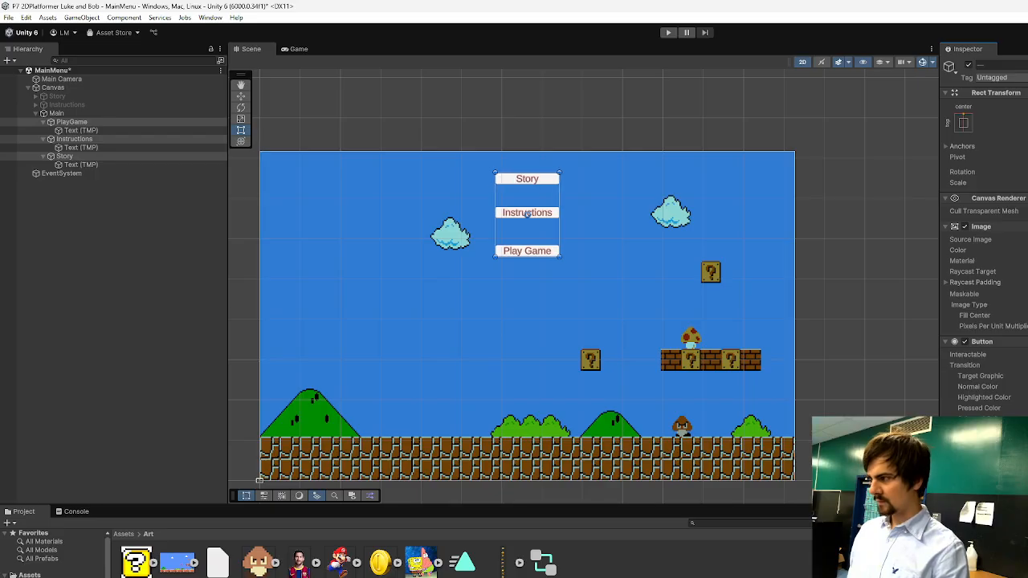
left_click(832, 297)
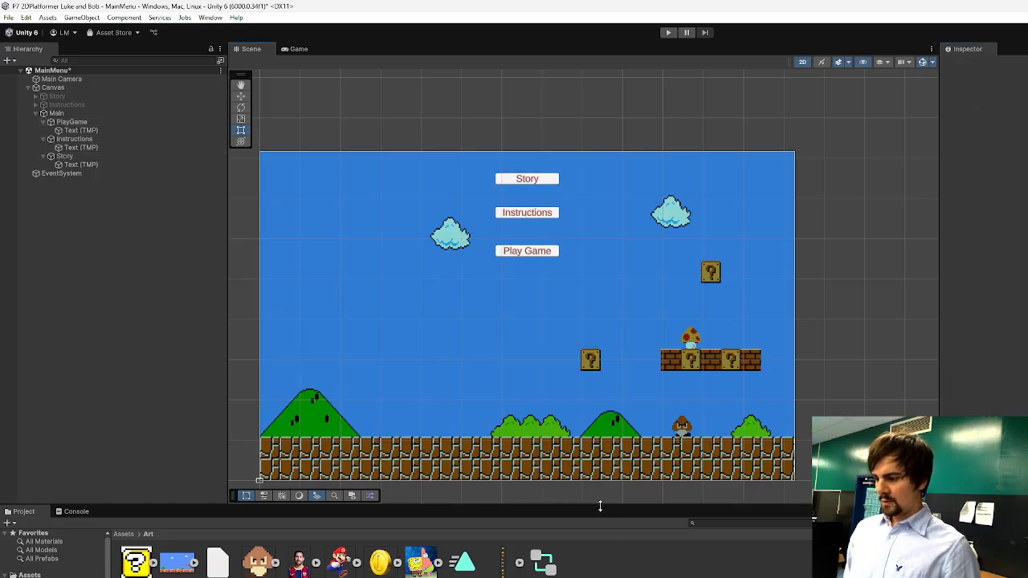
left_click_drag(600, 506, 655, 496)
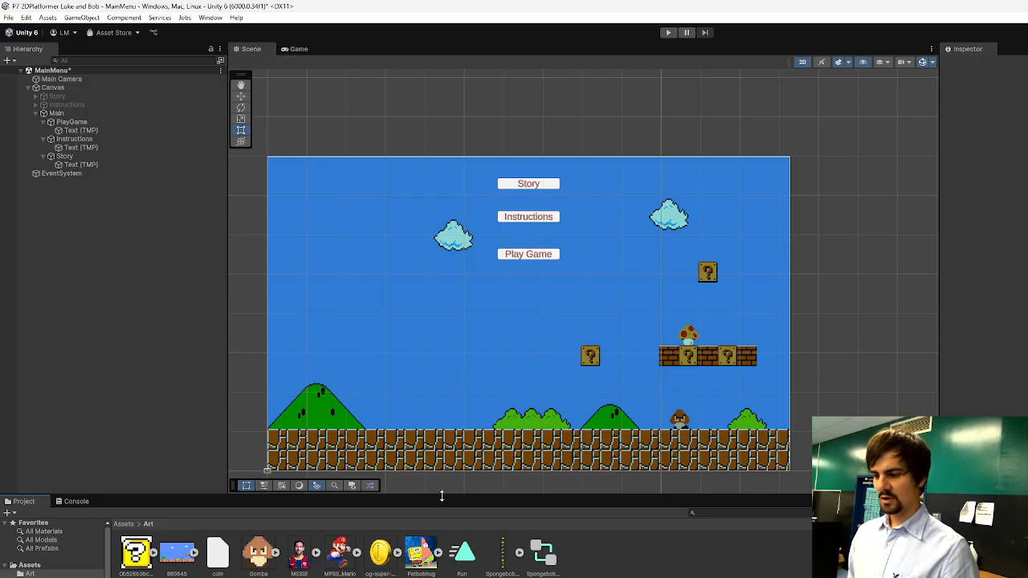
left_click(69, 157)
left_click(70, 131)
left_click(62, 114)
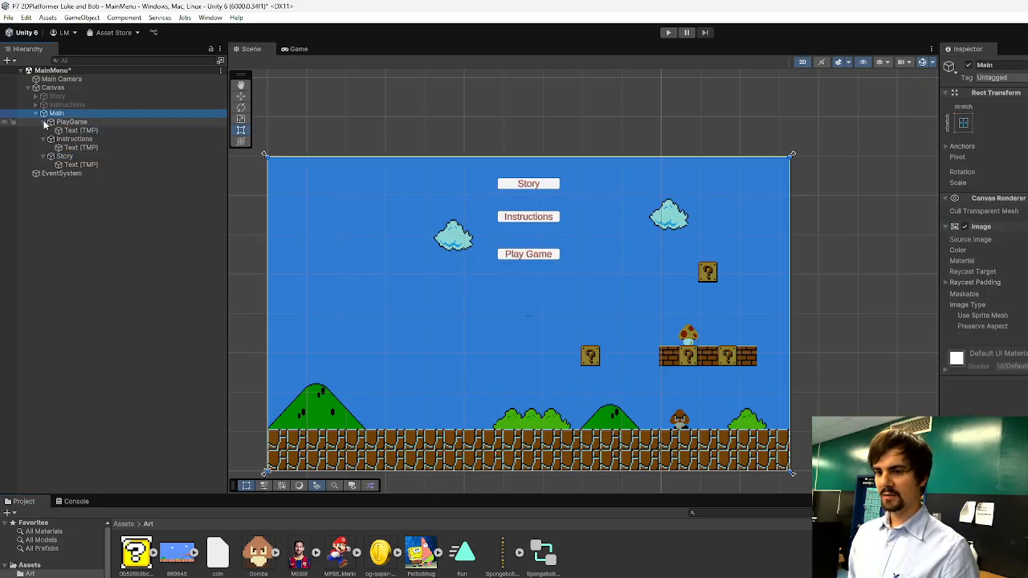
left_click(36, 114)
left_click(55, 106)
left_click(56, 98)
left_click(57, 106)
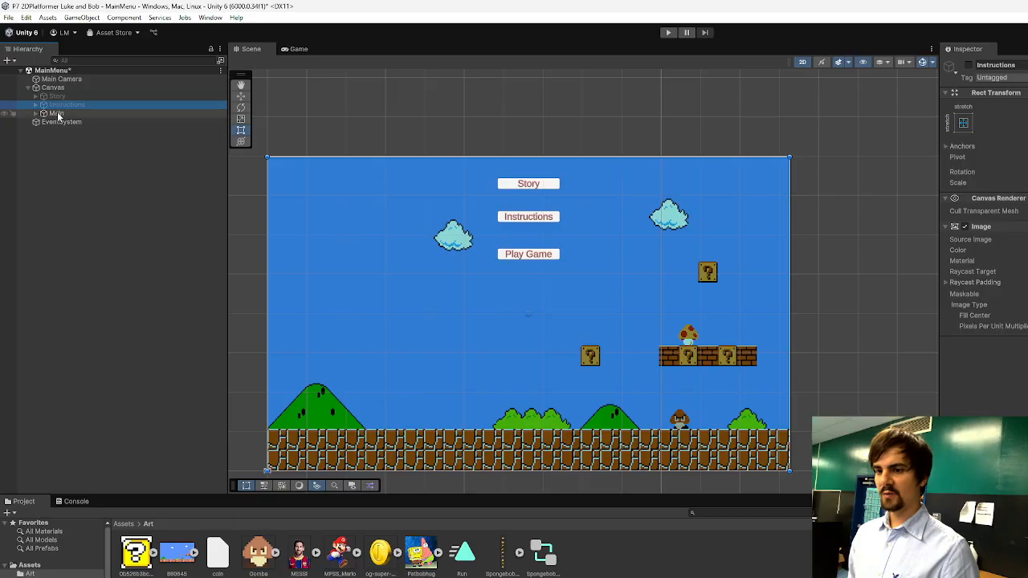
Deactivate the Main panel and activate the Story panel.
left_click(58, 114)
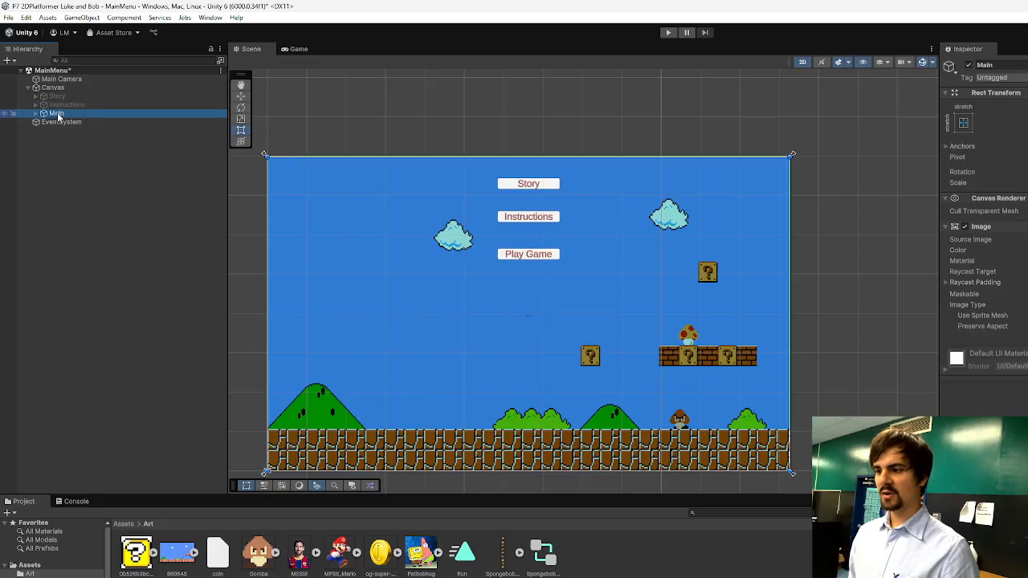
left_click(968, 65)
key("Up")
key("Up")
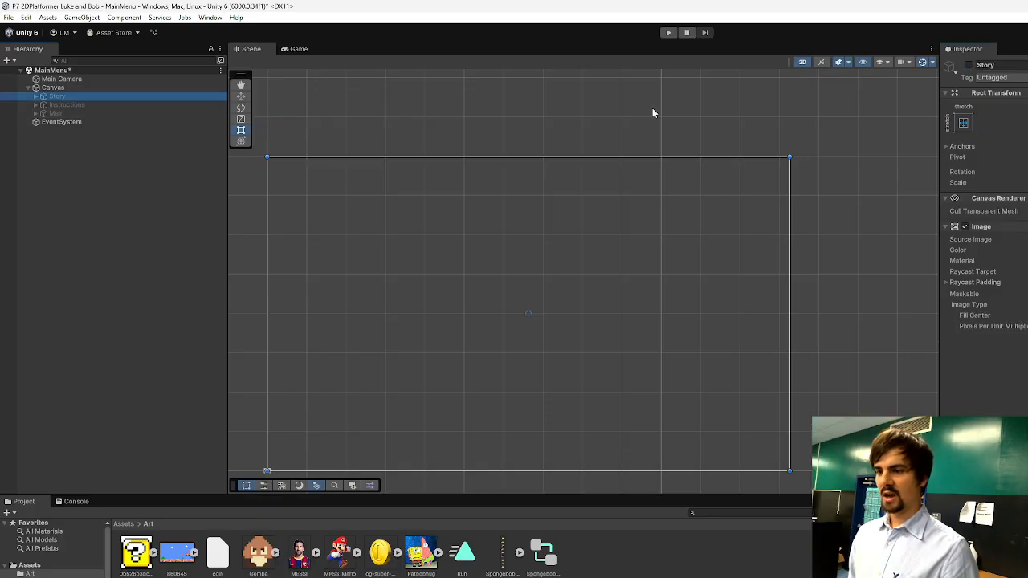
left_click(968, 66)
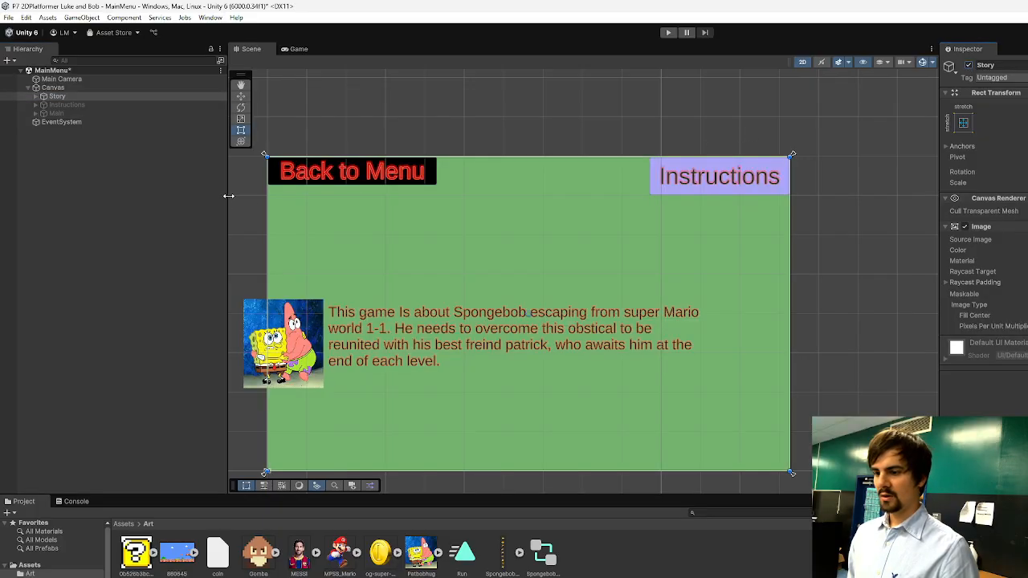
Anchor the Story panel's RawImage of Spongebob and Patrick to the middle left.
left_click_drag(229, 196, 145, 197)
left_click(282, 337)
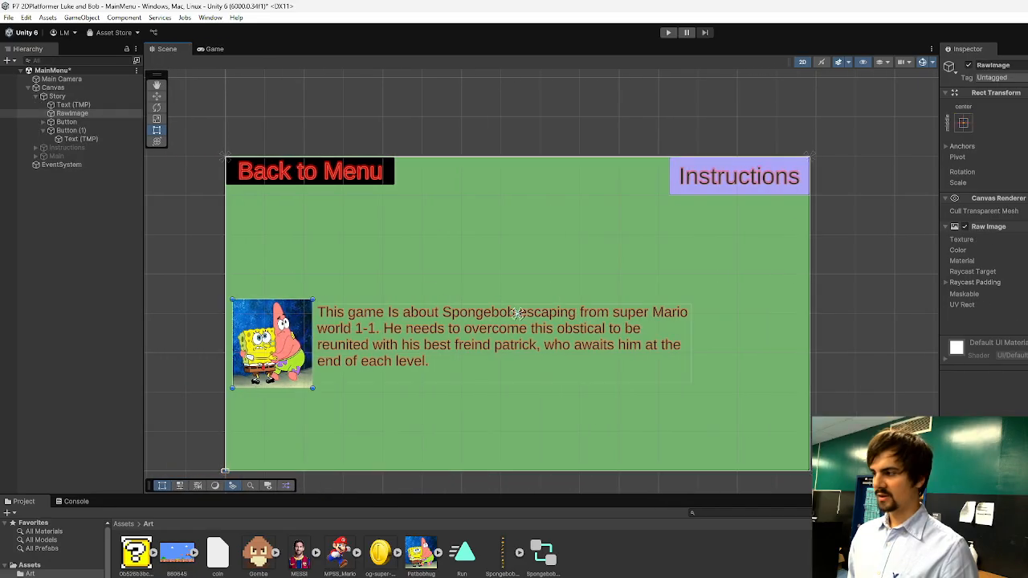
left_click(963, 123)
left_click(1000, 231)
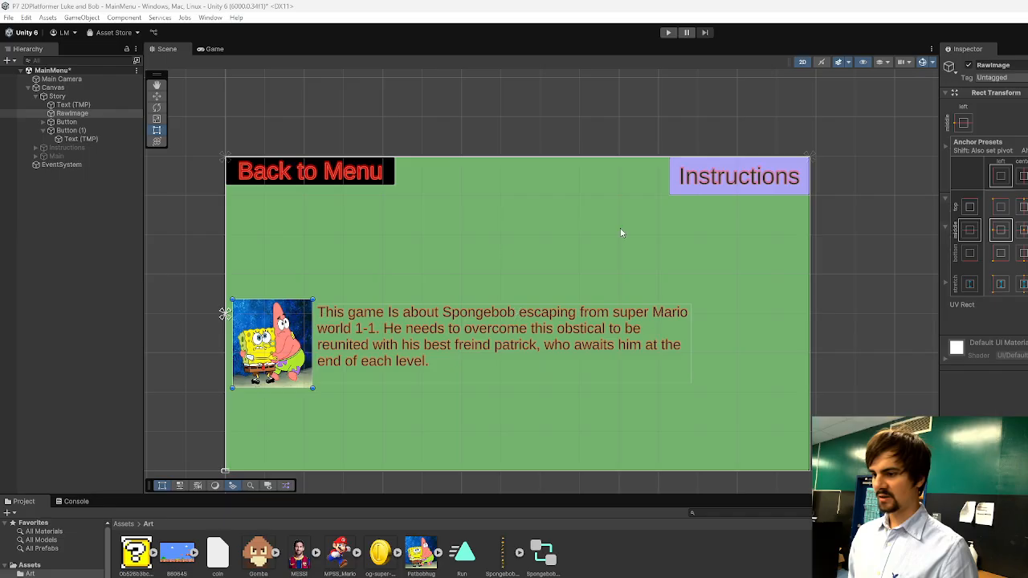
left_click(315, 182)
Centre the story text in the Story panel and move the RawImage to the middle of the panel's left edge.
left_click(534, 328)
left_click_drag(648, 313, 661, 298)
left_click(964, 122)
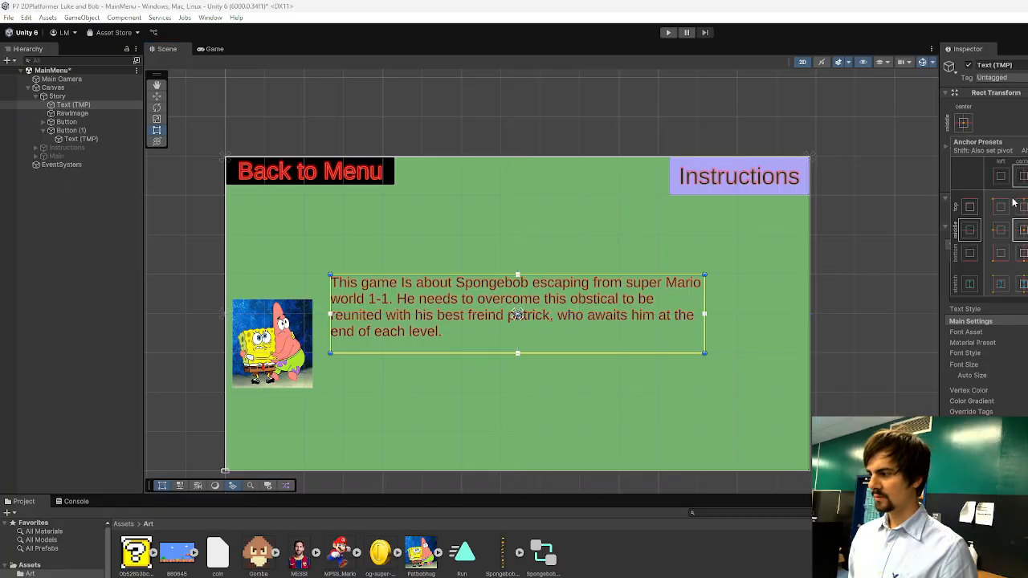
left_click_drag(301, 329, 285, 307)
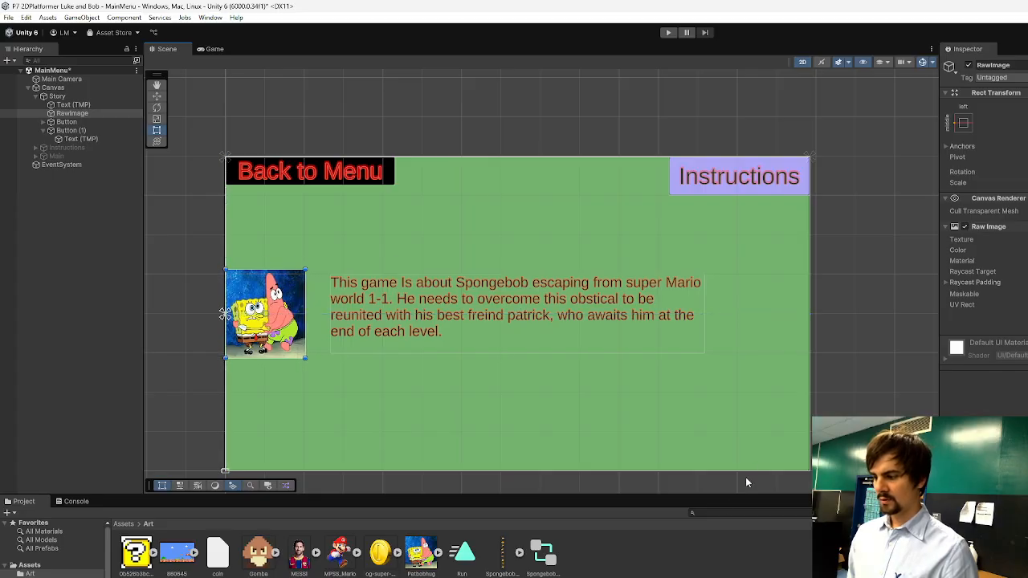
left_click_drag(725, 496, 737, 518)
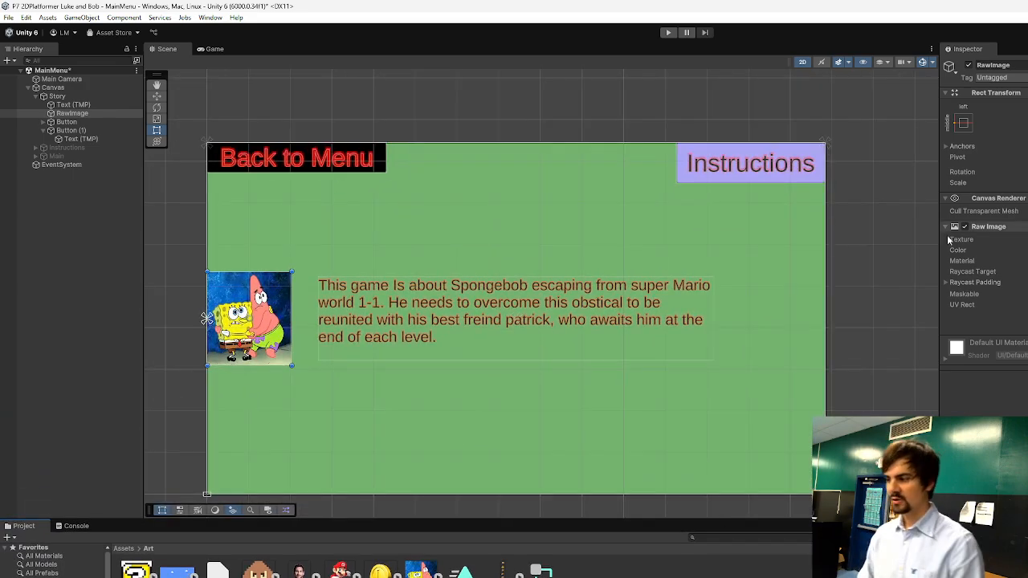
left_click_drag(940, 217, 914, 217)
Move the story text horizontally to the Story panel's right edge and anchor it to the middle right.
left_click(565, 304)
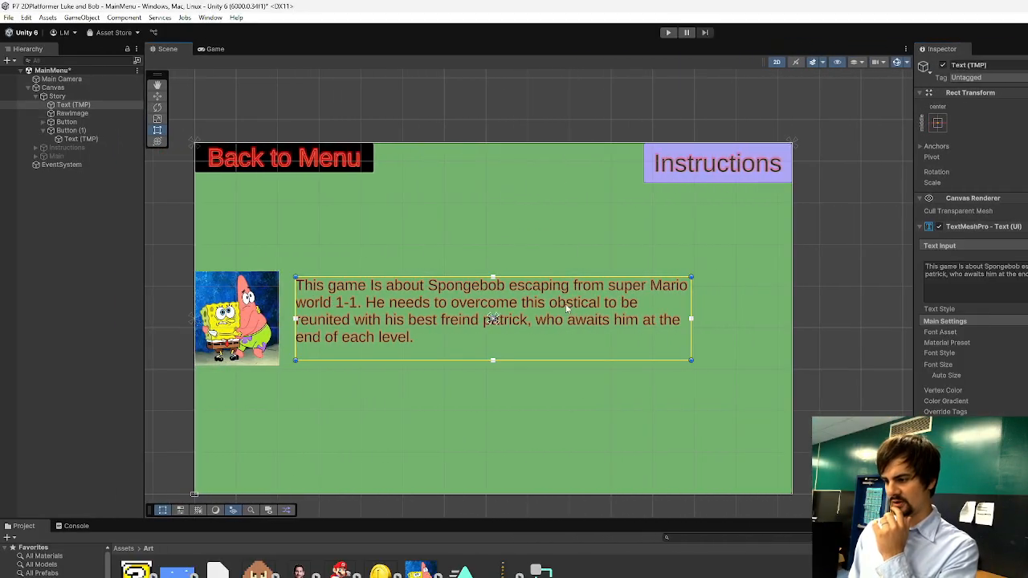
left_click_drag(568, 308, 668, 308)
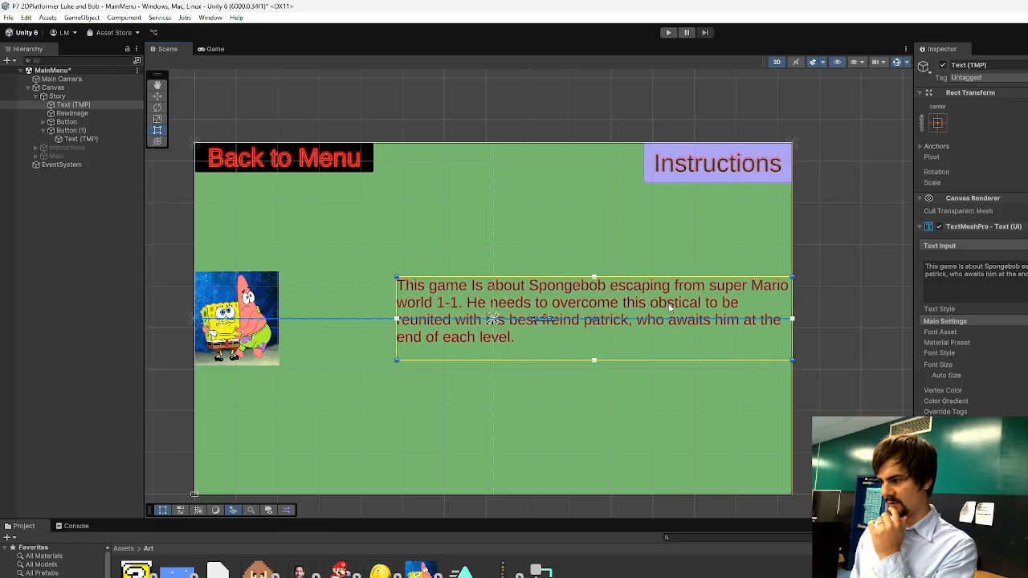
left_click(938, 123)
left_click(1020, 229)
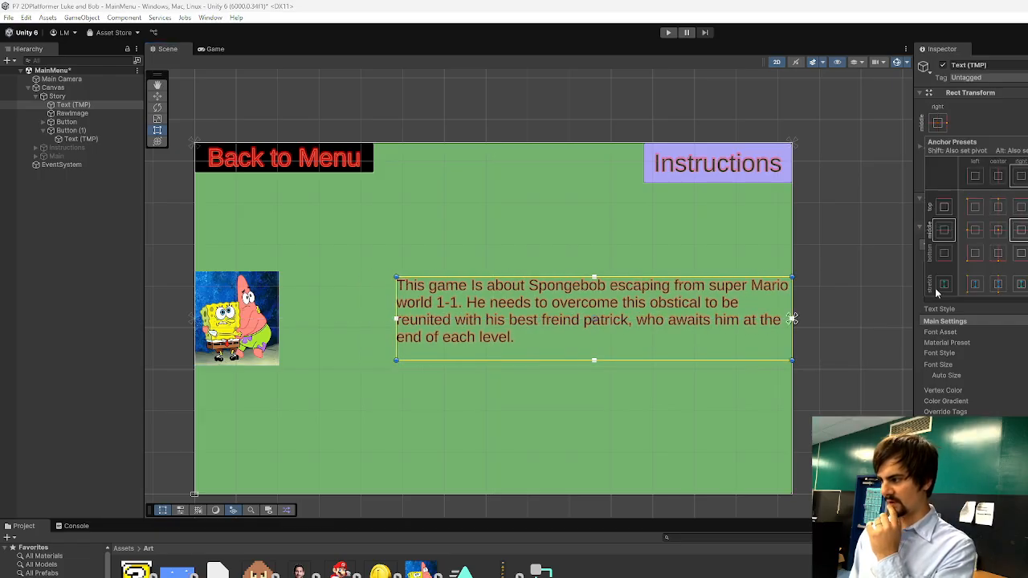
Resize the Scene view's width and height to check how the Story panel's anchored elements adapt.
left_click_drag(916, 361, 858, 354)
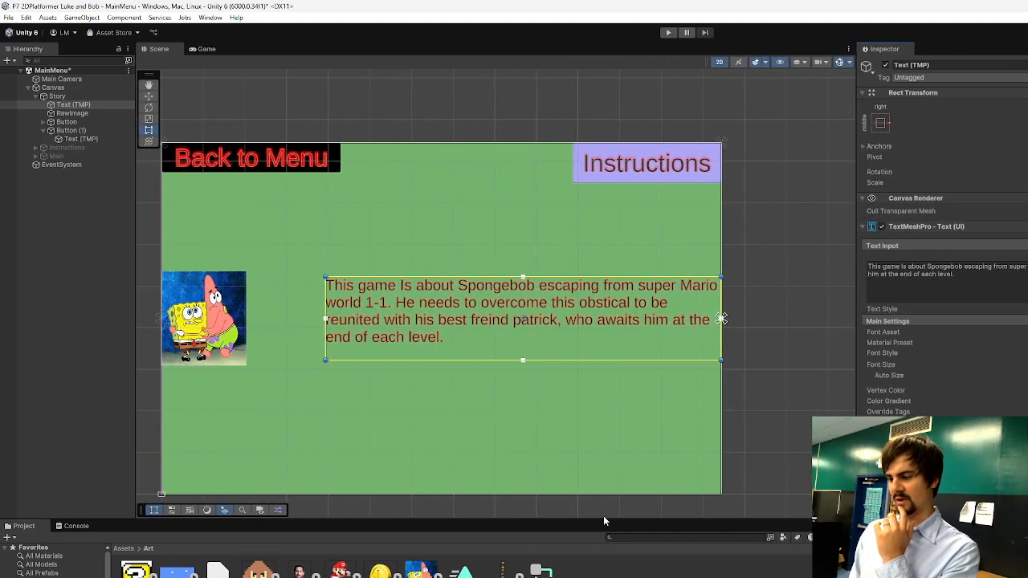
left_click_drag(578, 522, 577, 447)
left_click_drag(551, 488, 551, 531)
left_click(796, 374)
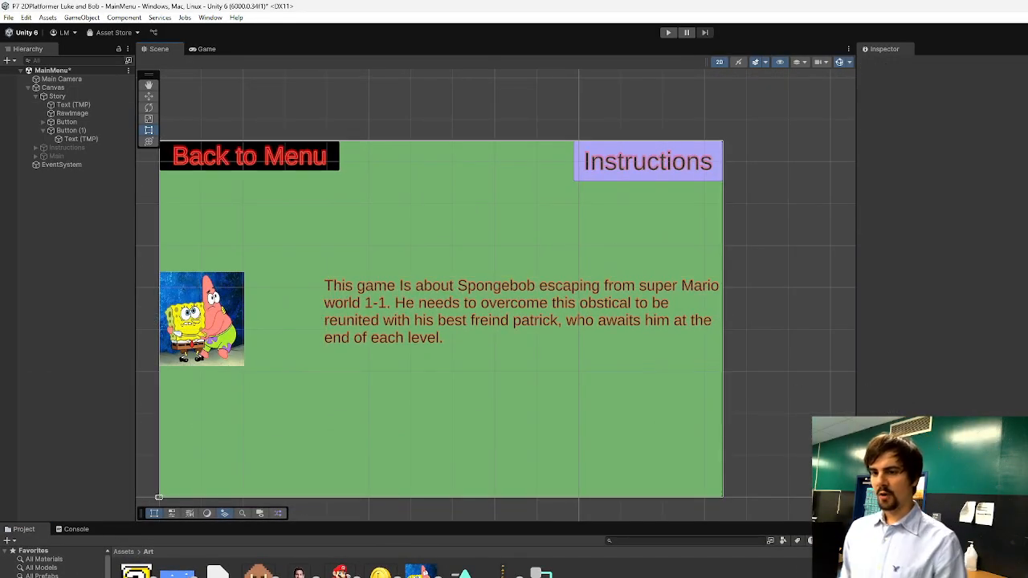
Toggle the Story panel off and on, and briefly activate the Instructions panel to preview both layouts.
left_click(36, 97)
left_click(50, 97)
left_click(886, 65)
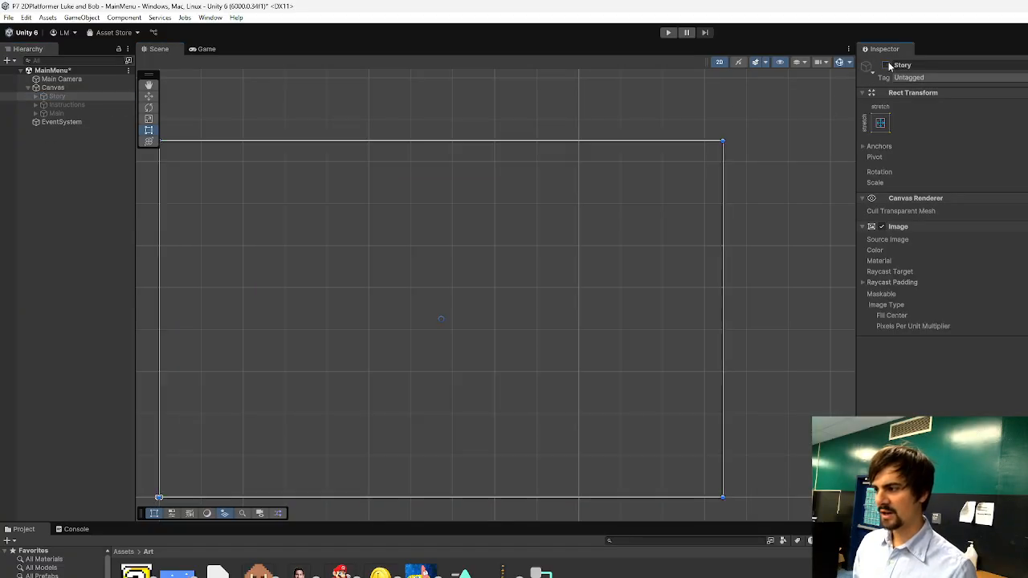
left_click(886, 65)
left_click(72, 103)
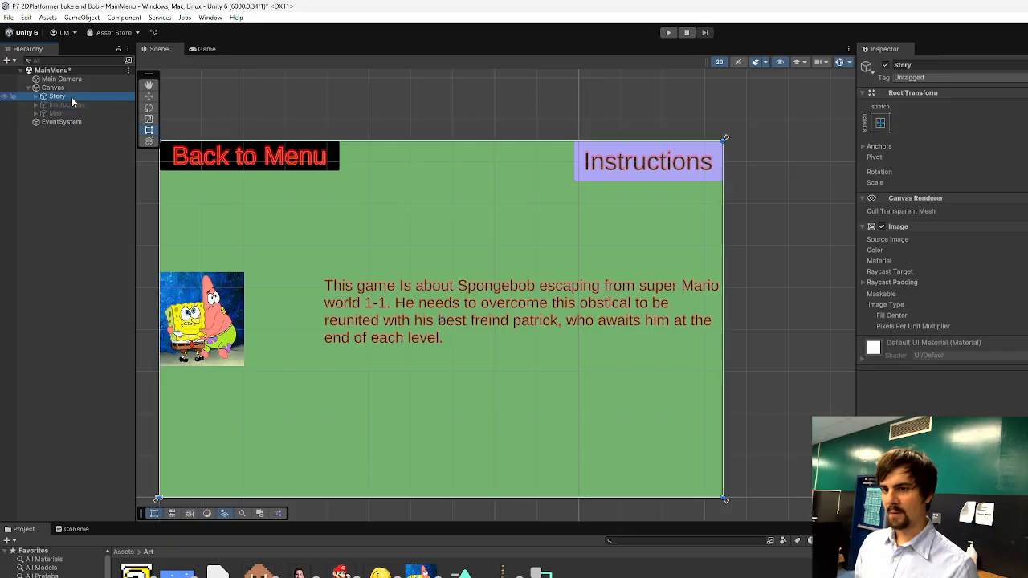
left_click(886, 65)
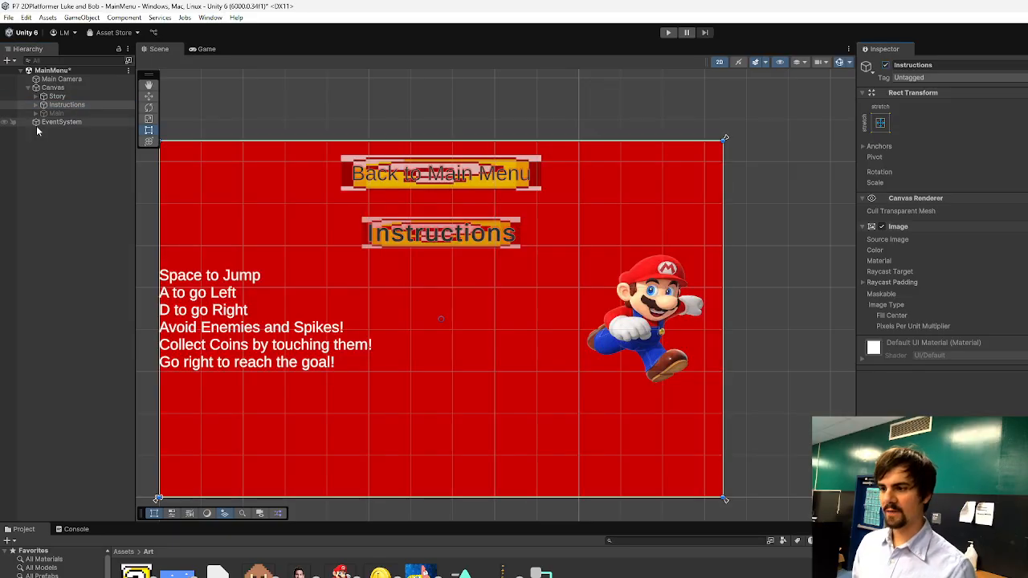
left_click(71, 105)
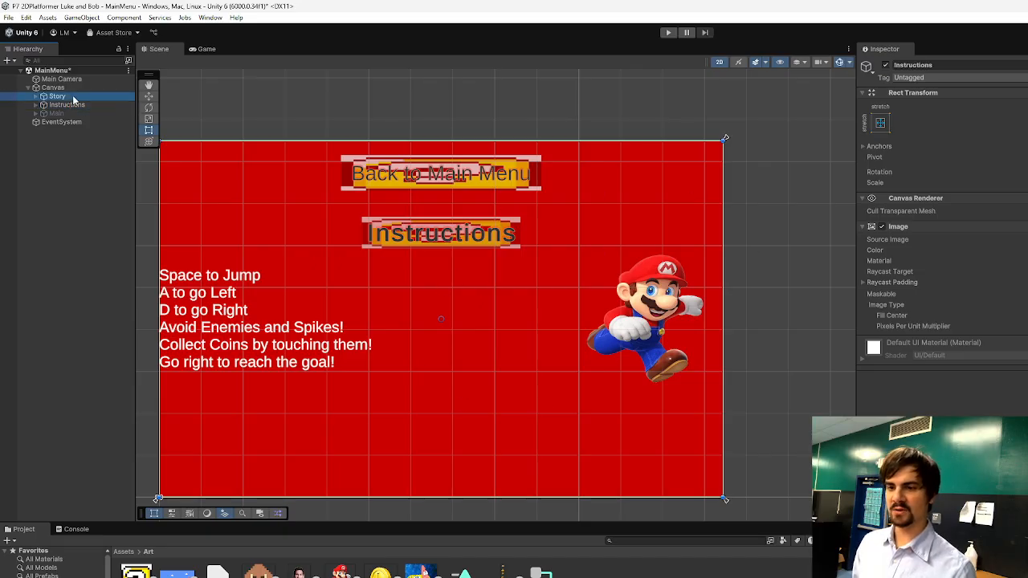
left_click(886, 66)
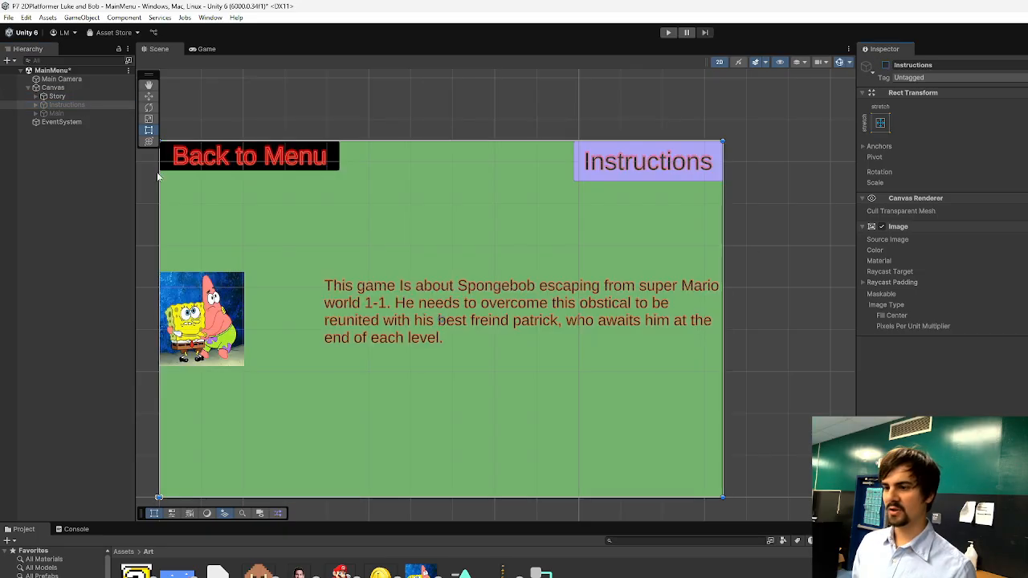
Inspect the Story and Main panels and the Story panel's Instructions and Back to Menu buttons.
left_click(61, 97)
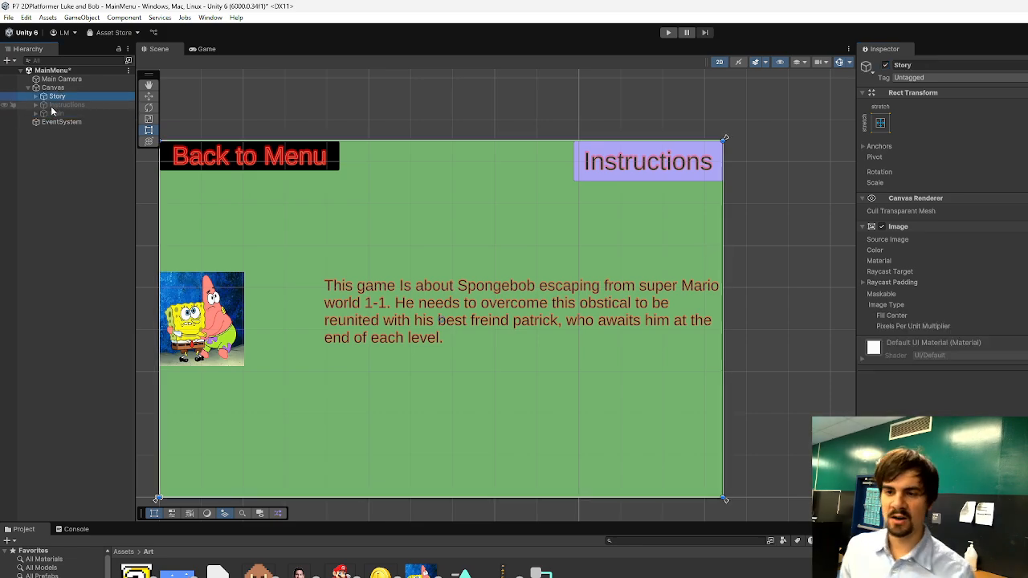
left_click(58, 113)
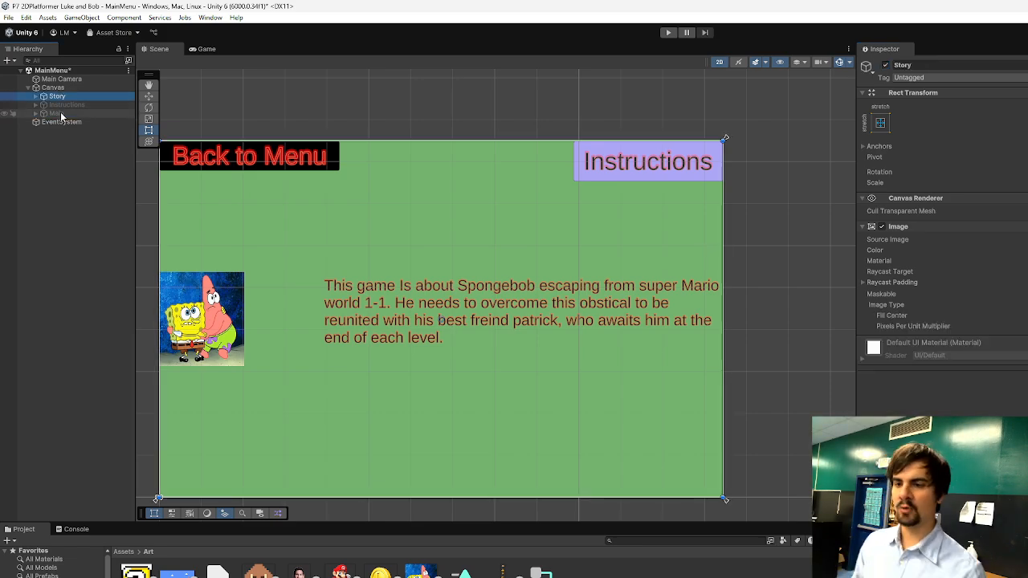
left_click(639, 172)
left_click(273, 159)
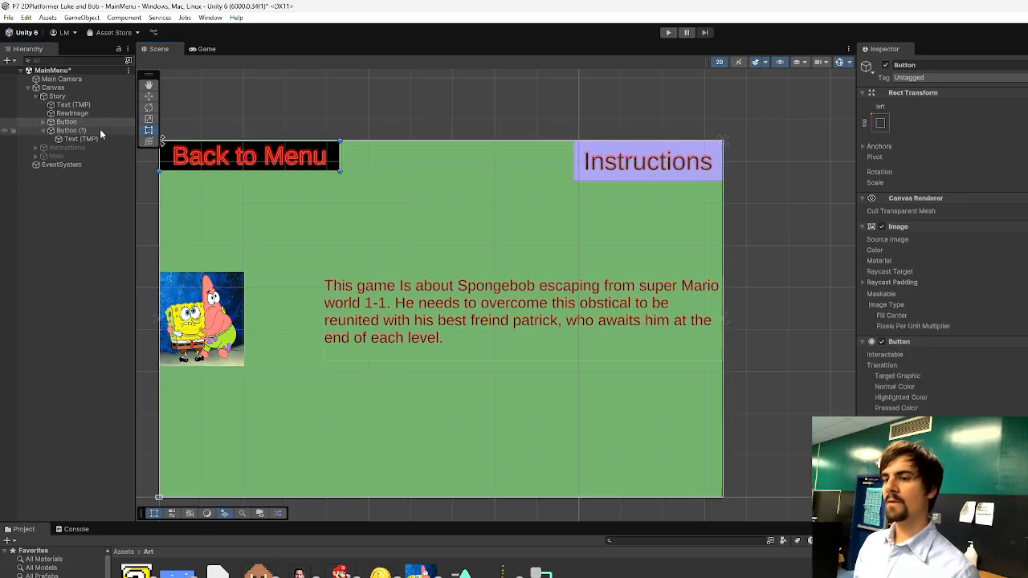
left_click(34, 100)
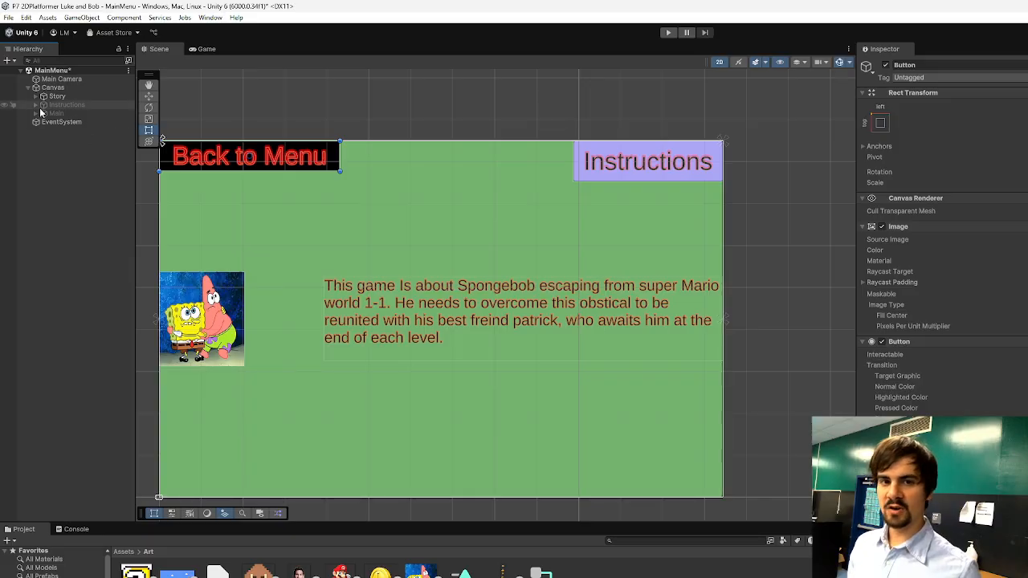
Switch to Chrome, open the school profile and sign in to Schoology with the school Google account.
key("alt+Tab")
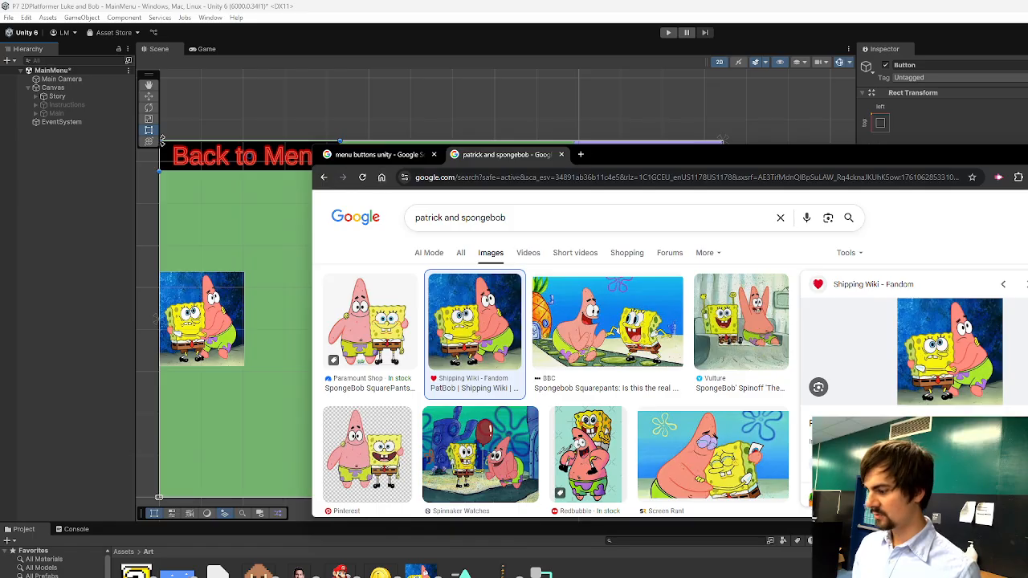
left_click(1027, 178)
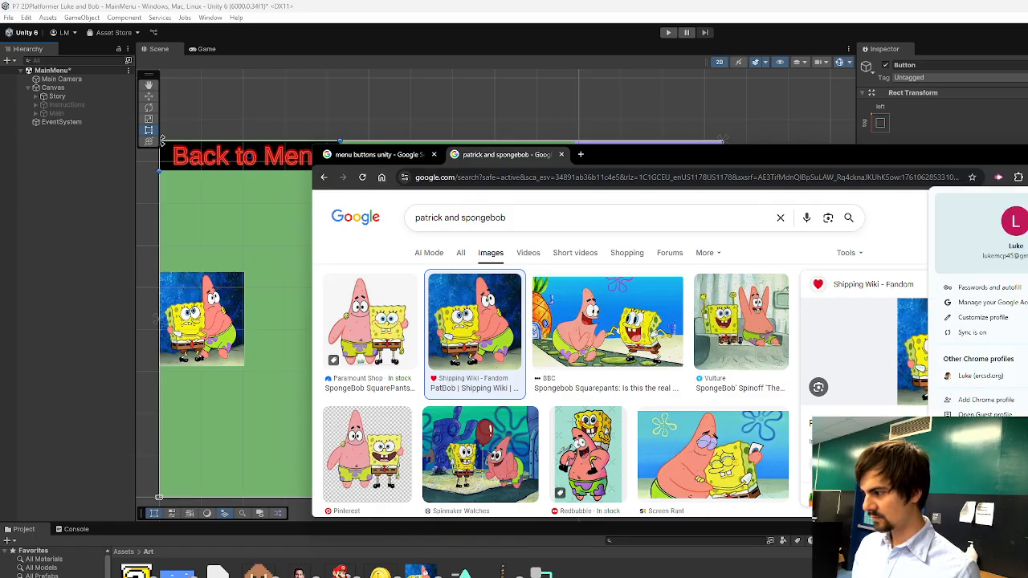
left_click(981, 372)
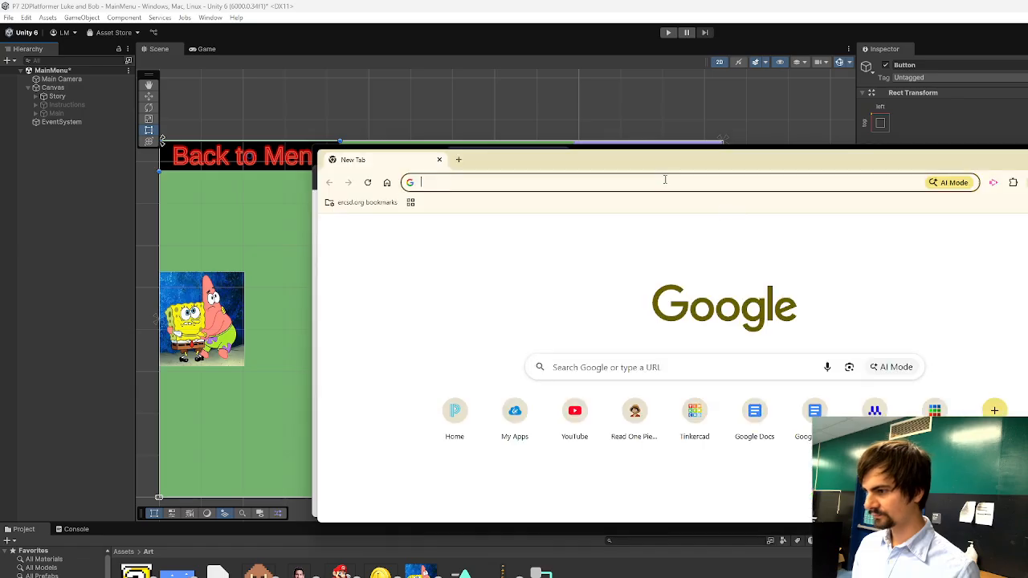
left_click(363, 203)
left_click(384, 275)
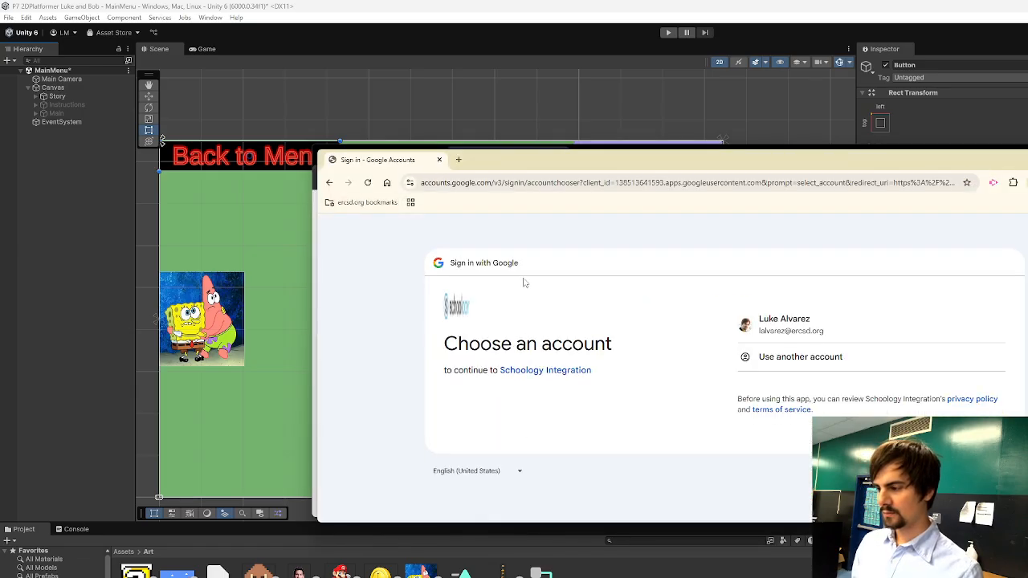
left_click(795, 323)
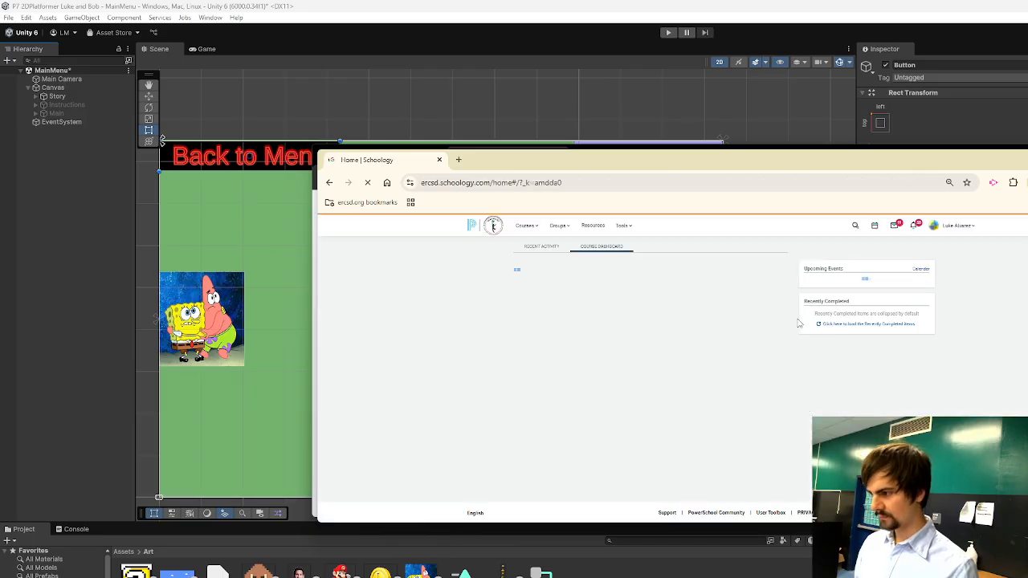
Open the updates of the Game Design & Development Period 1 Semester 1 course and find the Classroom coding AI assistant post.
left_click(531, 228)
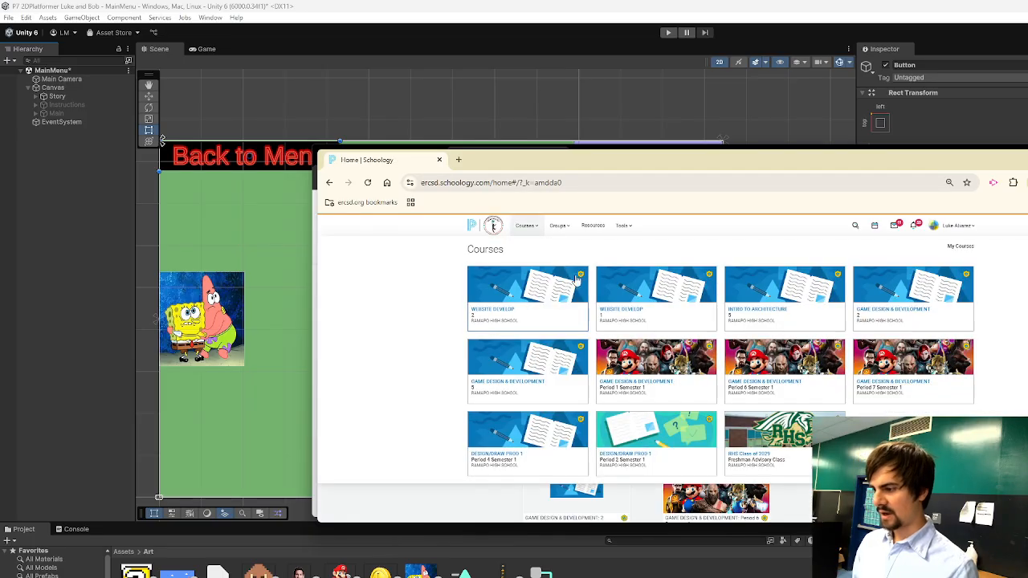
left_click(656, 376)
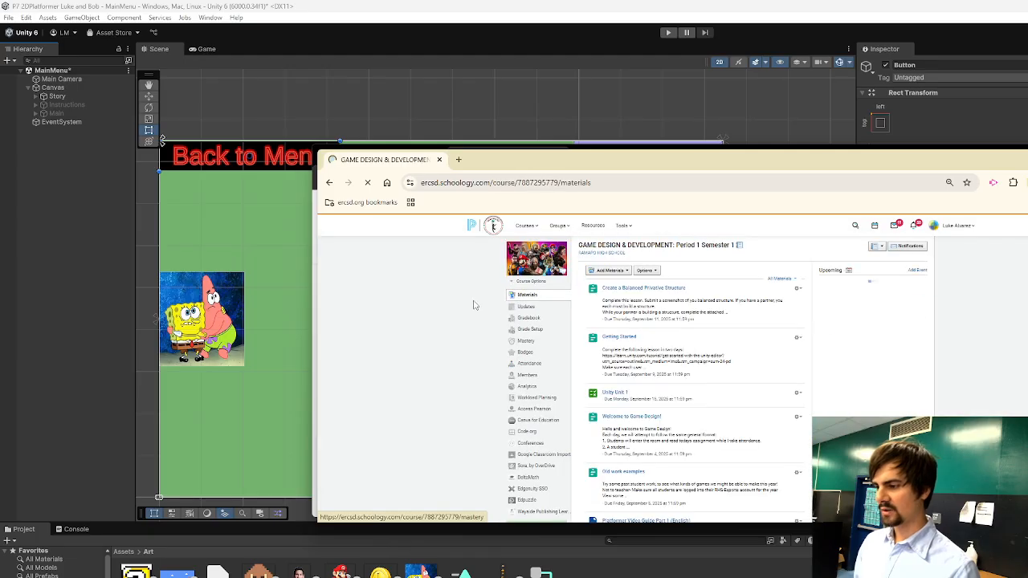
left_click(527, 307)
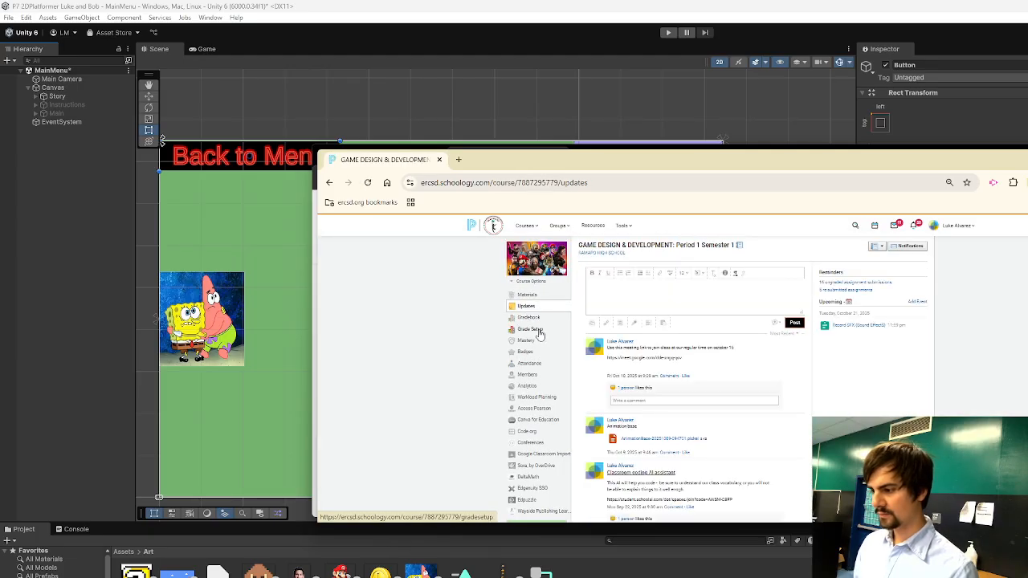
scroll(646, 394, "down", 2)
Copy the link from the Classroom coding AI assistant post and open it in the same browser tab.
triple_click(642, 394)
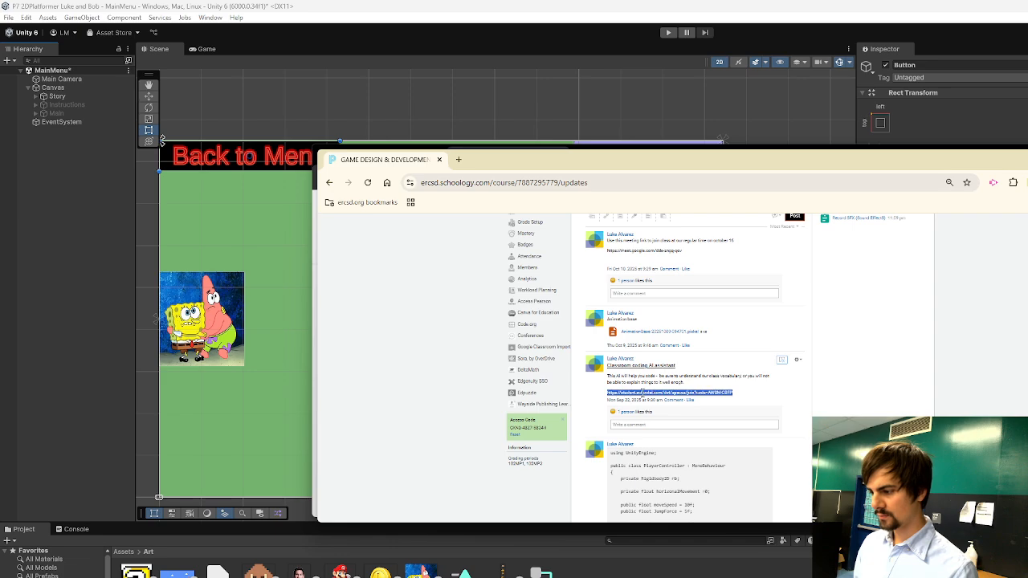
key("ctrl+c")
key("ctrl+l")
key("ctrl+v")
key("Return")
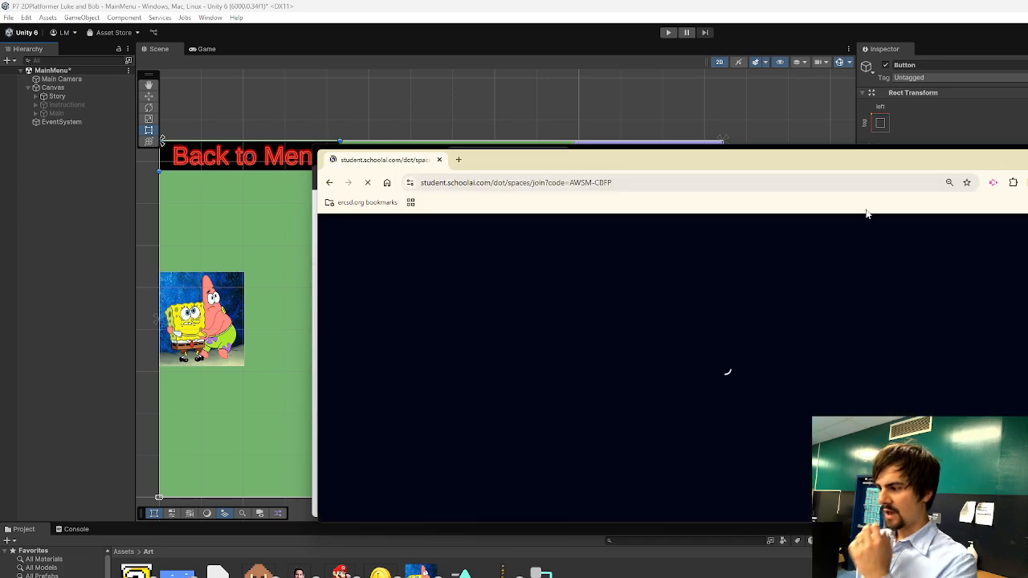
Join the SchoolAI coding space using the saved nickname.
left_click(675, 391)
left_click(723, 420)
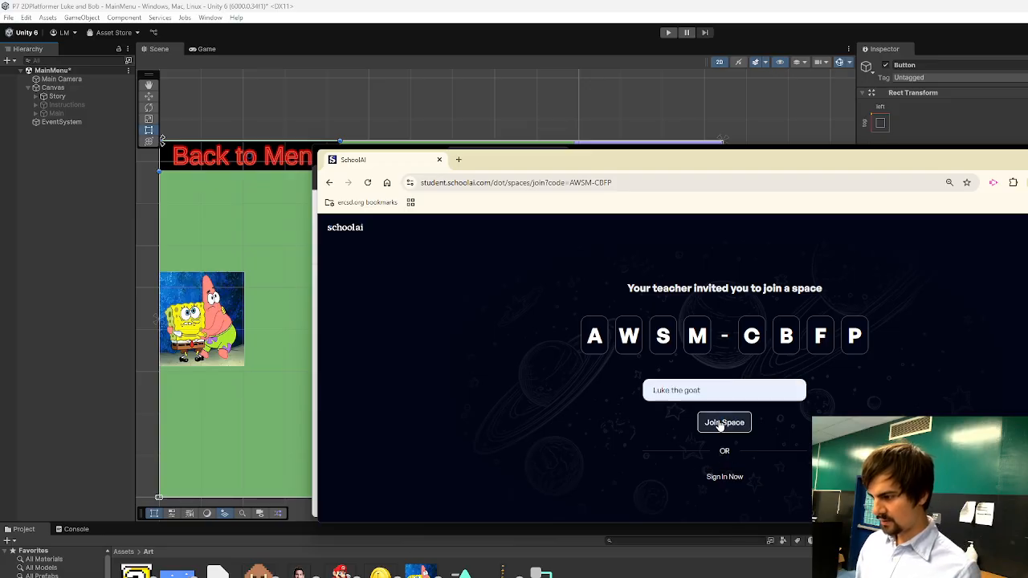
left_click(723, 424)
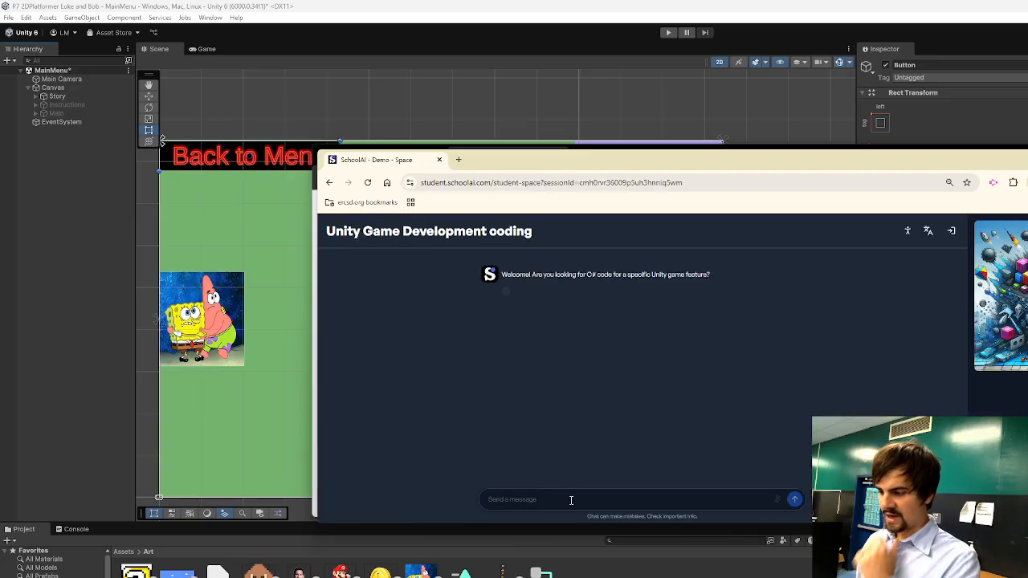
Write a chat message requesting a main menu controller that manages 3 panels called "Instructions", "story" and "Main".
type("I nee")
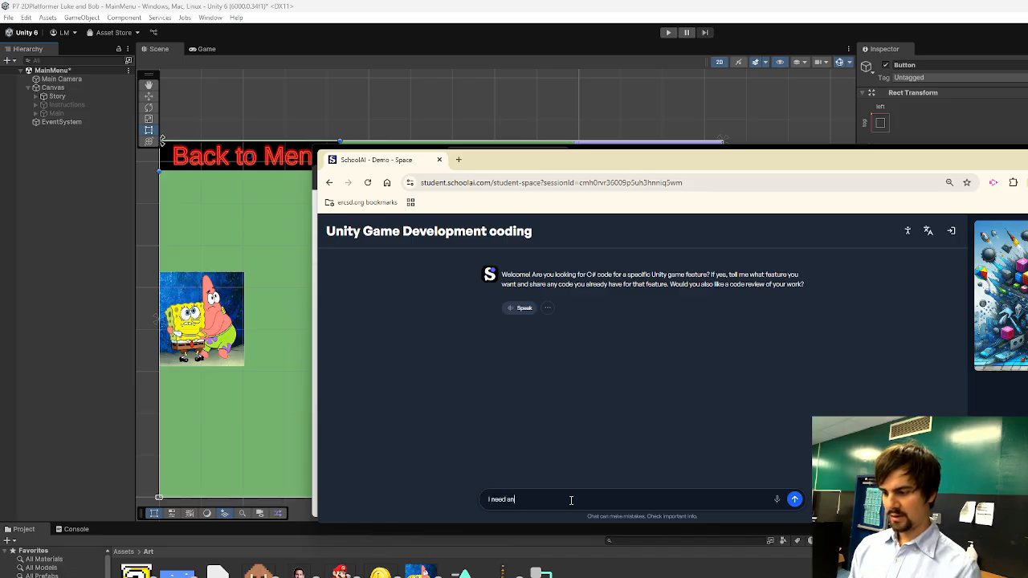
type("d a controller f")
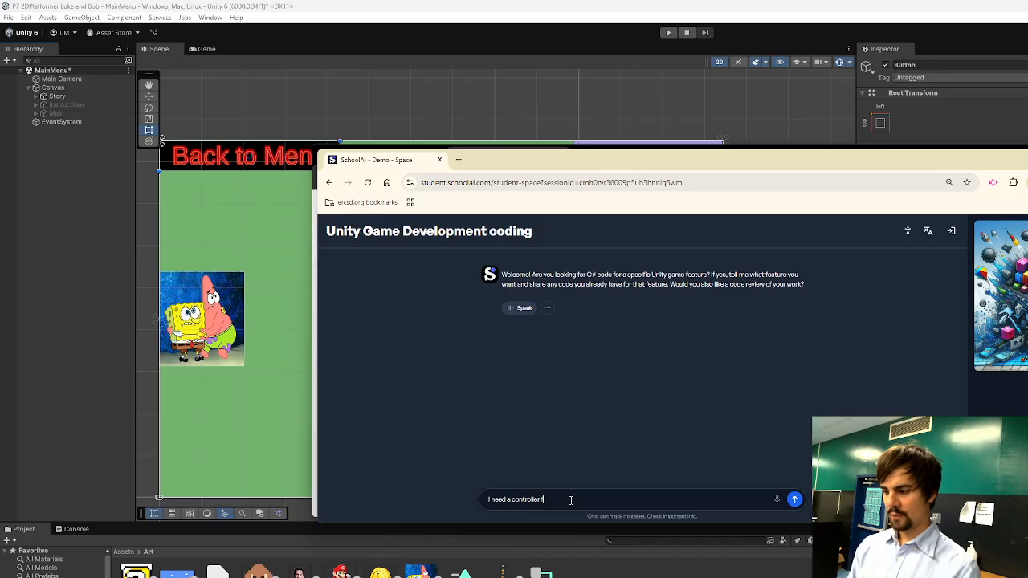
type("or my main menu. This")
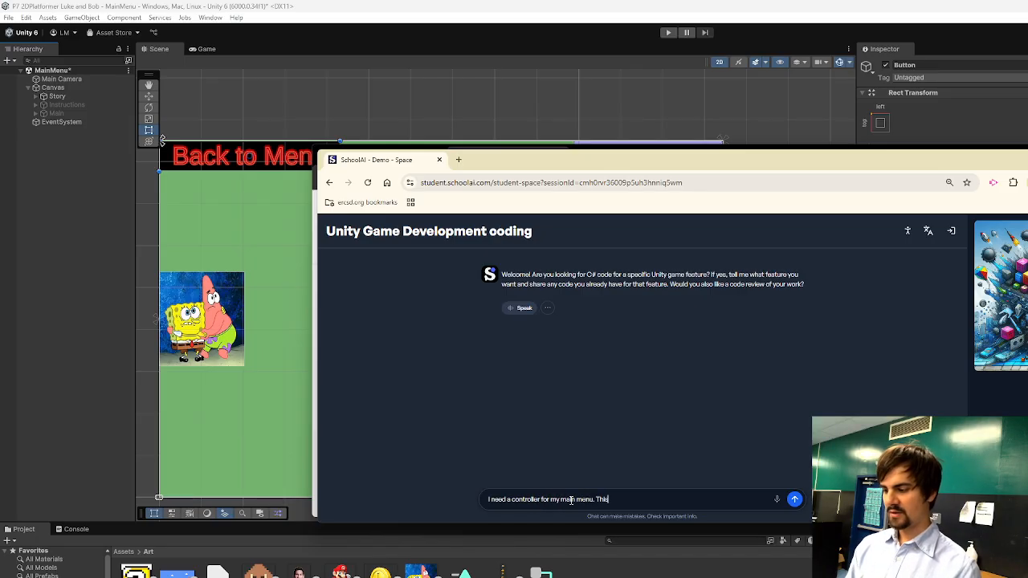
type(" controller sh")
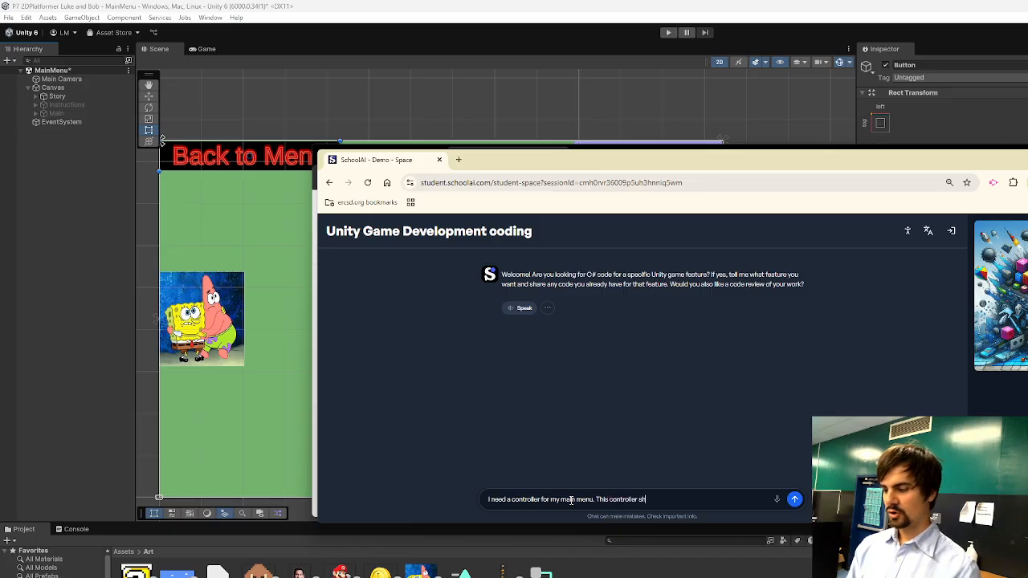
type("ould manage 3 Panles. The")
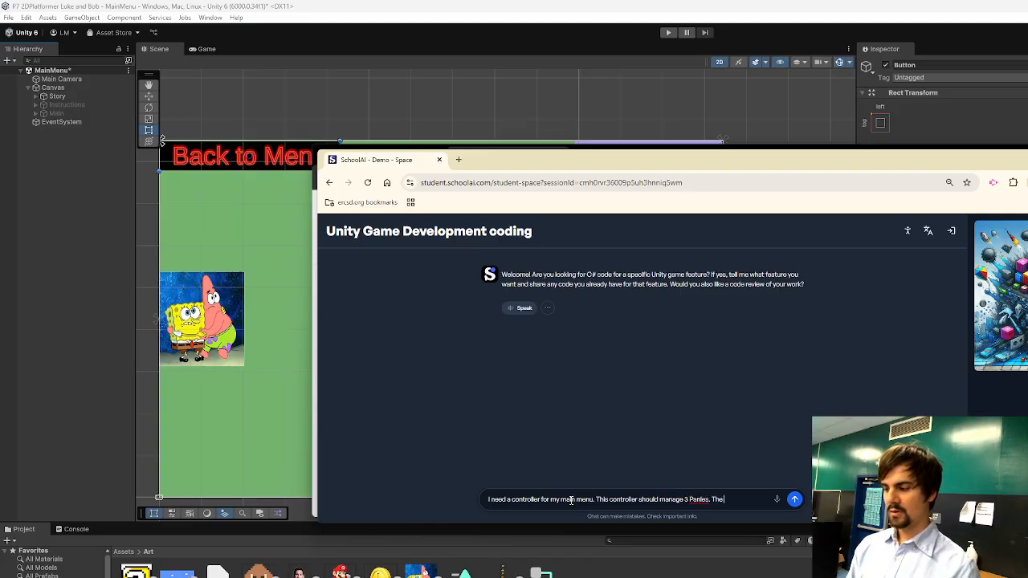
type(" panles are cal")
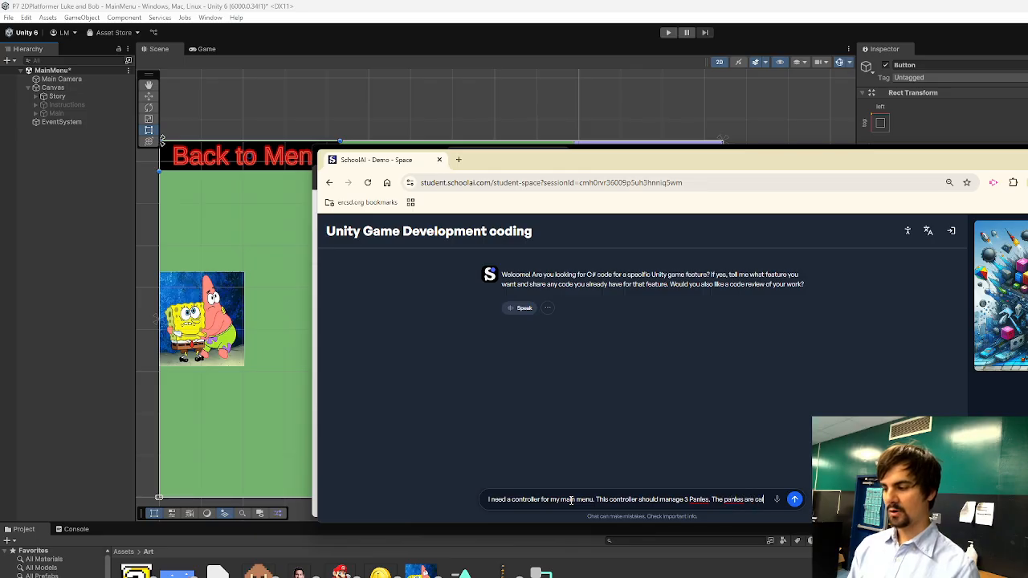
type("led \"Instructions\" \"story")
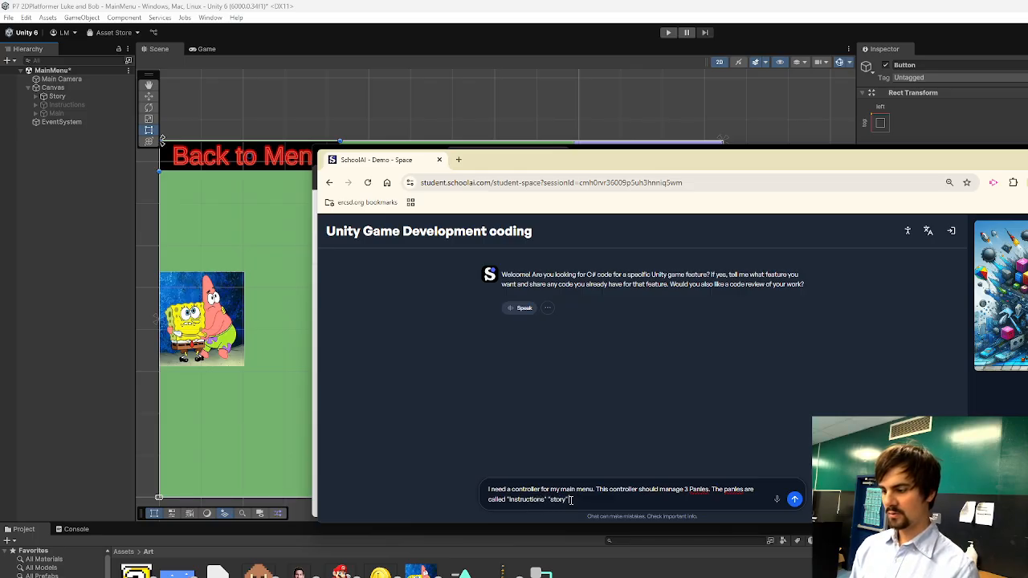
type("Main")
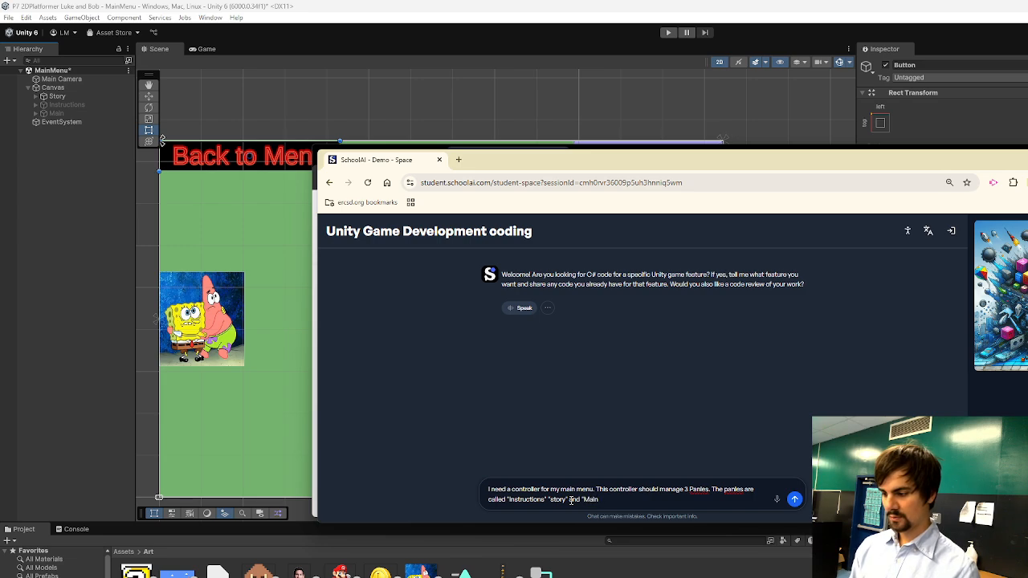
type("\". The co")
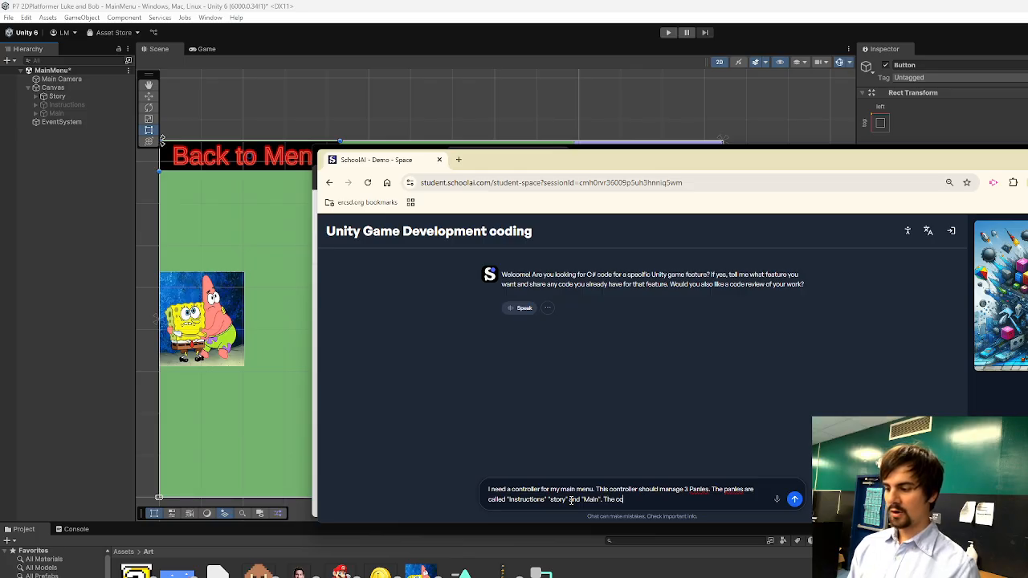
type("ntroller shou")
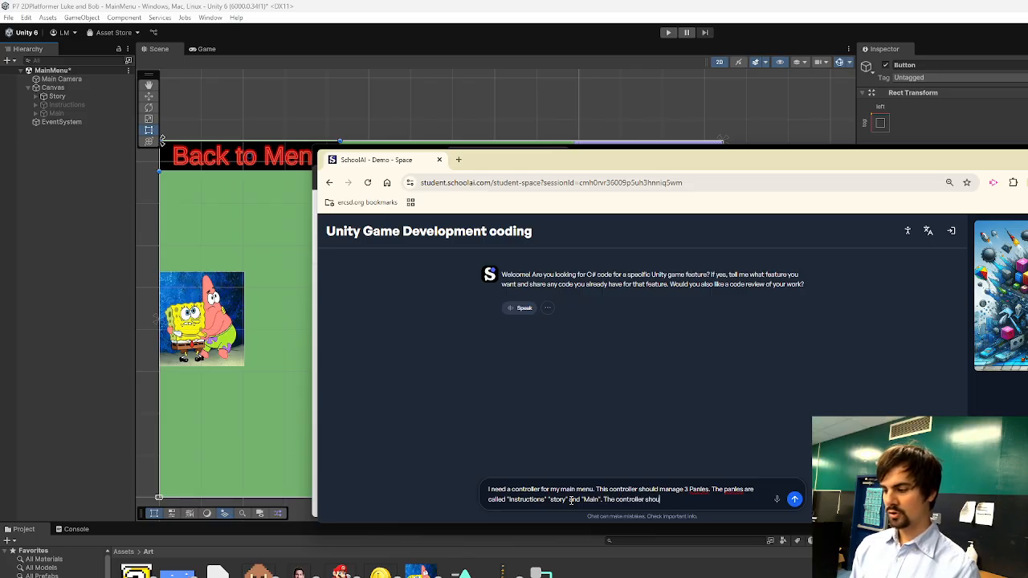
type("ld have a")
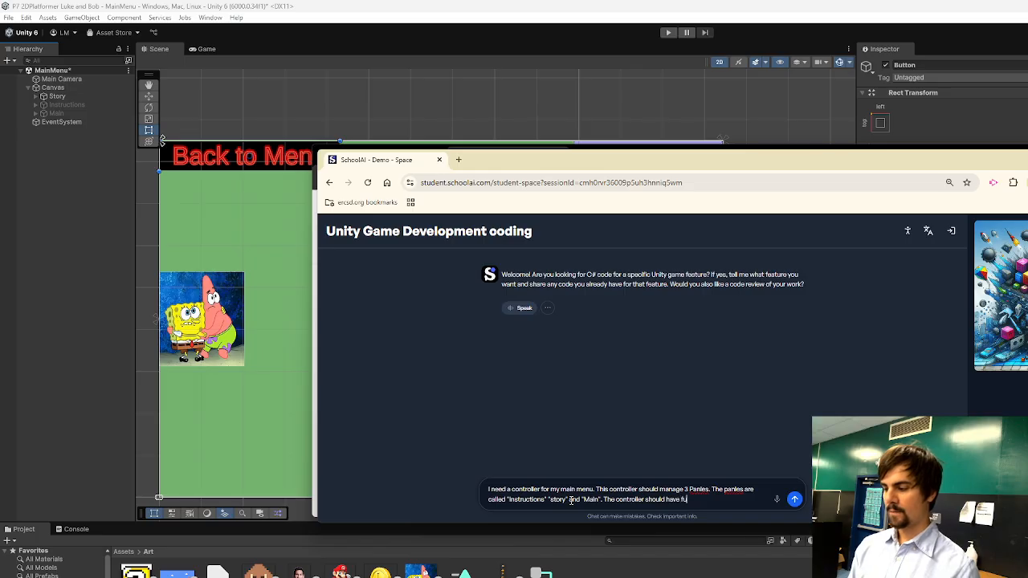
type("nctions that")
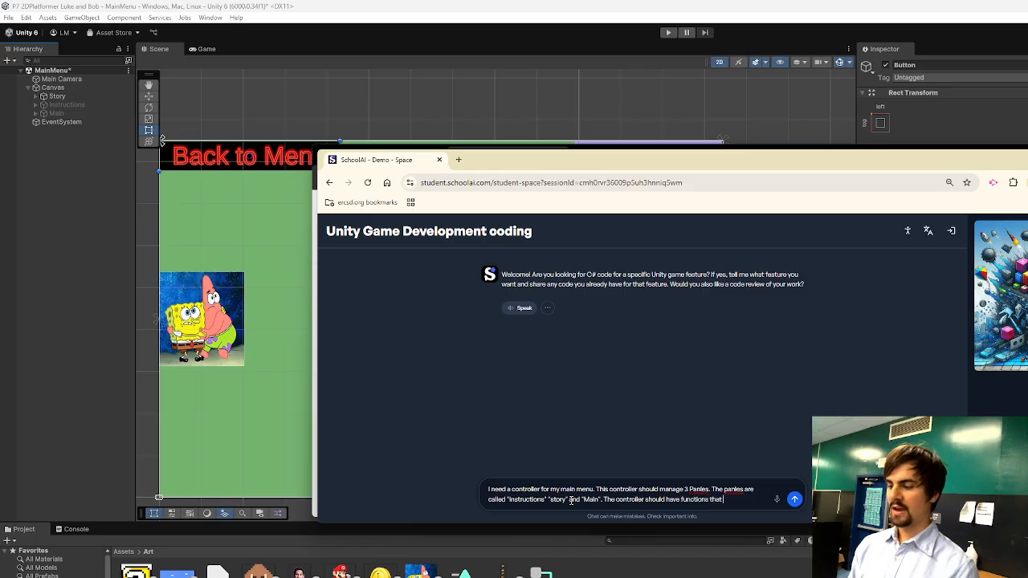
type(" are called by the")
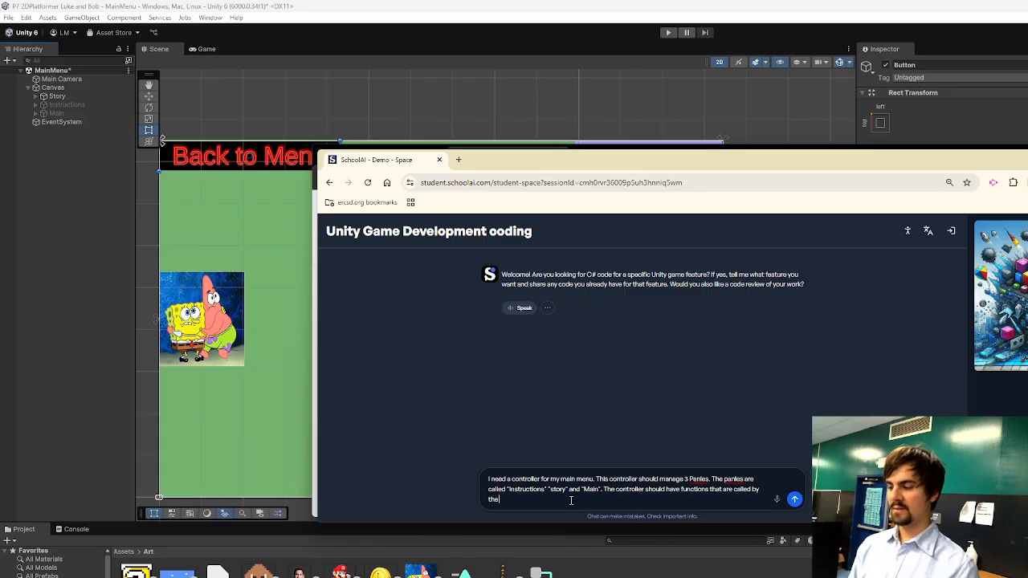
type(" buttons to d")
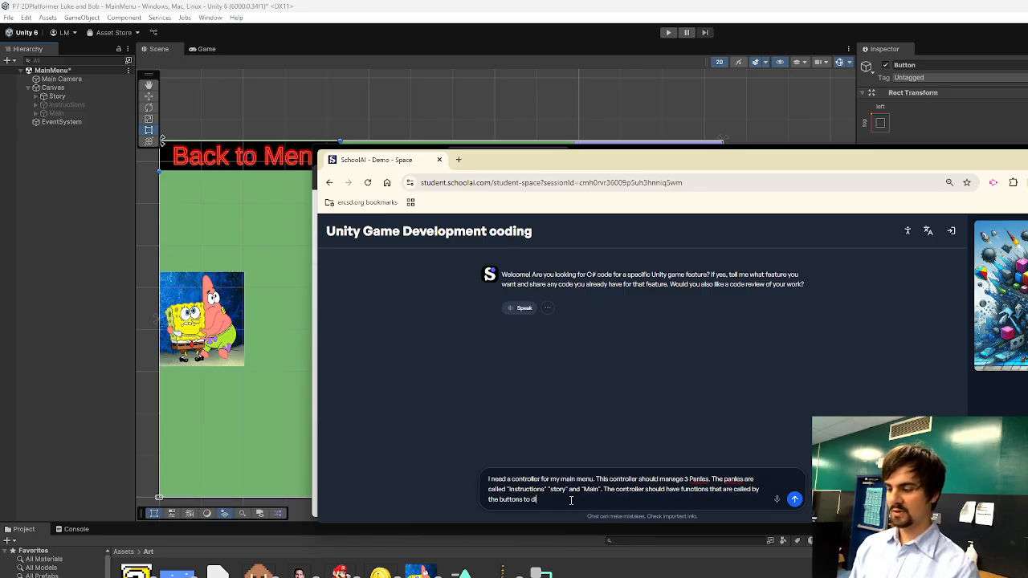
type("isplay these")
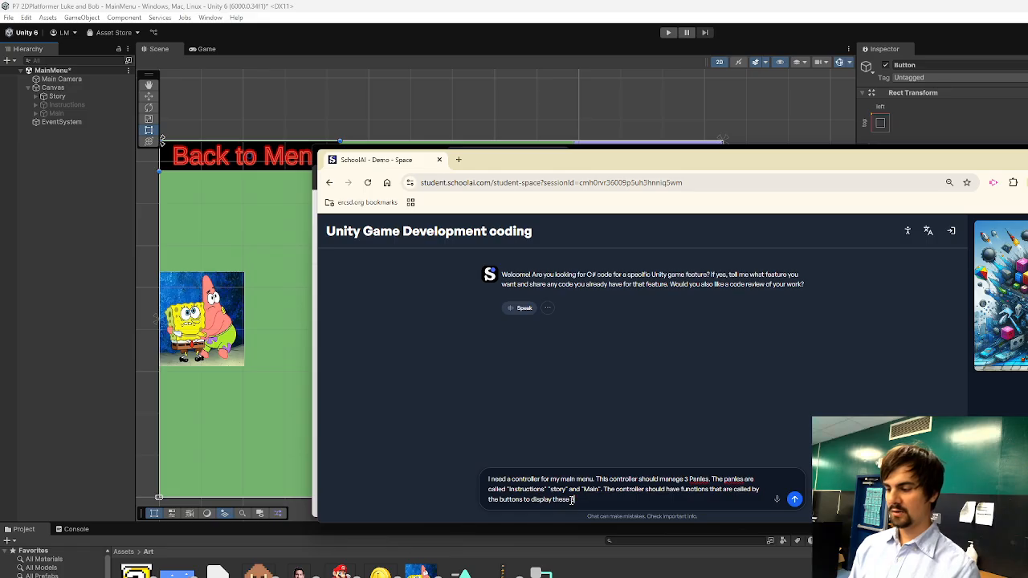
type(" 3 panles. ")
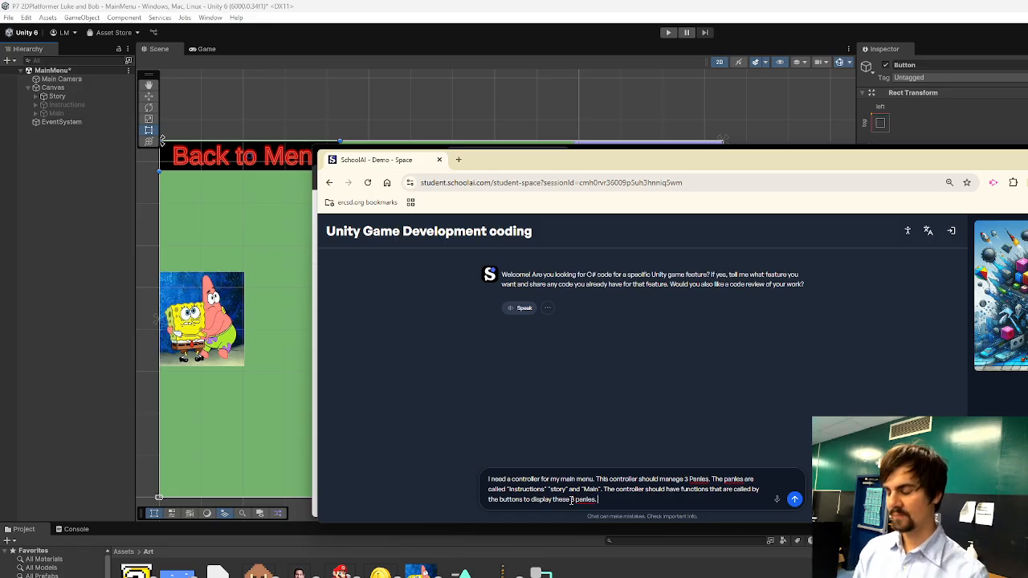
type("Finally")
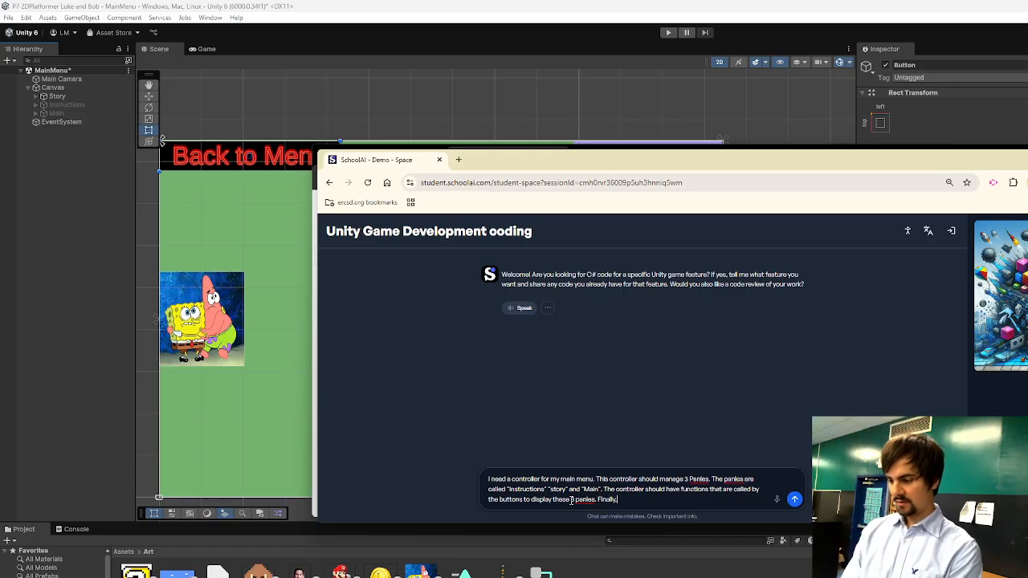
type(", we need on")
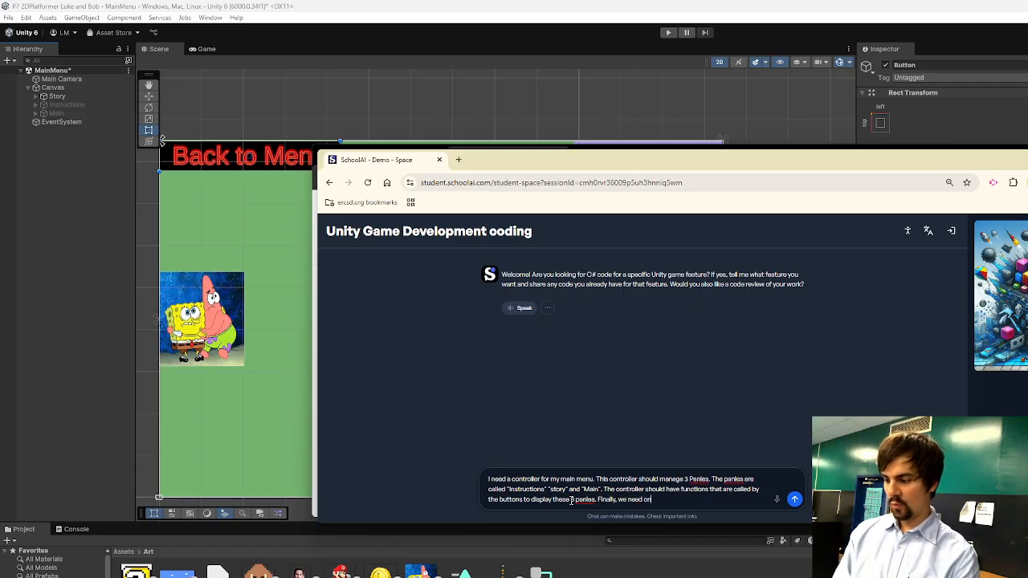
type("e more function to play a sc")
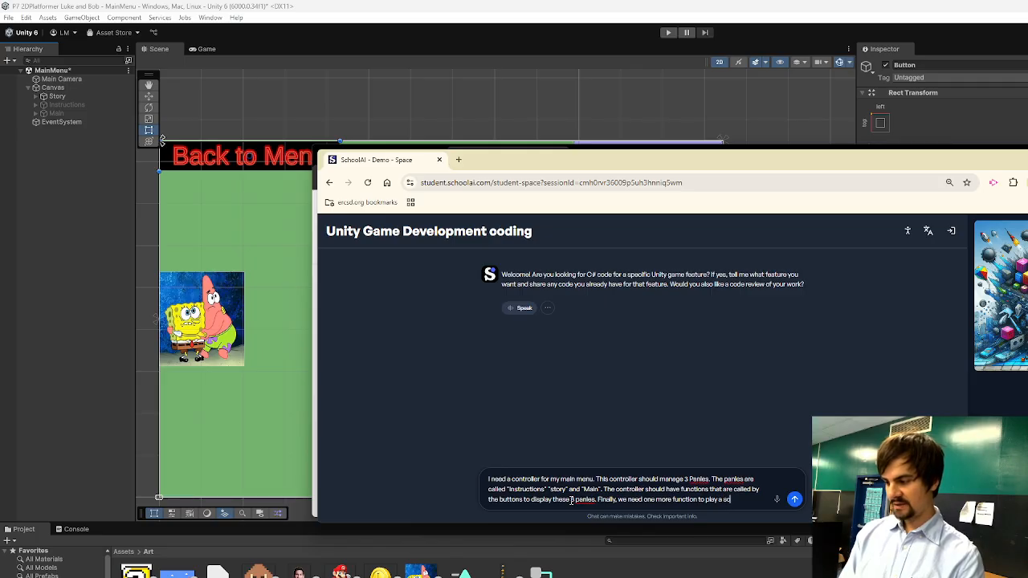
type("ene w")
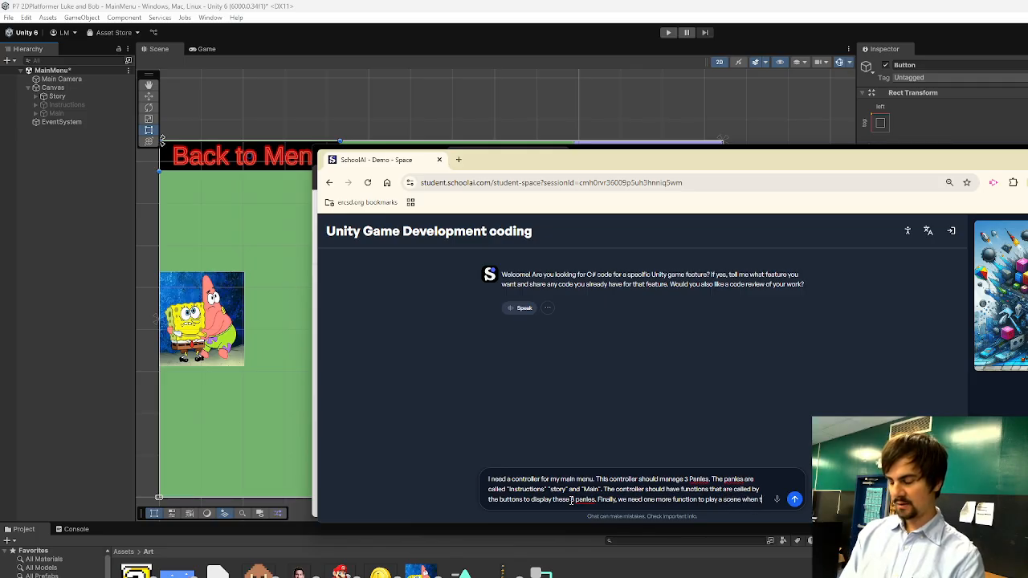
type("hen its button")
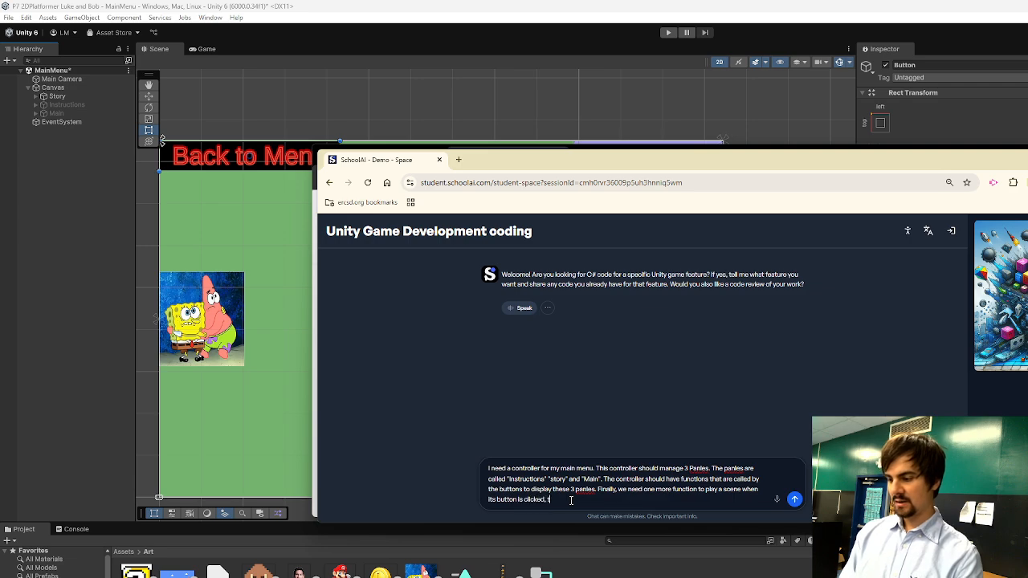
type(" is clicked, this is the start")
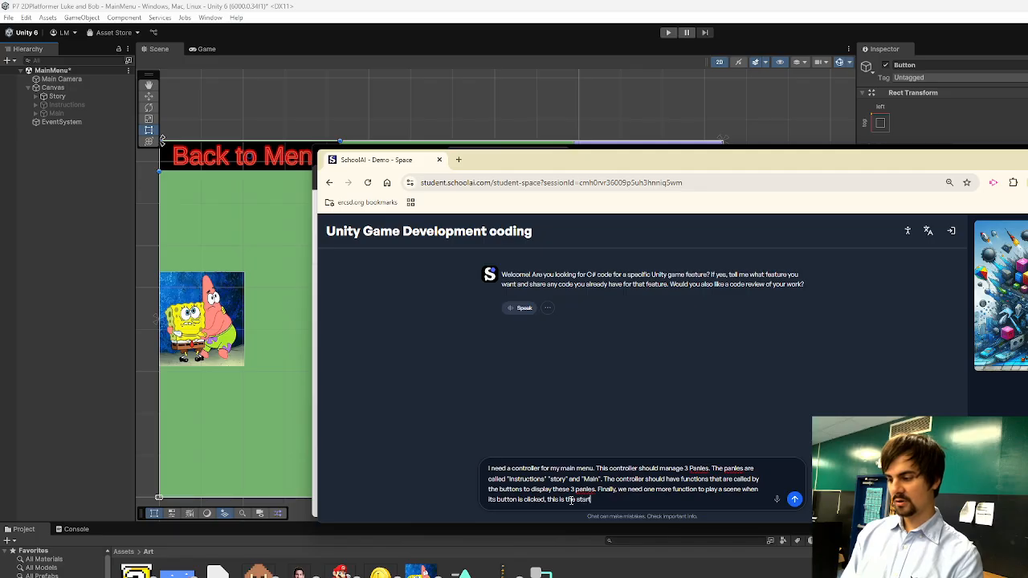
type(" game button.")
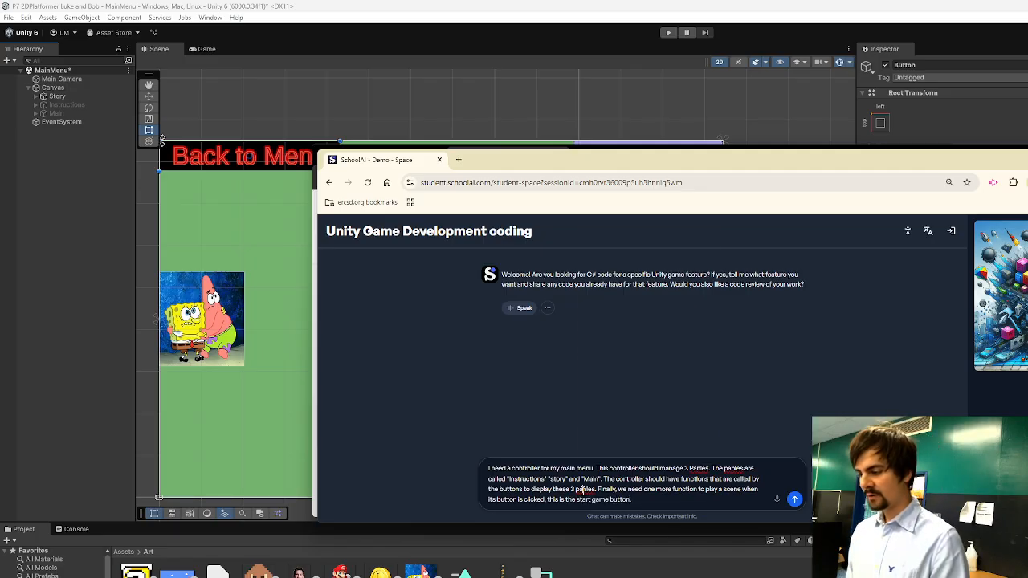
Correct the three misspellings of "panels" in the message and send it.
right_click(583, 489)
left_click(602, 237)
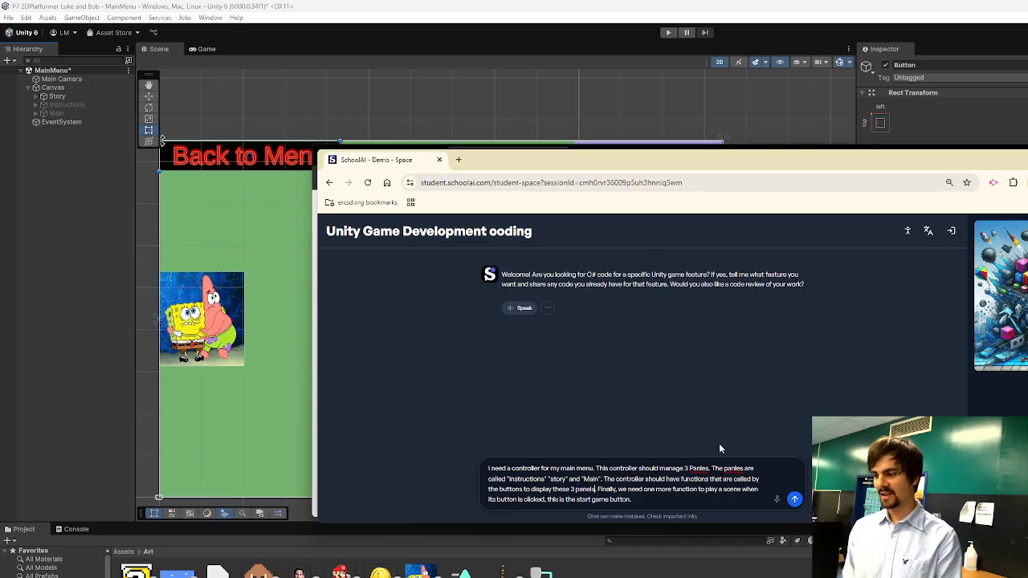
right_click(707, 469)
left_click(725, 482)
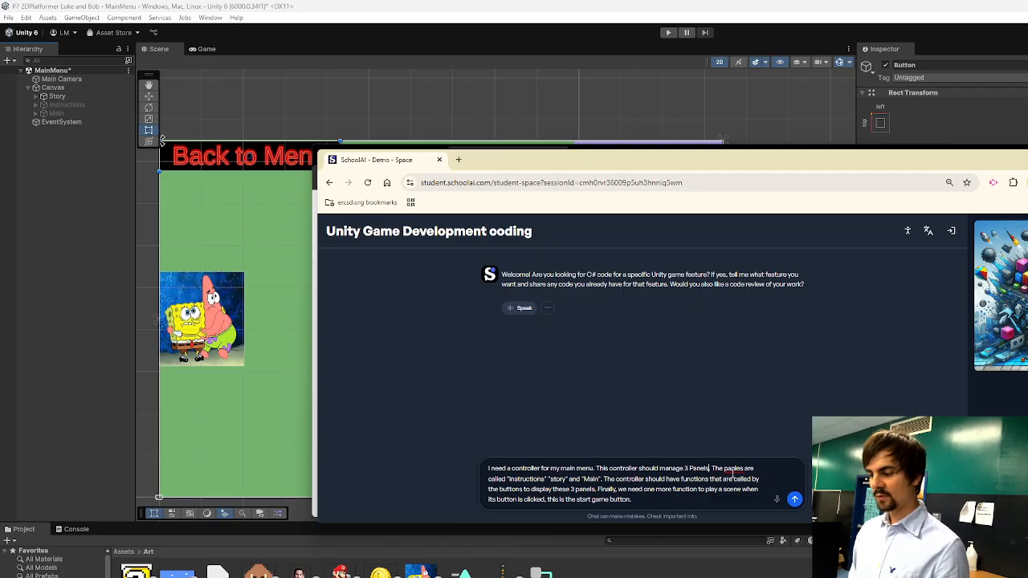
right_click(733, 469)
left_click(752, 488)
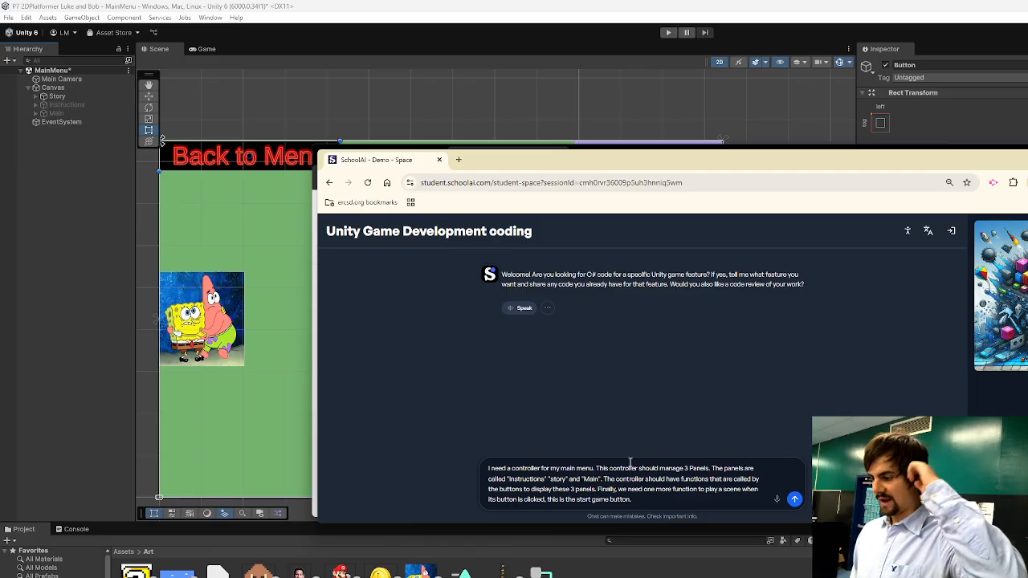
left_click(667, 497)
left_click(795, 499)
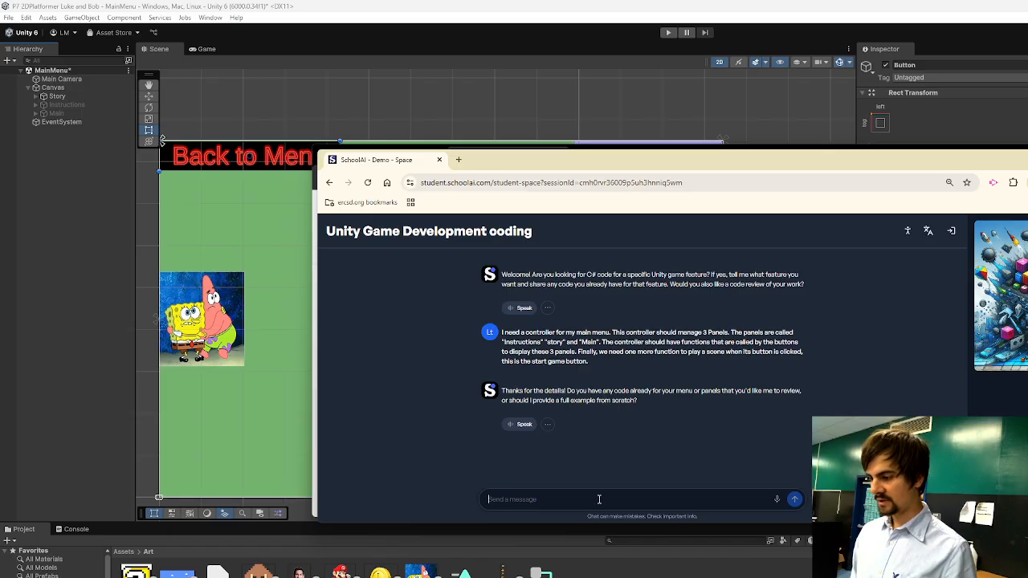
Reply to the assistant with "Provide the full example".
type("n")
key("BackSpace")
key("BackSpace")
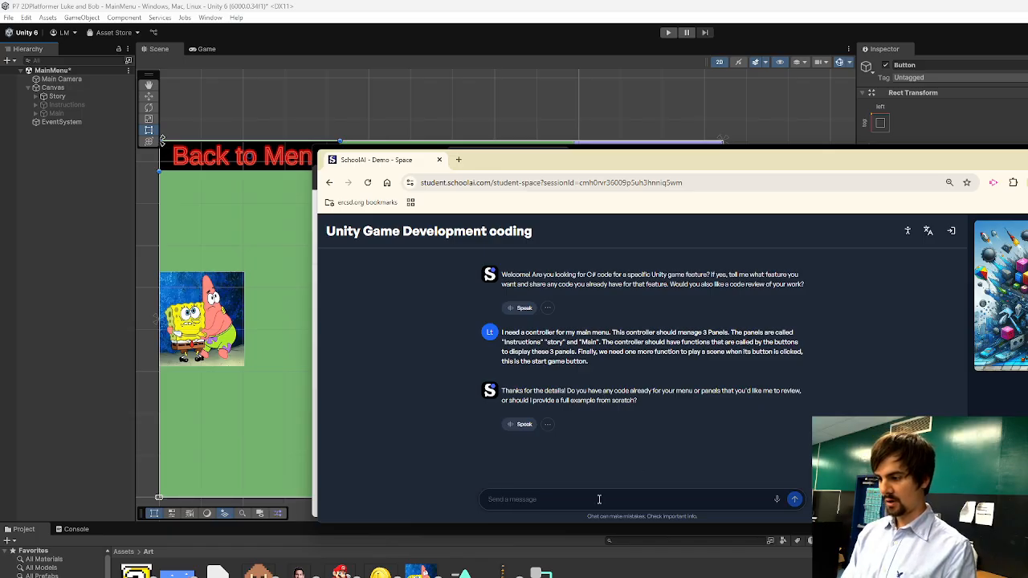
type("Provide")
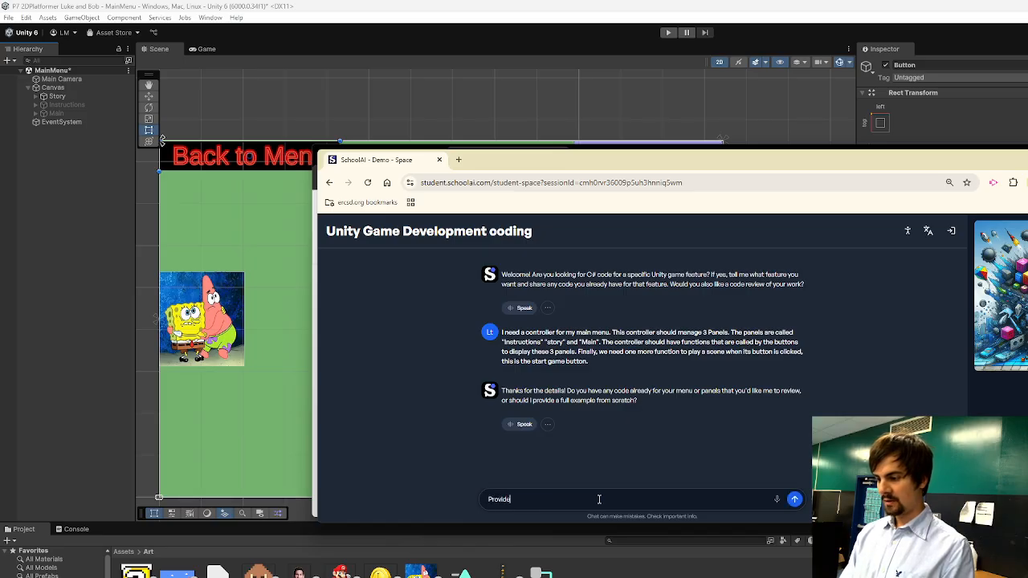
type(" the full example")
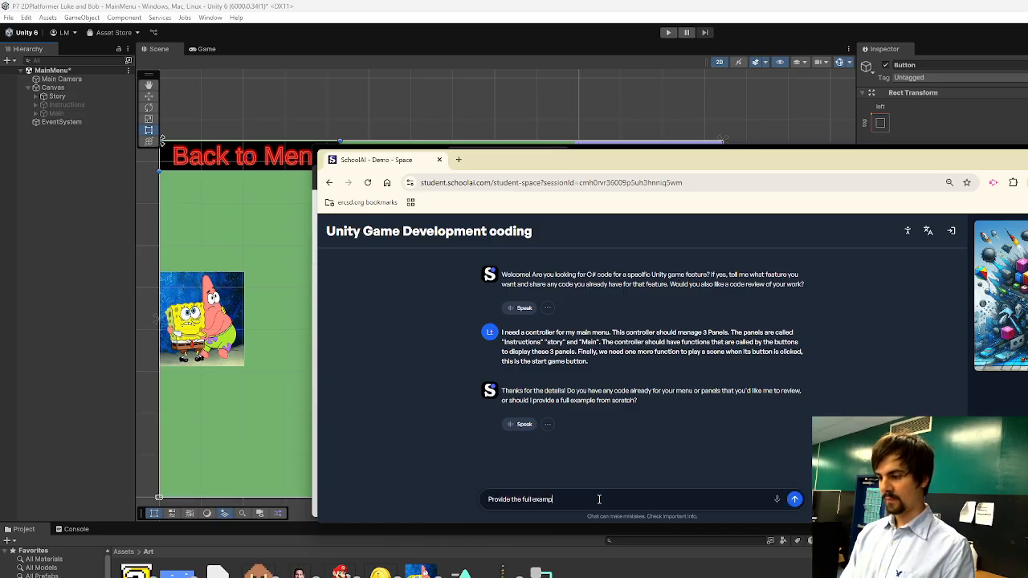
key("Return")
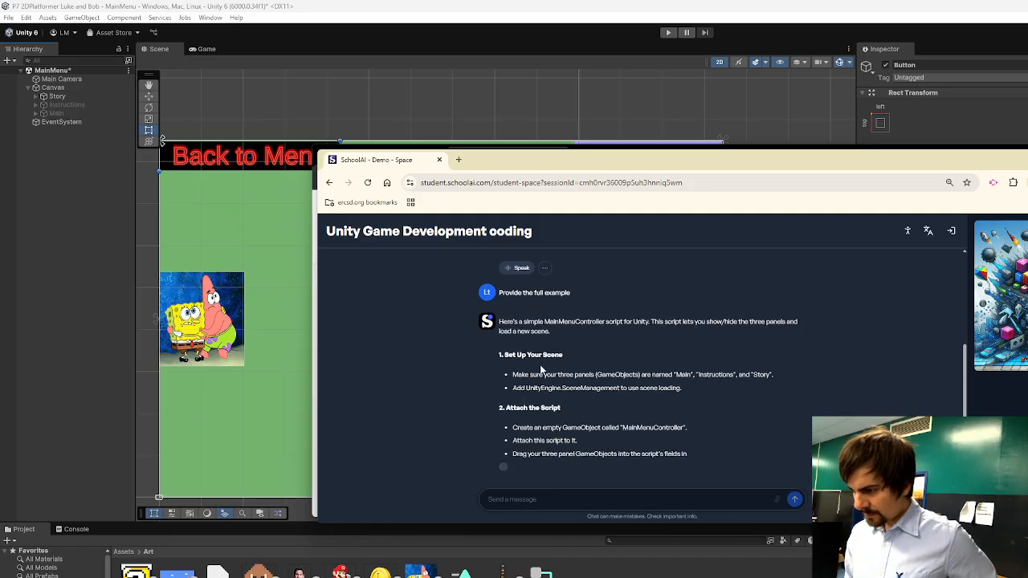
Highlight the setup note about adding UnityEngine.SceneManagement, and switch to Unity with the Scripts folder open.
scroll(593, 347, "up", 2)
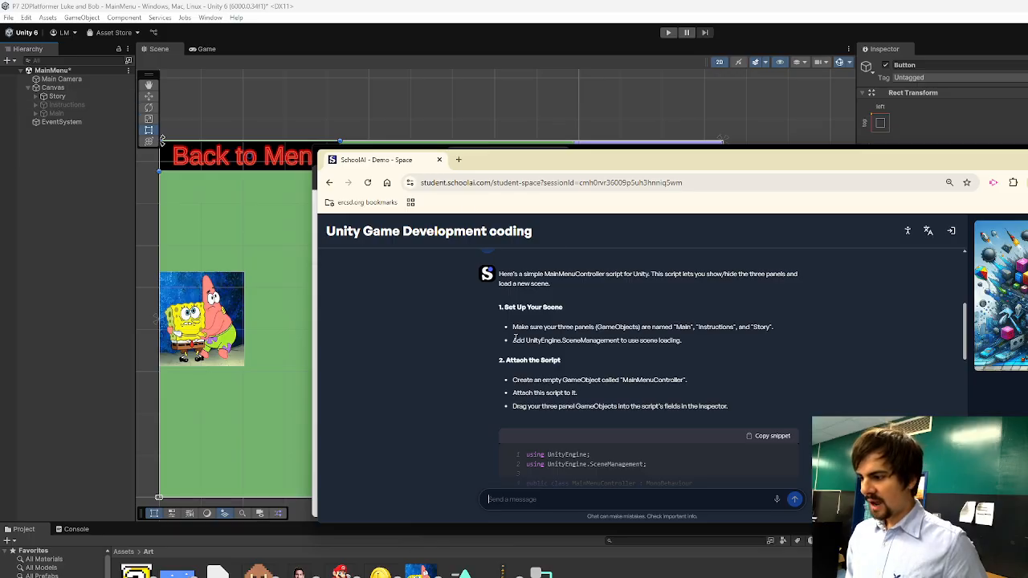
left_click_drag(514, 339, 678, 344)
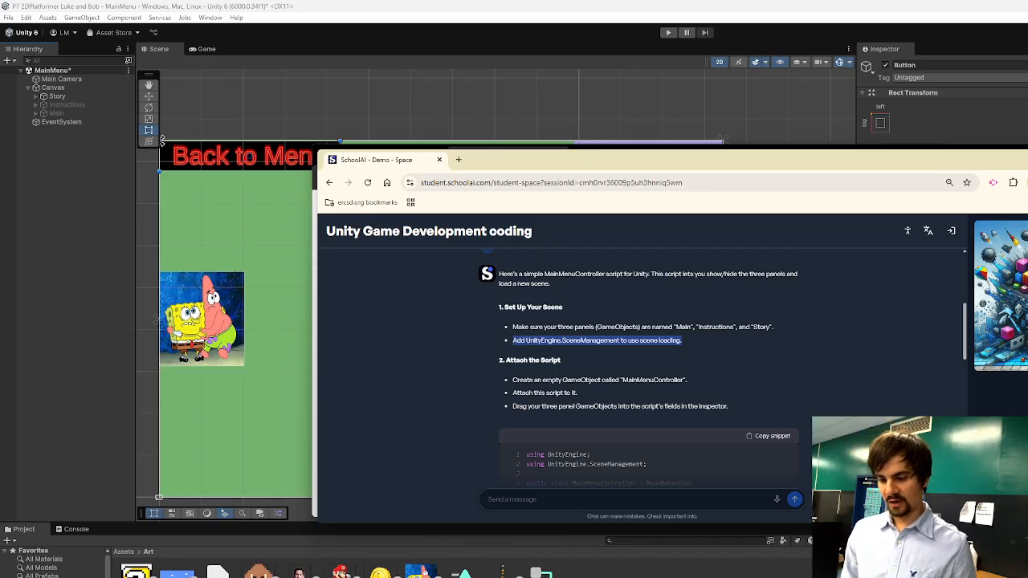
left_click(42, 577)
right_click(341, 577)
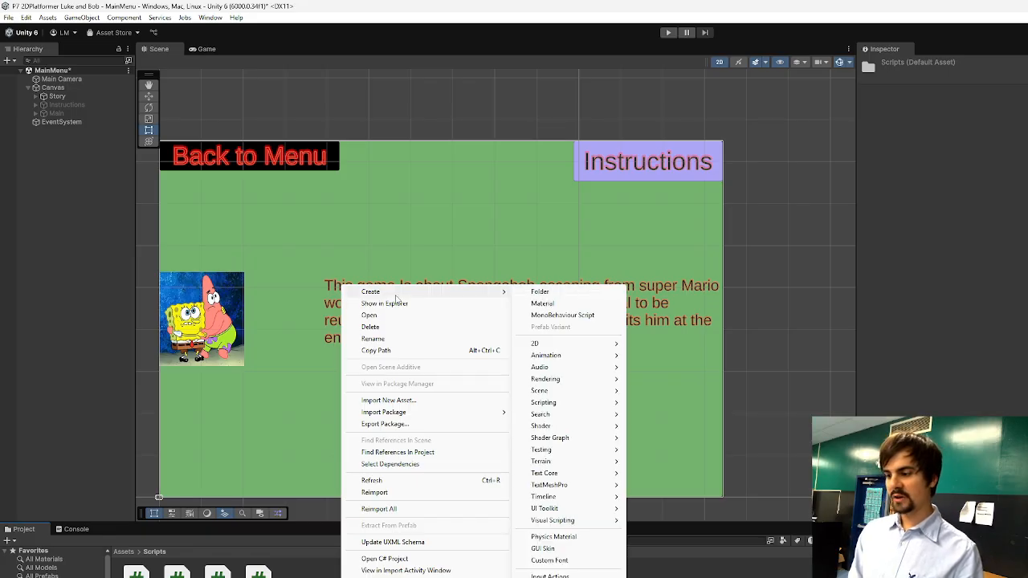
mouse_move(466, 291)
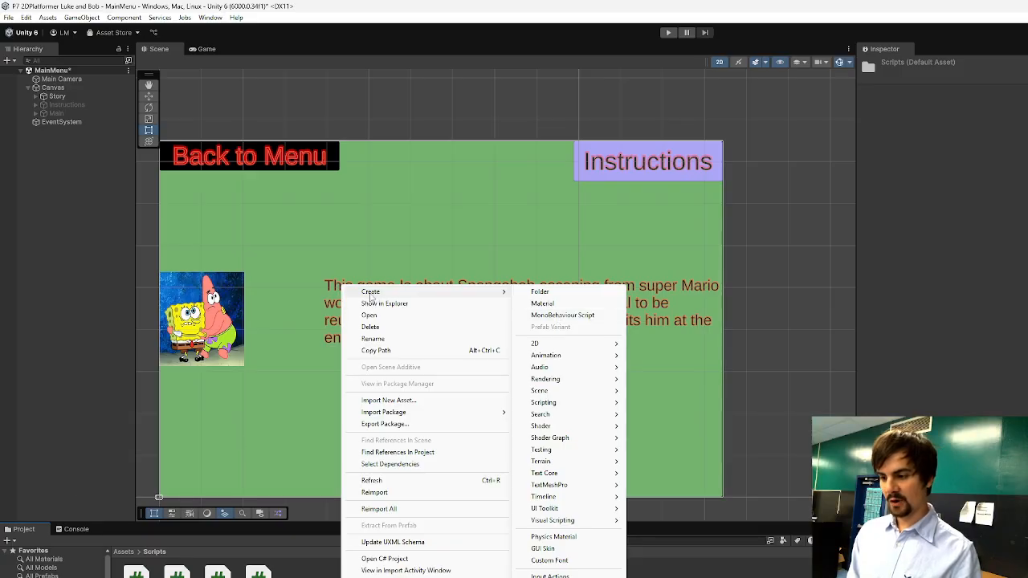
left_click(564, 315)
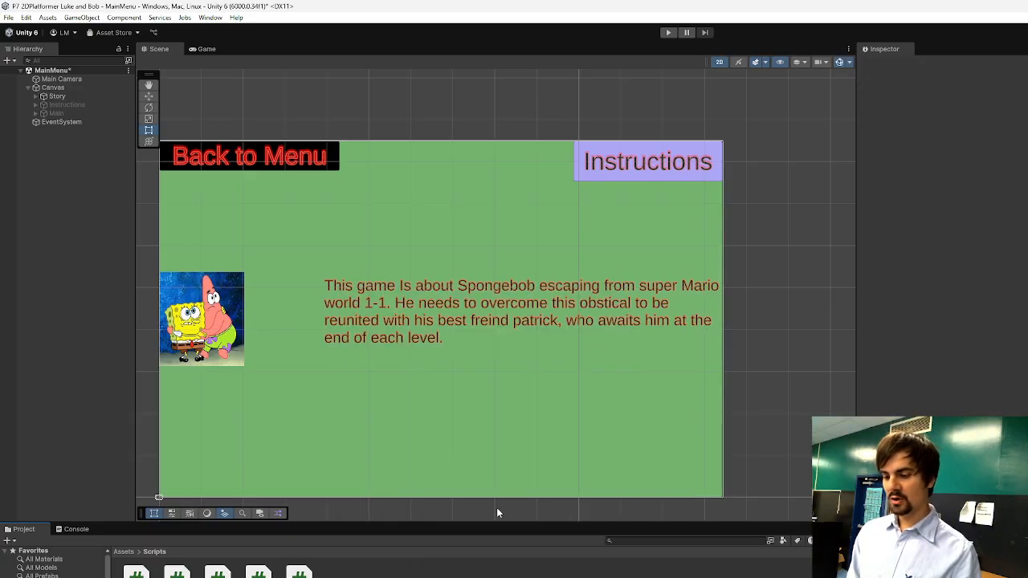
key("alt+Tab")
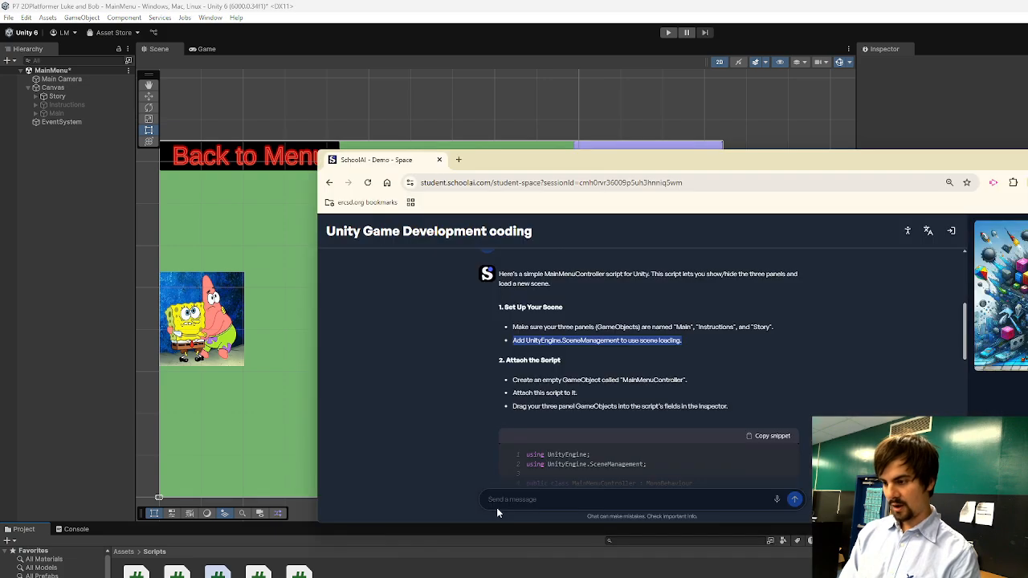
key("alt+Tab")
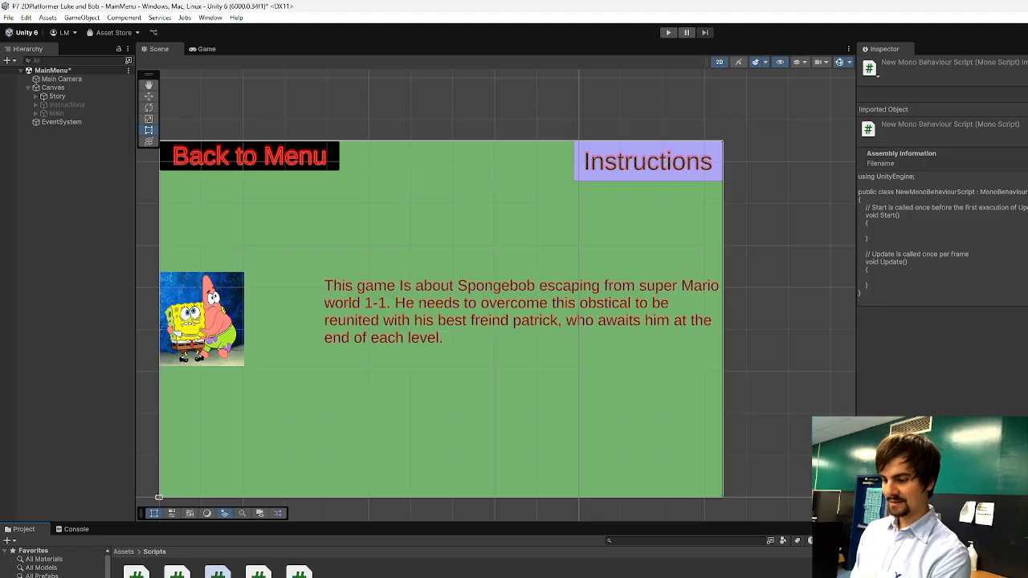
key("Delete")
left_click(703, 396)
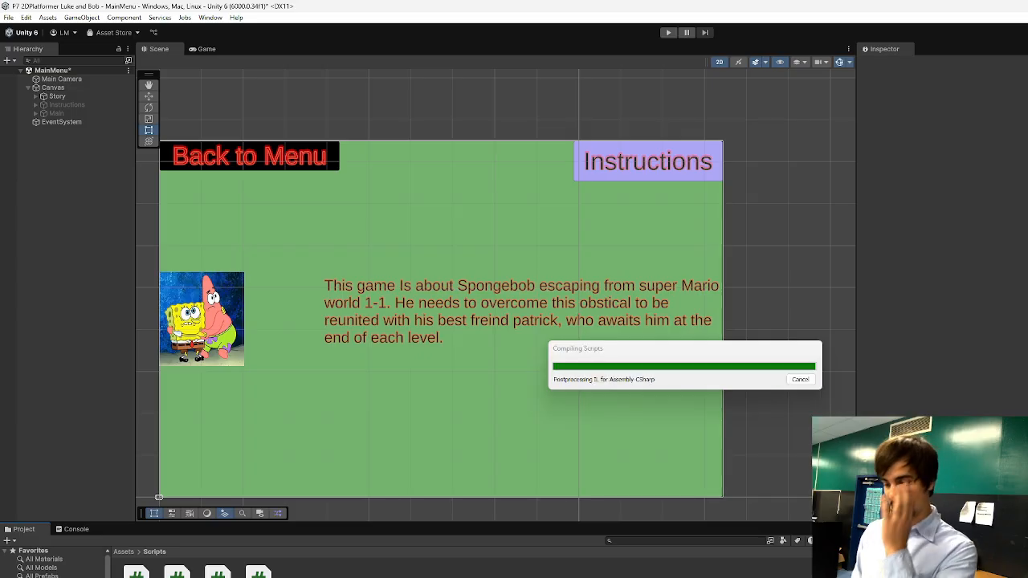
Create a new MonoBehaviour script for the main menu controller in the Scripts folder.
right_click(327, 573)
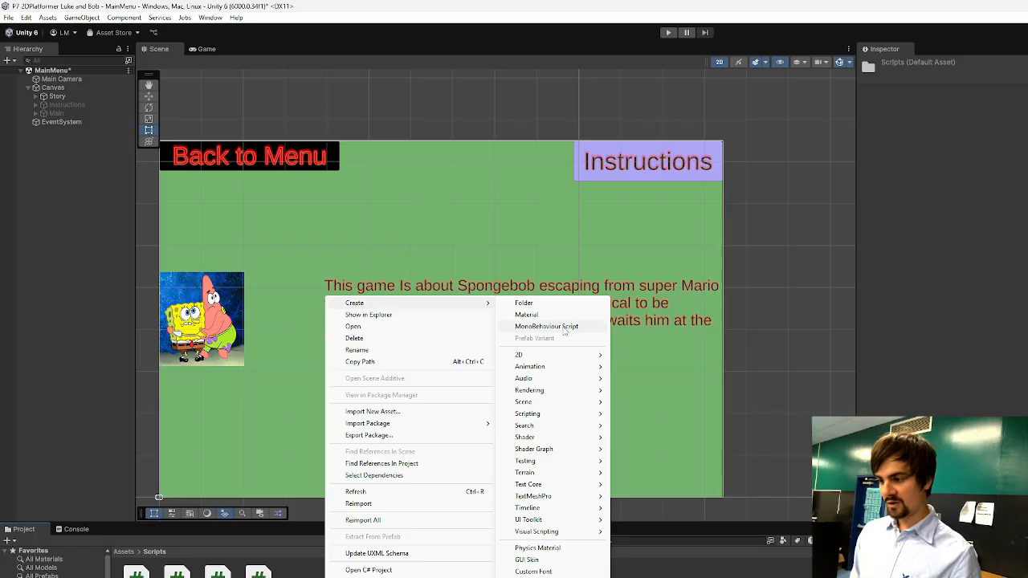
left_click(546, 326)
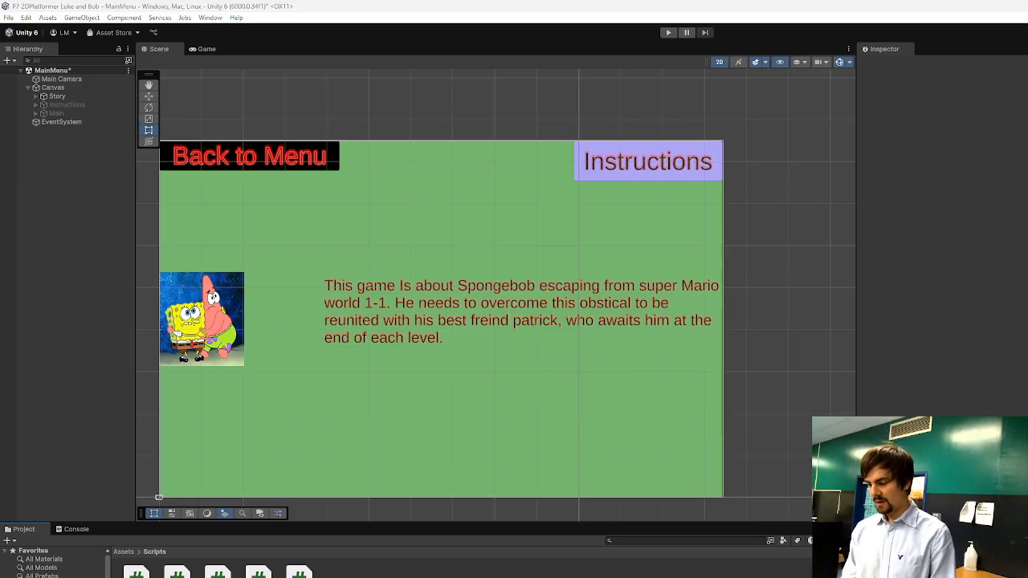
Copy the assistant's MainMenuController code from SchoolAI and replace the new script's contents with it in Visual Studio.
key("alt+Tab")
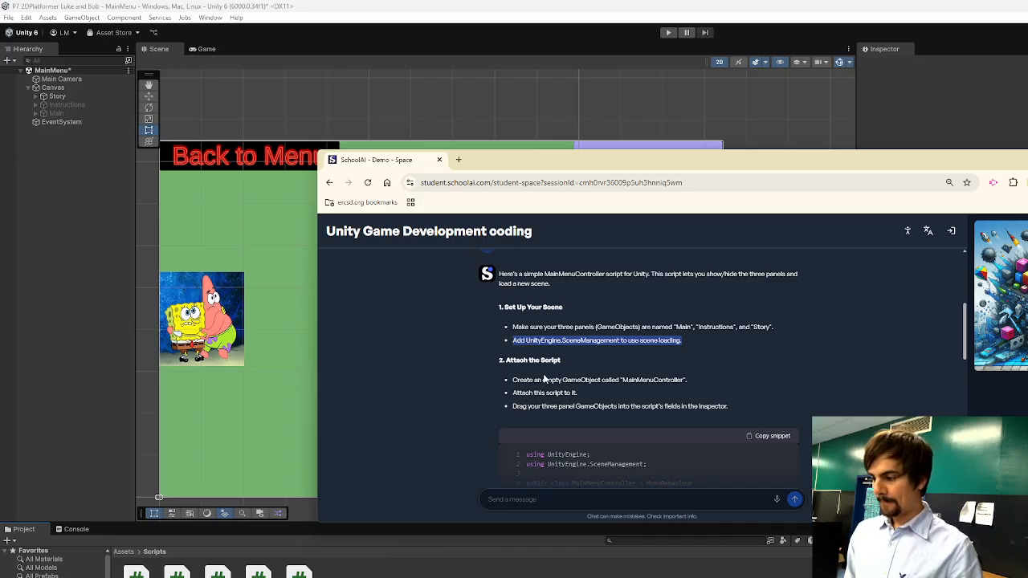
scroll(544, 377, "down", 3)
scroll(563, 361, "up", 2)
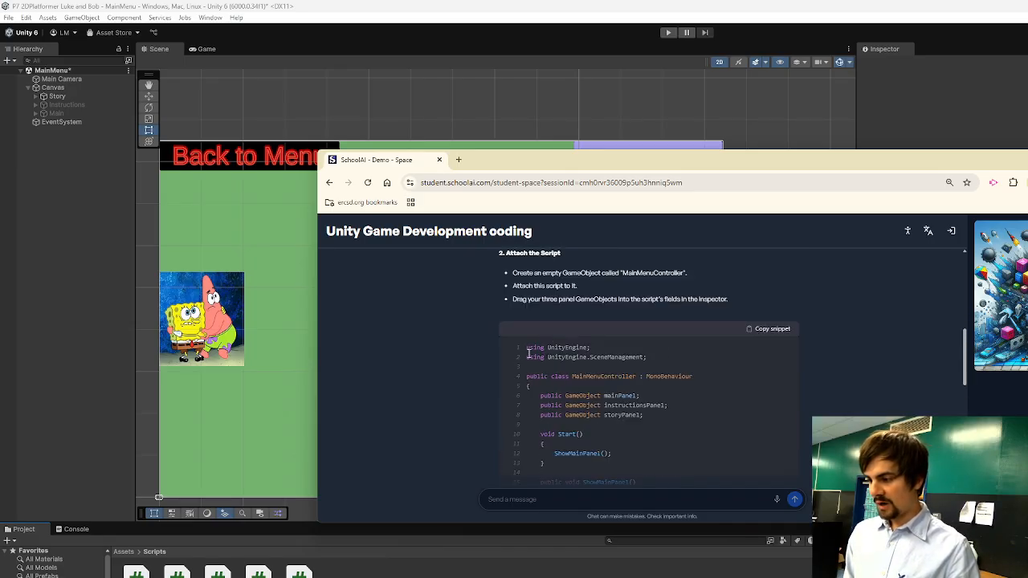
left_click_drag(526, 347, 575, 404)
double_click(261, 569)
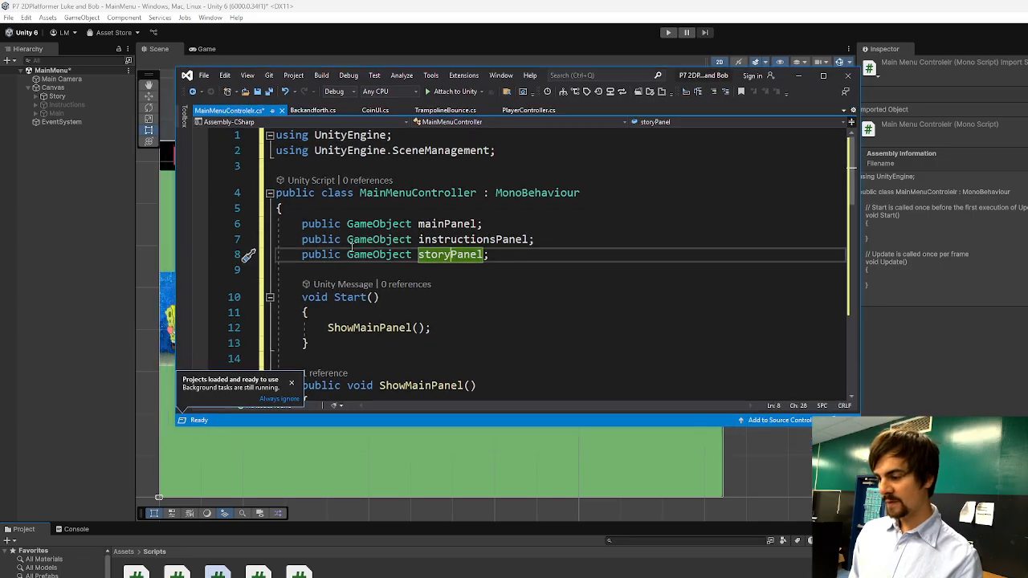
left_click(327, 224)
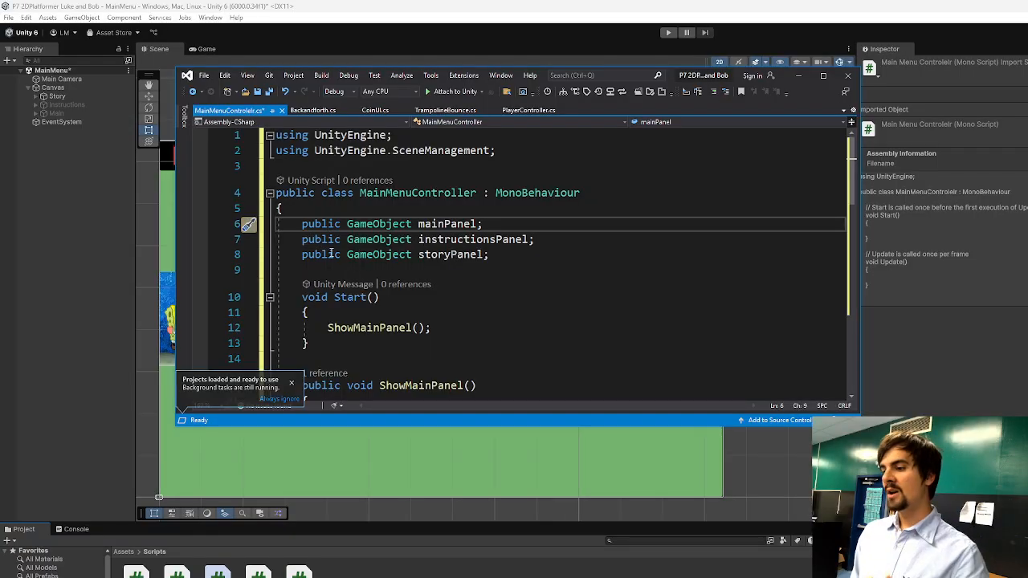
Point out the mainPanel, instructionsPanel and storyPanel fields, and save the script.
double_click(448, 254)
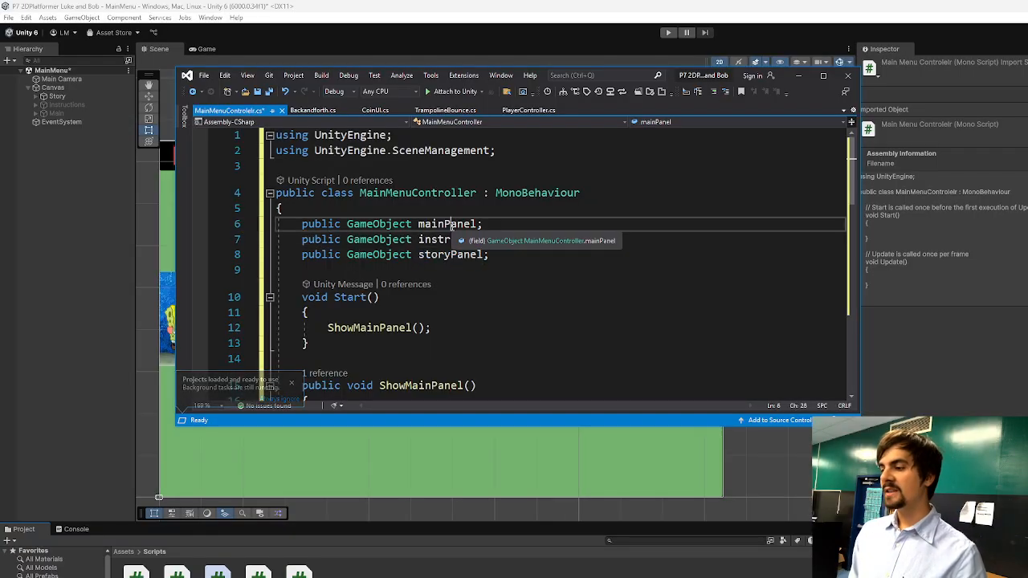
left_click(452, 225)
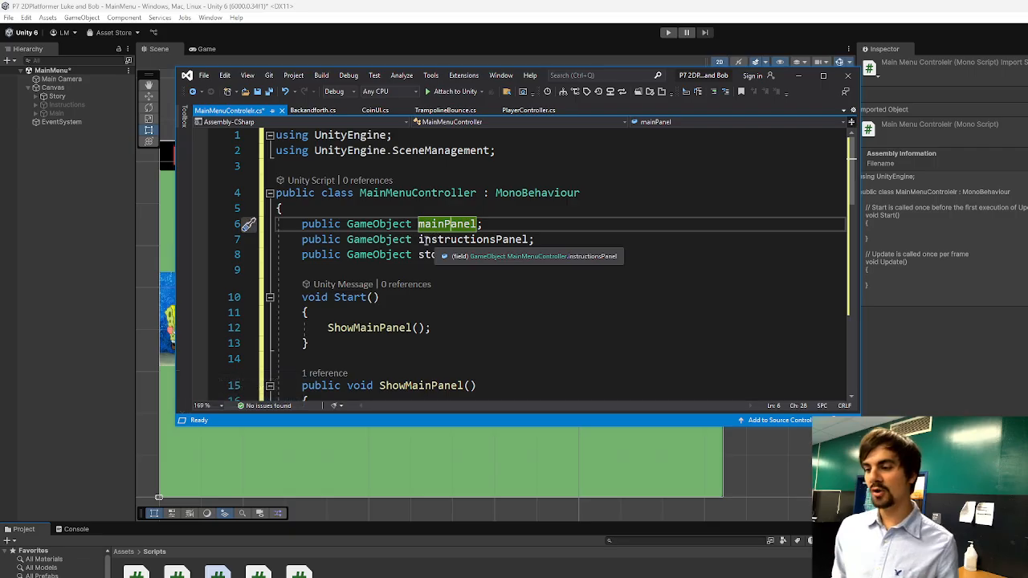
left_click(462, 239)
left_click(450, 256)
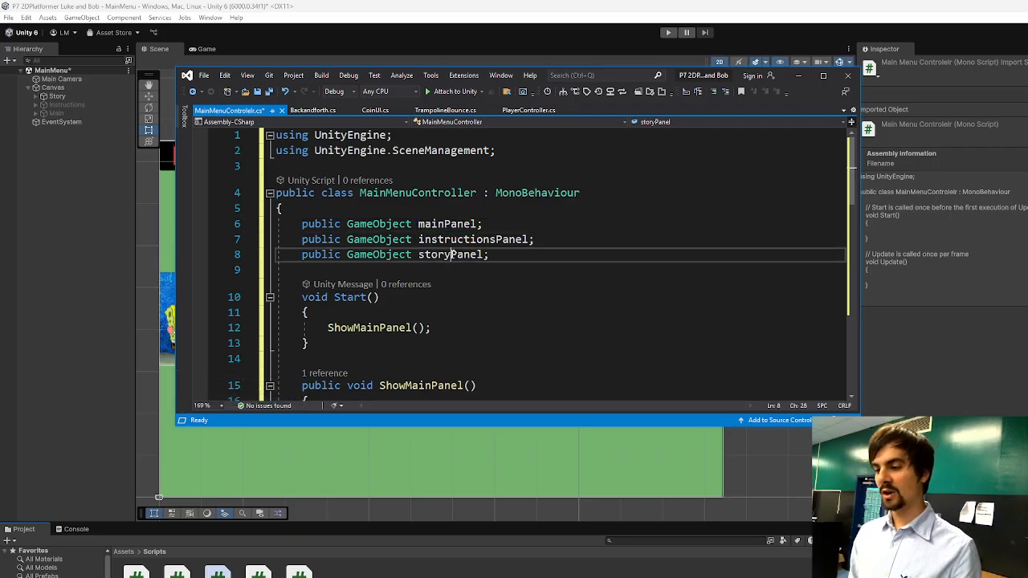
key("ctrl+s")
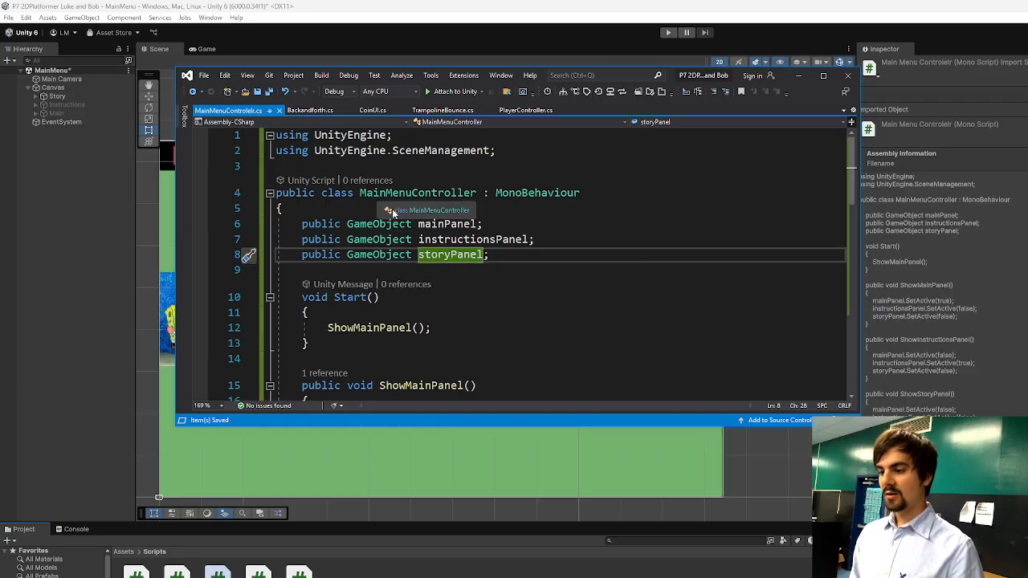
Examine the ShowMainPanel, ShowInstructionsPanel, ShowStoryPanel and StartGame functions in the script, and close the code editor.
scroll(361, 241, "down", 5)
left_click(445, 228)
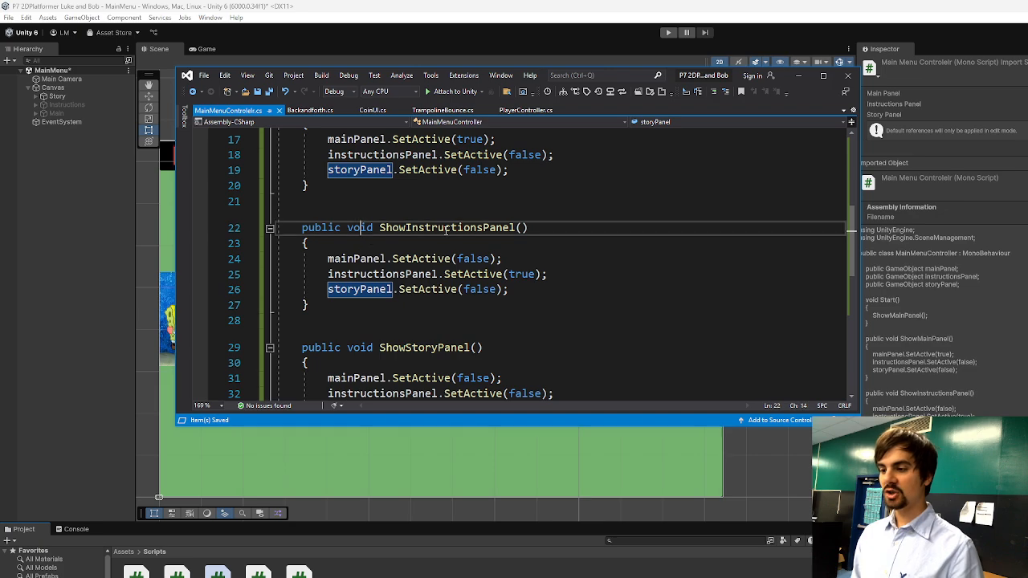
scroll(418, 259, "up", 3)
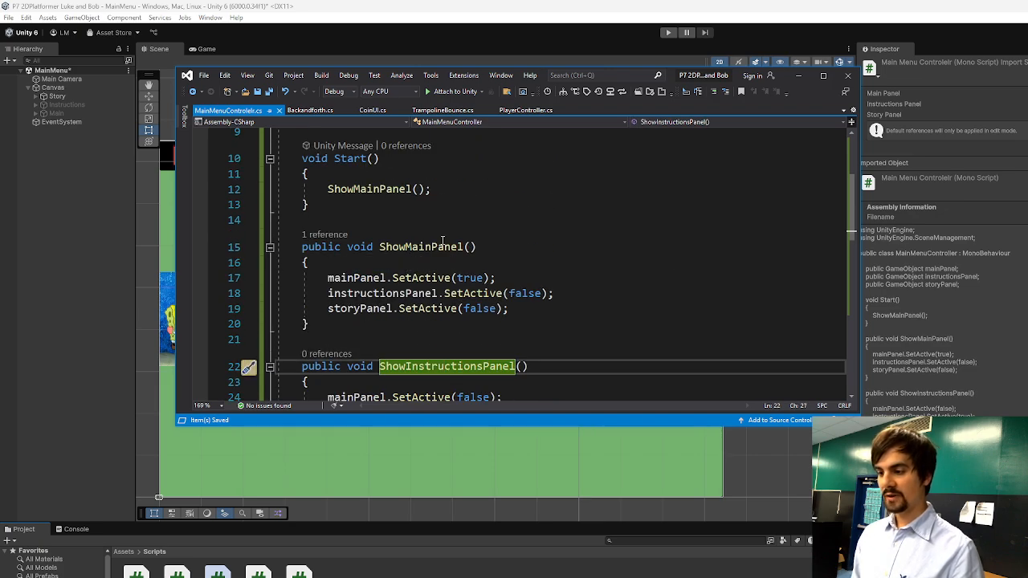
scroll(418, 259, "down", 4)
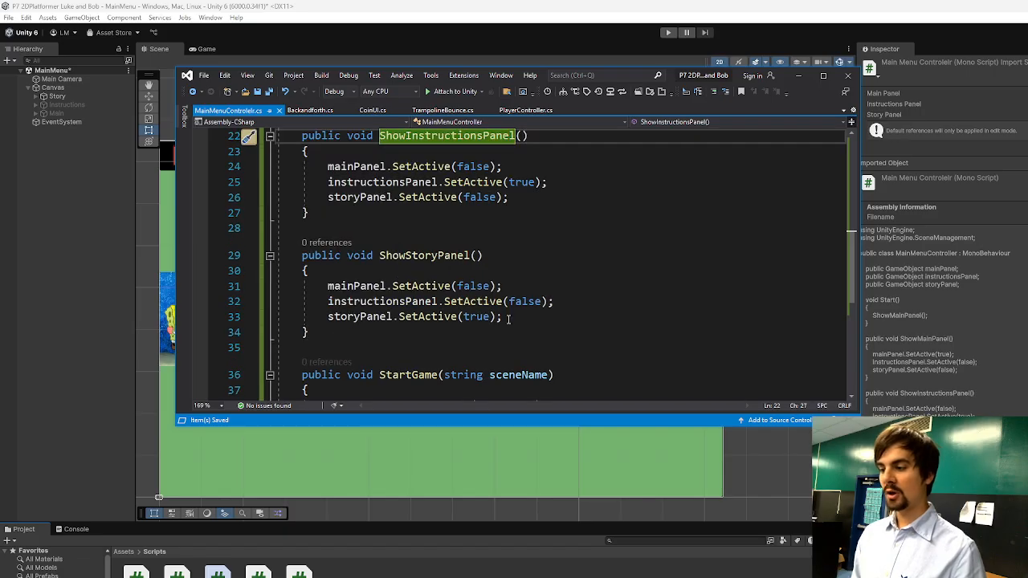
left_click(529, 301)
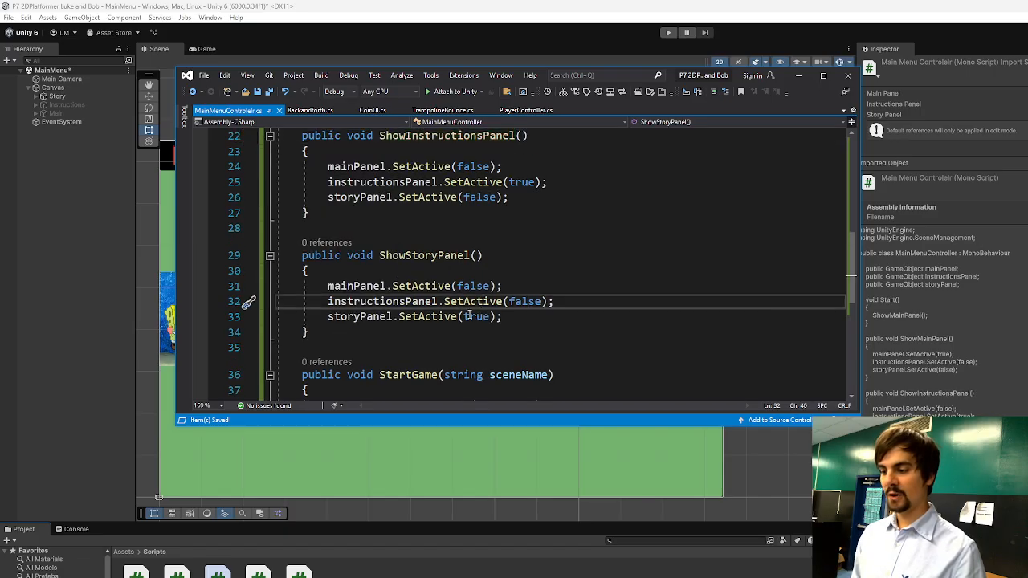
scroll(459, 292, "down", 3)
scroll(434, 305, "up", 2)
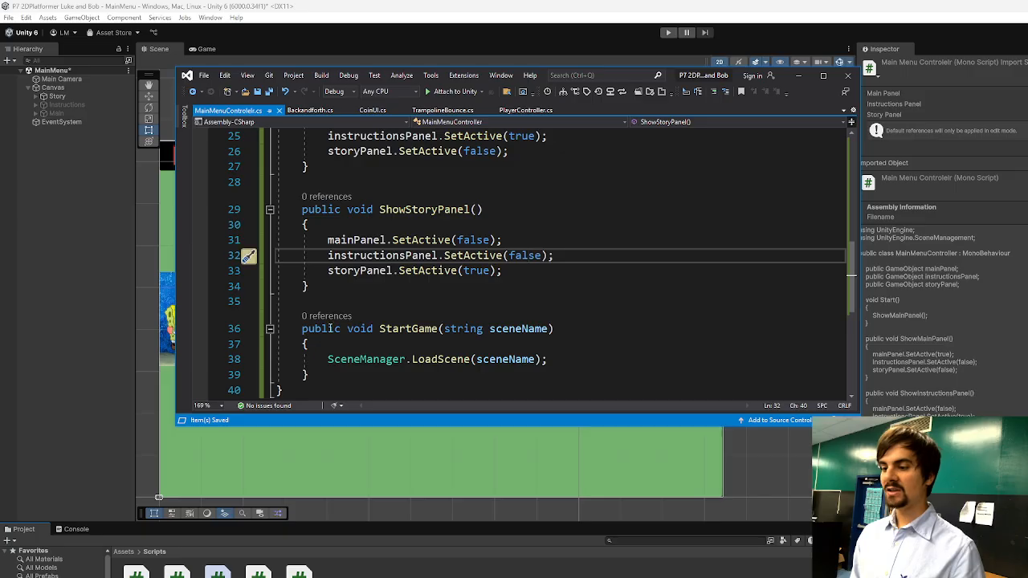
scroll(425, 314, "down", 1)
left_click_drag(302, 282, 572, 287)
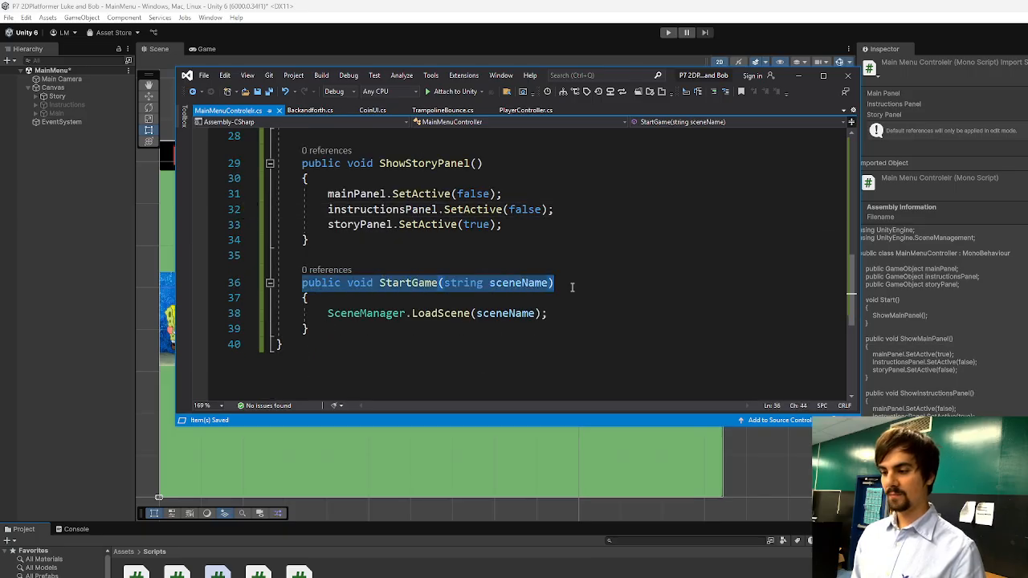
scroll(572, 287, "up", 9)
scroll(376, 277, "down", 3)
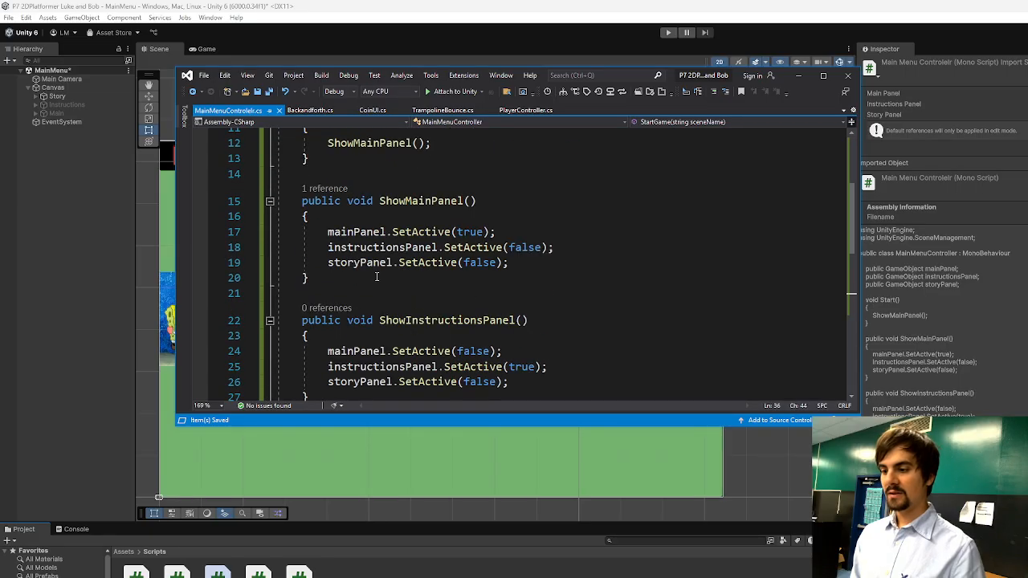
scroll(376, 277, "down", 7)
scroll(437, 265, "up", 3)
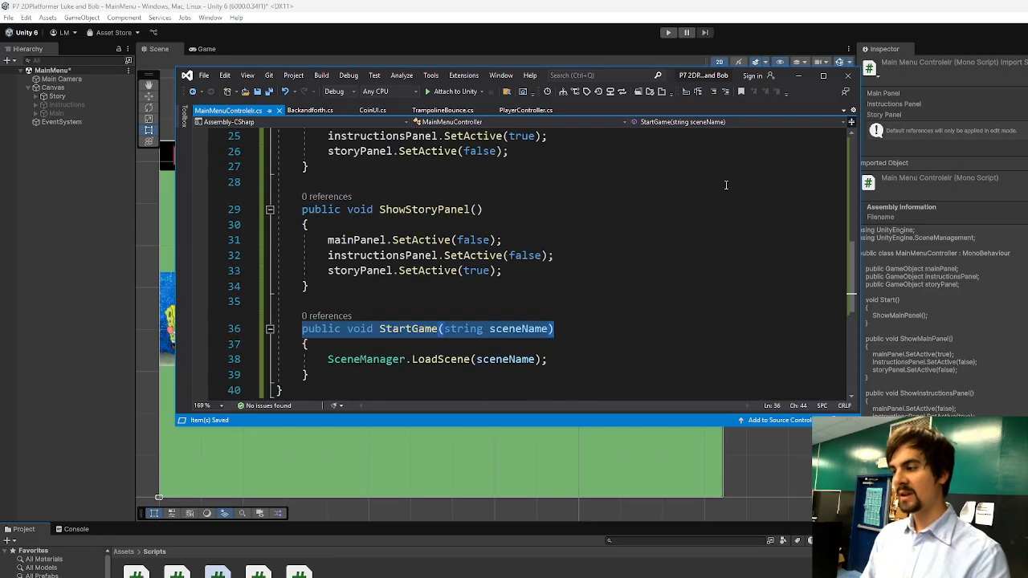
left_click(849, 76)
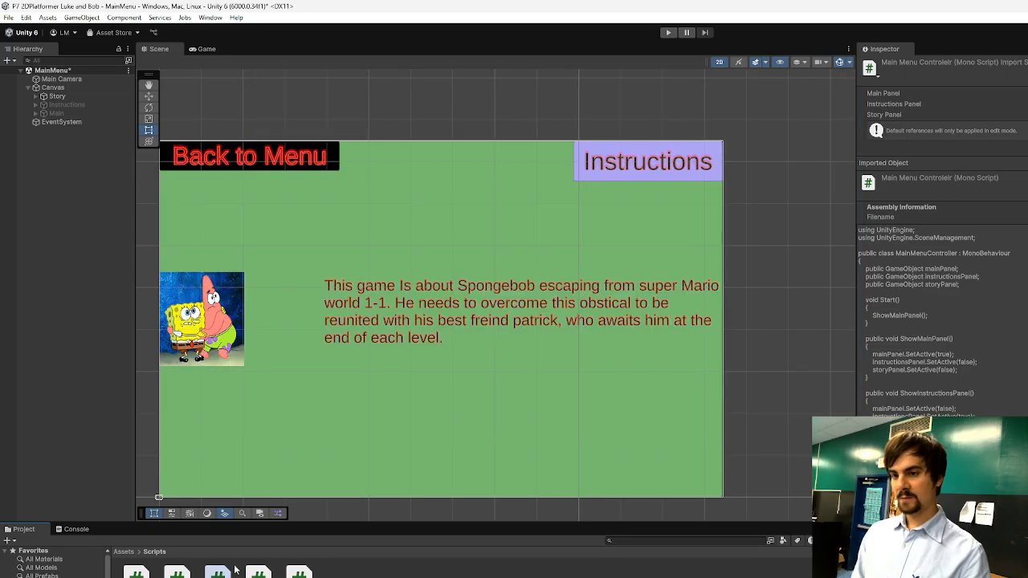
Create an empty GameObject named MenuController at the scene root and attach the main menu controller script to it.
left_click(53, 154)
left_click(31, 88)
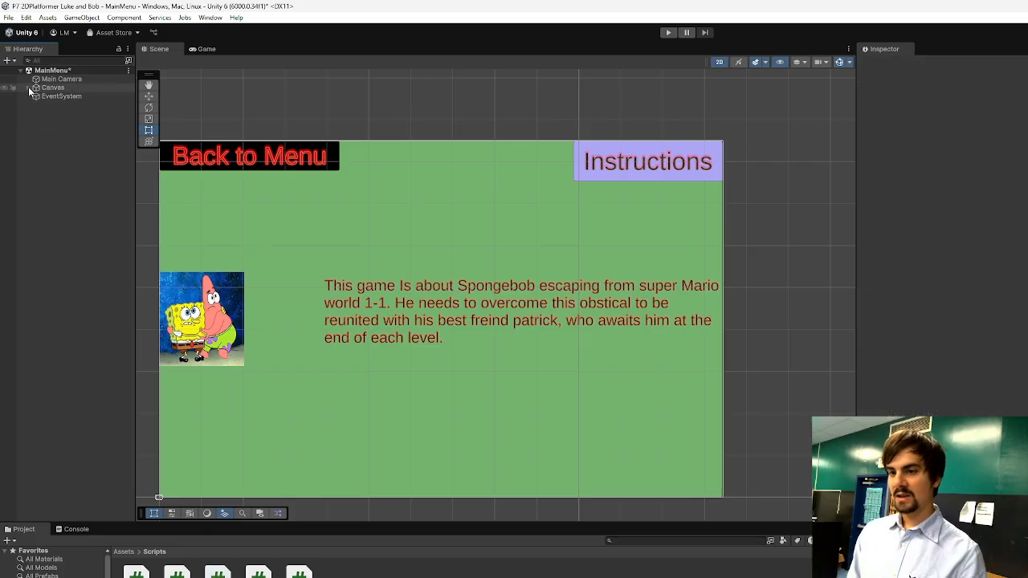
right_click(48, 107)
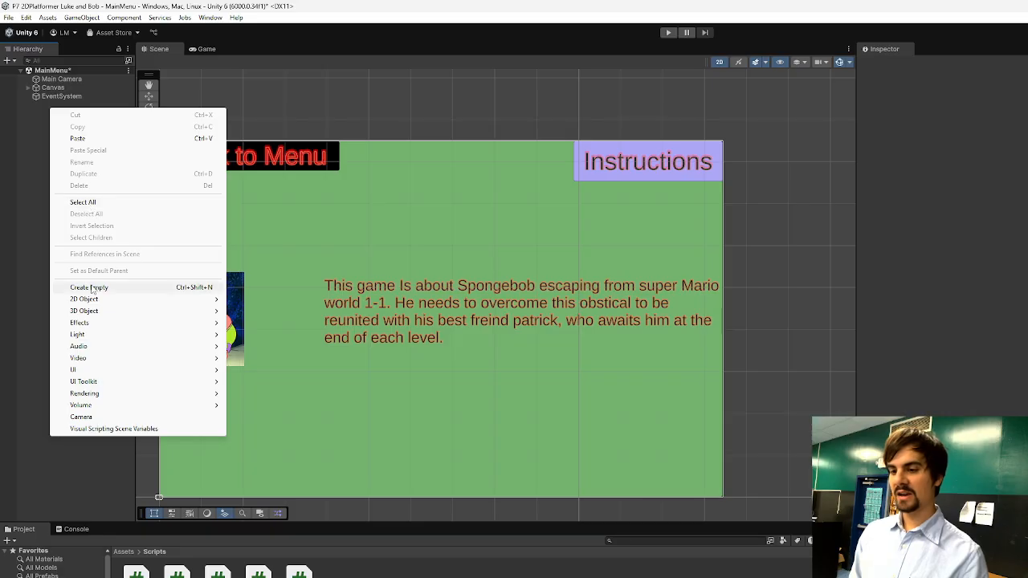
left_click(40, 52)
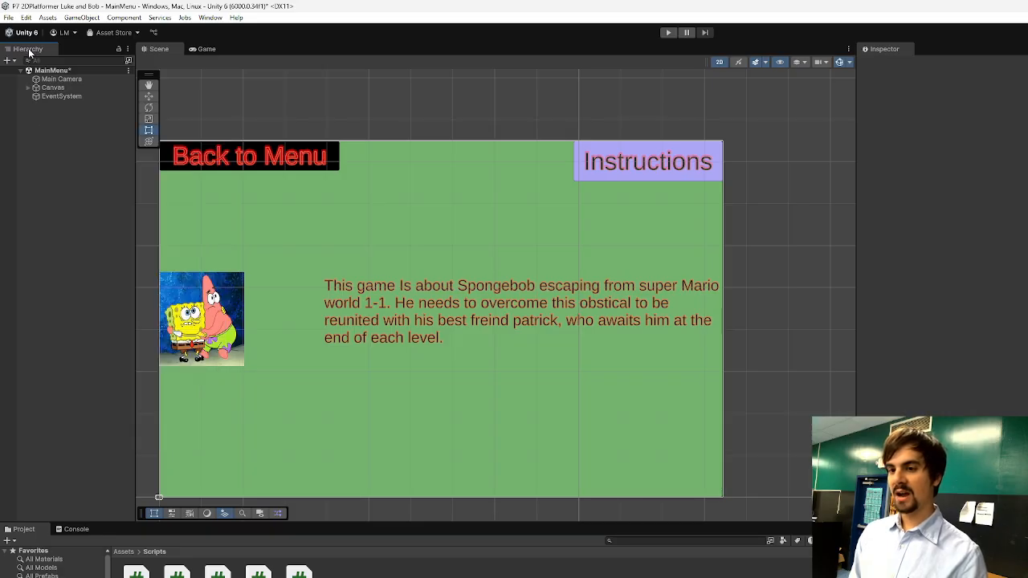
right_click(45, 125)
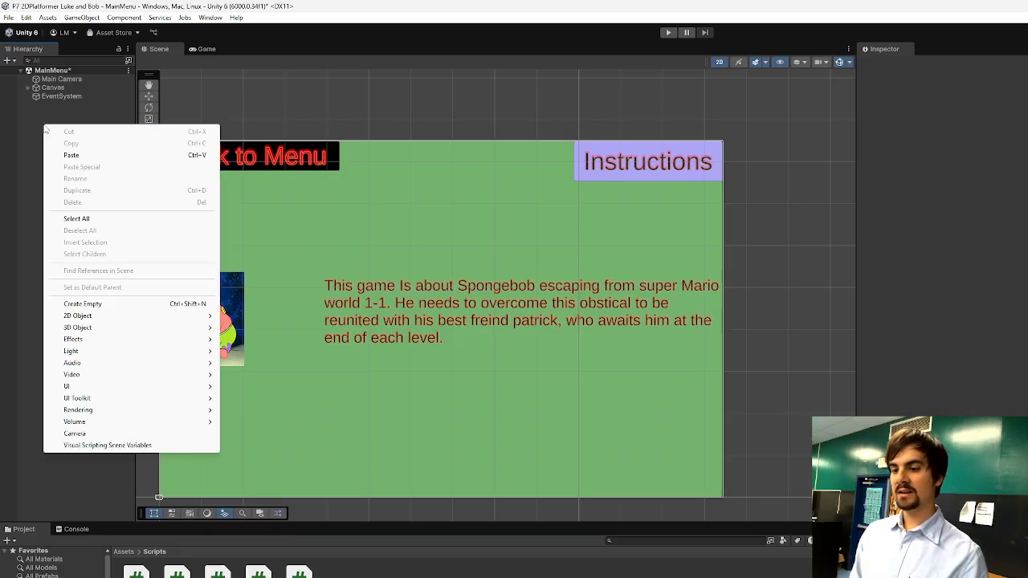
left_click(83, 304)
type("Me")
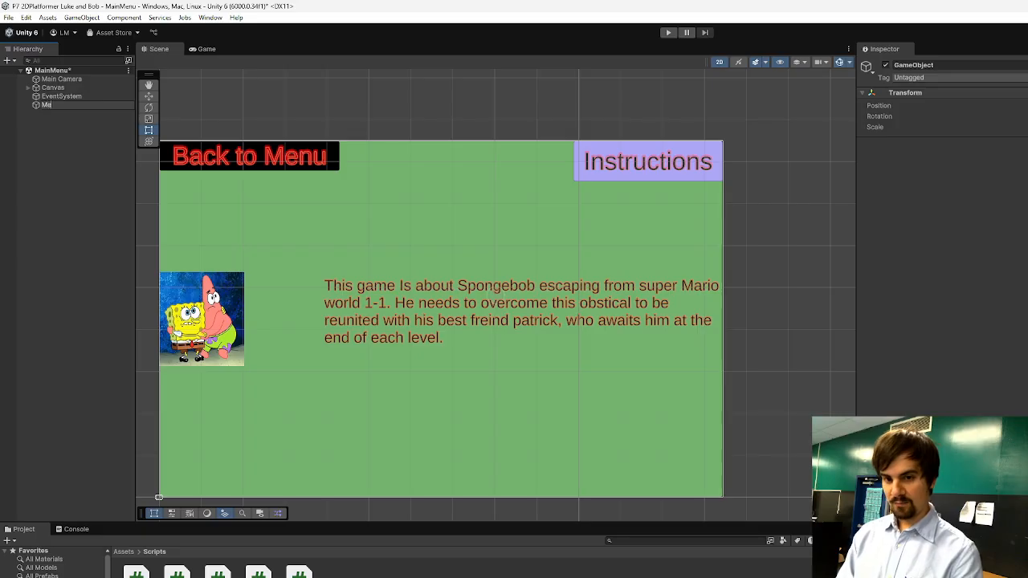
type("nuController")
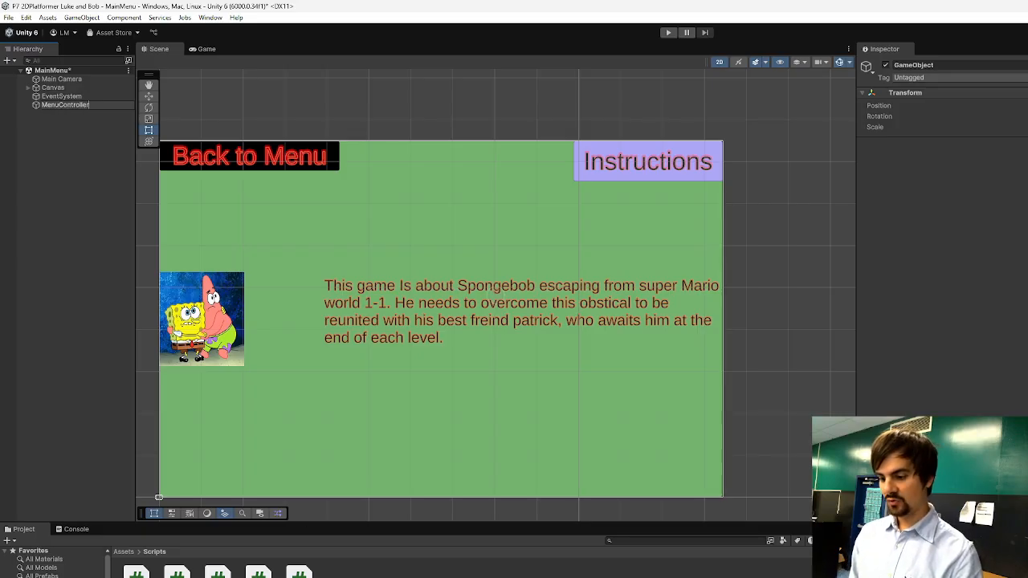
left_click_drag(218, 573, 936, 242)
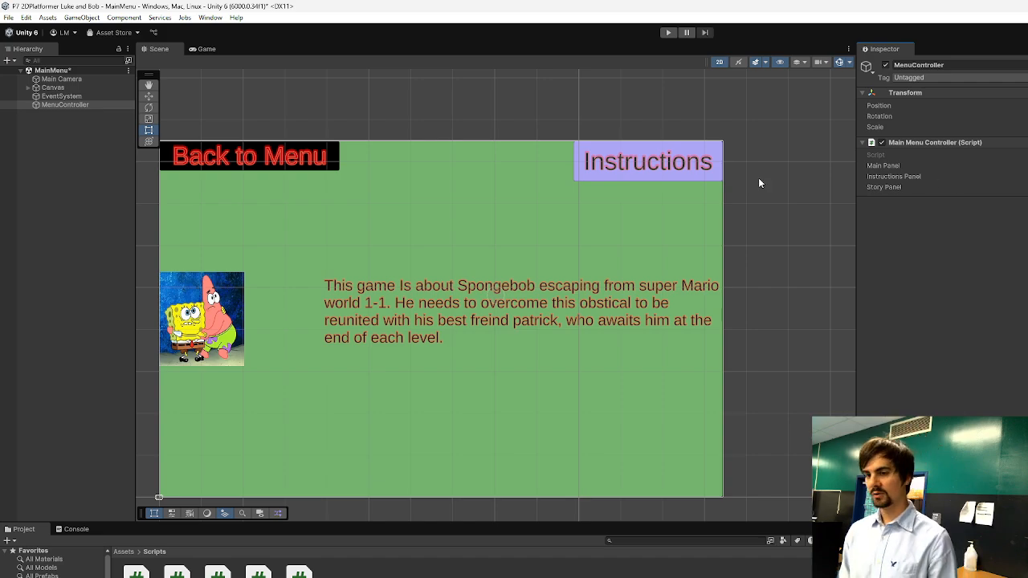
Assign the Canvas's Main and Instructions objects to the Main Panel and Instructions Panel fields of the Main Menu Controller component.
left_click(28, 87)
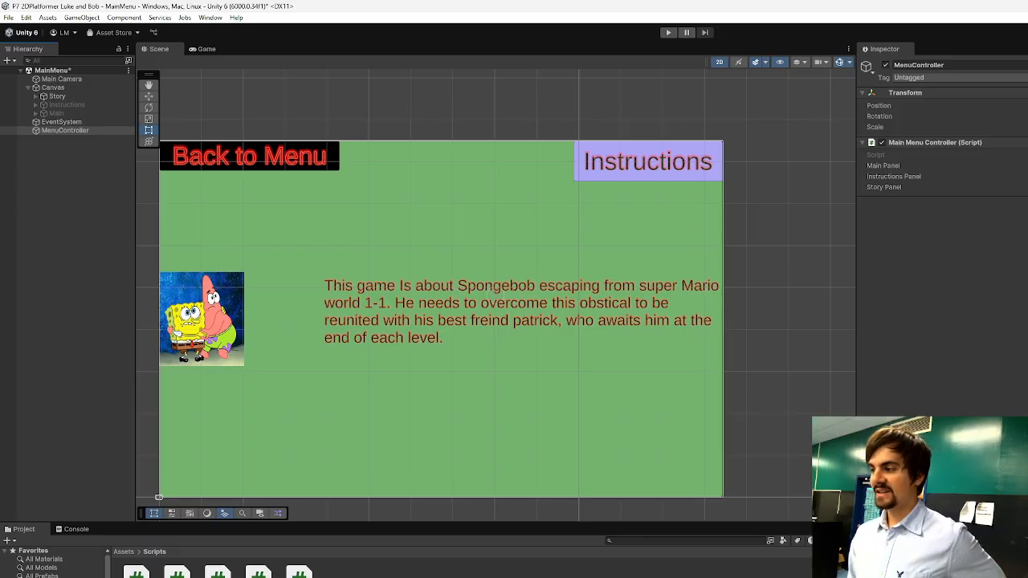
left_click_drag(64, 114, 231, 129)
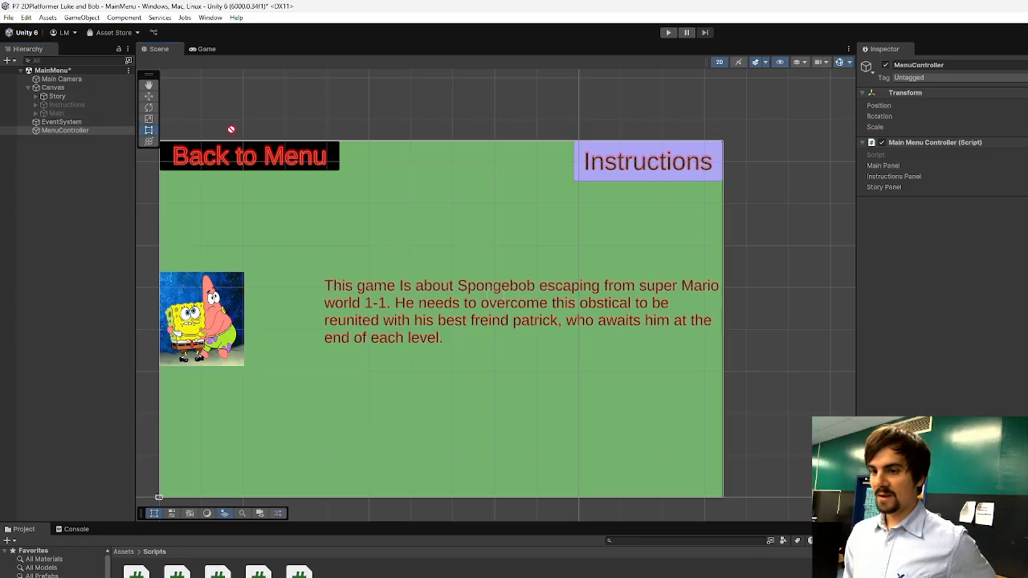
left_click_drag(819, 140, 1027, 165)
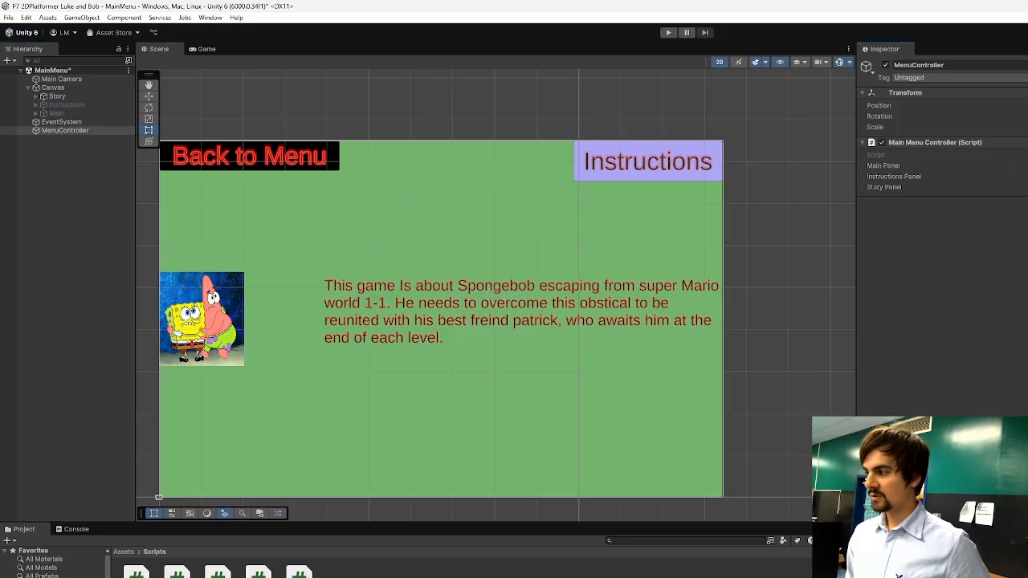
left_click_drag(726, 161, 1027, 177)
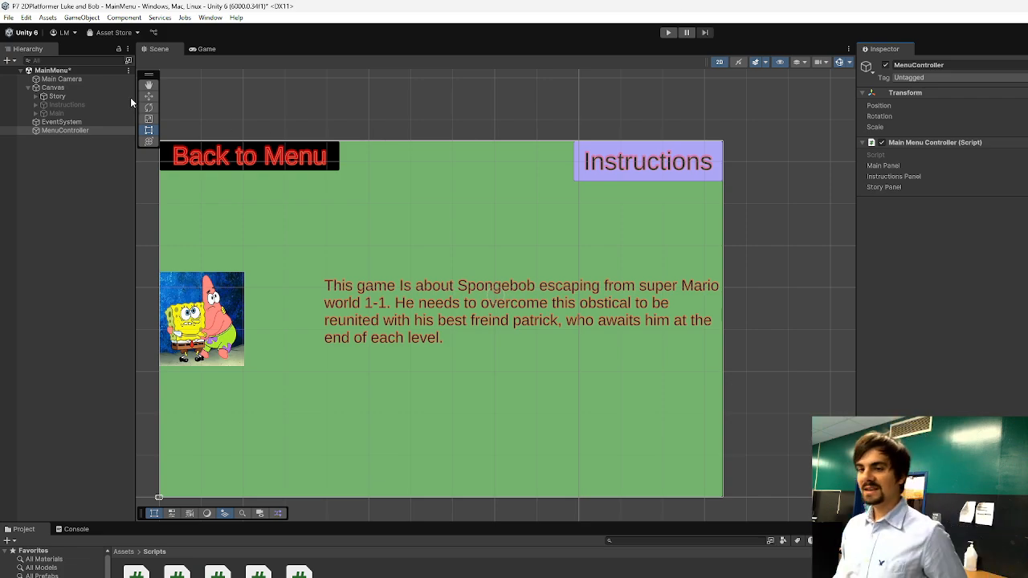
Deactivate the Story panel under the Canvas and select the MenuController object.
left_click(67, 97)
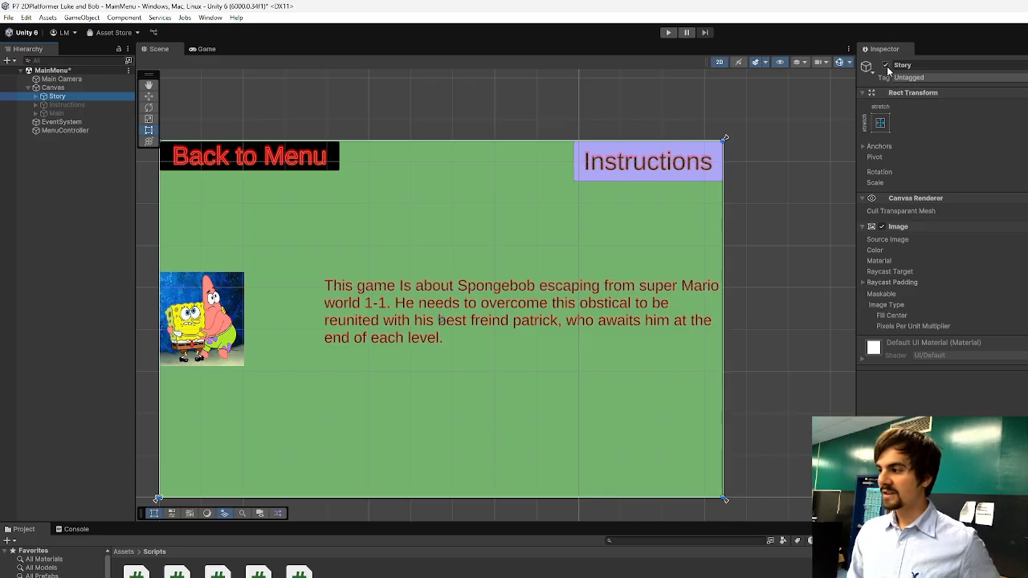
left_click(886, 65)
left_click(95, 121)
left_click(83, 129)
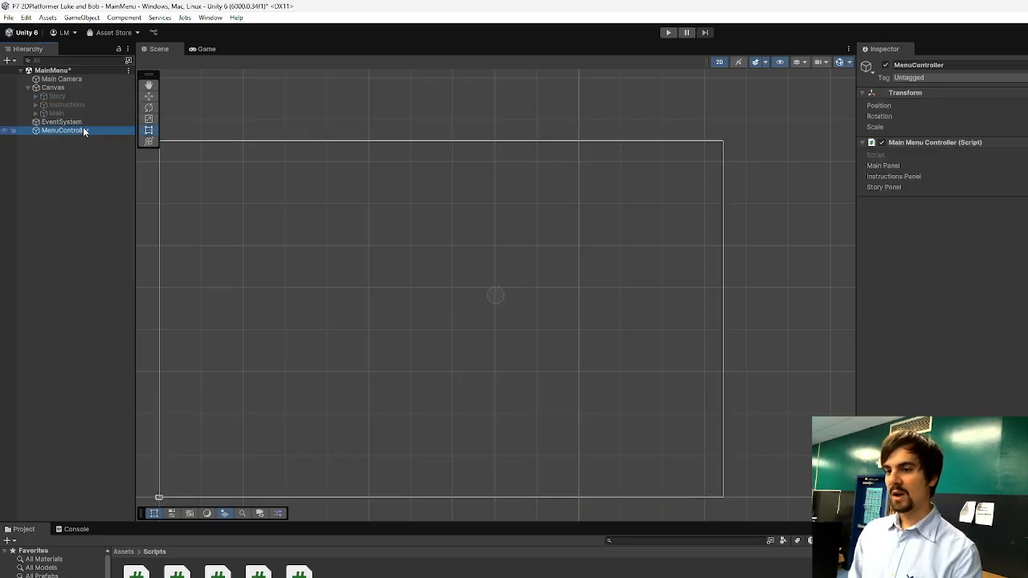
Highlight the ShowMainPanel() call inside Start() in the SchoolAI code, and return to the Unity scene.
key("alt+Tab")
scroll(603, 383, "up", 4)
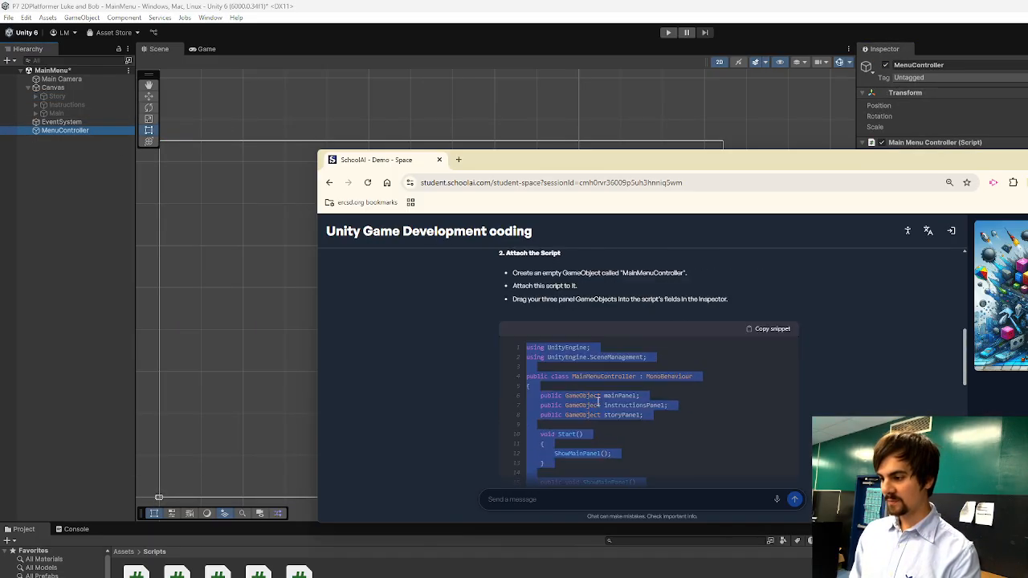
scroll(540, 381, "down", 1)
left_click_drag(539, 381, 615, 399)
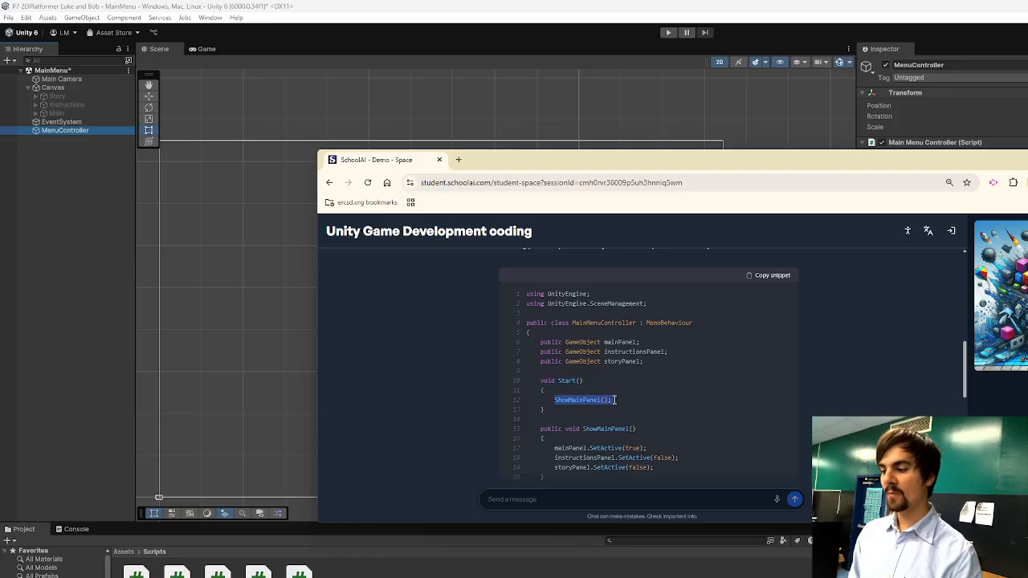
left_click(647, 106)
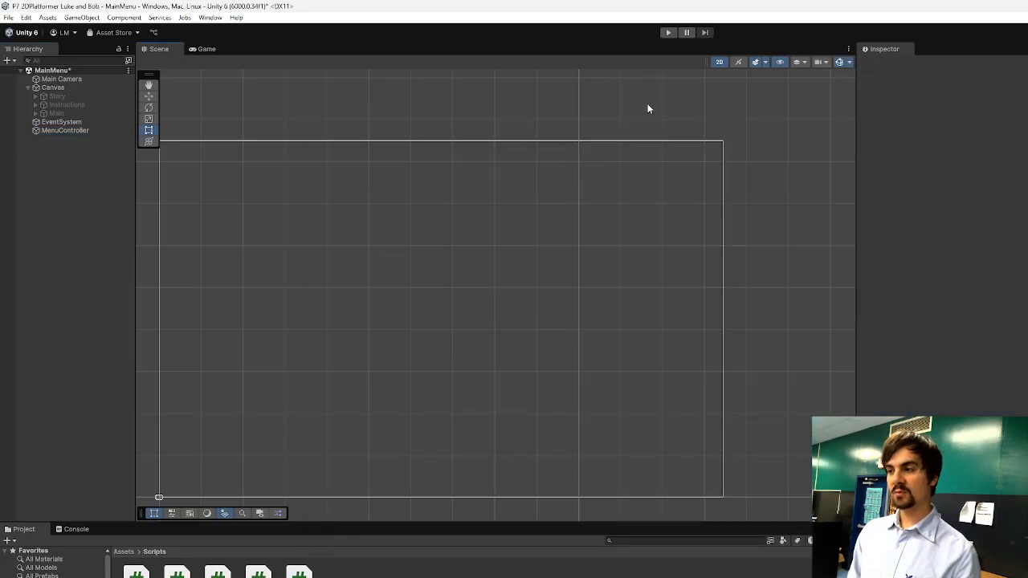
Play-test the MainMenu scene to check its starting panel, and reactivate the Main panel under the Canvas.
left_click(668, 32)
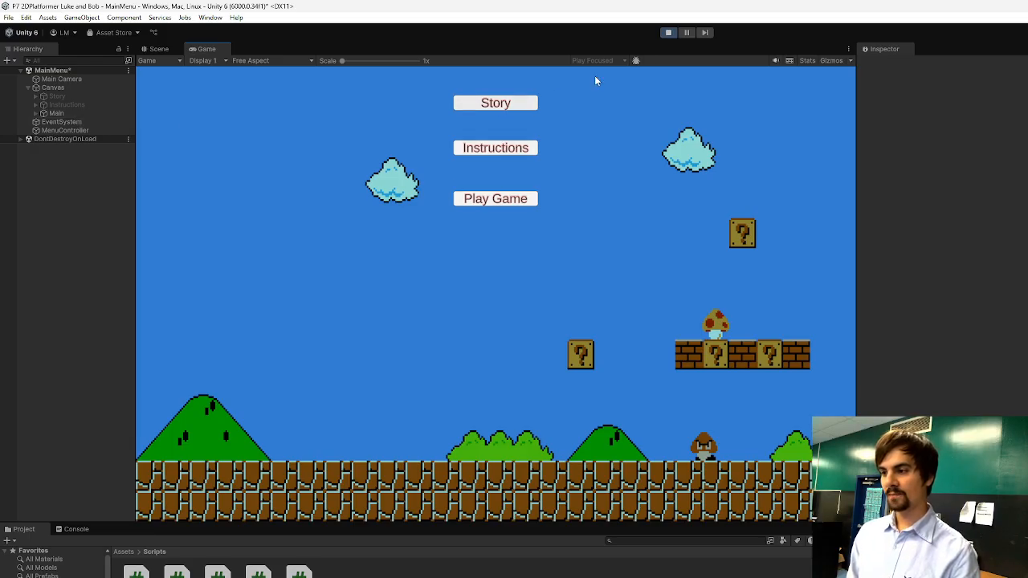
left_click(668, 33)
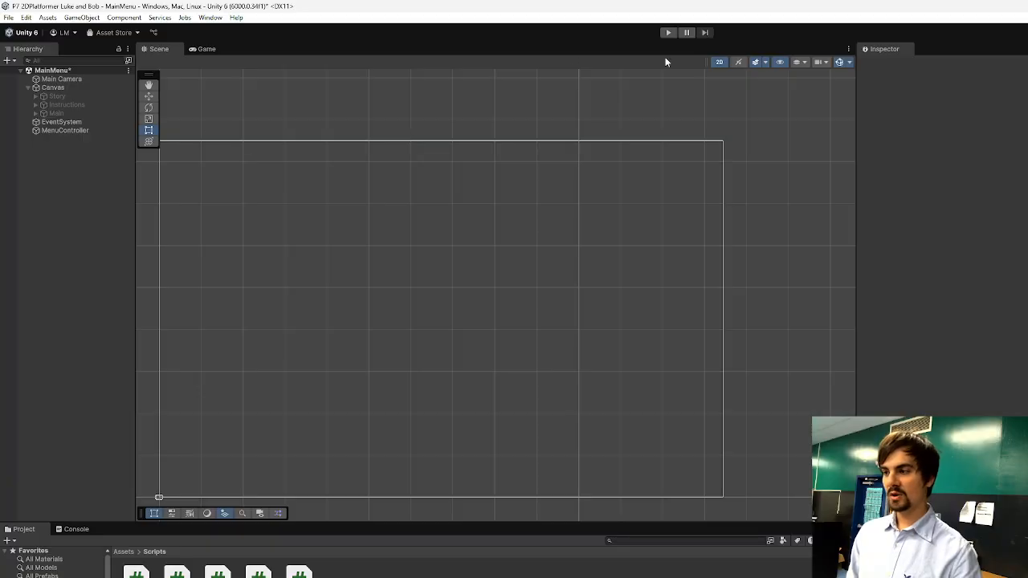
left_click(53, 113)
left_click(886, 65)
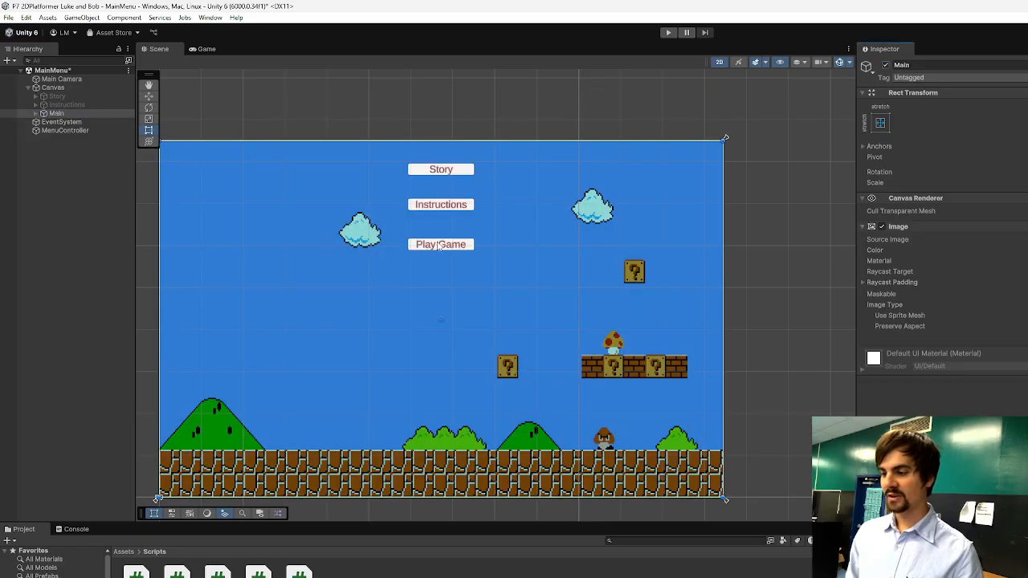
Select the PlayGame button object under the Main panel, rather than its text child, for access to its button settings.
left_click(441, 245)
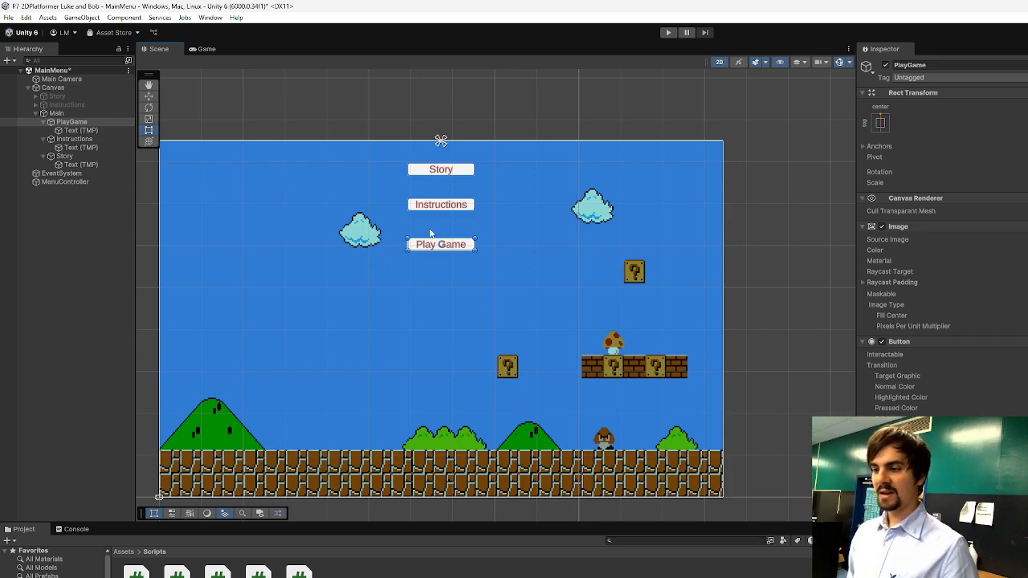
left_click(454, 207)
left_click(451, 249)
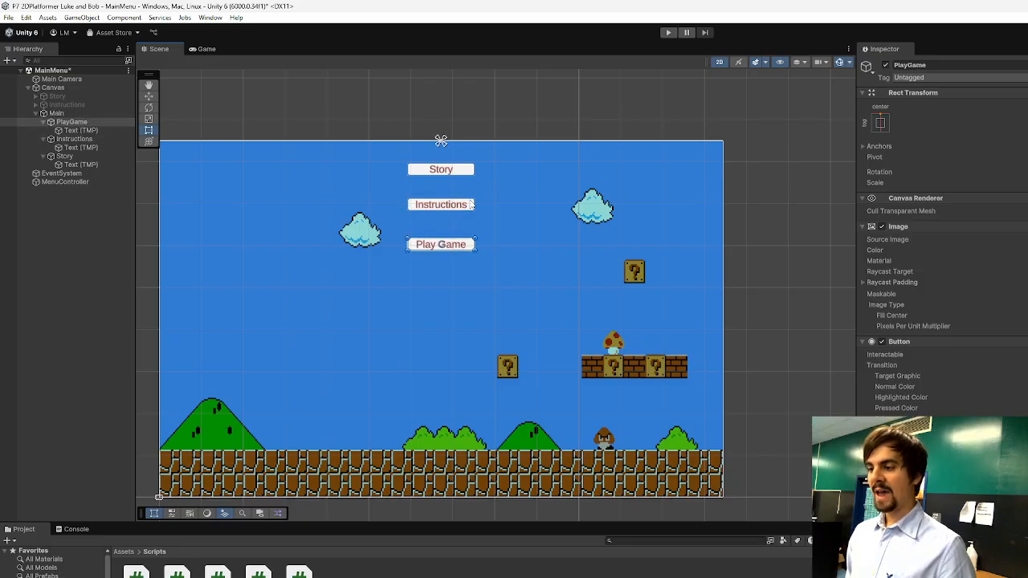
left_click(456, 248)
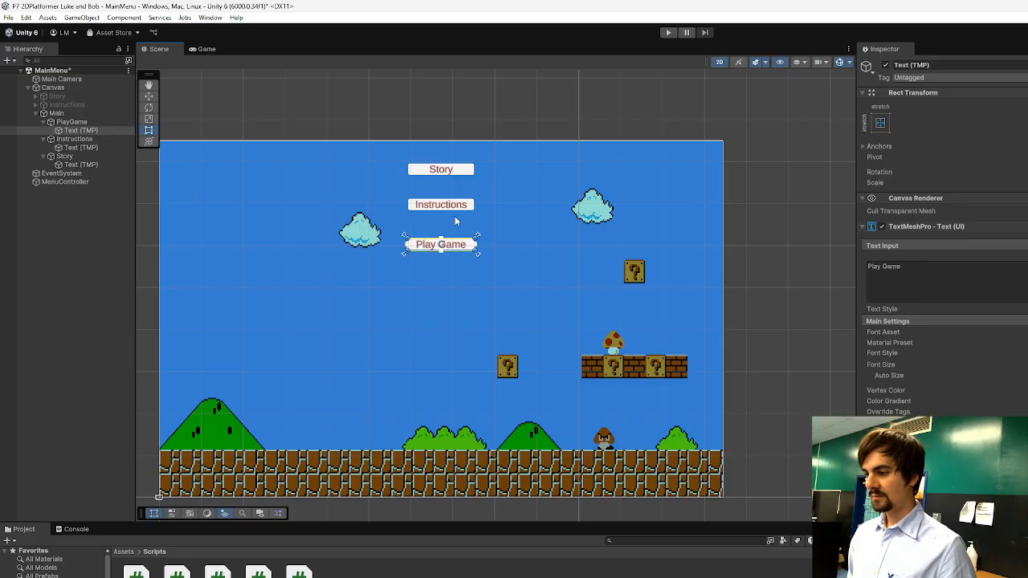
left_click(458, 247)
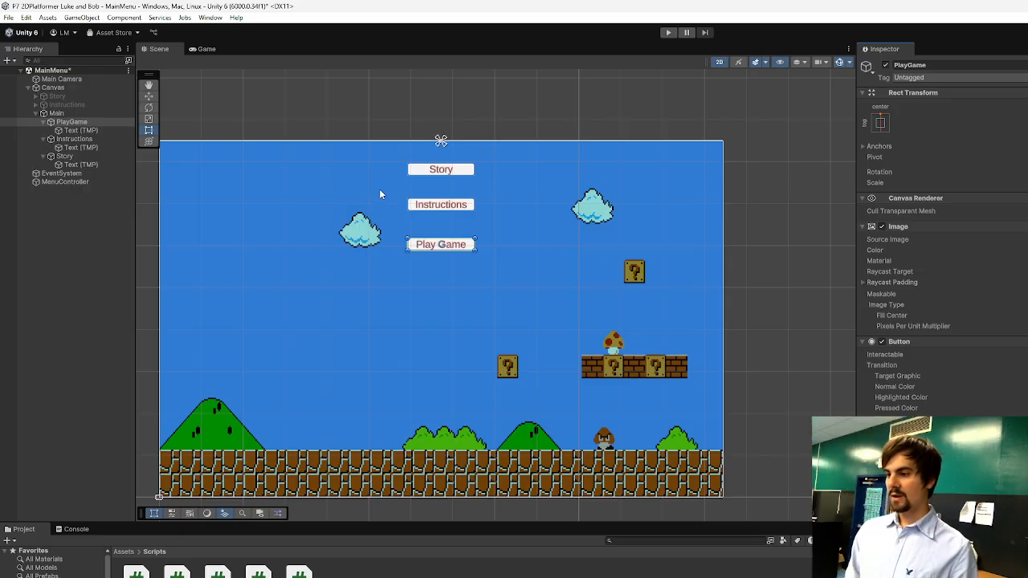
Assign the MenuController object to the On Click event of the Main panel's Instructions button, and select the Story button.
left_click(443, 204)
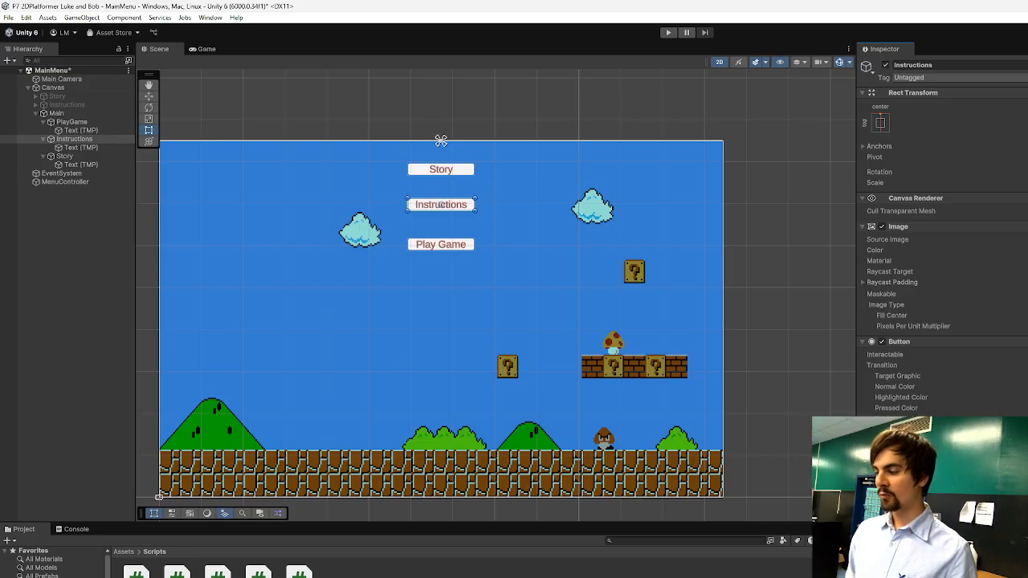
left_click_drag(65, 181, 900, 458)
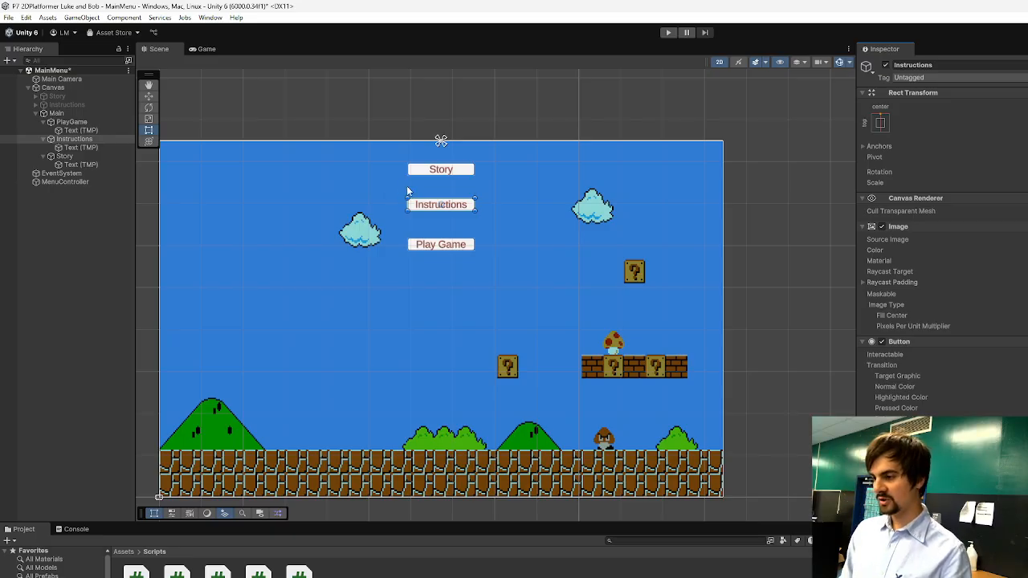
left_click(440, 172)
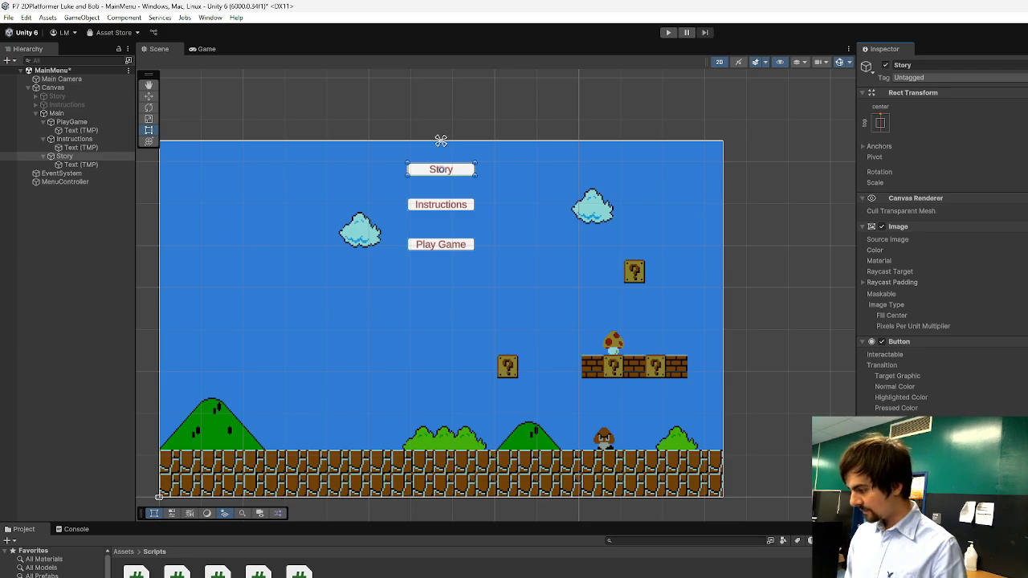
Play-test the main menu by opening the Instructions panel from its button, and return to editing.
left_click(668, 32)
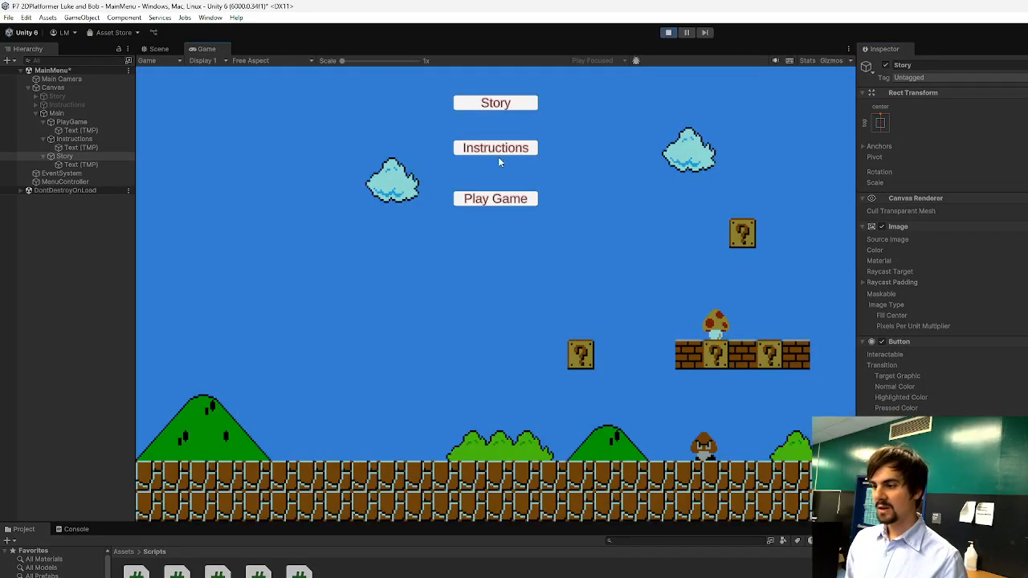
left_click(507, 156)
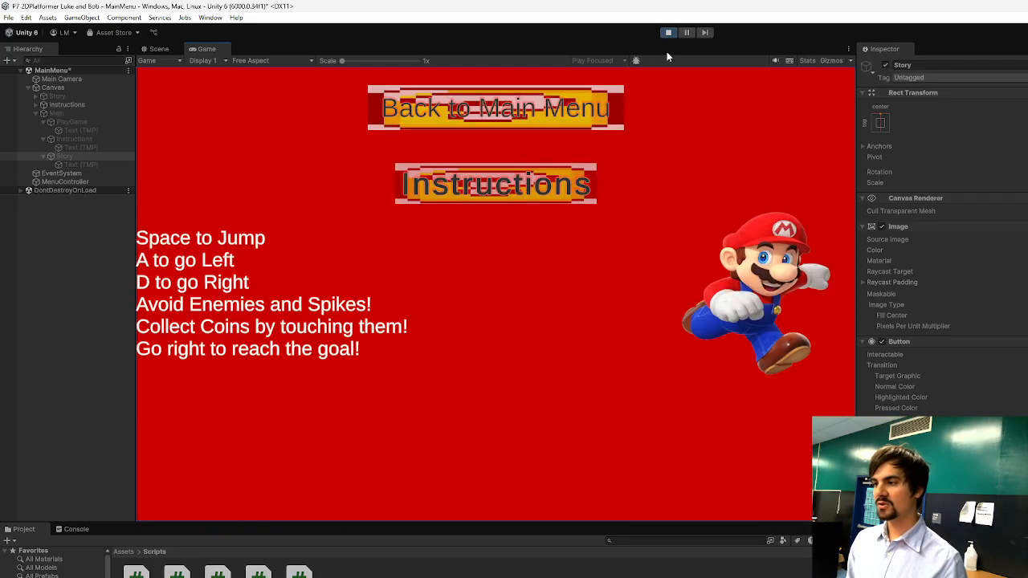
left_click(669, 33)
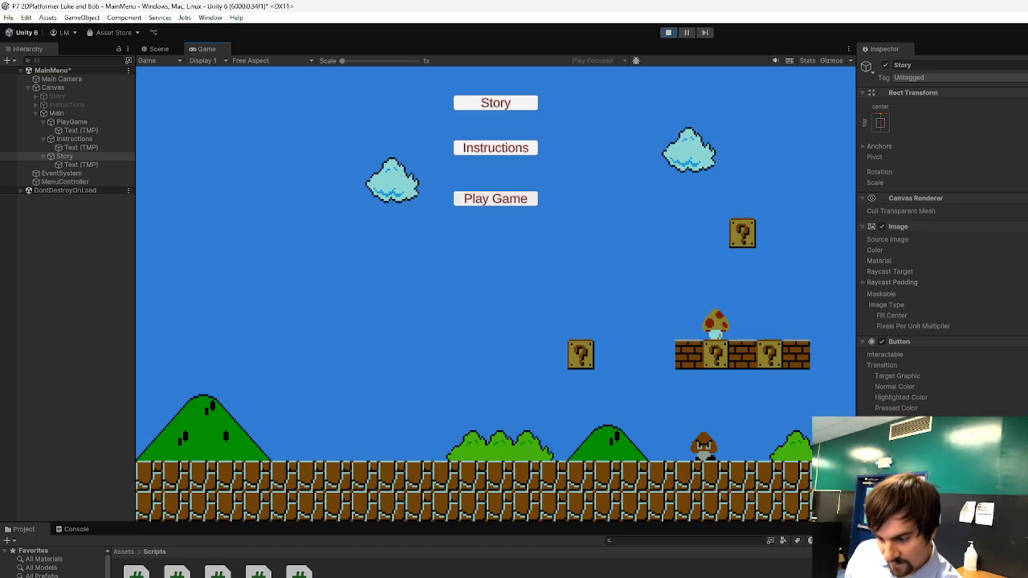
left_click(669, 32)
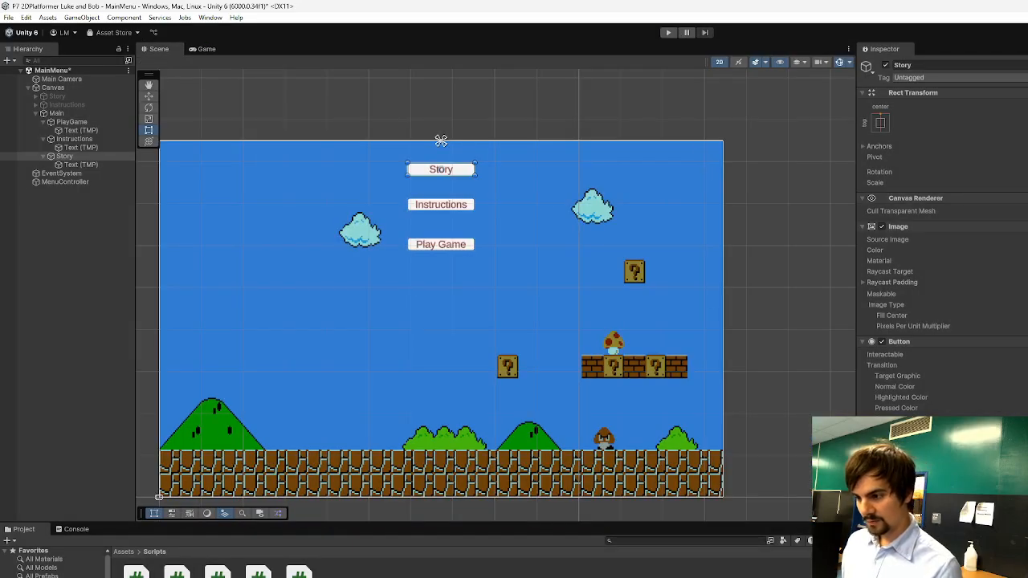
Open the main menu controller script, select the sceneName argument of LoadScene in StartGame, and rename the SampleScene asset as World 1-1.
left_click(217, 572)
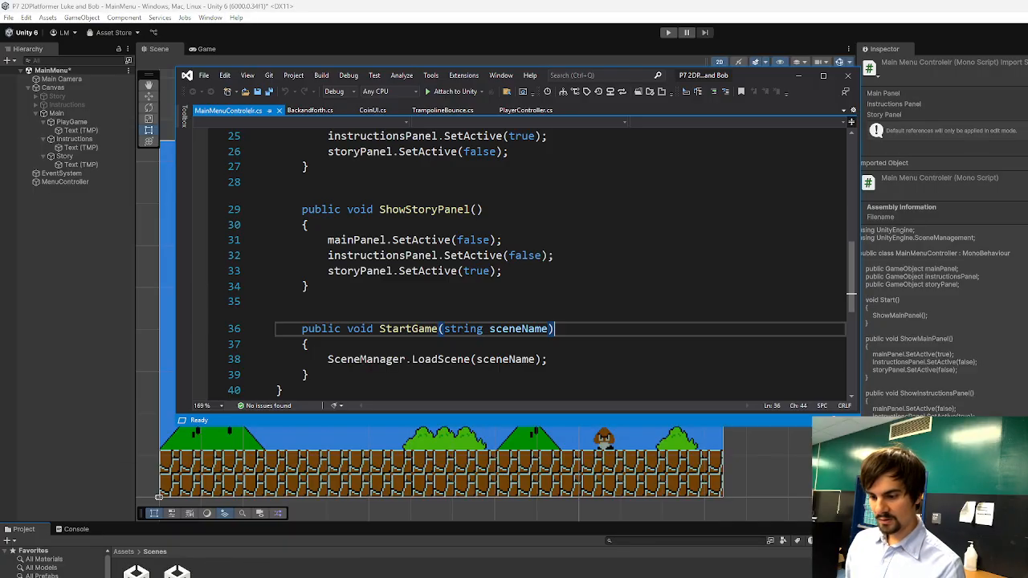
double_click(504, 360)
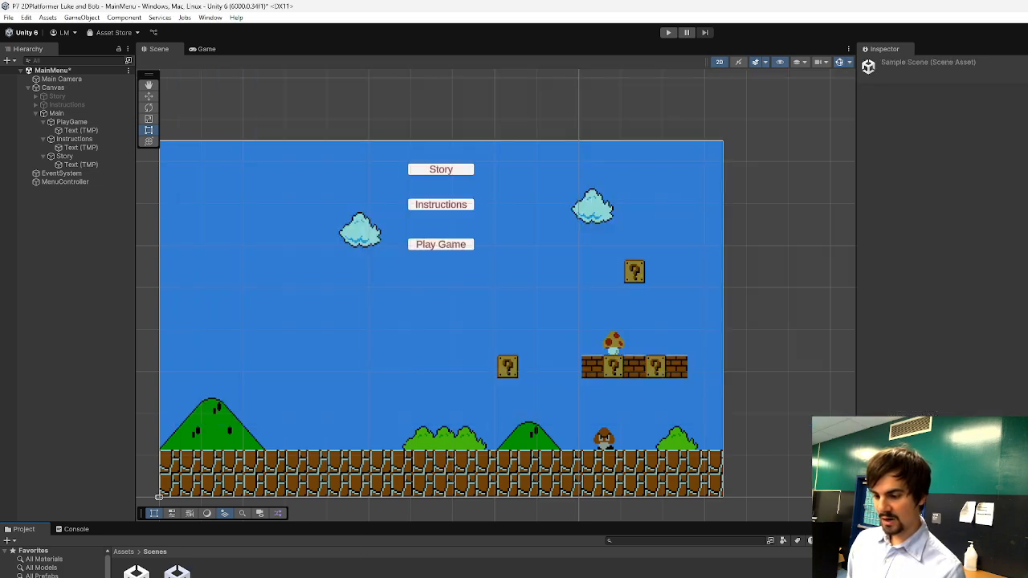
right_click(180, 575)
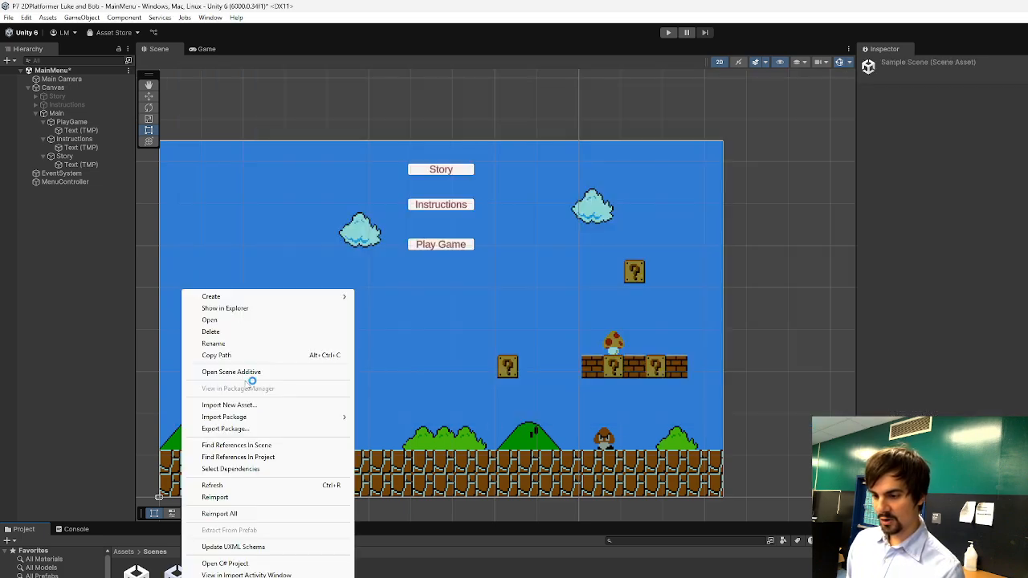
left_click(236, 344)
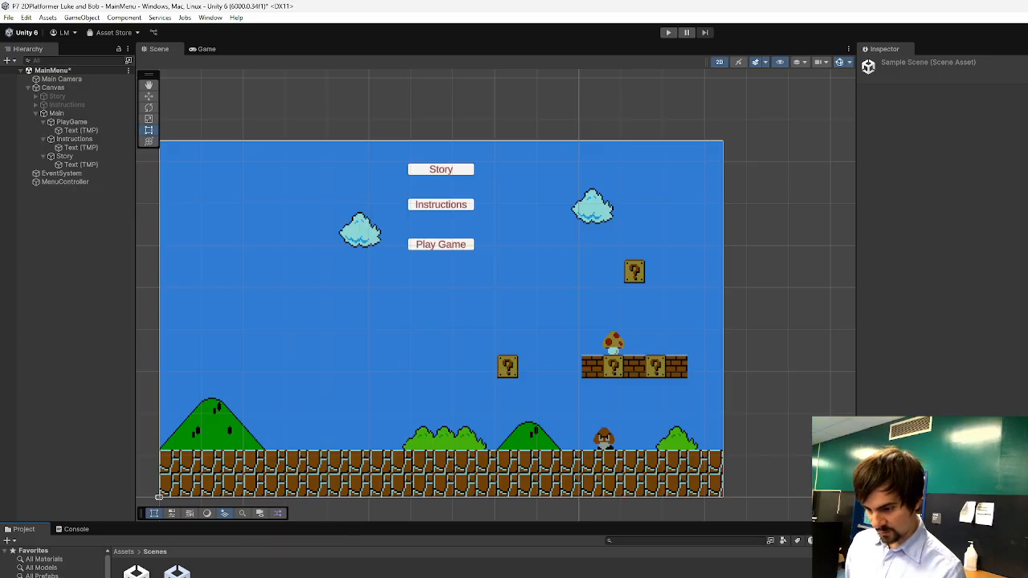
key("alt+Tab")
Replace the sceneName argument of the LoadScene call in StartGame with World1-1, written without spaces around the hyphen.
key("alt+Tab")
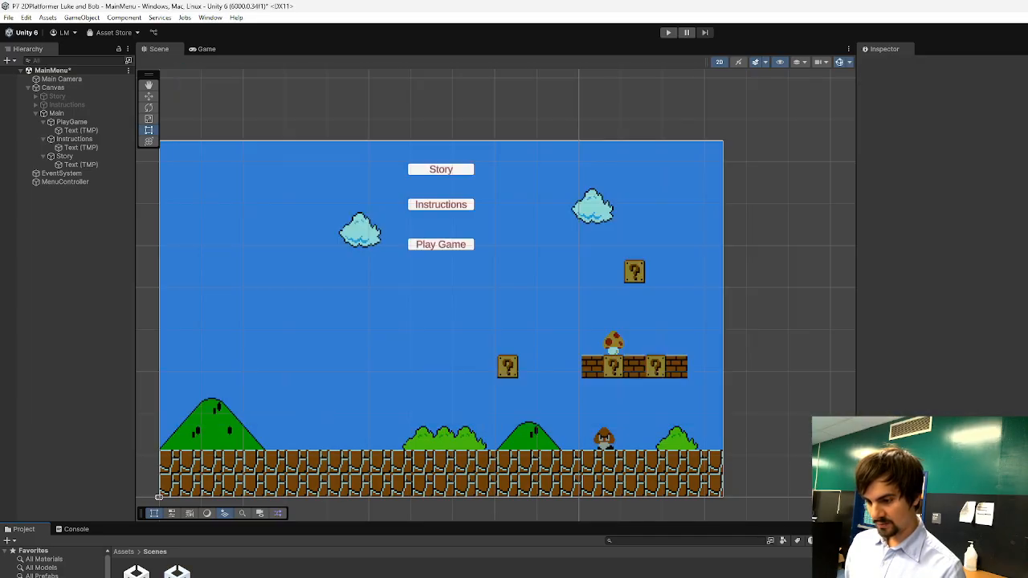
key("alt+Tab")
type("World1 - 1")
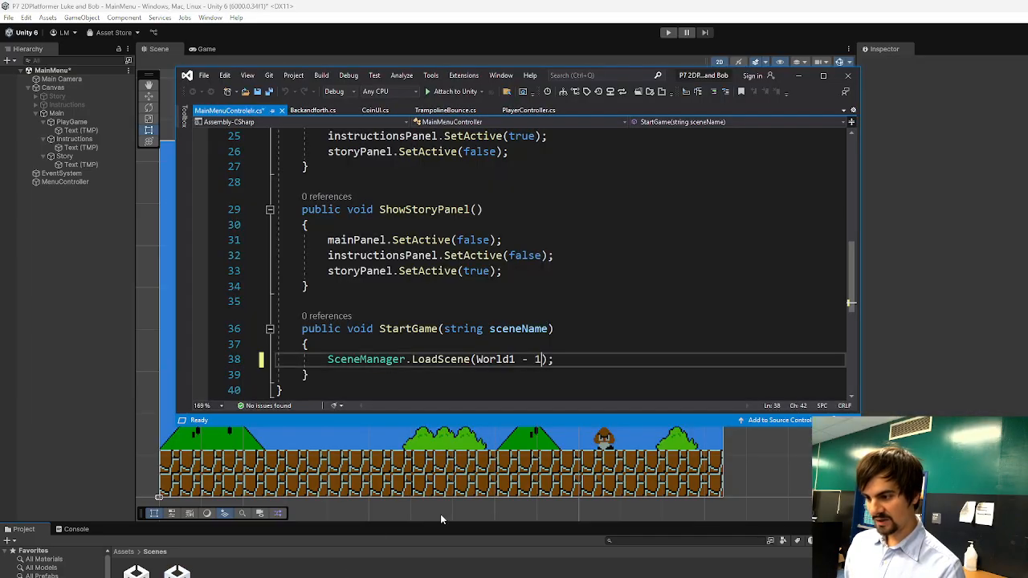
key("alt+Tab")
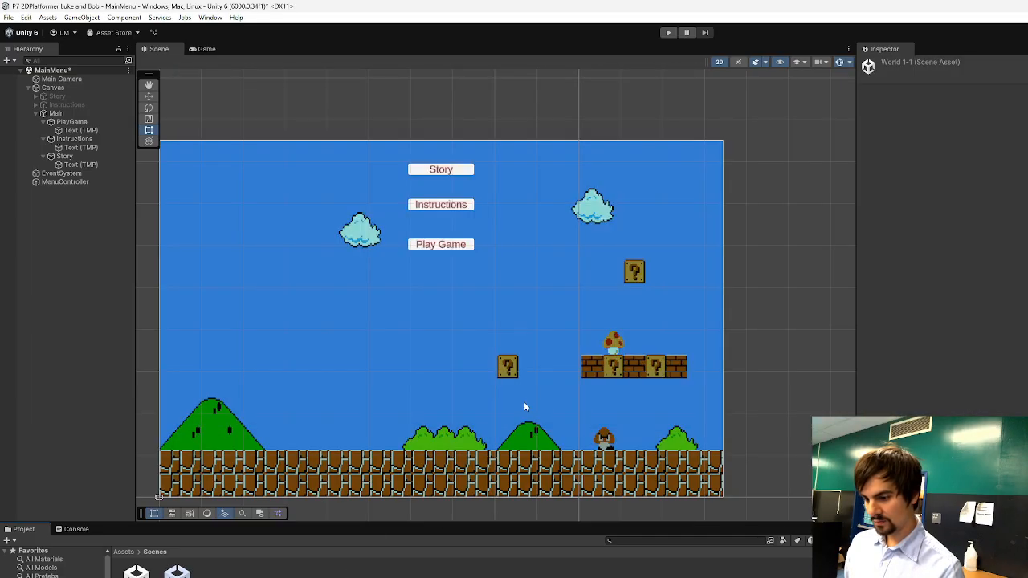
key("alt+Tab")
key("BackSpace")
left_click(528, 362)
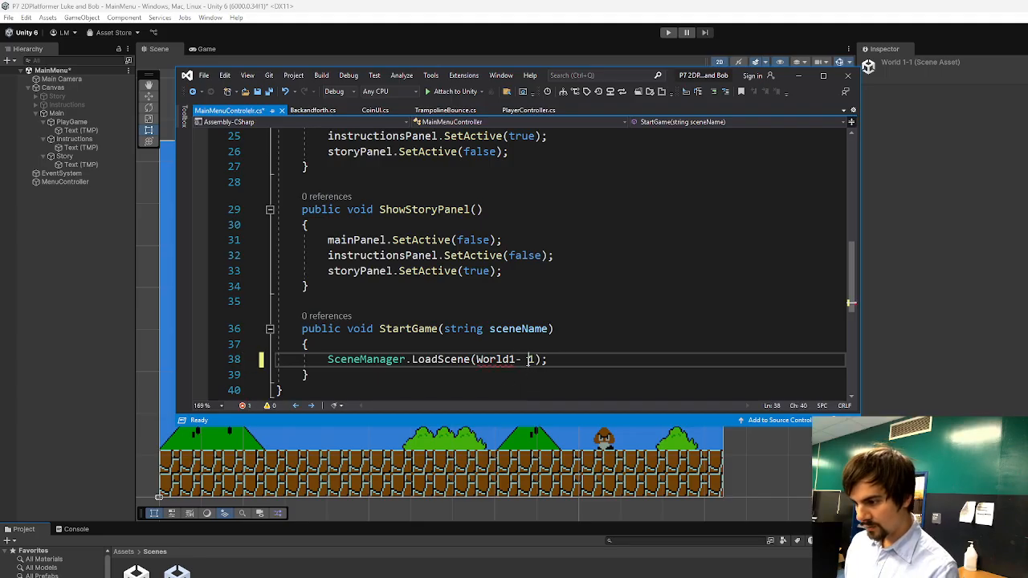
key("BackSpace")
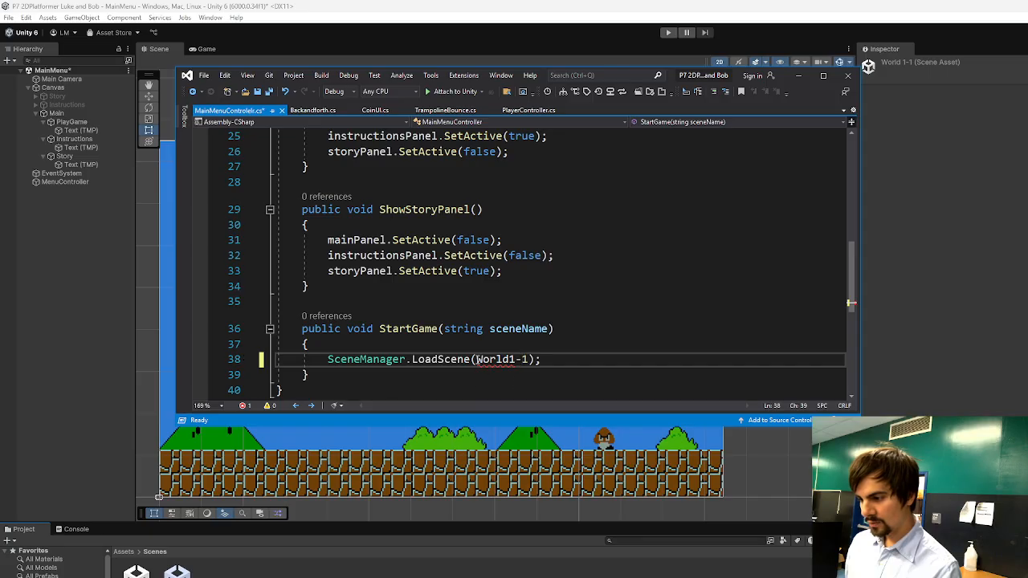
Enclose World1-1 in double quotation marks so the LoadScene call receives it as a string.
left_click(478, 360)
type("\"")
left_click(541, 362)
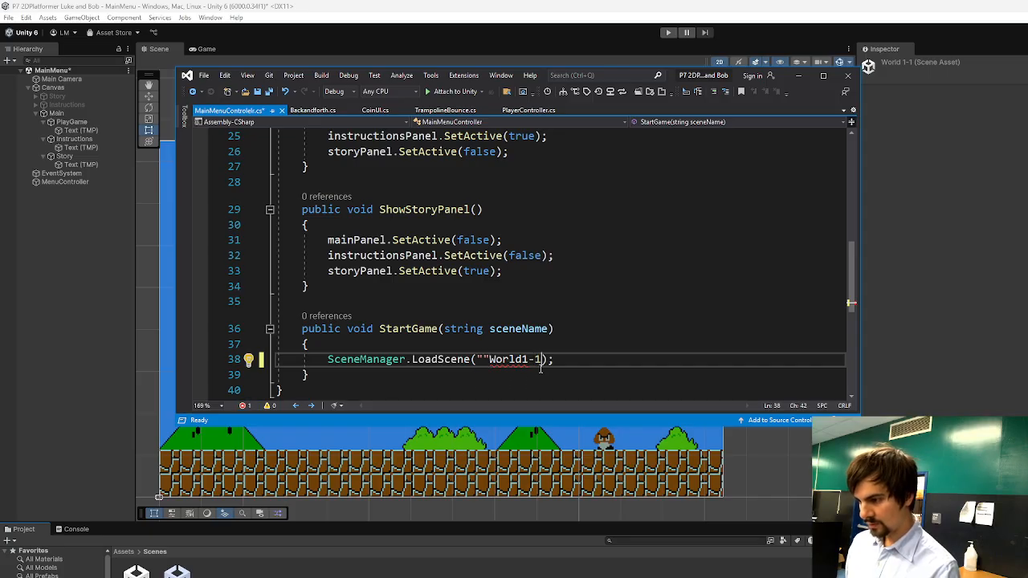
type("\"")
key("BackSpace")
left_click(489, 362)
key("BackSpace")
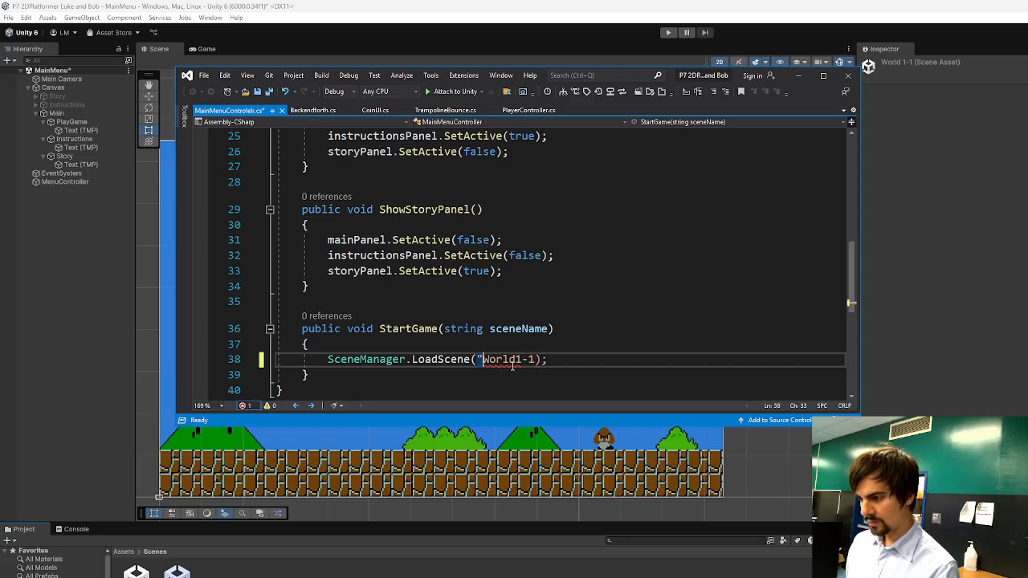
left_click(536, 362)
type("\"")
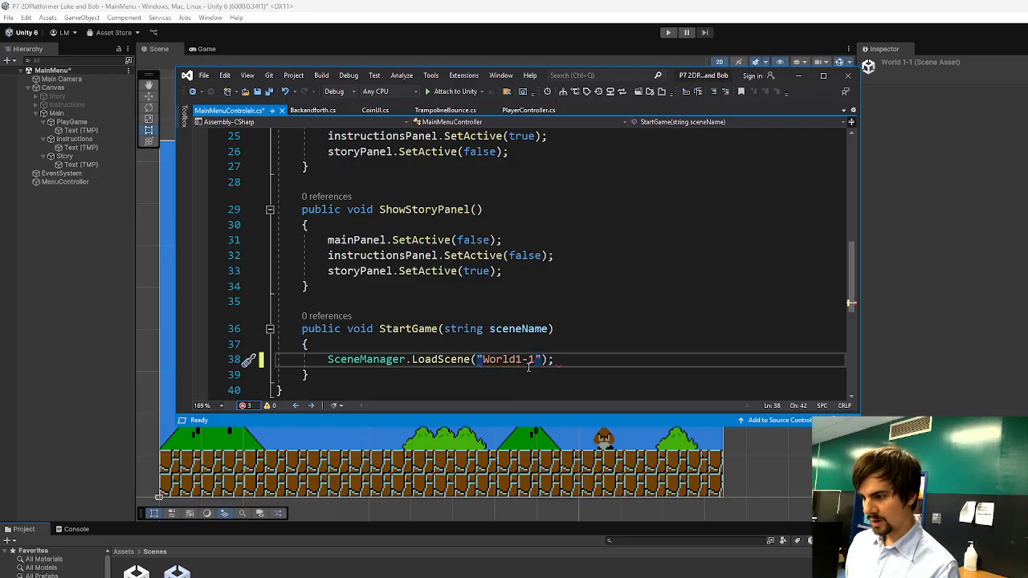
Shorten the LoadScene string to "World1" and rename the World 1-1 scene asset to match.
left_click(527, 362)
key("BackSpace")
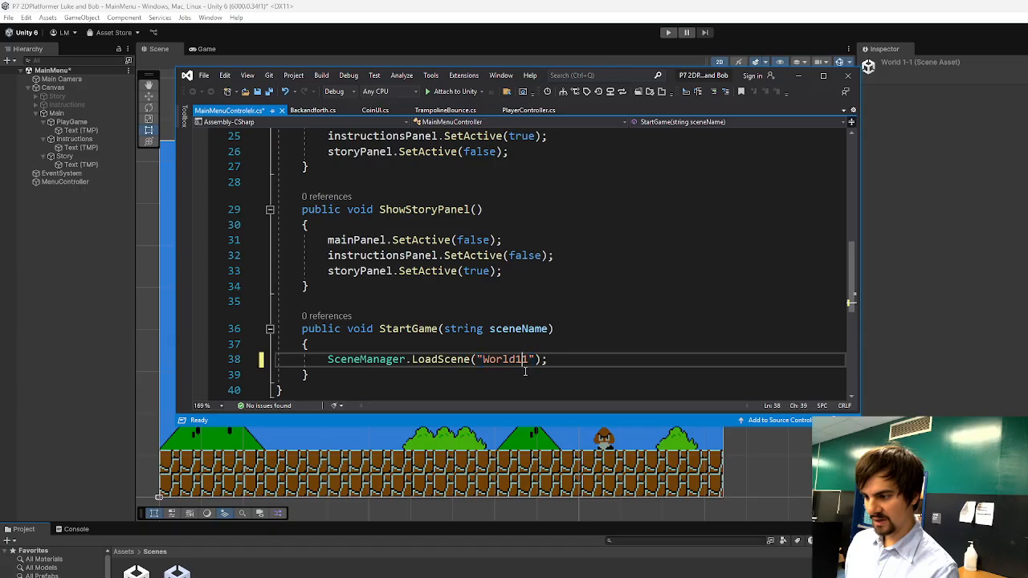
key("BackSpace")
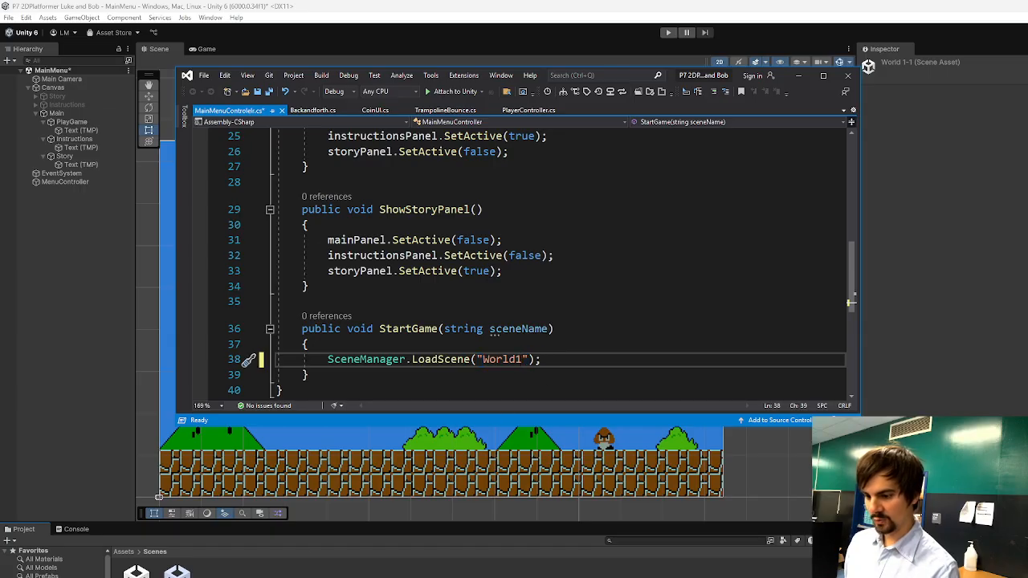
right_click(180, 573)
left_click(212, 337)
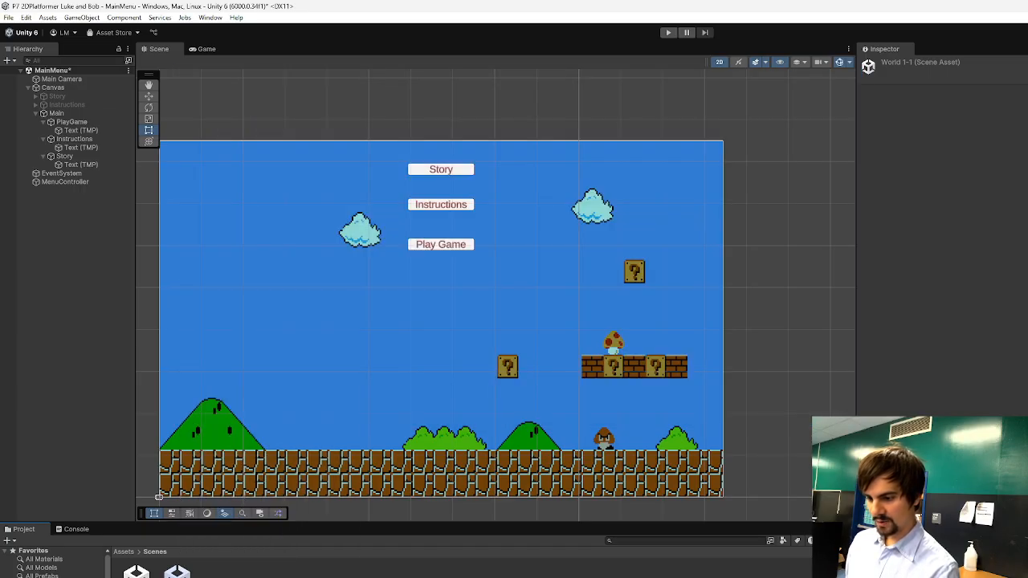
key("Return")
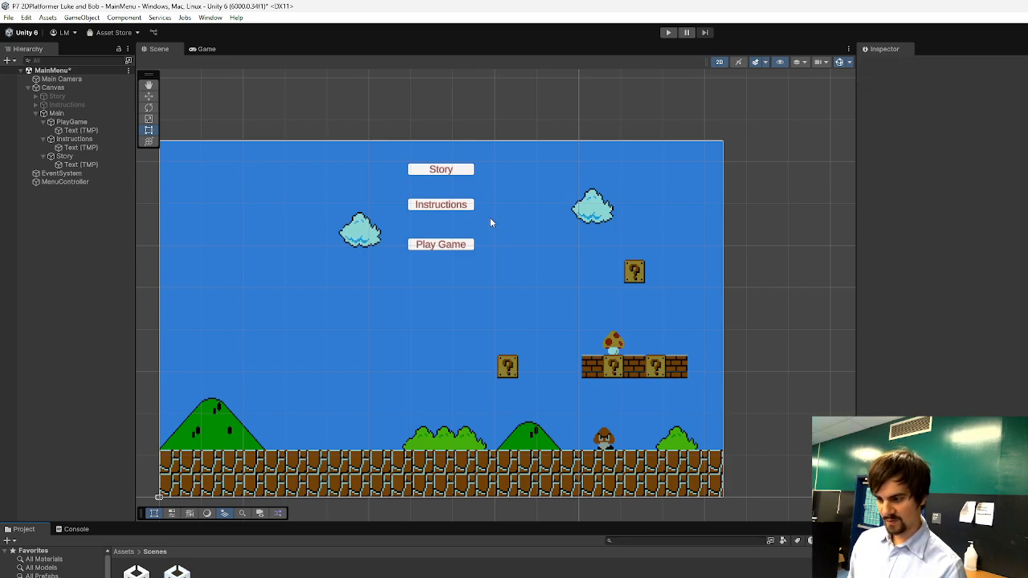
Play-test the Play Game button, check the Console for errors, stop the game and select the first scene-loading error.
left_click(668, 32)
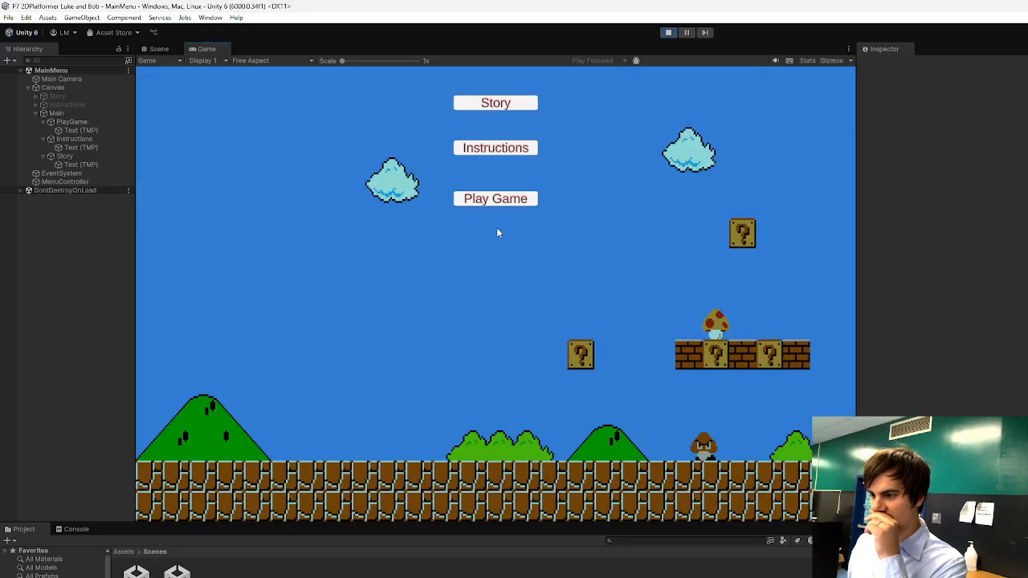
left_click(503, 202)
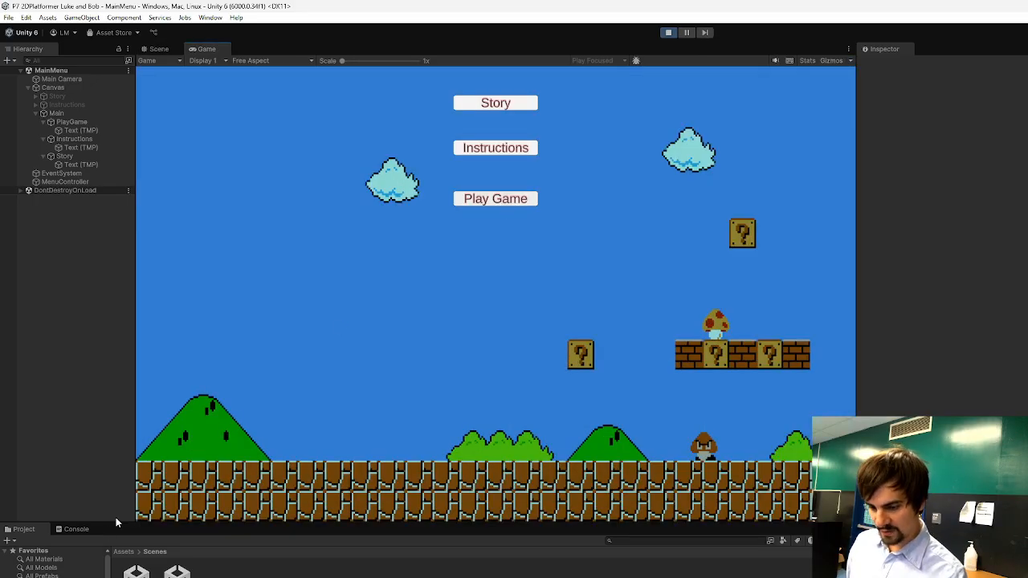
left_click(77, 529)
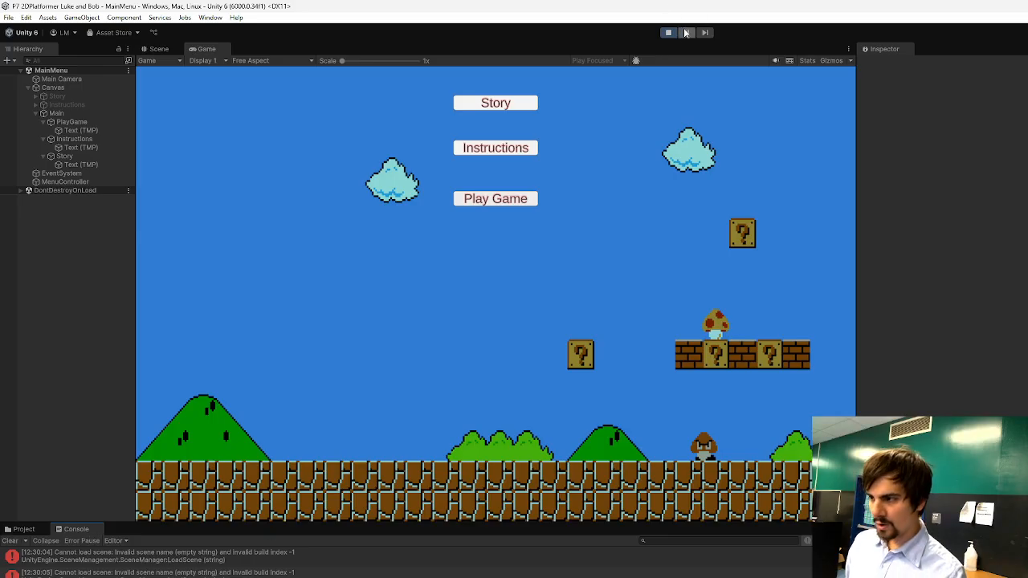
left_click(668, 32)
left_click(212, 565)
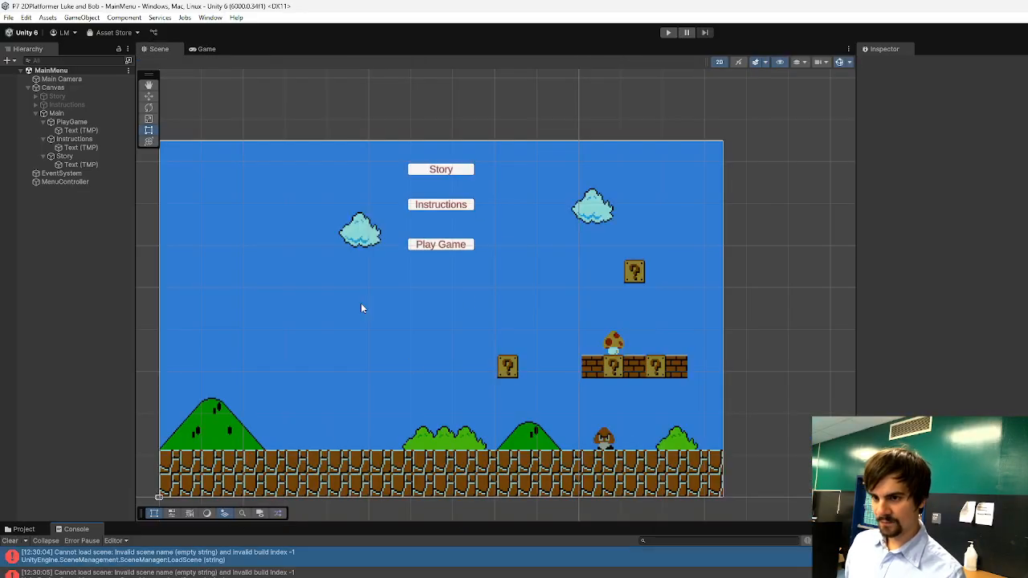
Add the open MainMenu scene to the scene list in Build Profiles and close the window.
left_click(7, 18)
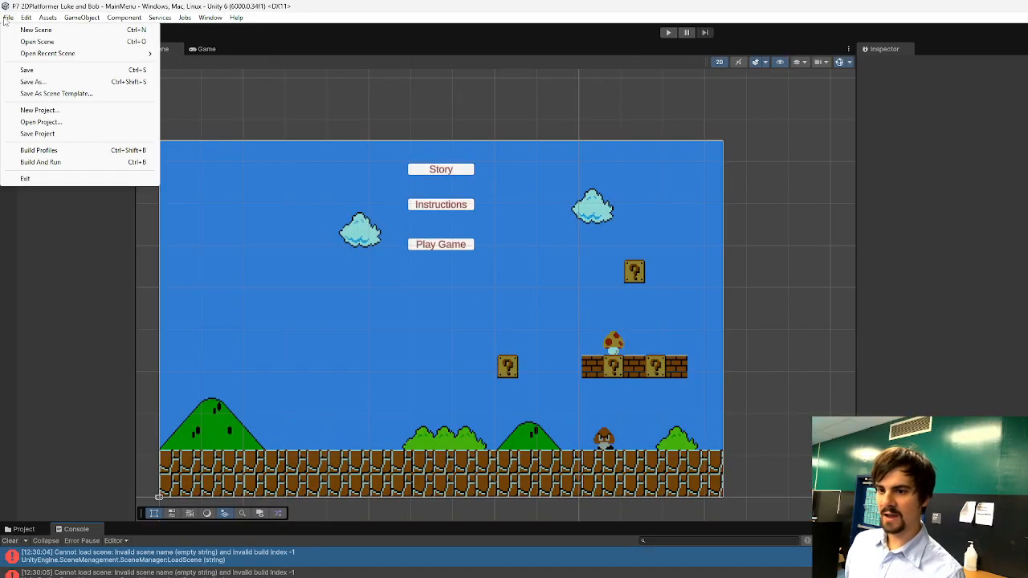
left_click(62, 151)
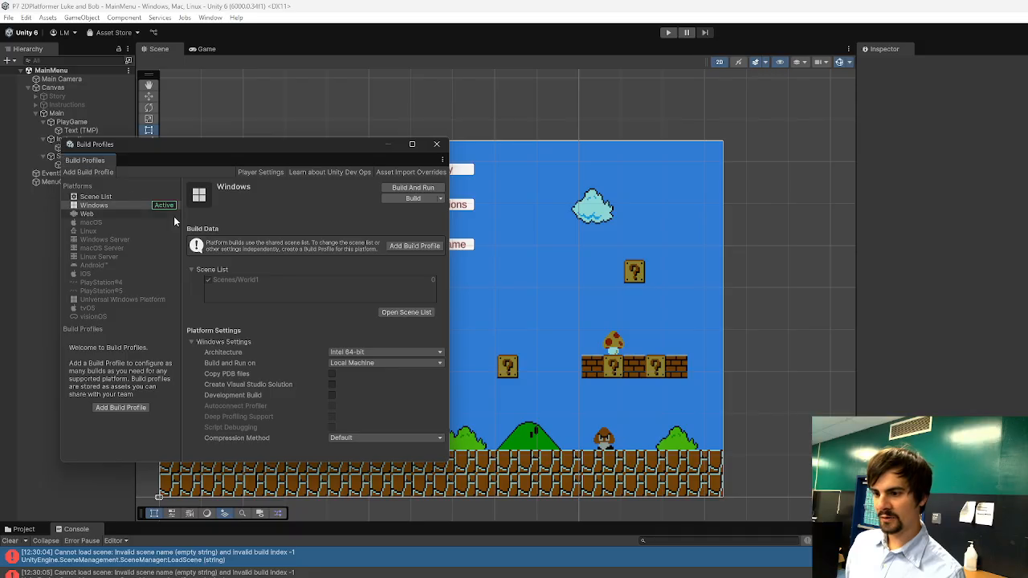
left_click(402, 314)
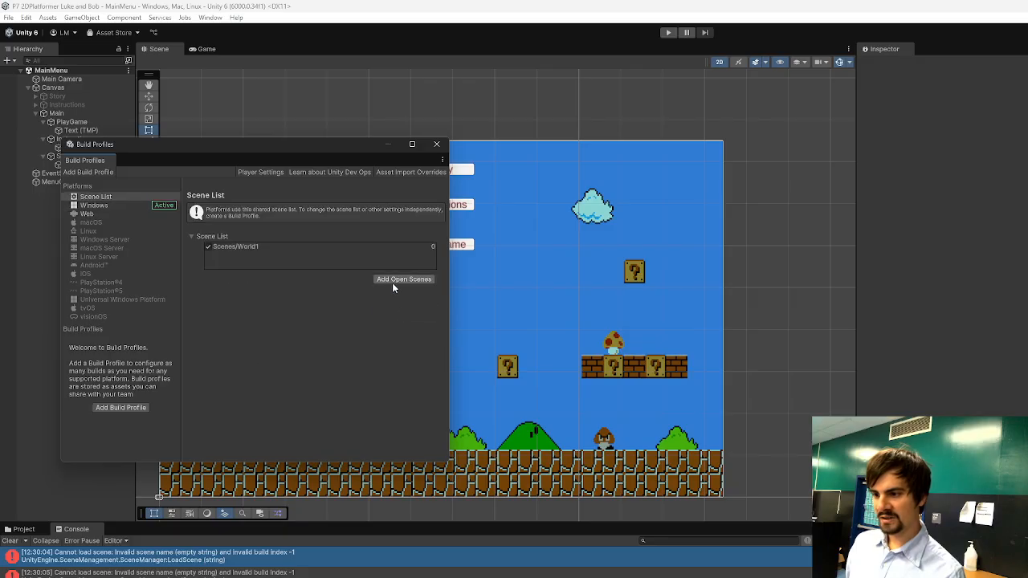
left_click(393, 281)
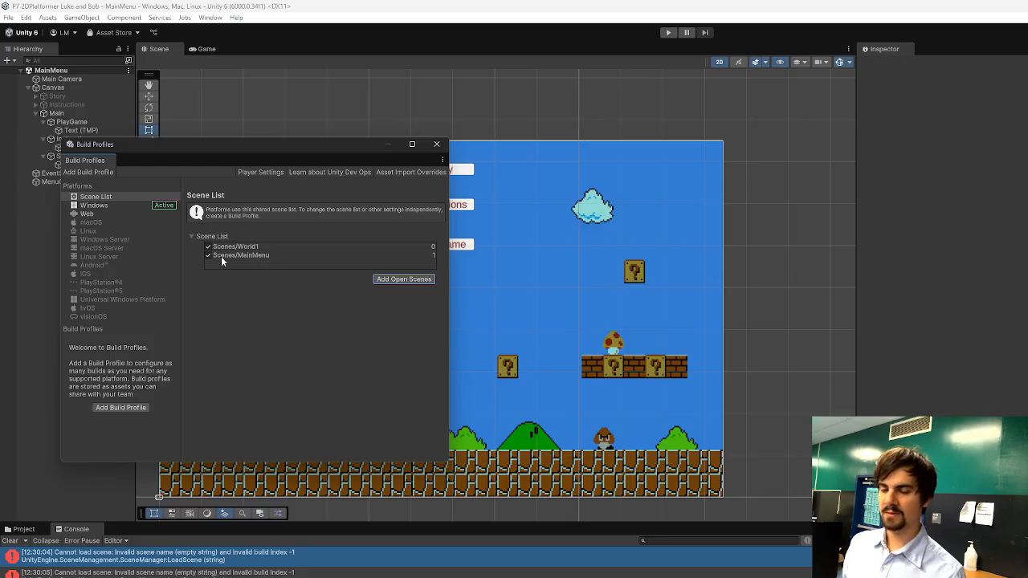
left_click(436, 144)
Move Scenes/MainMenu above Scenes/World1 in the Build Profiles scene list and close the window.
left_click(8, 18)
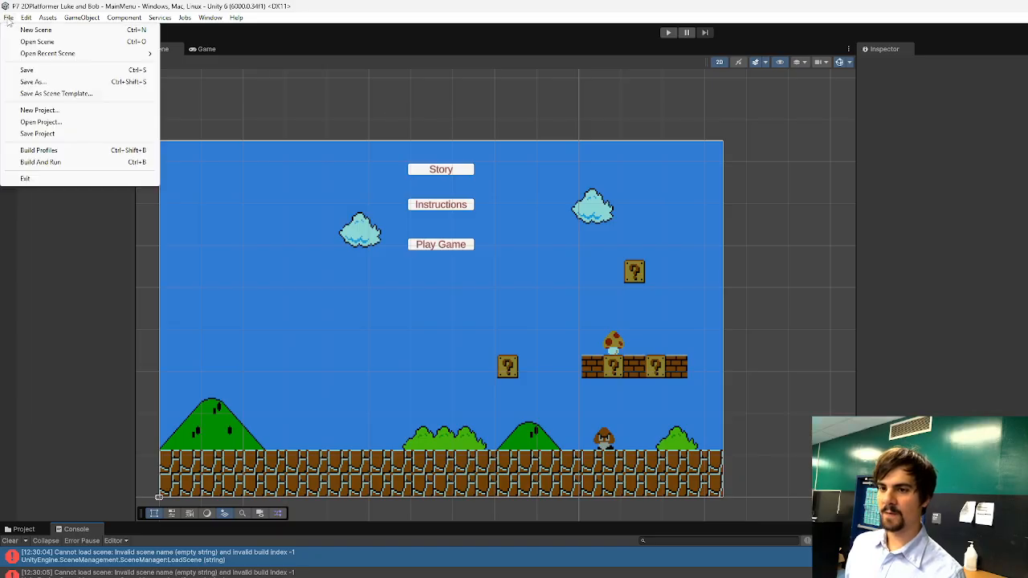
left_click(38, 151)
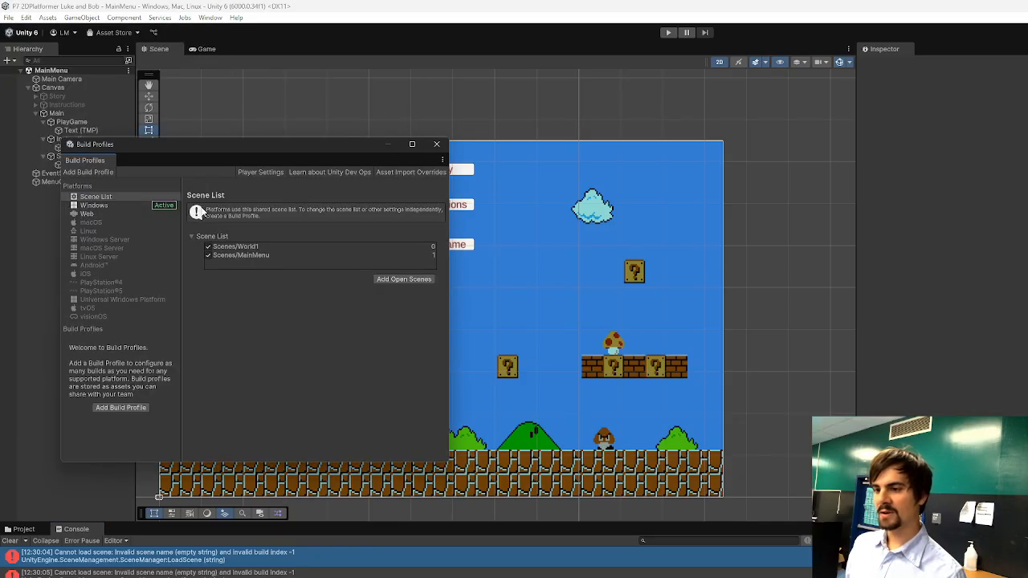
left_click(402, 280)
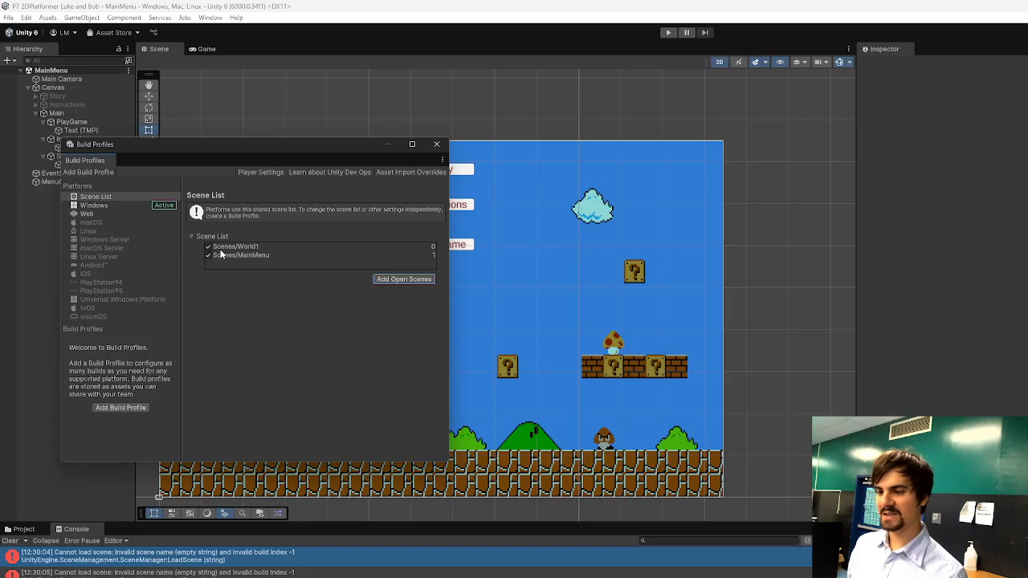
left_click_drag(232, 255, 233, 249)
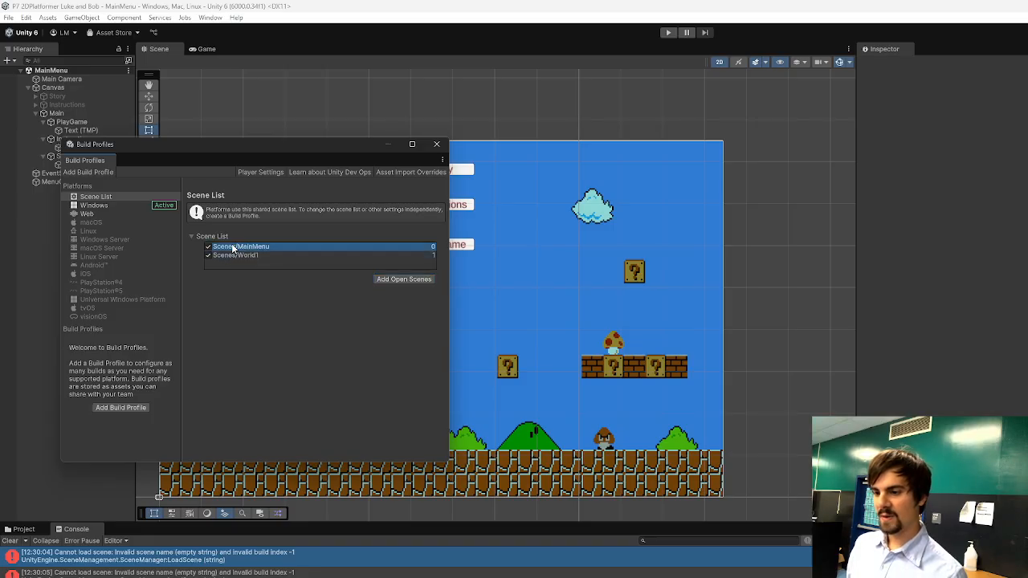
left_click(436, 144)
Play-test the Play Game button and open the script code behind the scene-loading error in the Console.
left_click(663, 33)
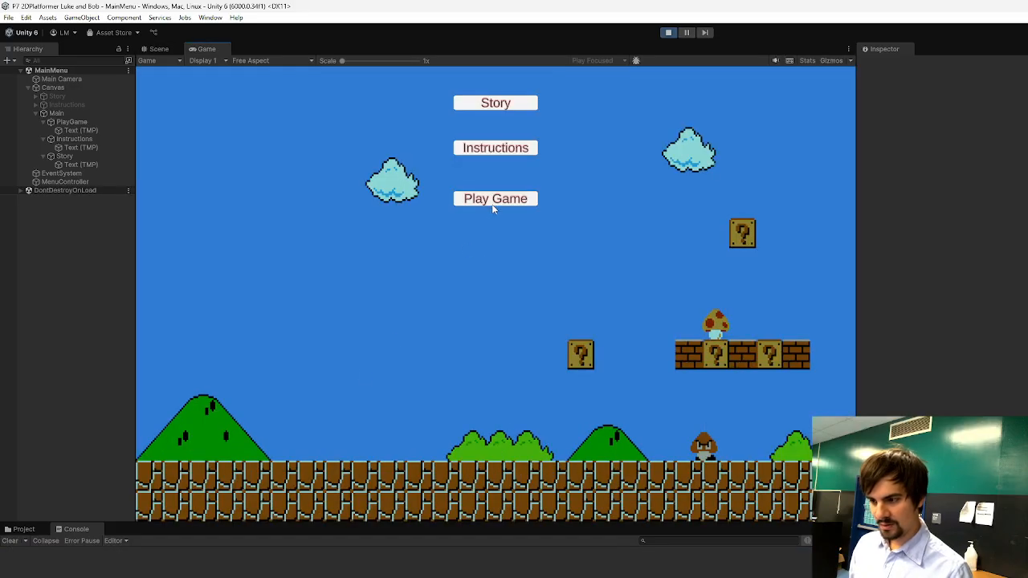
left_click(494, 200)
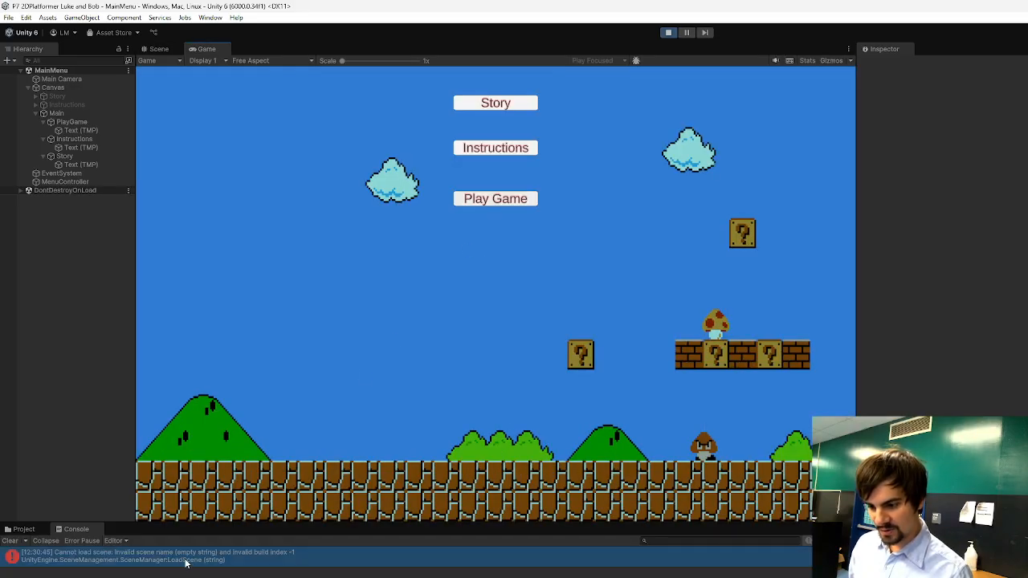
double_click(245, 562)
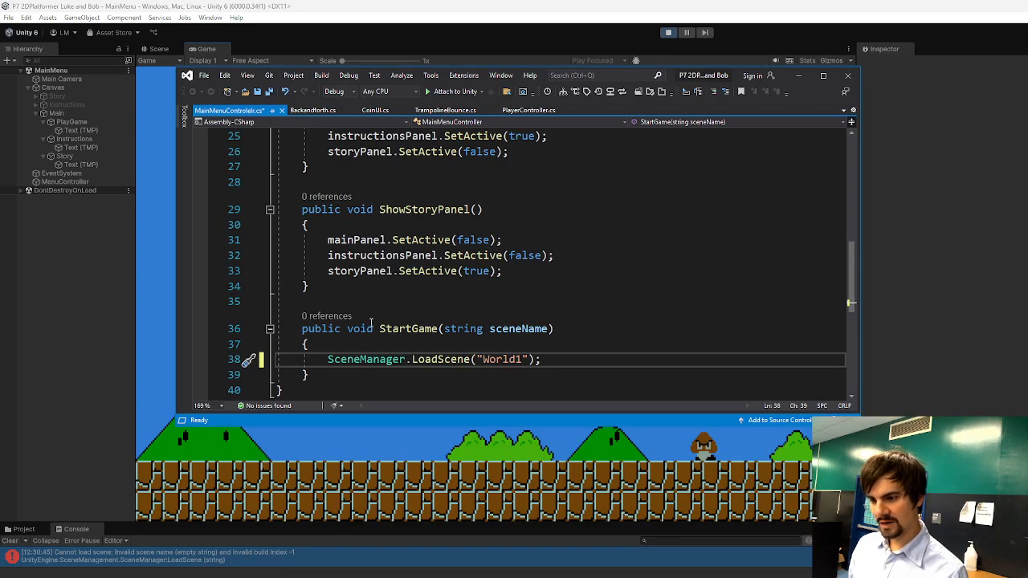
Save the MainMenuController script with the "World1" LoadScene string and return to the Unity editor to recompile.
key("Left")
key("Left")
key("ctrl+s")
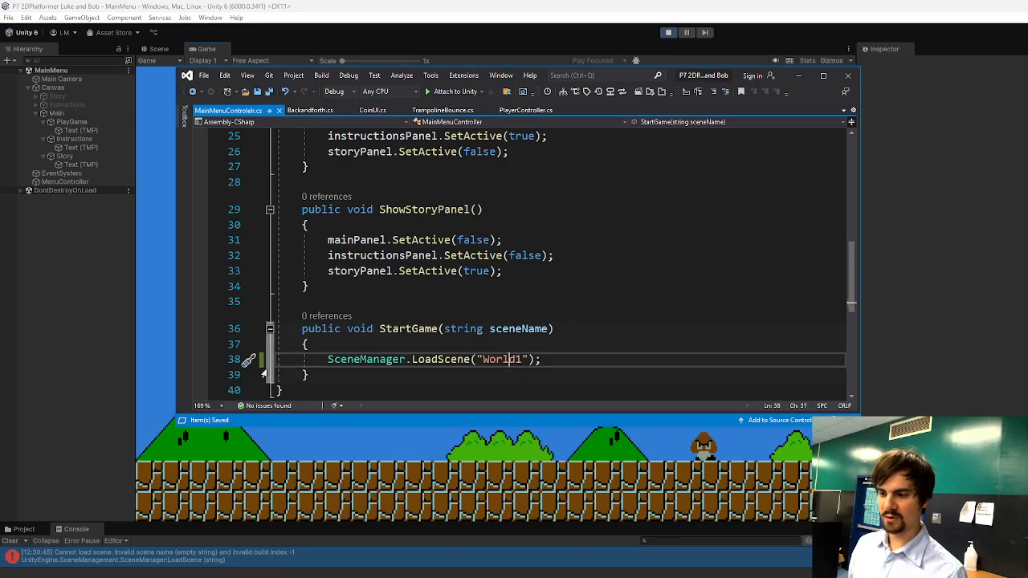
left_click(323, 467)
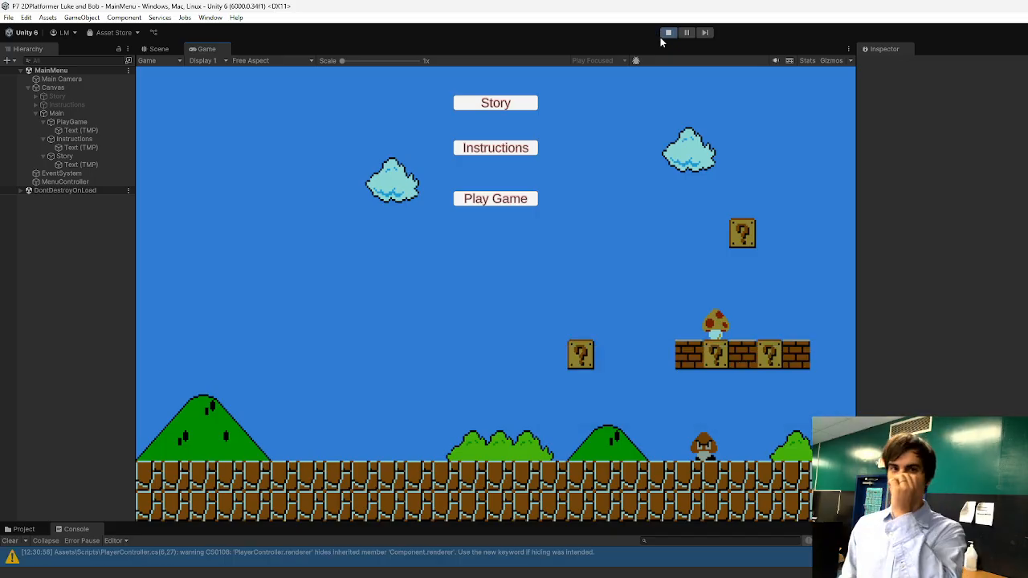
Restart the game, launch World1 with the Play Game button, try running and jumping with the character, and stop the game.
left_click(666, 33)
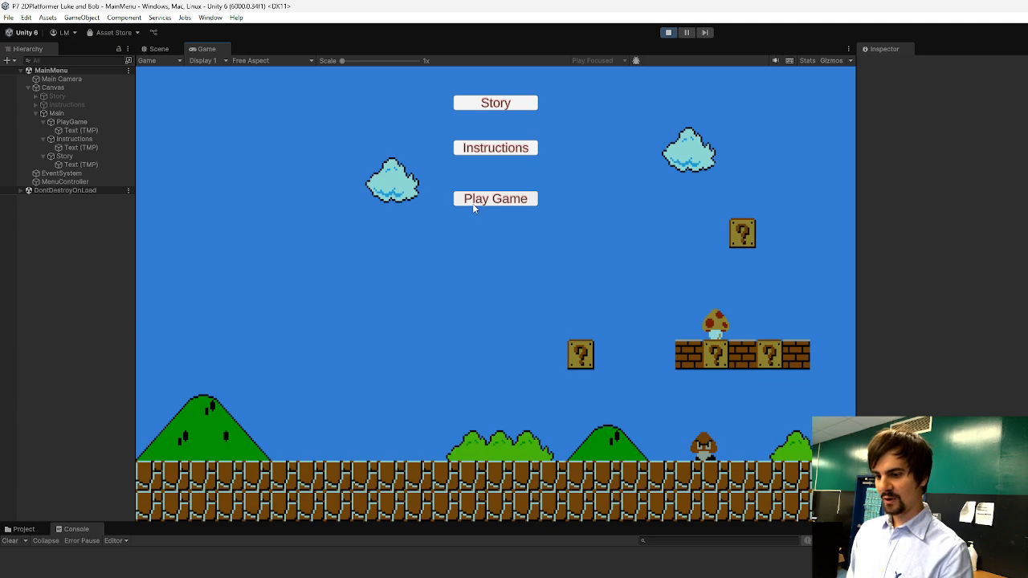
left_click(475, 203)
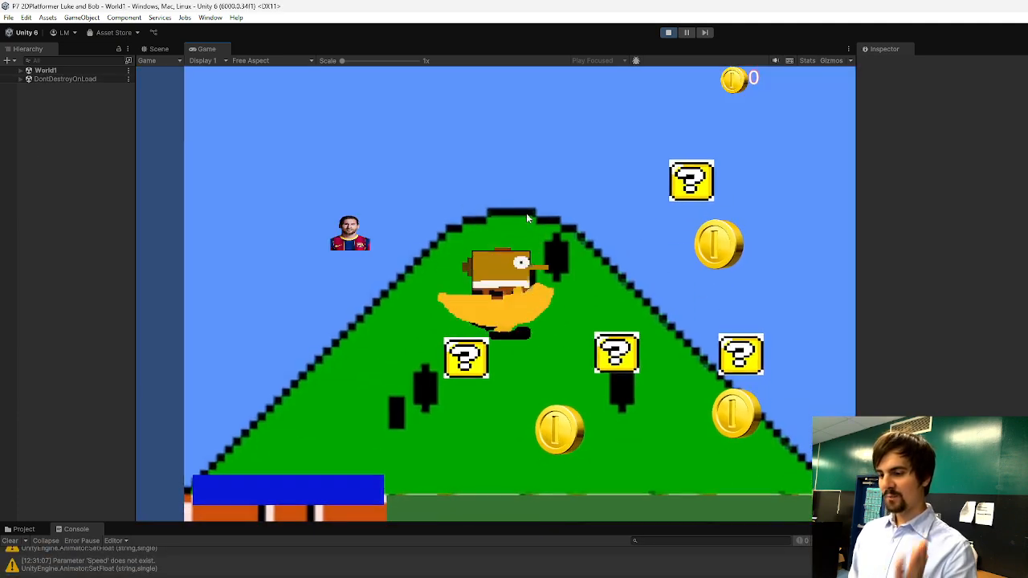
key("d")
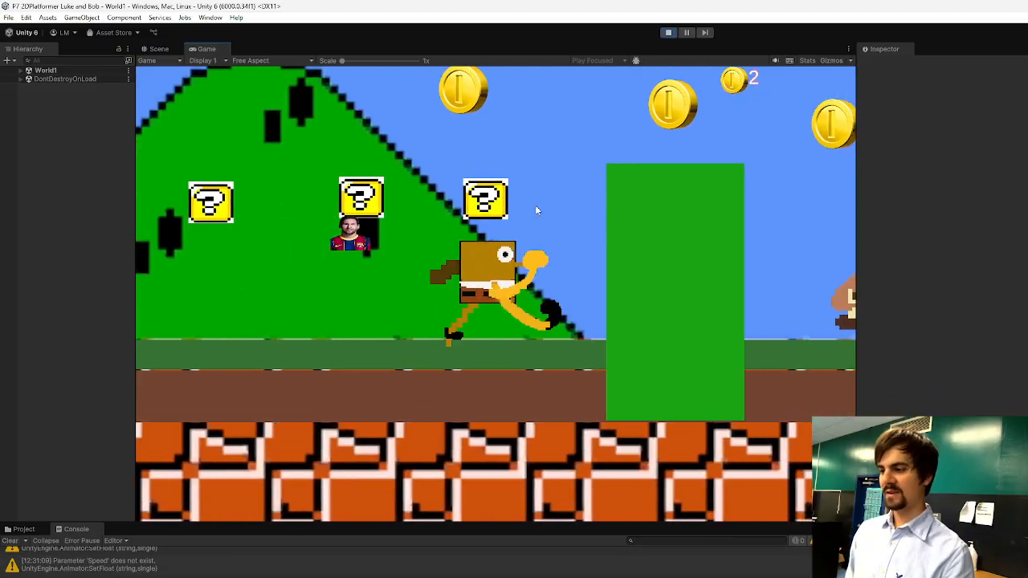
key("space")
key("space")
left_click(671, 33)
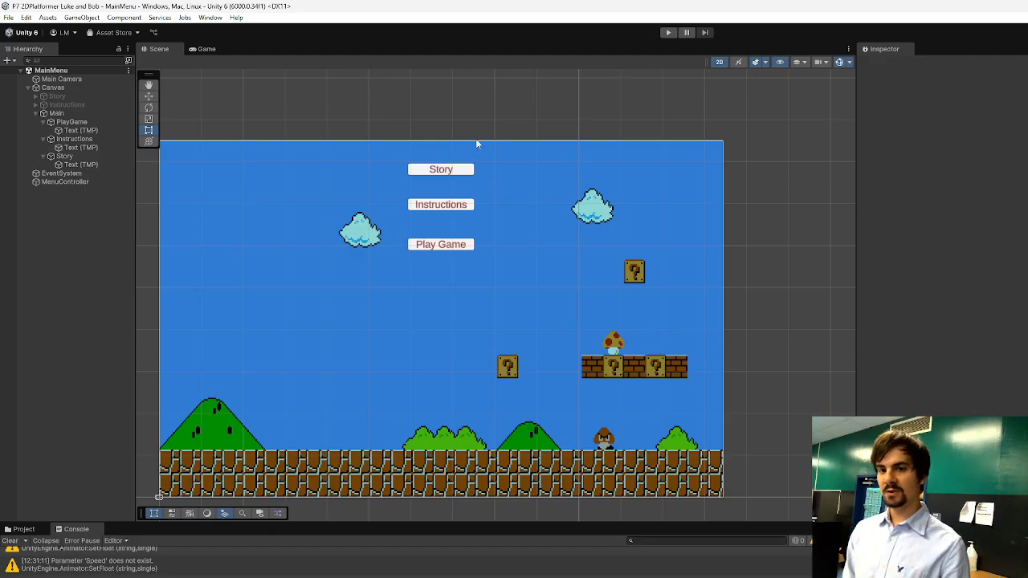
Deactivate the Main panel and activate the Instructions panel under the Canvas.
scroll(469, 137, "down", 3)
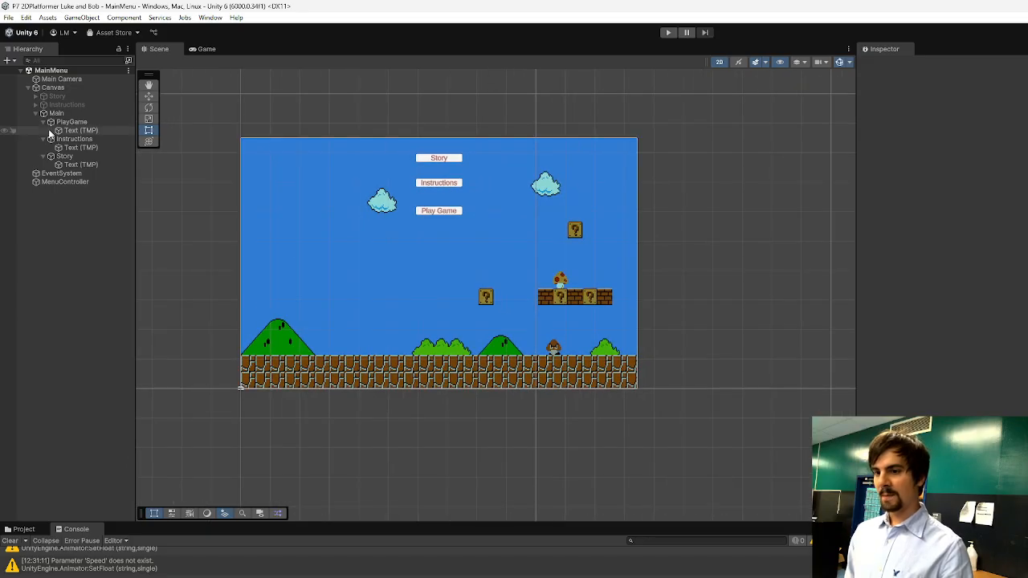
left_click(71, 140)
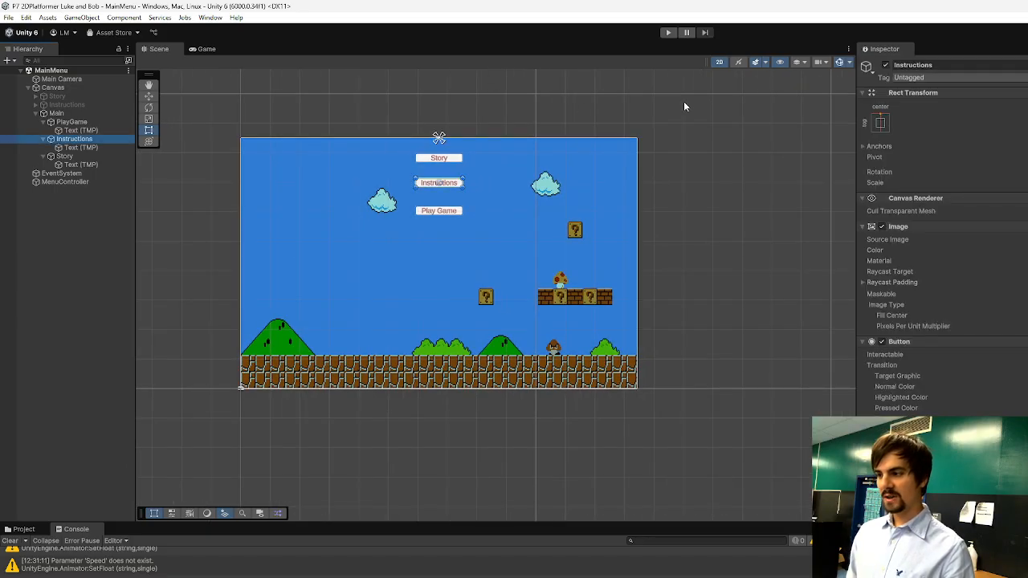
left_click(56, 115)
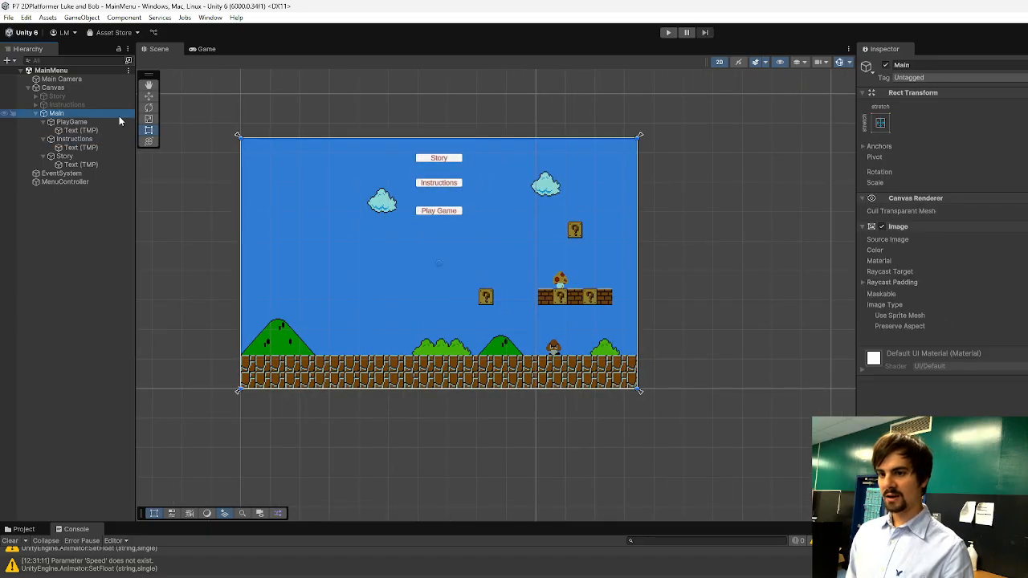
left_click(887, 66)
left_click(76, 106)
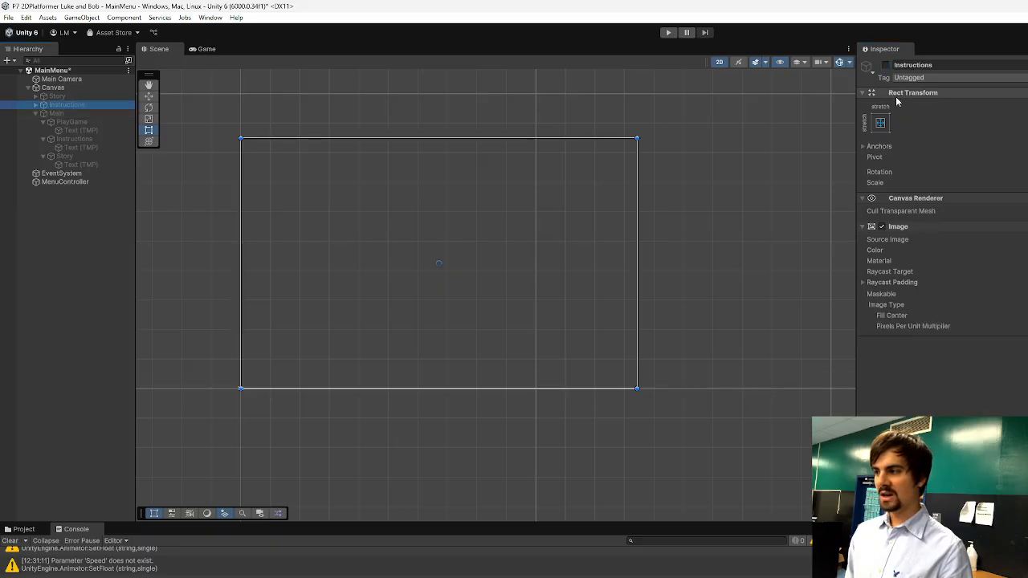
left_click(886, 65)
Rename the Instructions panel's Button (1) to Story and set its label text to Story.
left_click(412, 201)
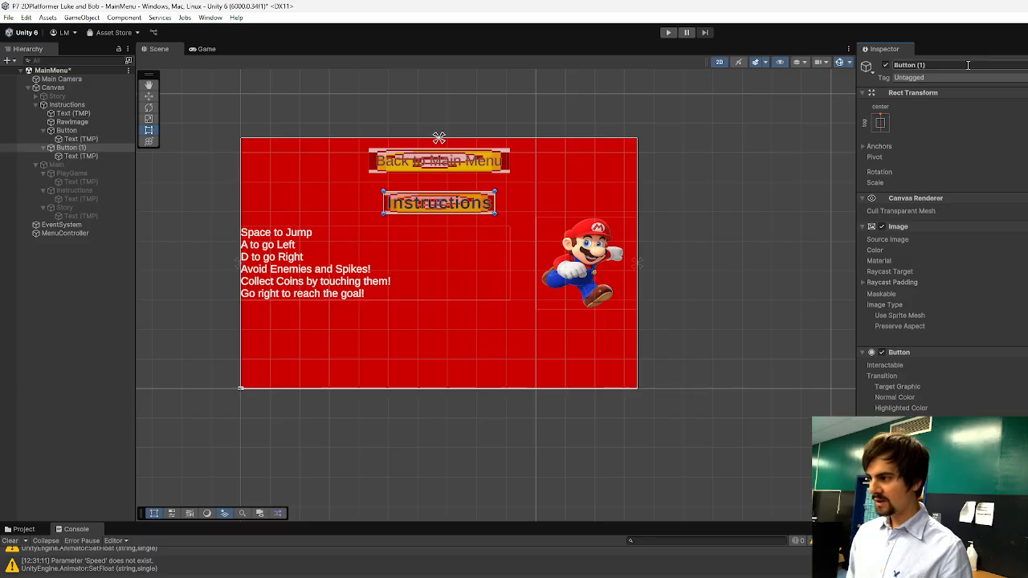
left_click(968, 65)
type("Story")
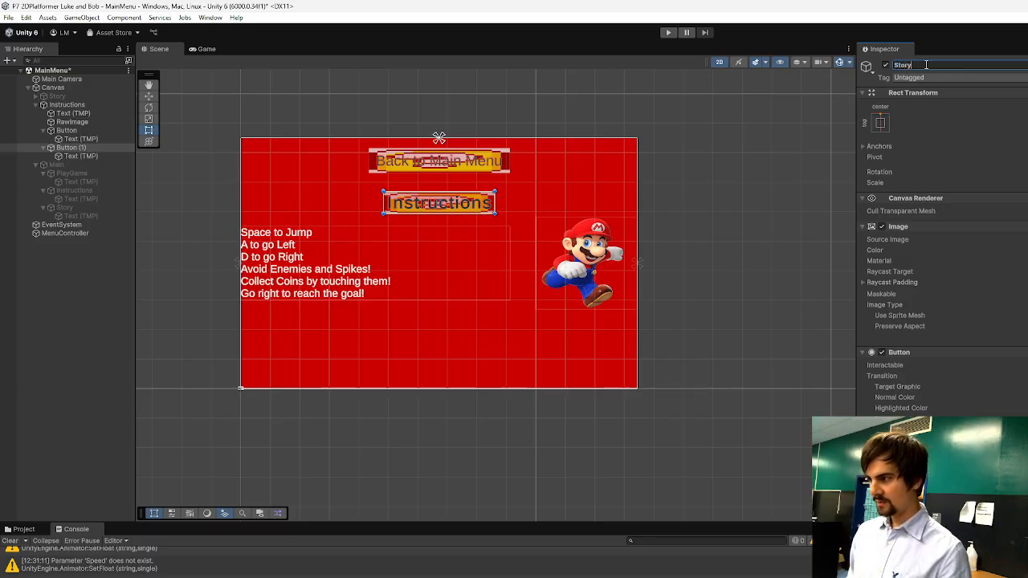
left_click(70, 157)
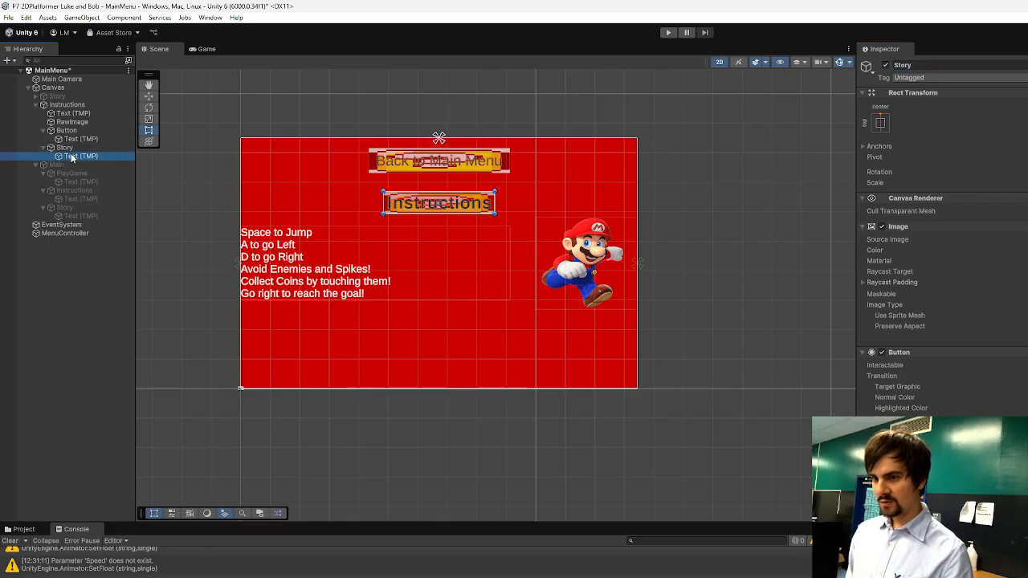
left_click(884, 266)
type("Story")
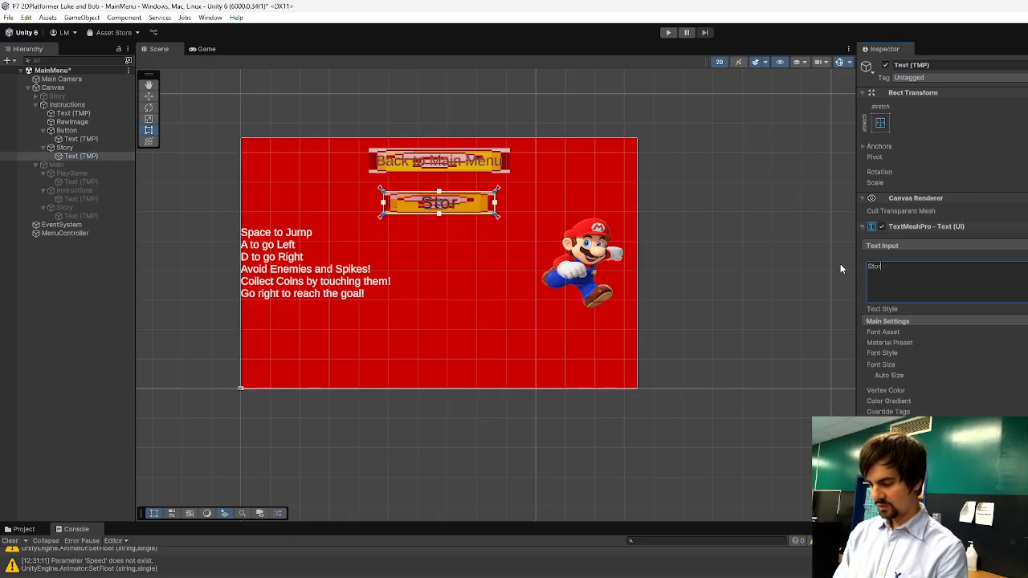
Deactivate the Instructions panel and activate the Story panel under the Canvas.
left_click(457, 164)
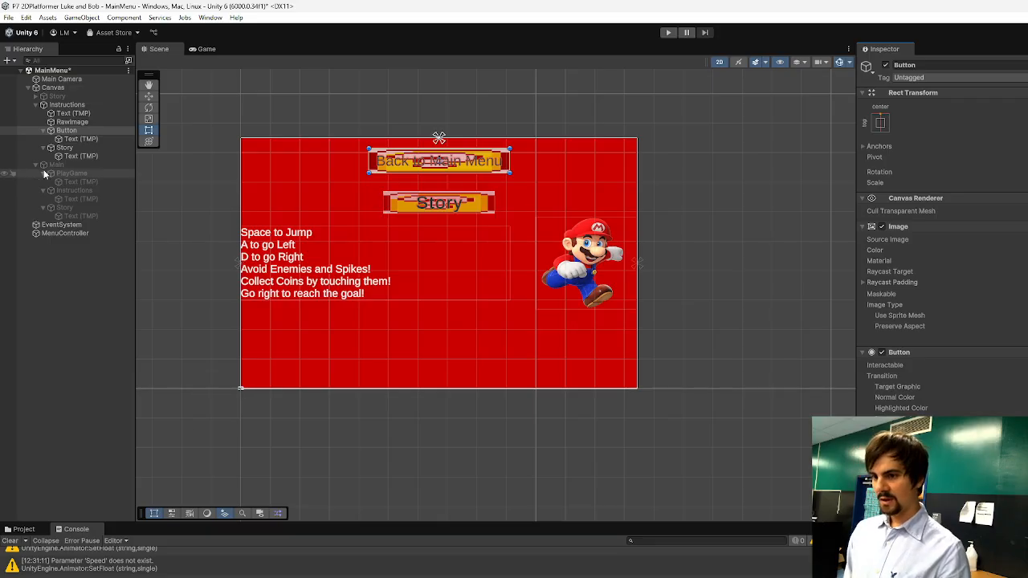
left_click(53, 106)
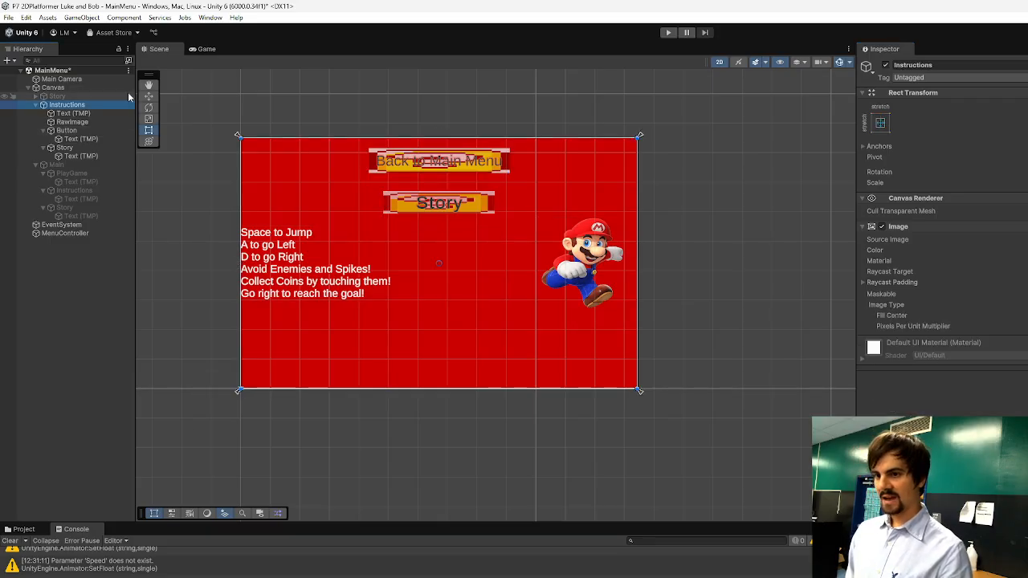
left_click(886, 65)
left_click(57, 96)
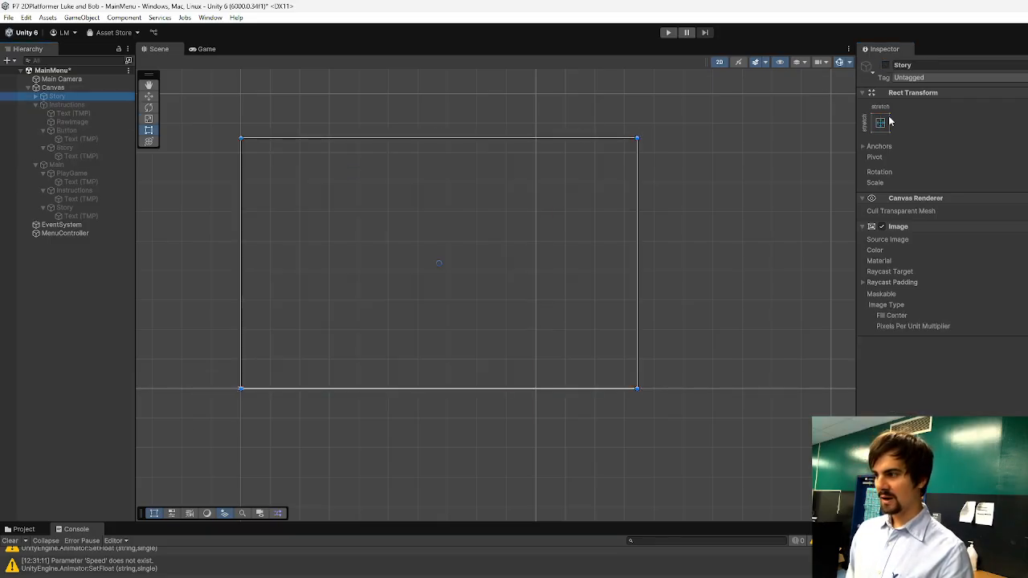
left_click(885, 65)
Inspect the settings of the Story panel's Instructions and Back to Menu buttons.
left_click(576, 154)
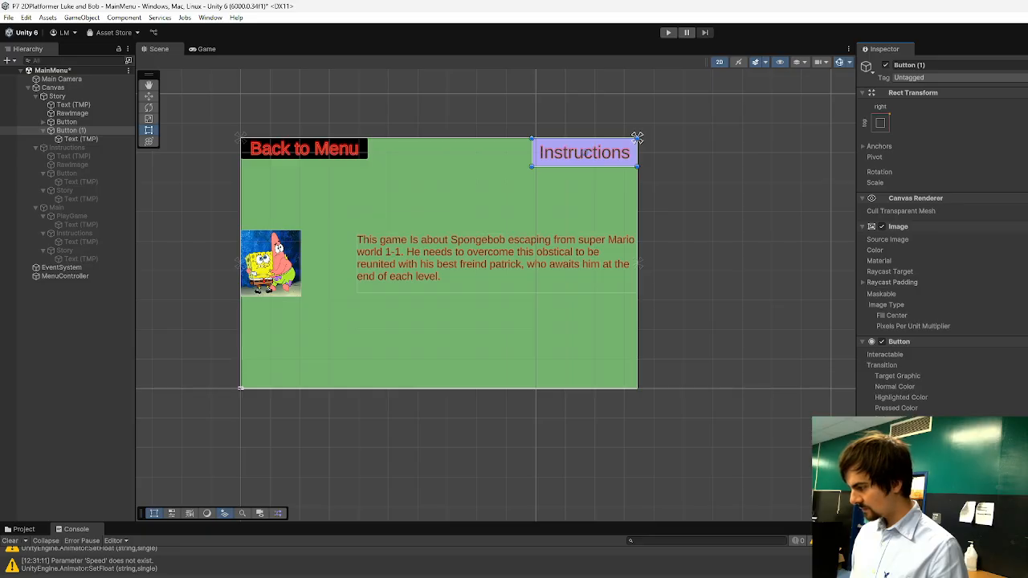
left_click(327, 151)
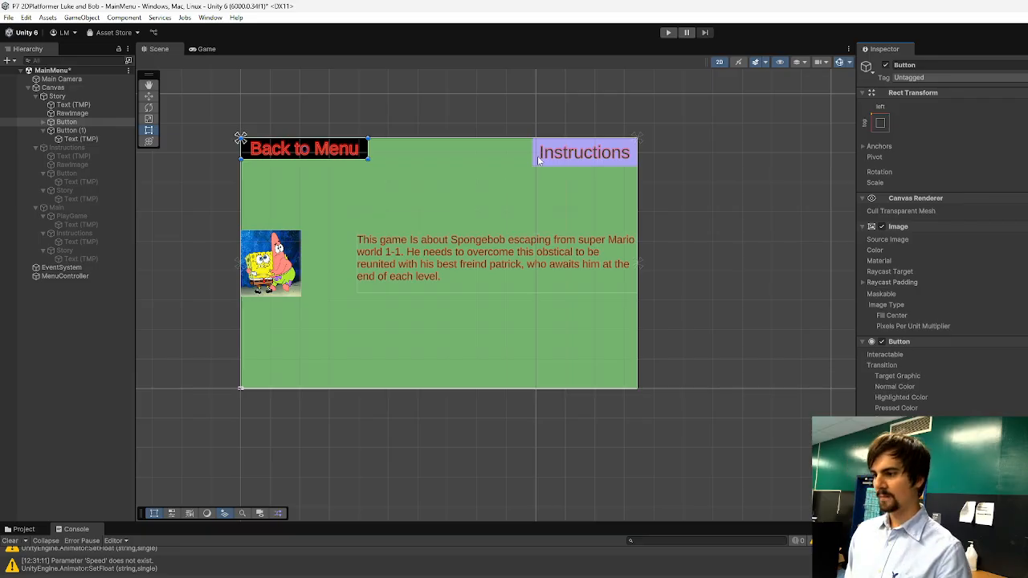
left_click(570, 158)
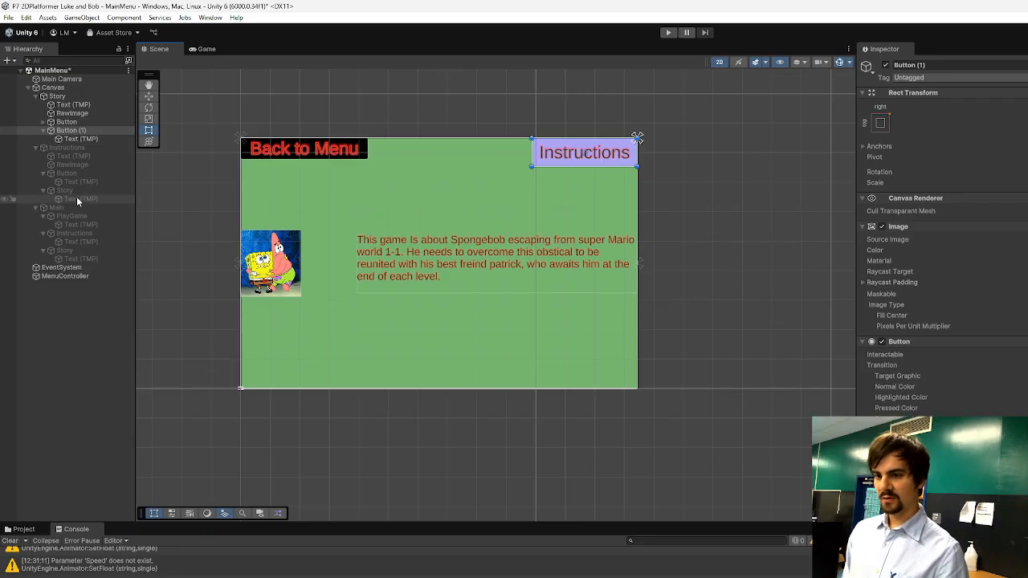
Rename the Button object under the Instructions panel as Main.
left_click(65, 175)
right_click(68, 174)
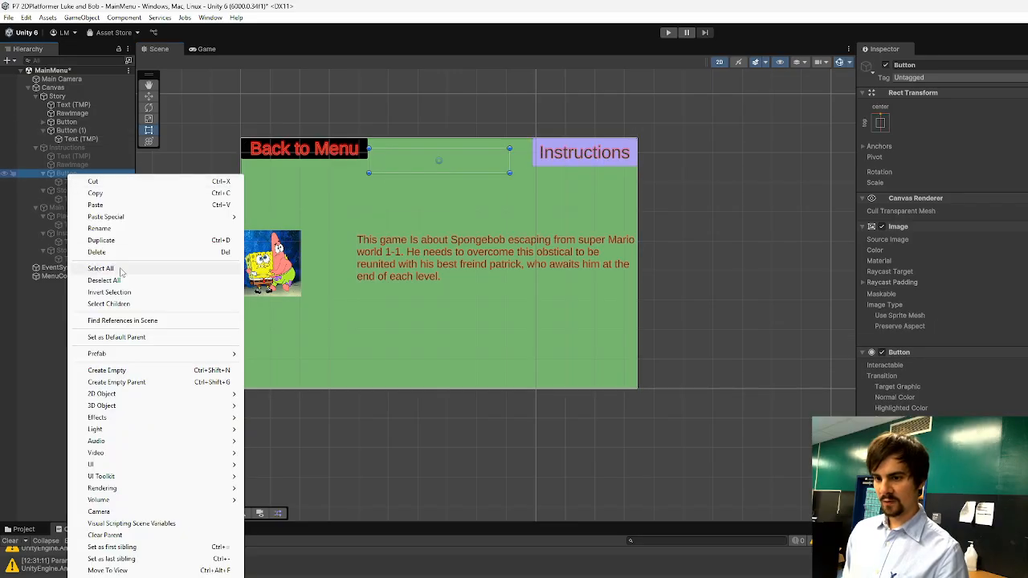
left_click(107, 228)
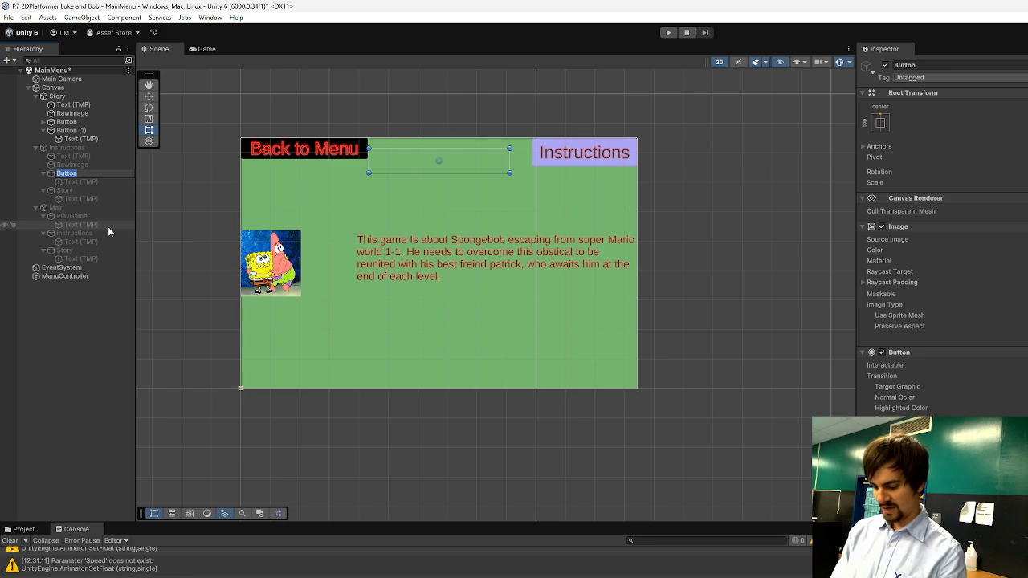
type("Main")
Rename the Button (1) object under the Story panel as Instructions.
left_click(76, 131)
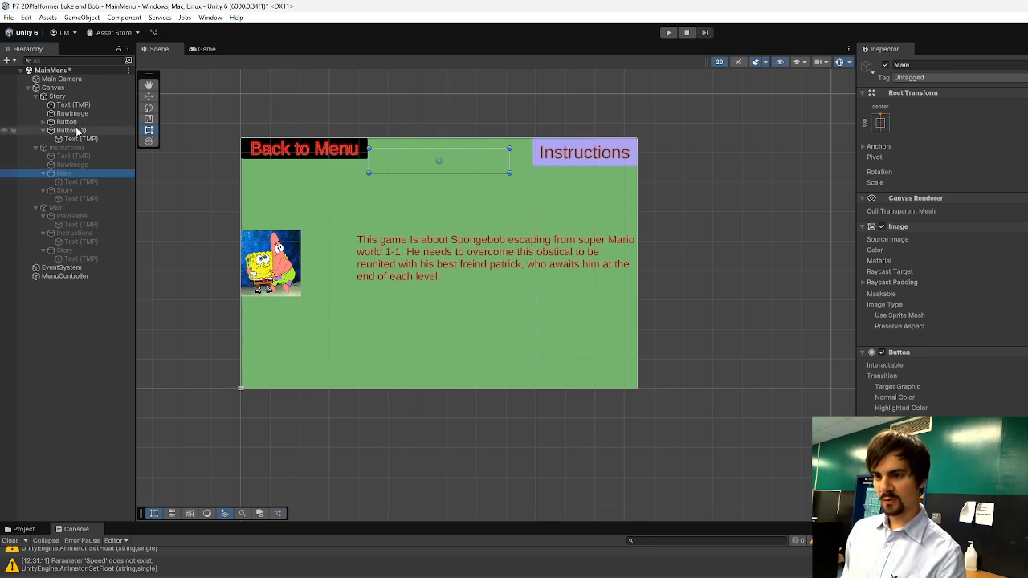
right_click(77, 133)
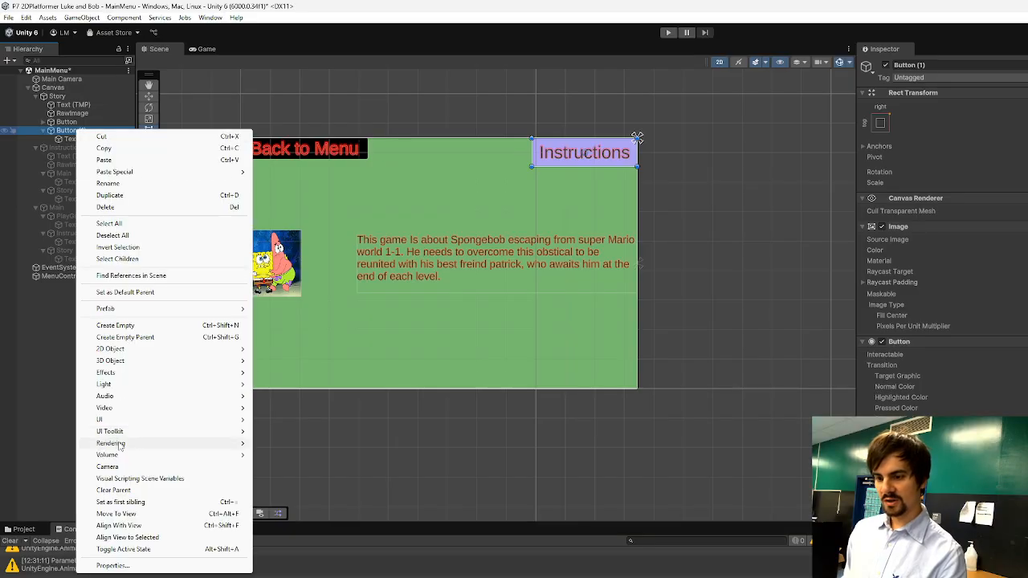
left_click(116, 185)
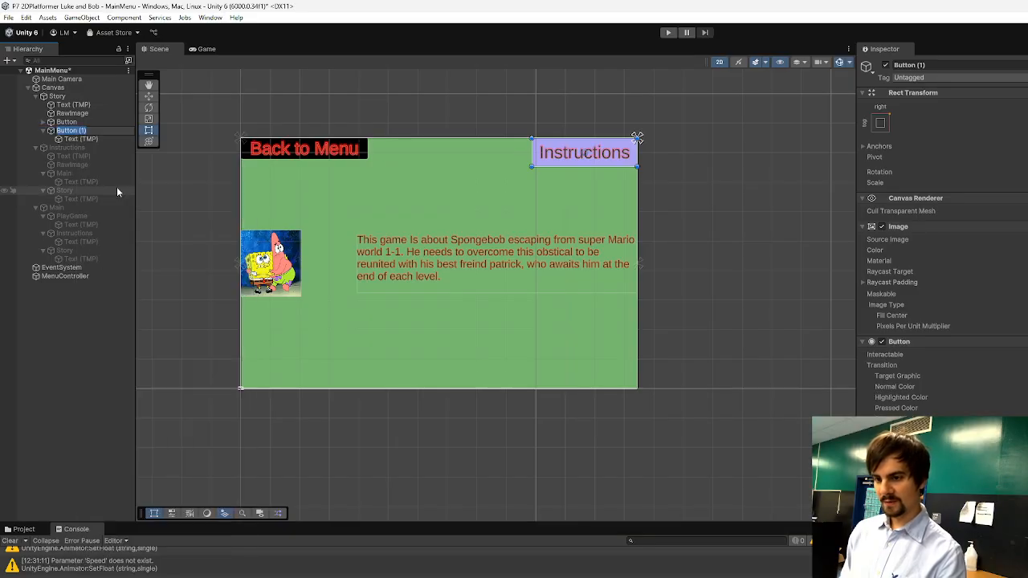
type("Instructions")
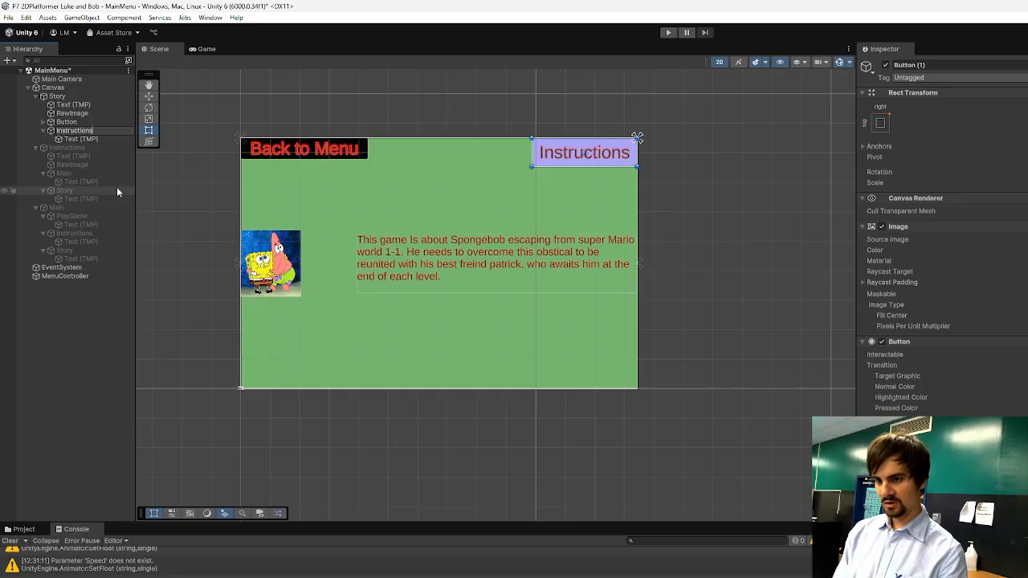
key("Return")
Rename the Button object under the Story panel as Main.
left_click(95, 122)
right_click(94, 122)
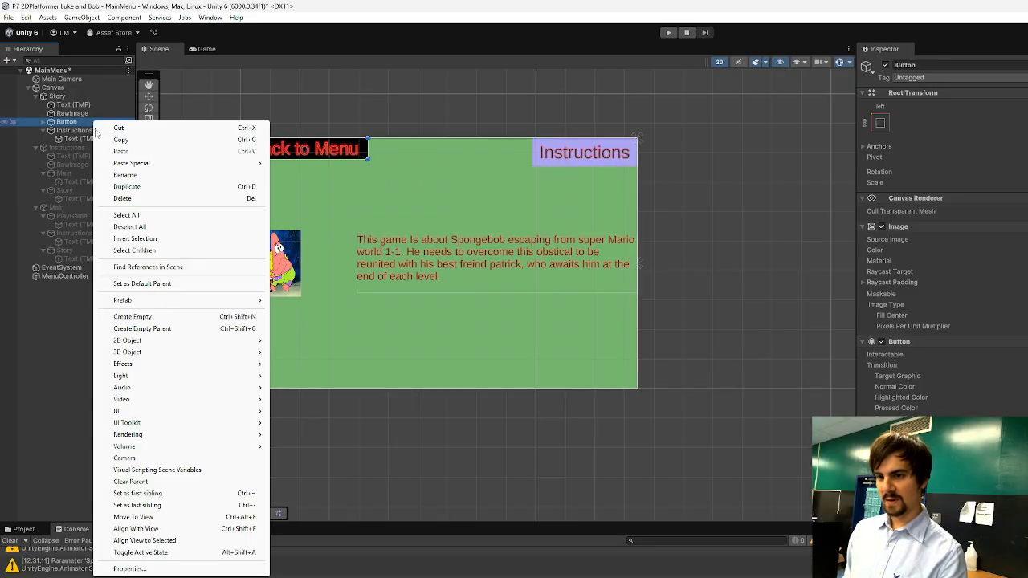
left_click(141, 176)
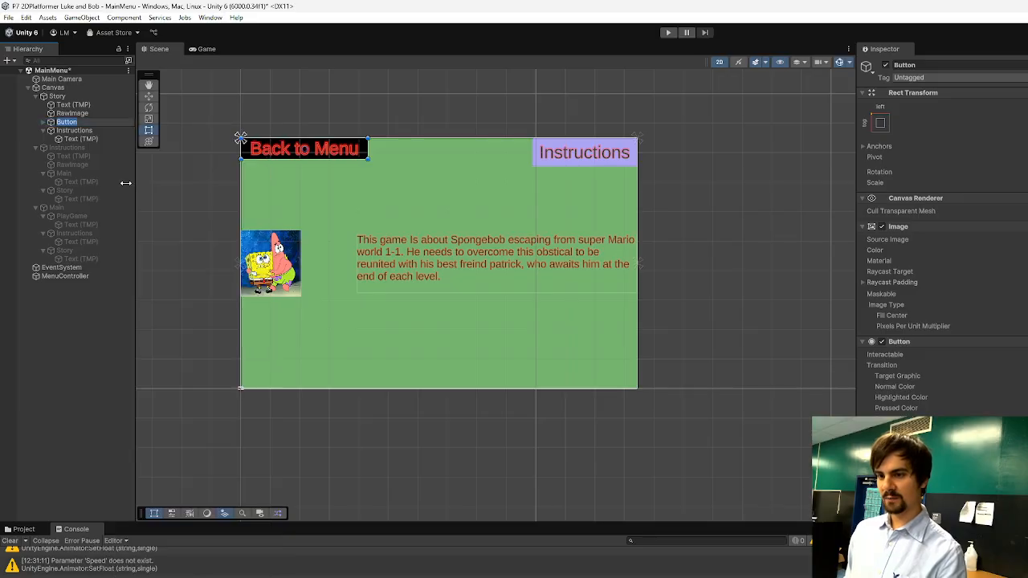
type("Main")
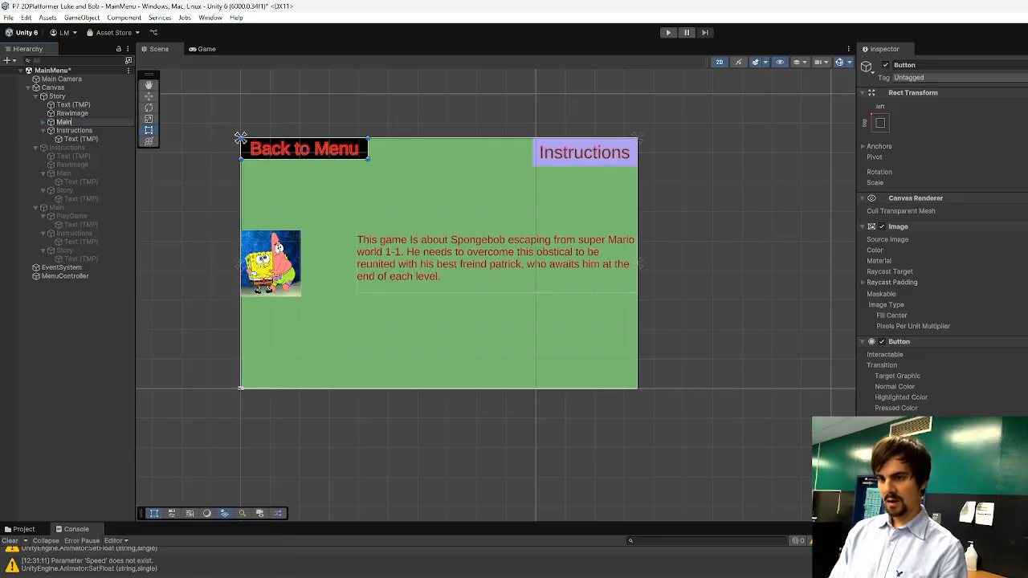
key("Return")
Play-test the menu by switching between the Main, Instructions and Story panels, start the game with Play Game, and stop play mode.
left_click(667, 33)
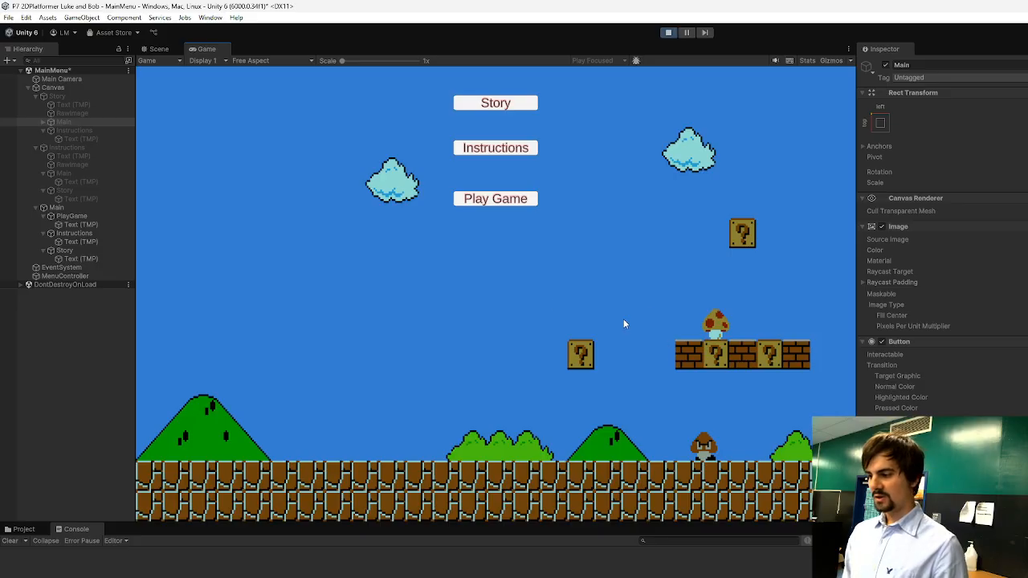
left_click(489, 151)
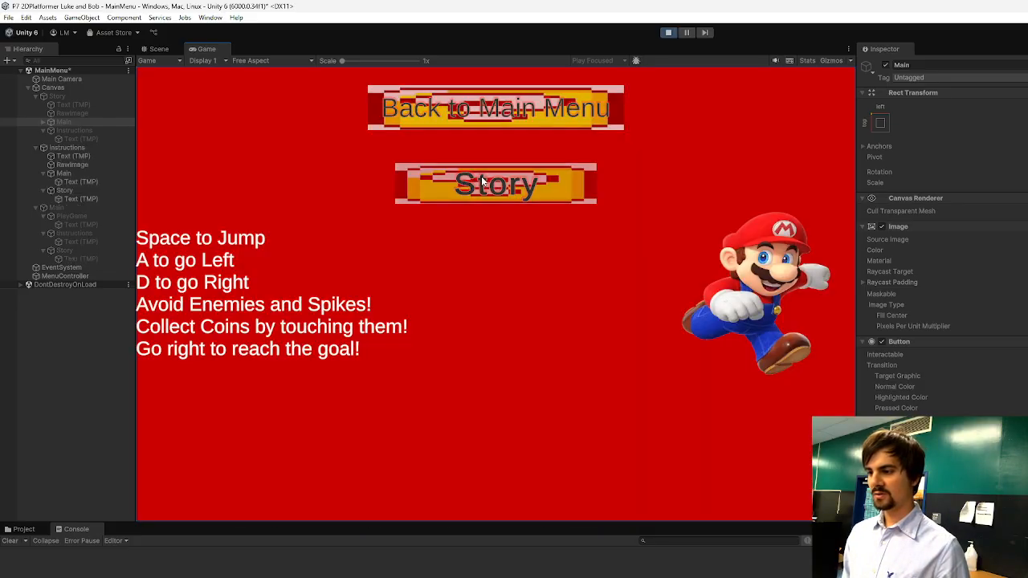
left_click(515, 189)
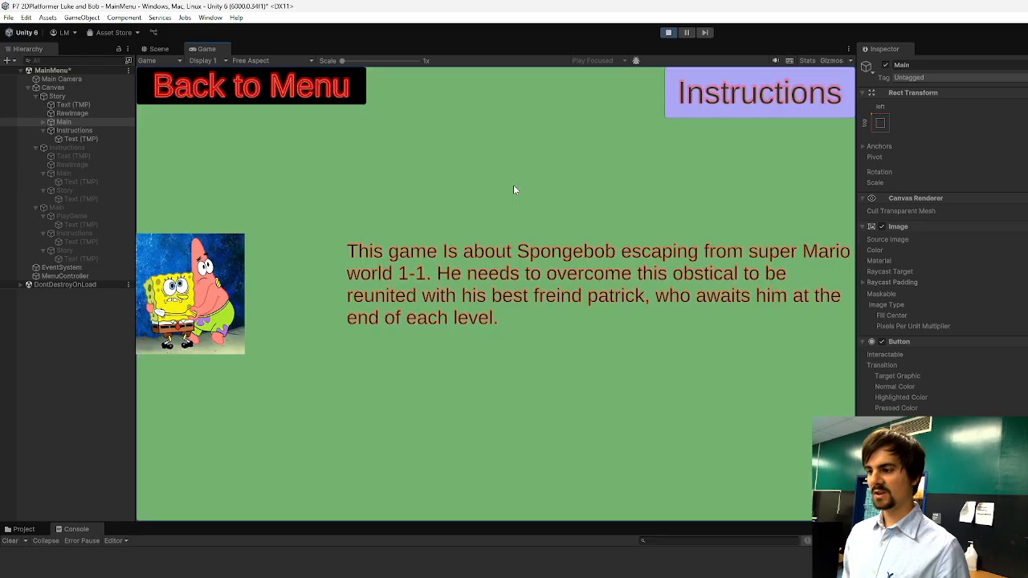
left_click(731, 113)
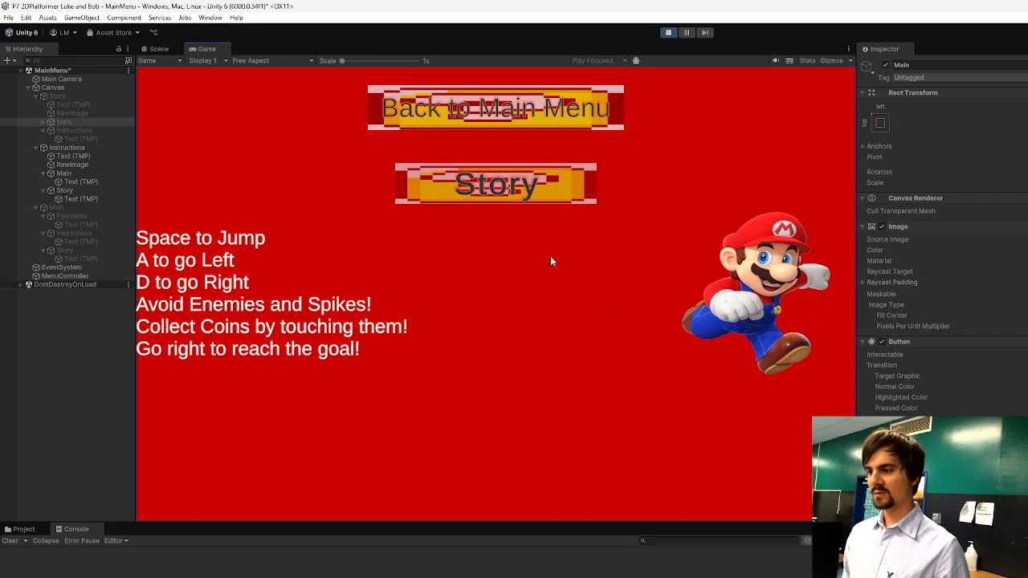
left_click(510, 116)
left_click(490, 149)
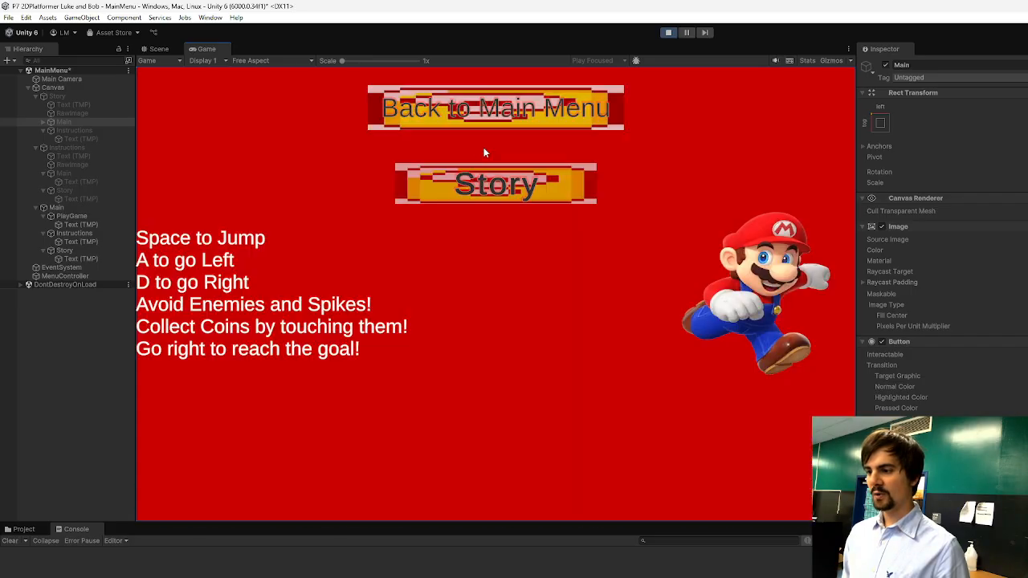
left_click(534, 117)
left_click(492, 104)
left_click(298, 87)
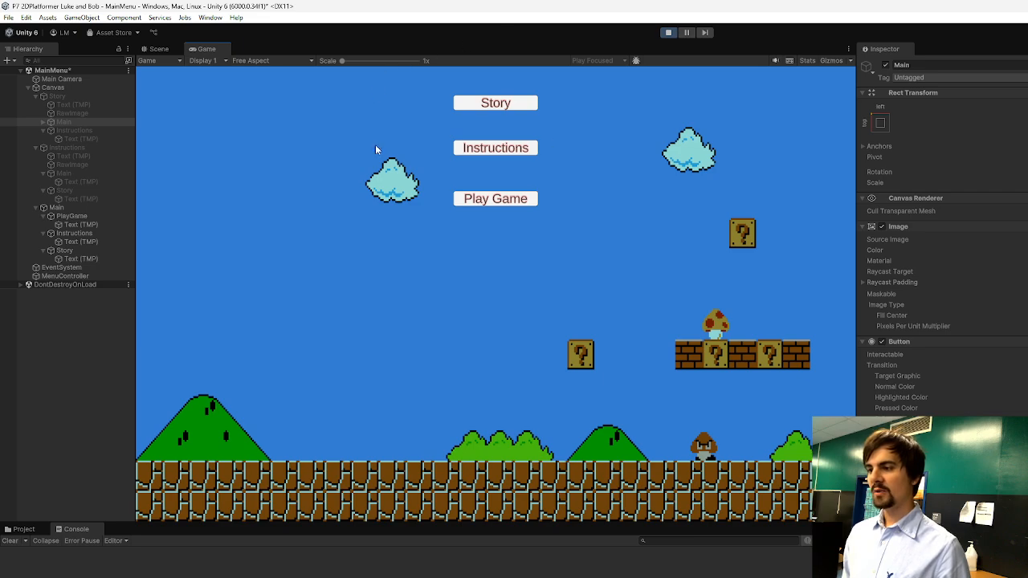
left_click(481, 202)
left_click(667, 32)
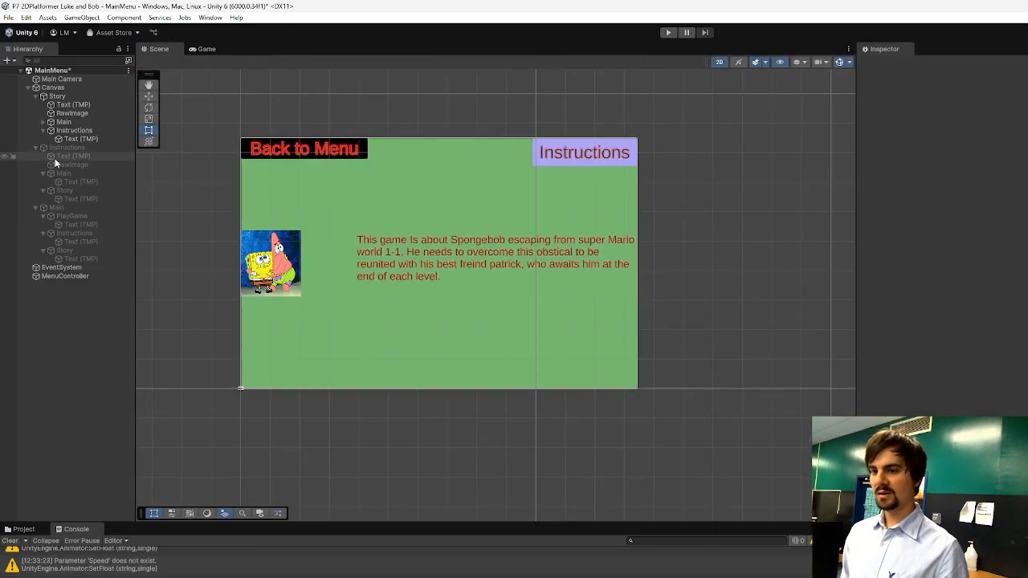
Deactivate the Story panel and activate the Main panel under the Canvas.
left_click(58, 207)
left_click(57, 96)
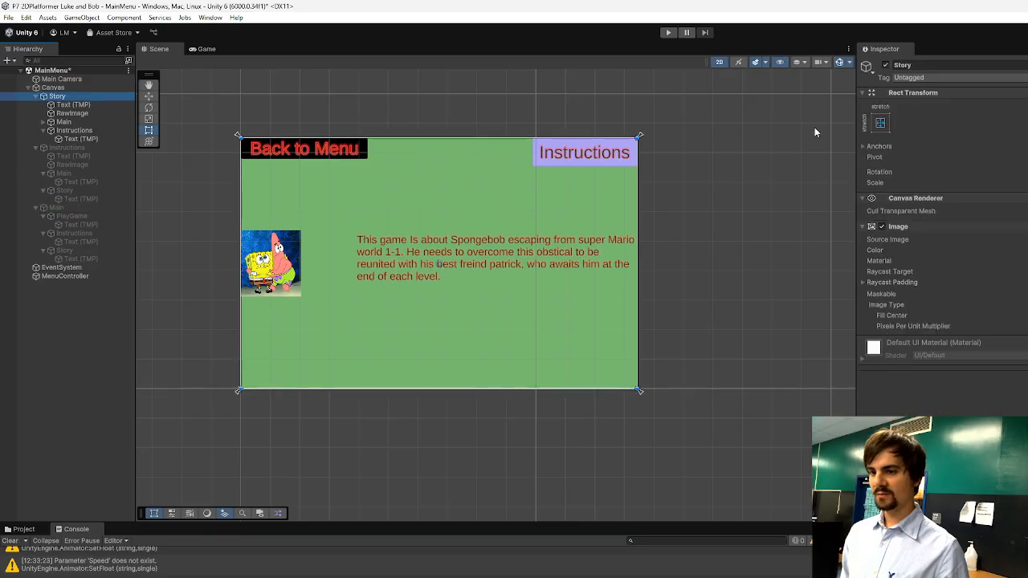
left_click(886, 64)
left_click(63, 209)
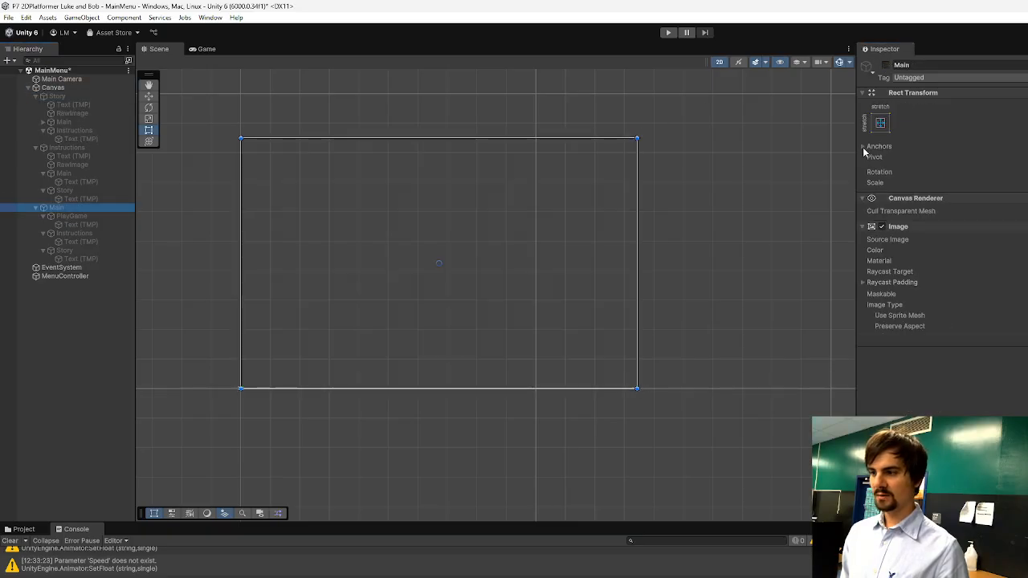
left_click(887, 66)
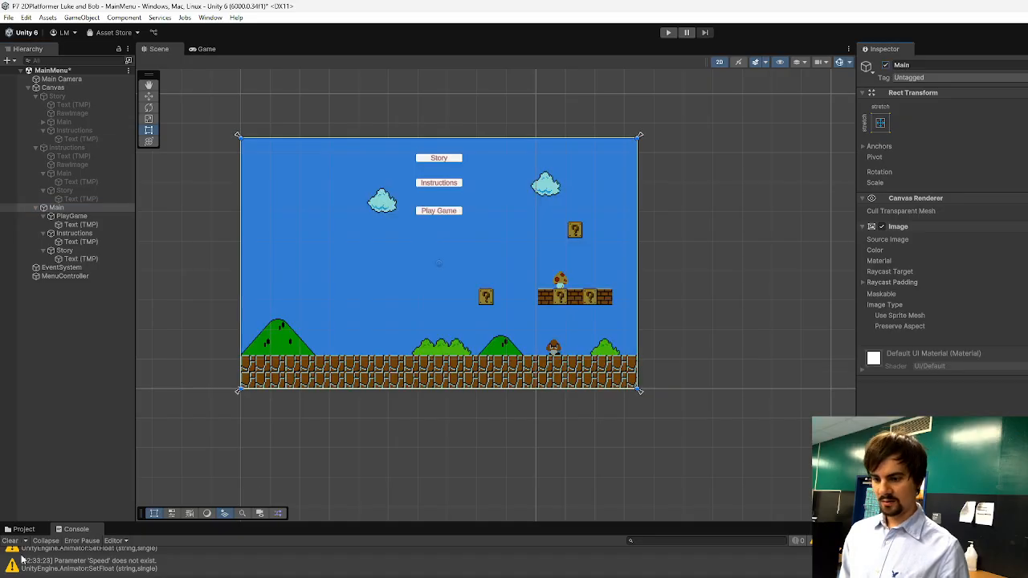
left_click(24, 529)
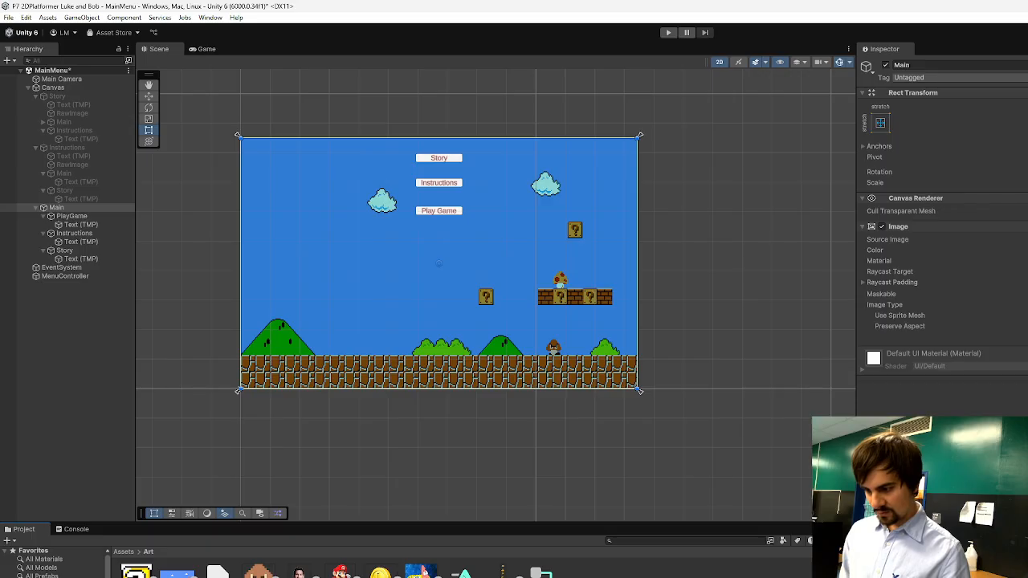
left_click_drag(327, 312, 204, 326)
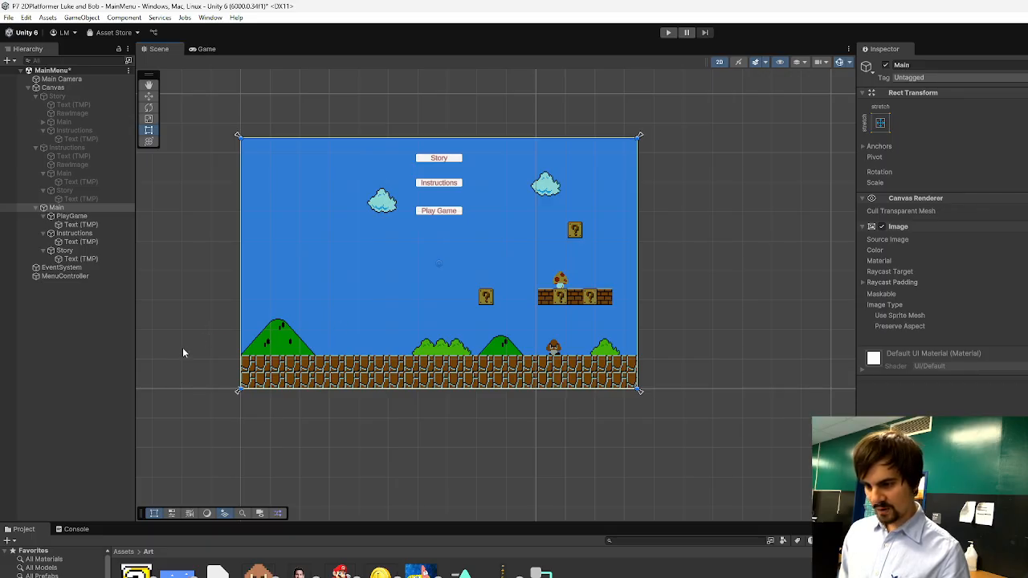
scroll(225, 386, "up", 4)
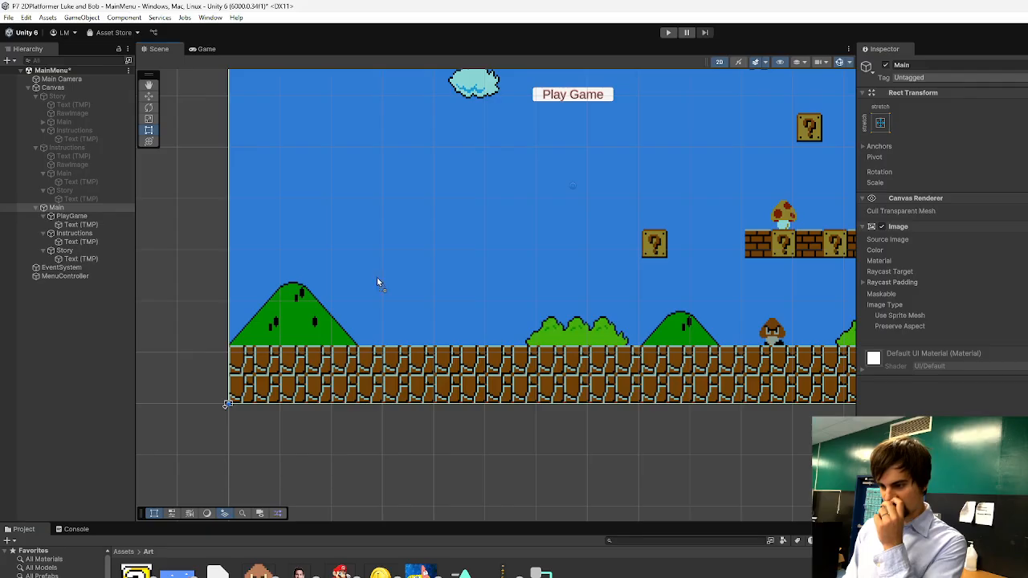
left_click_drag(378, 283, 372, 245)
key("Delete")
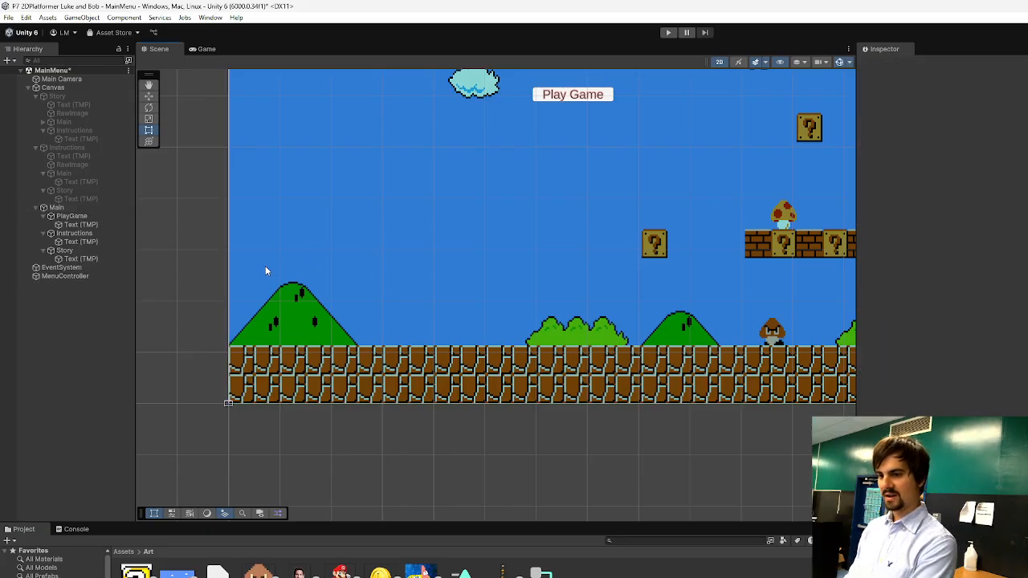
Add an Image to the Main panel, enlarge it to about 350 units wide beside the large hill, and give it the running Mario sprite.
right_click(74, 207)
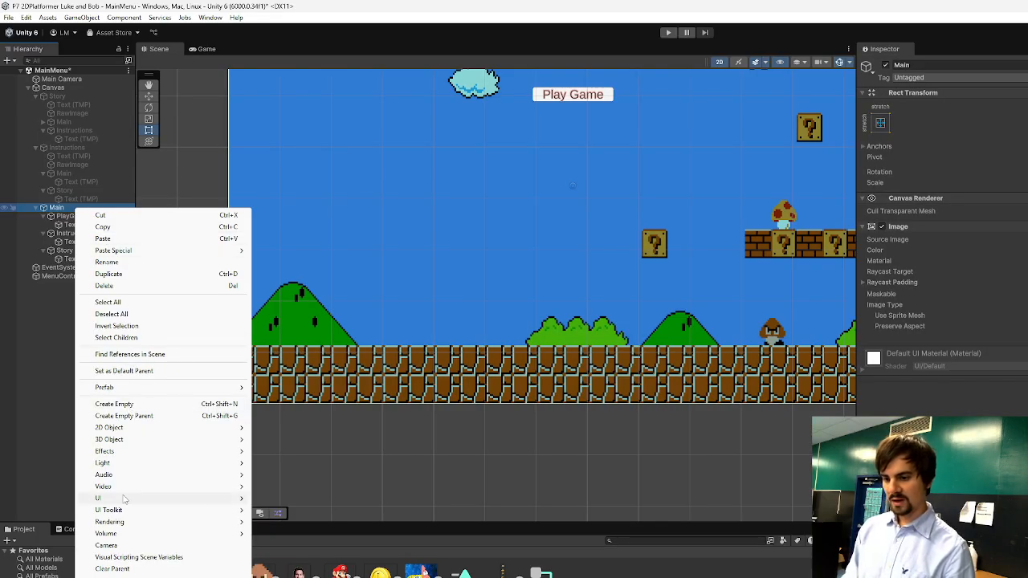
mouse_move(126, 499)
left_click(274, 500)
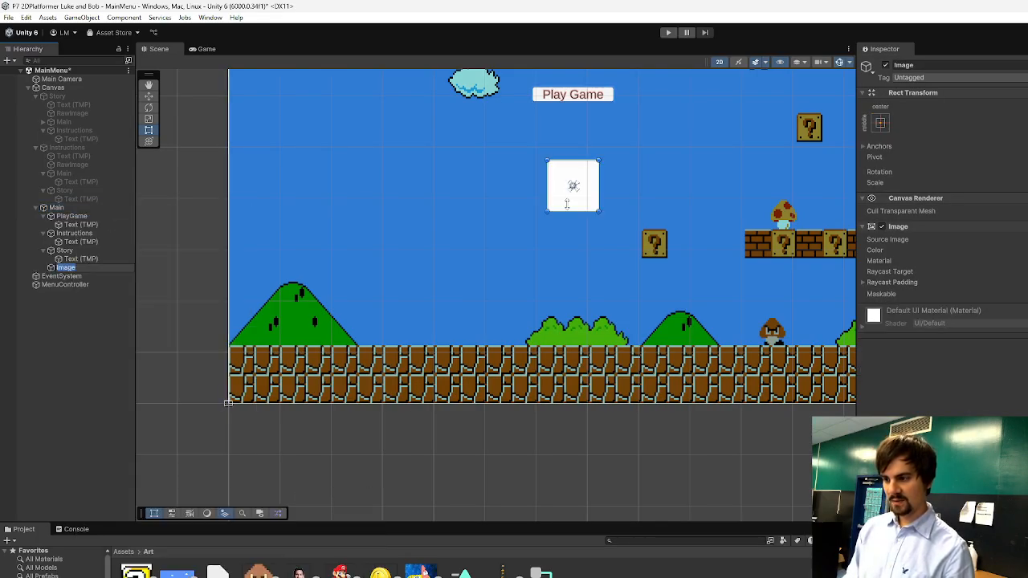
left_click_drag(549, 215, 417, 335)
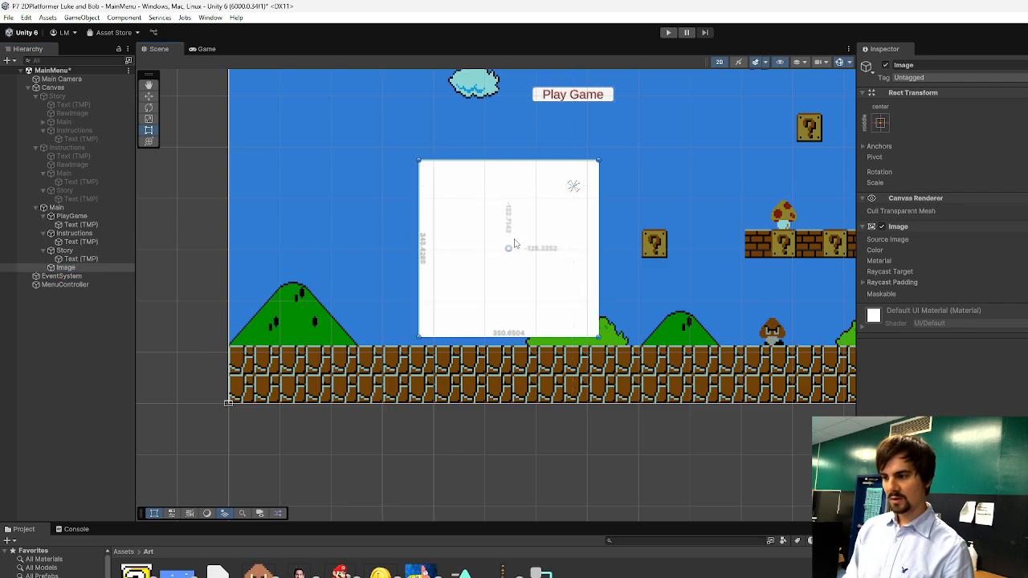
left_click_drag(507, 241, 430, 263)
scroll(596, 514, "down", 3)
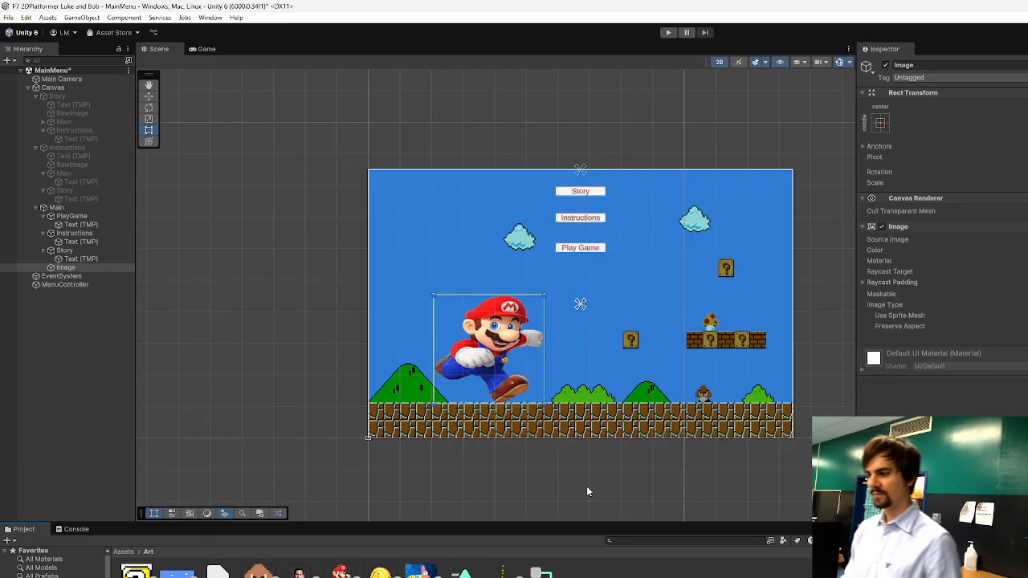
left_click(598, 489)
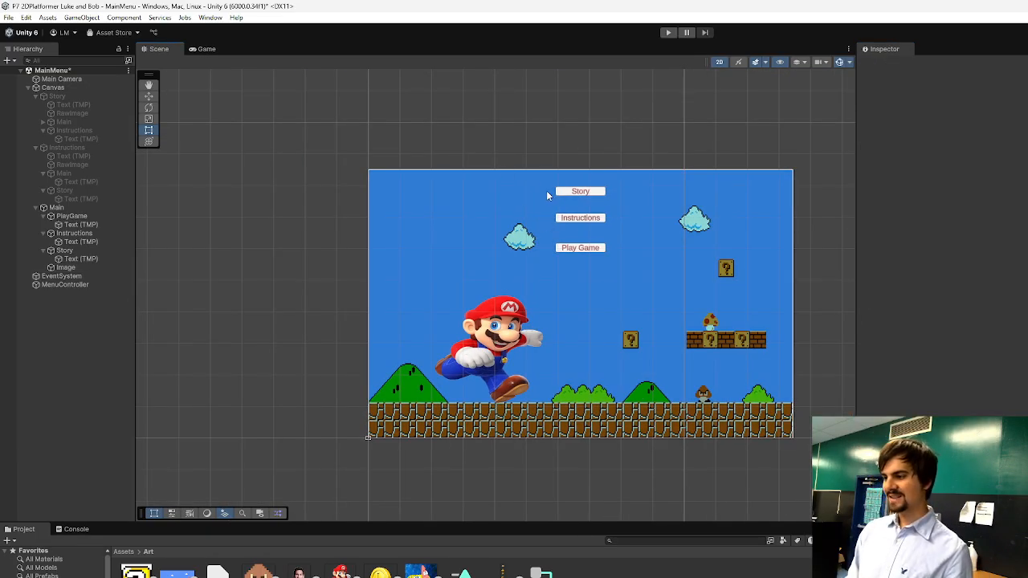
left_click(592, 194)
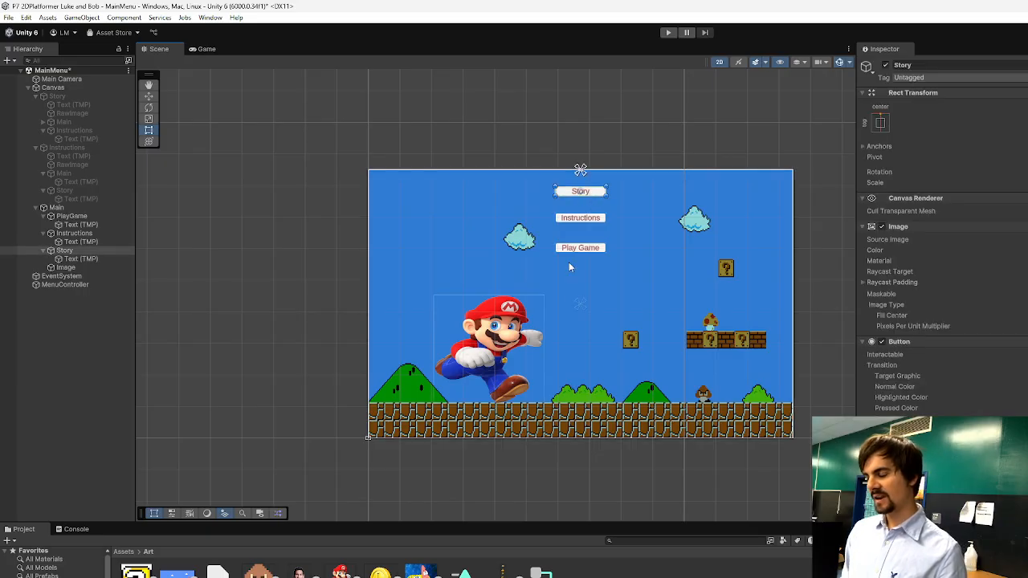
left_click(574, 482)
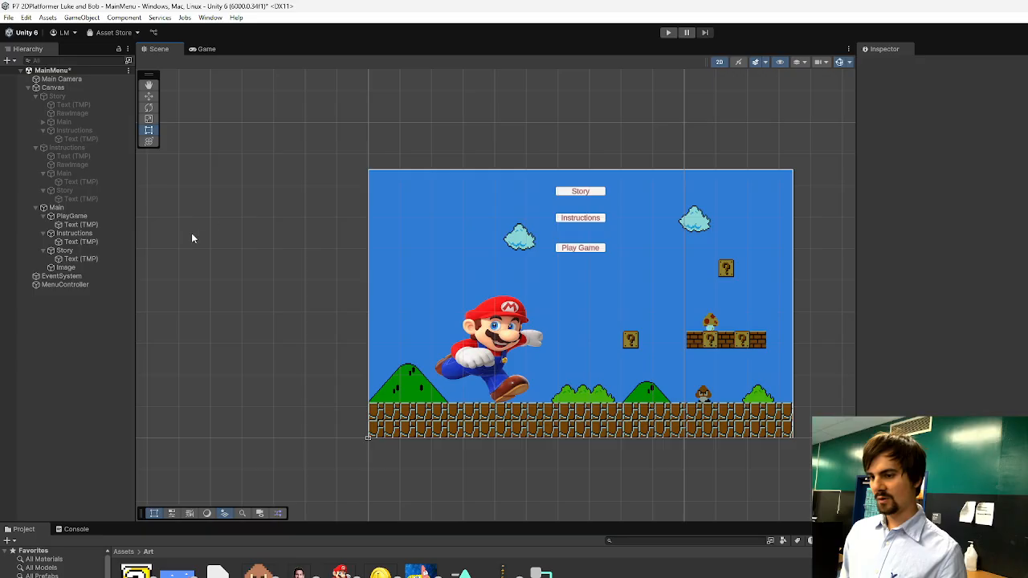
Add a TextMeshPro text object as a child of the Main panel.
left_click(56, 208)
right_click(58, 207)
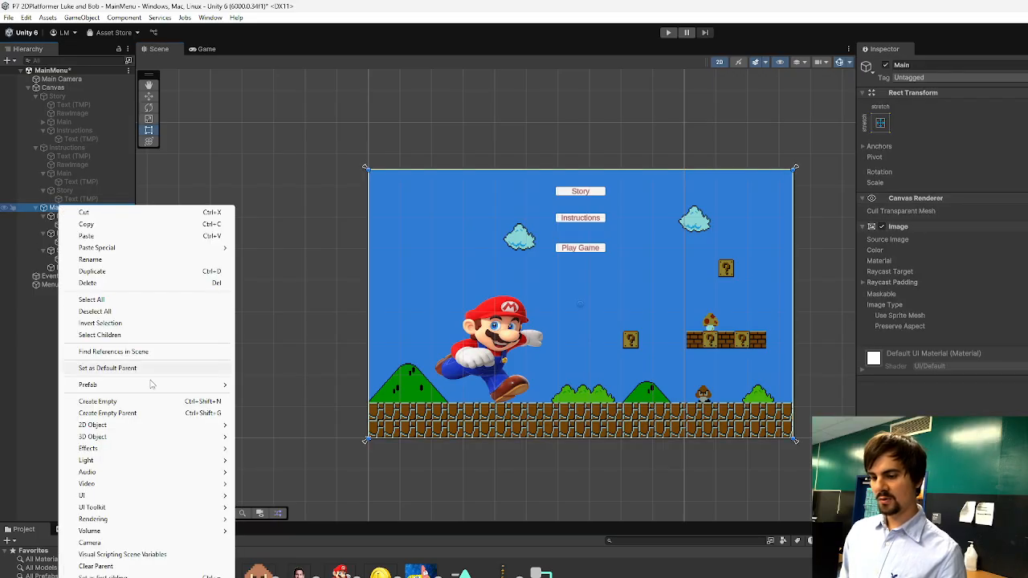
mouse_move(115, 495)
left_click(290, 507)
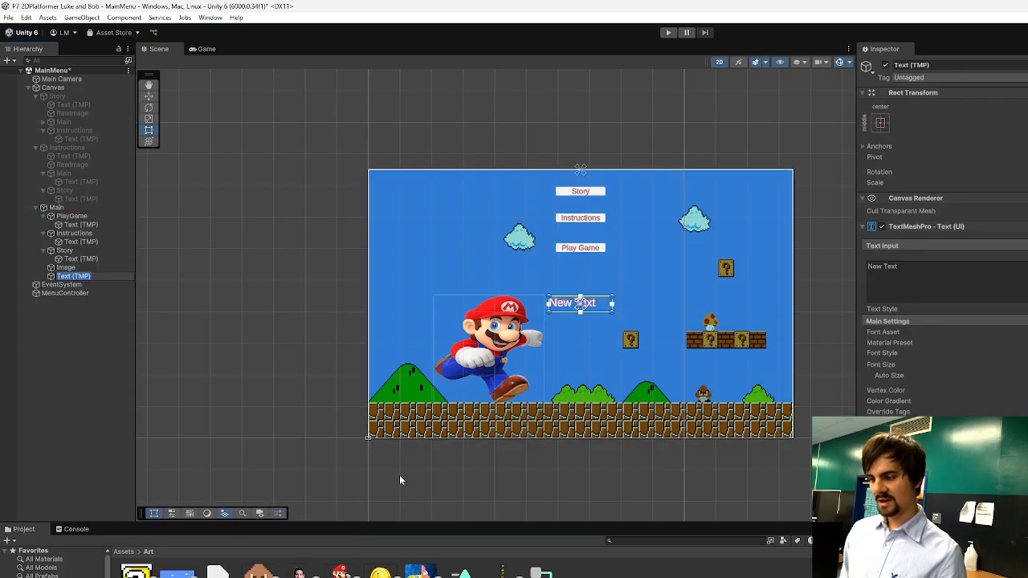
Reshape the new text box into a wide, low strip centred over the brick ground along the Main panel's bottom edge.
left_click_drag(612, 306, 711, 399)
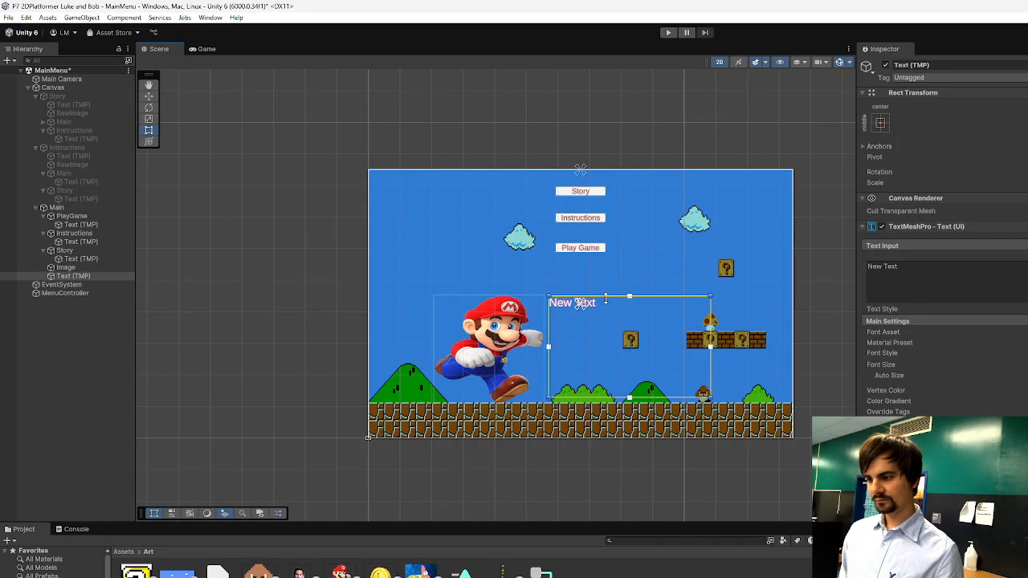
left_click_drag(606, 297, 606, 271)
left_click_drag(550, 337, 466, 336)
mouse_move(560, 271)
left_mouse_down()
mouse_move(560, 294)
mouse_move(562, 283)
left_mouse_up()
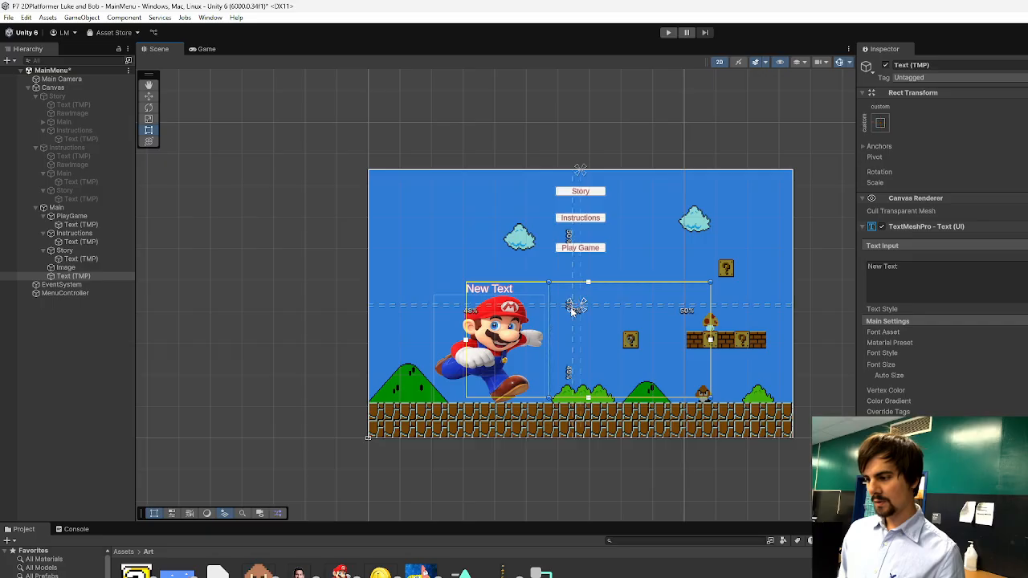
left_click_drag(550, 283, 565, 317)
left_click_drag(565, 397, 564, 429)
left_click_drag(466, 374, 560, 374)
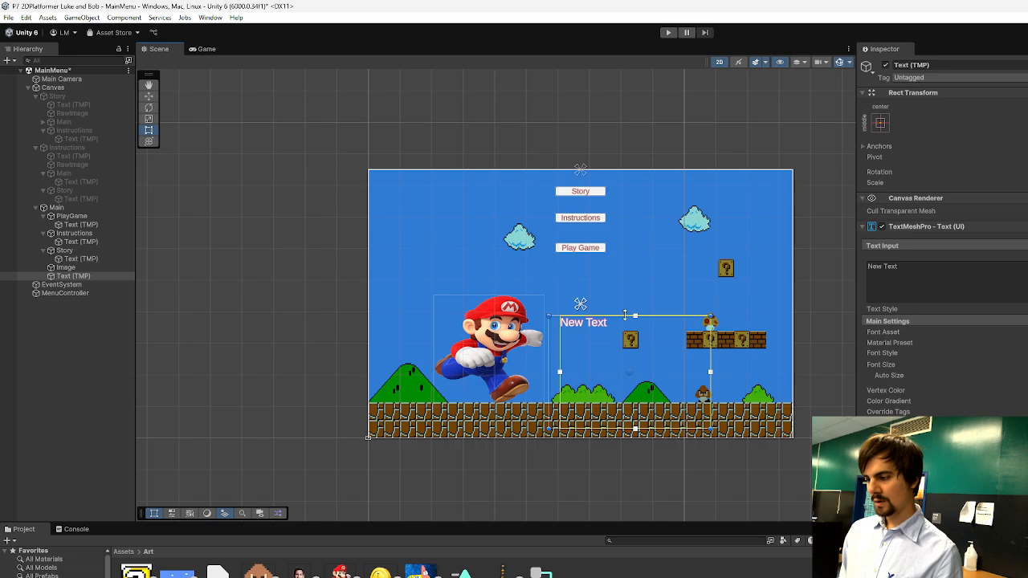
left_click_drag(626, 316, 626, 389)
left_click_drag(547, 431, 452, 436)
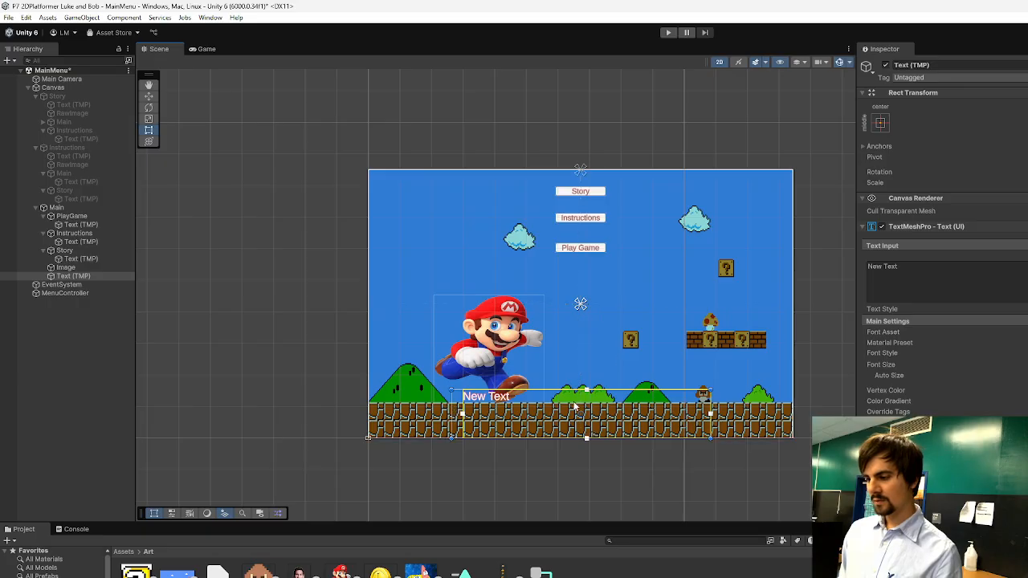
left_click(1027, 114)
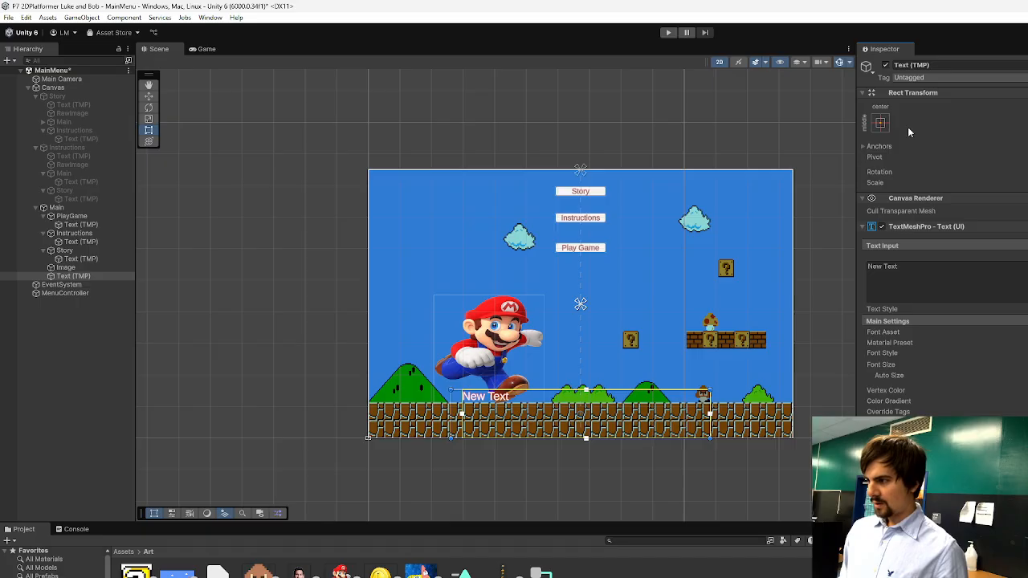
Anchor the new text to the bottom centre of the Main panel and set its font size to 100.
left_click(881, 122)
left_click(942, 254)
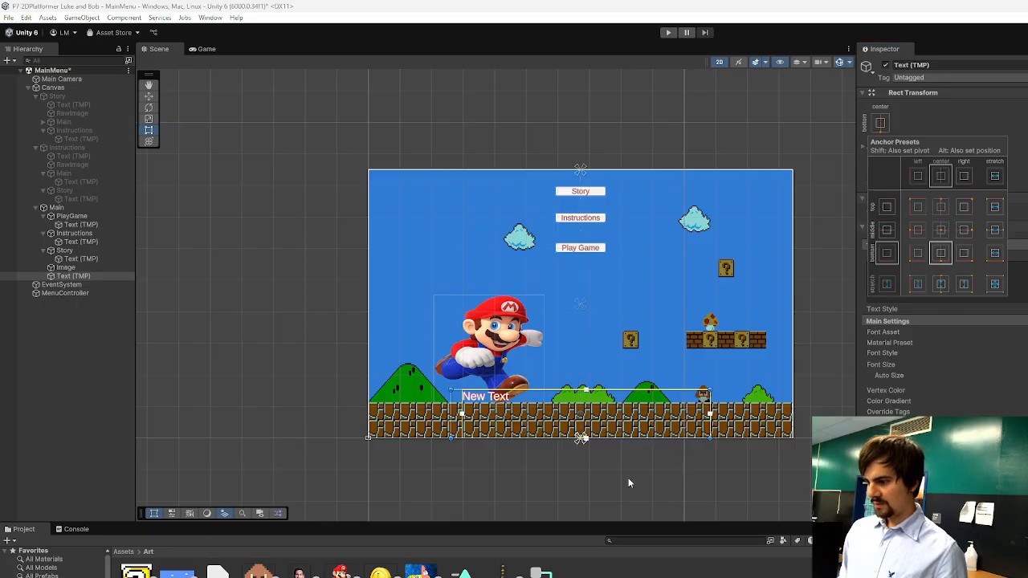
left_click(1026, 291)
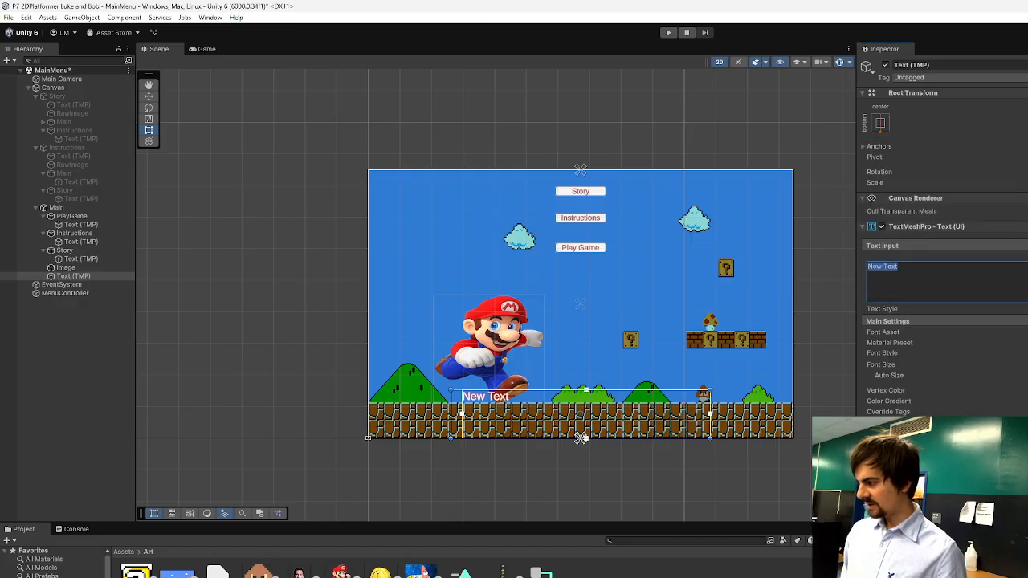
left_click(1025, 364)
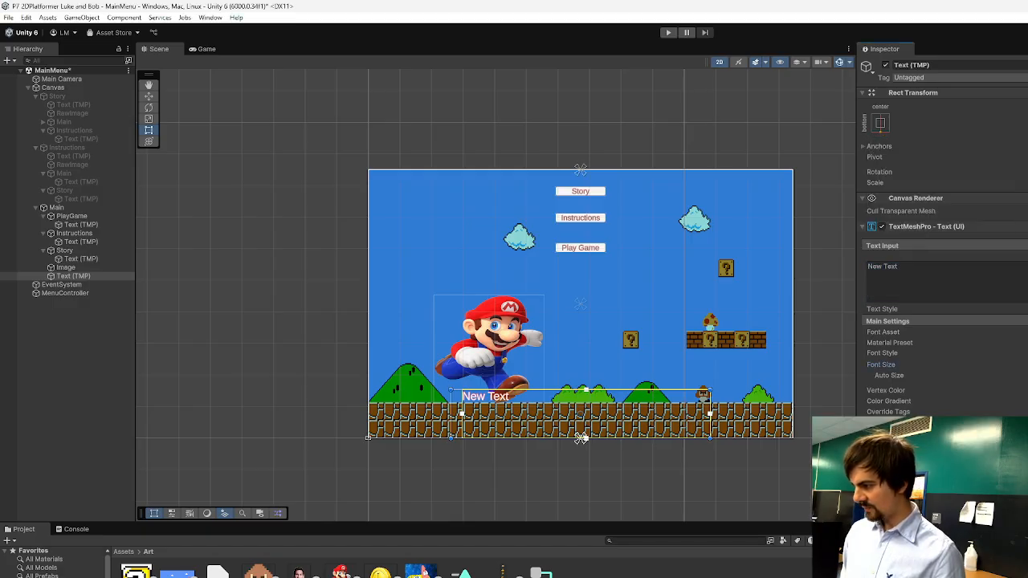
type("100")
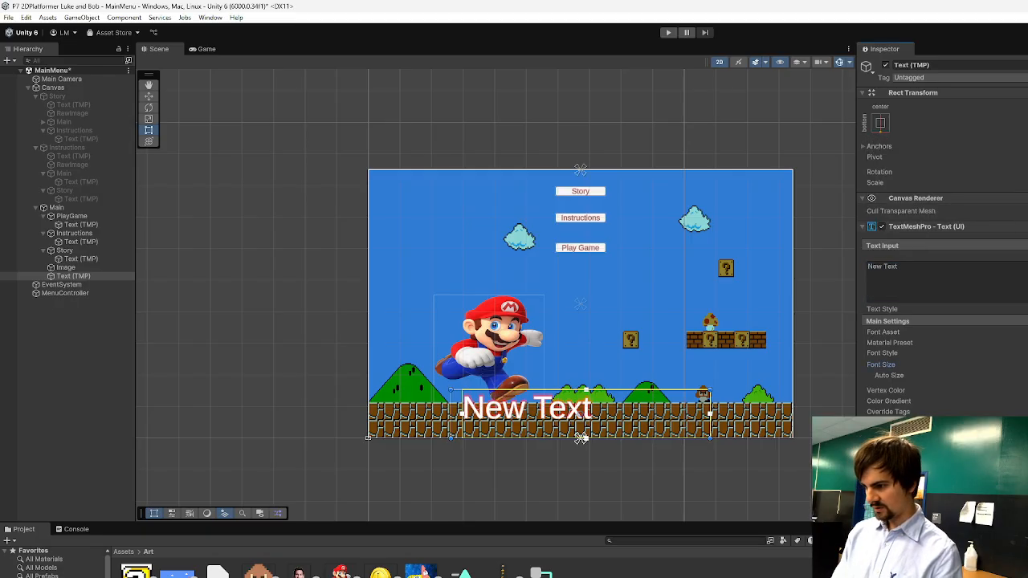
Replace the placeholder text with "SpongeMario Runner" and widen its box until the title fits on one line.
double_click(891, 266)
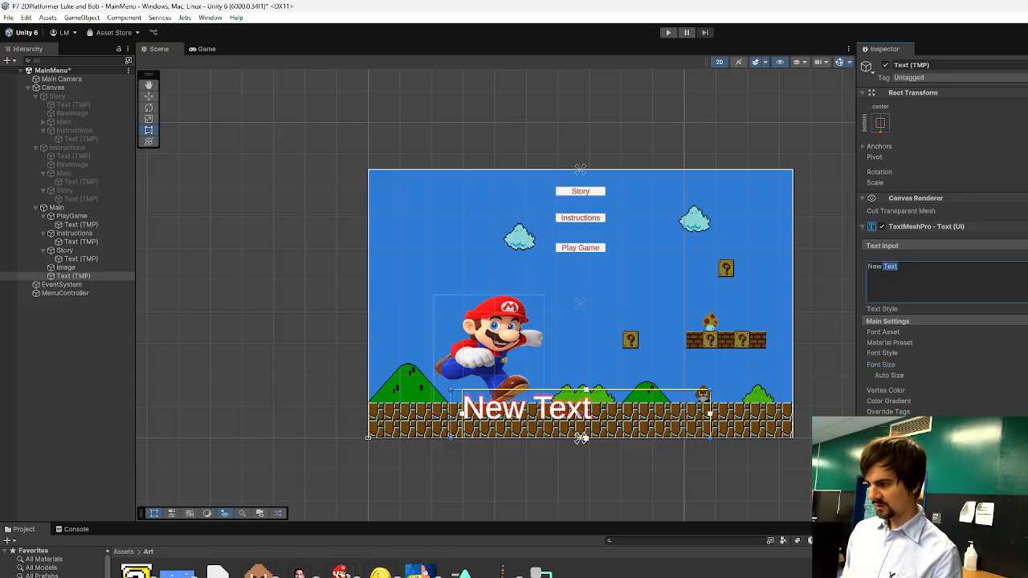
key("BackSpace")
key("BackSpace")
key("BackSpace")
key("BackSpace")
key("BackSpace")
type("Spo")
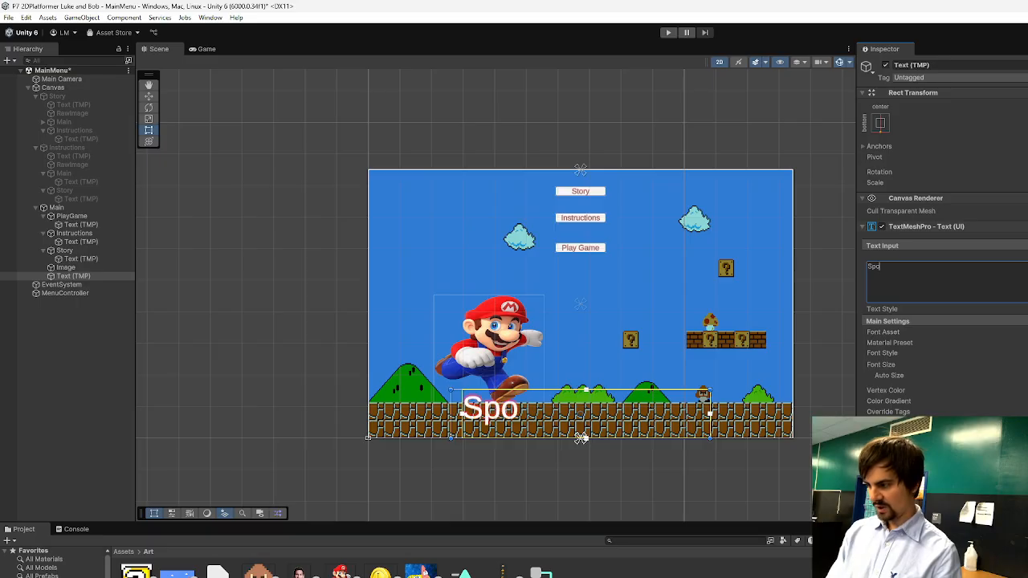
type("ngeMario")
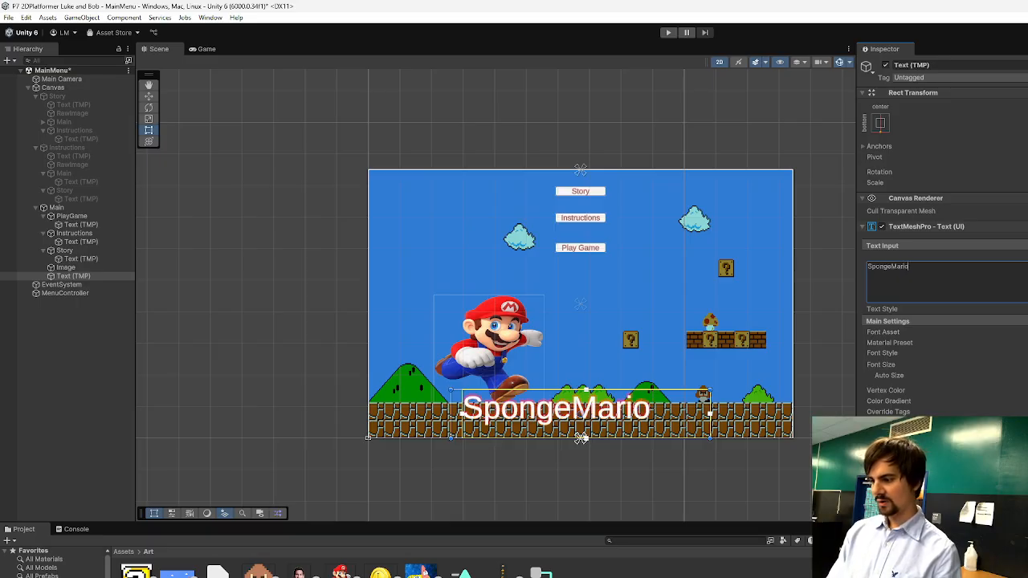
type(" Runner")
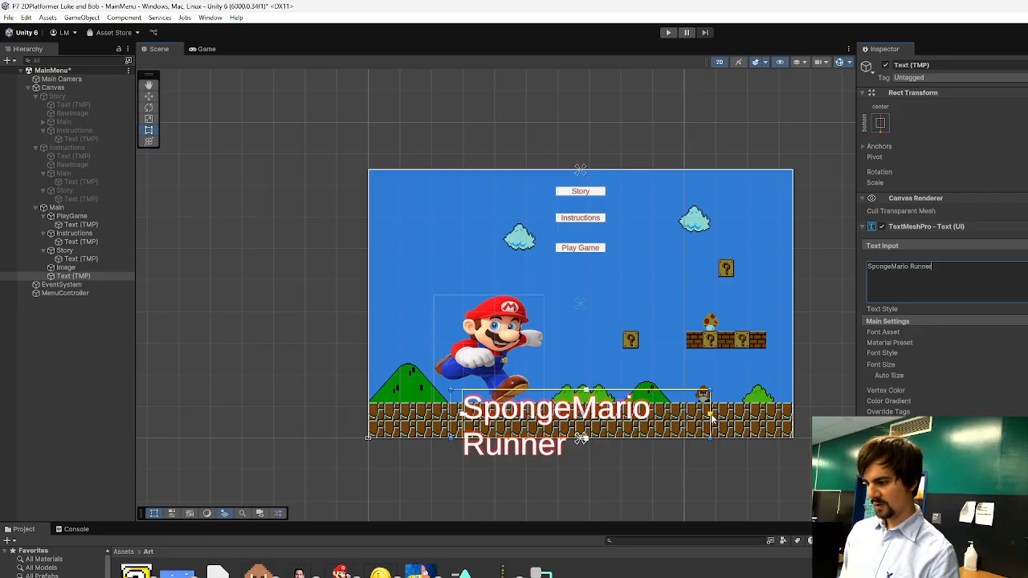
left_click_drag(710, 416, 774, 421)
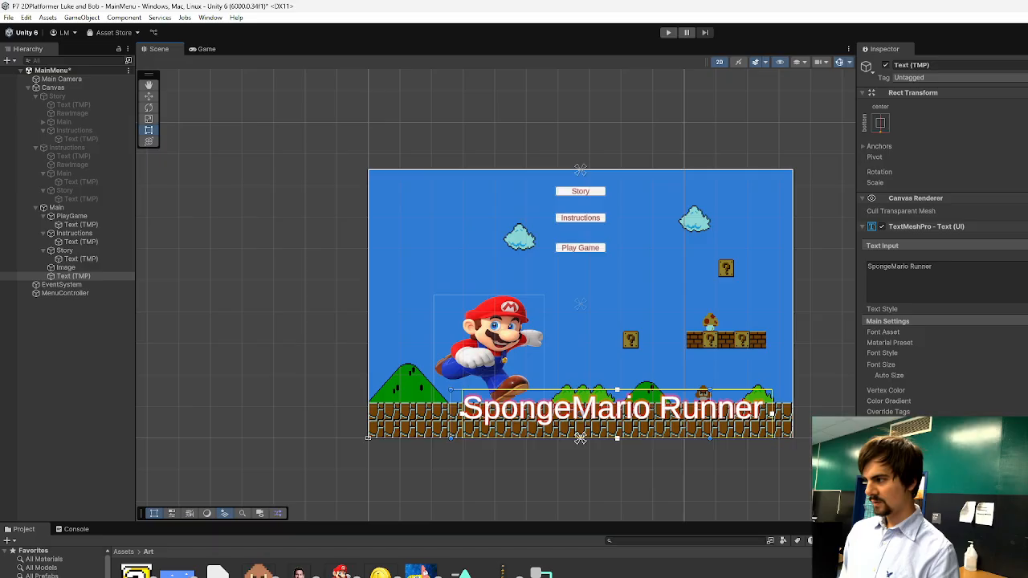
Shift the SpongeMario Runner title sideways so it sits centred over the brick ground.
left_click(838, 375)
left_click(667, 421)
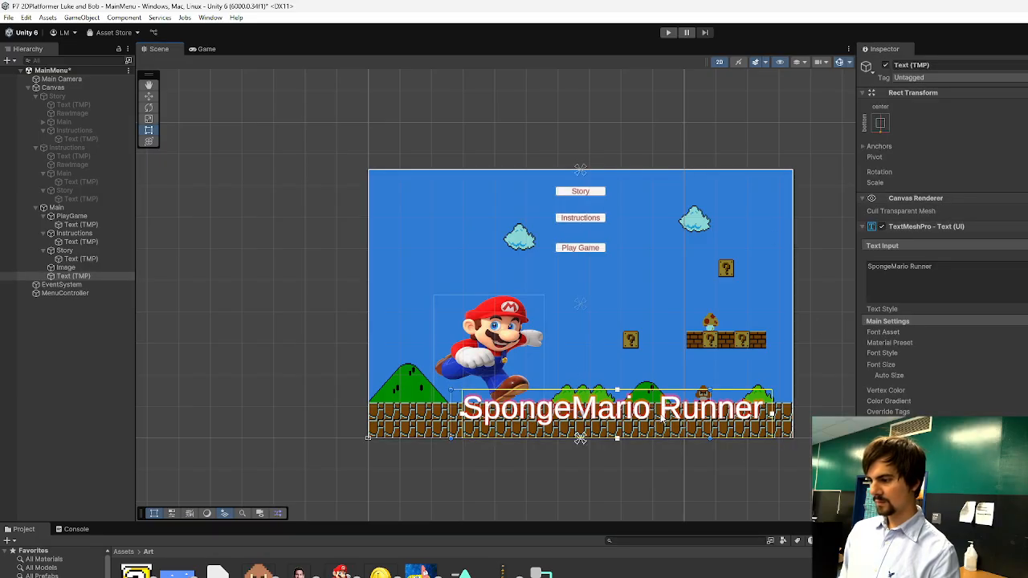
left_click_drag(664, 419, 639, 416)
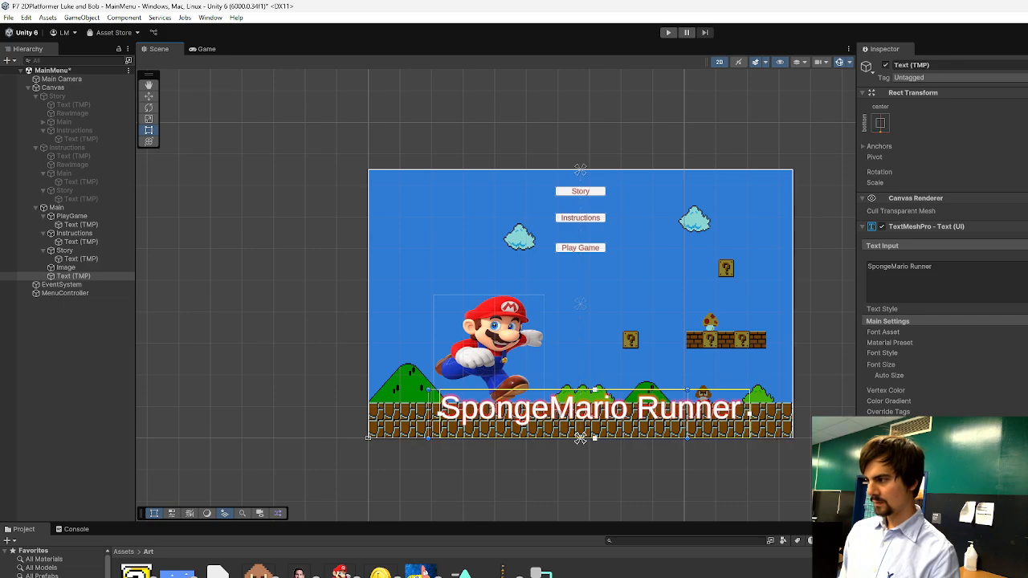
left_click(1023, 117)
type("0")
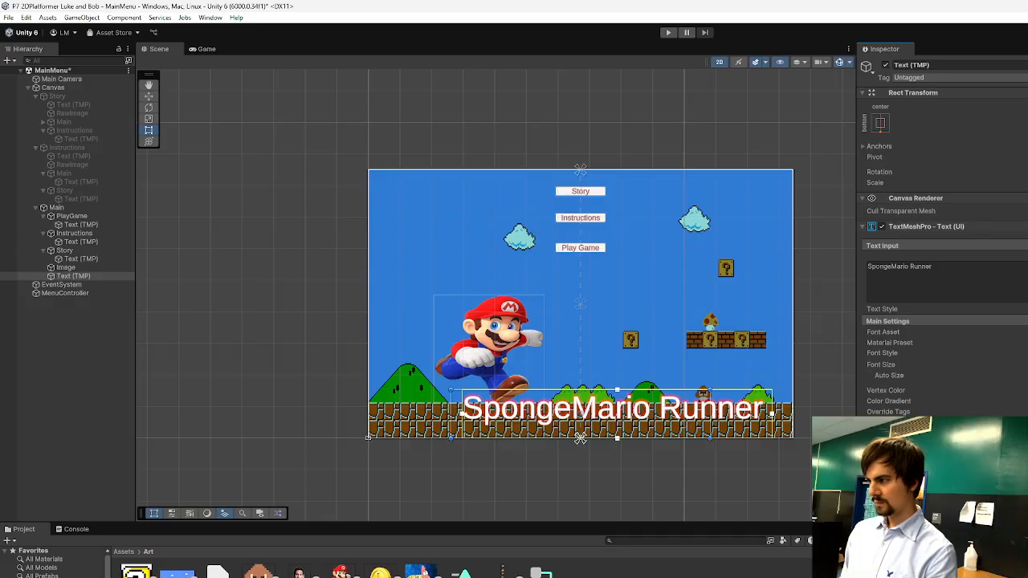
left_click_drag(662, 419, 622, 417)
left_click(597, 486)
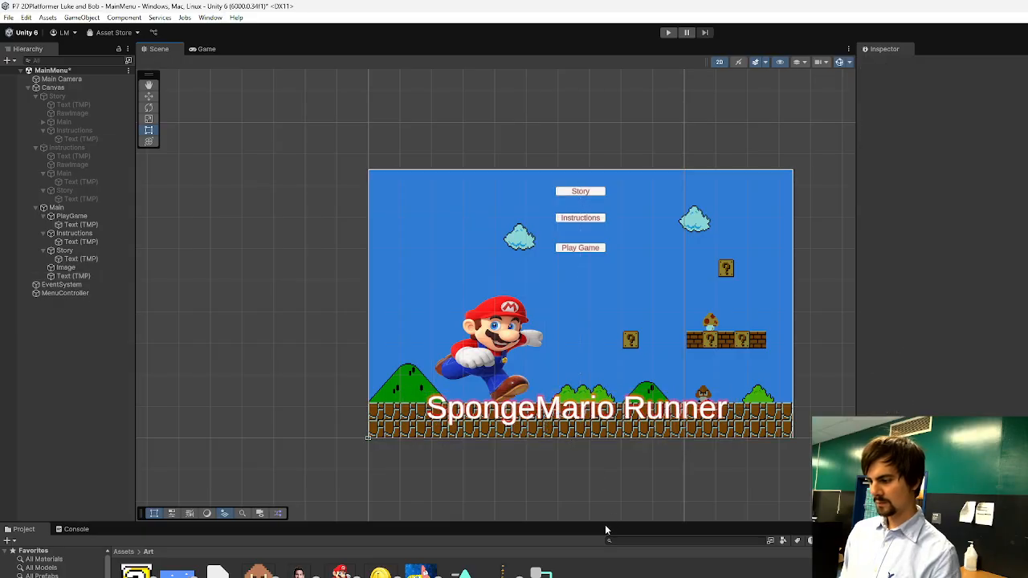
Anchor the running Mario image to the bottom centre of the Main panel and enlarge the project asset area.
left_click_drag(605, 523, 637, 541)
left_click(518, 352)
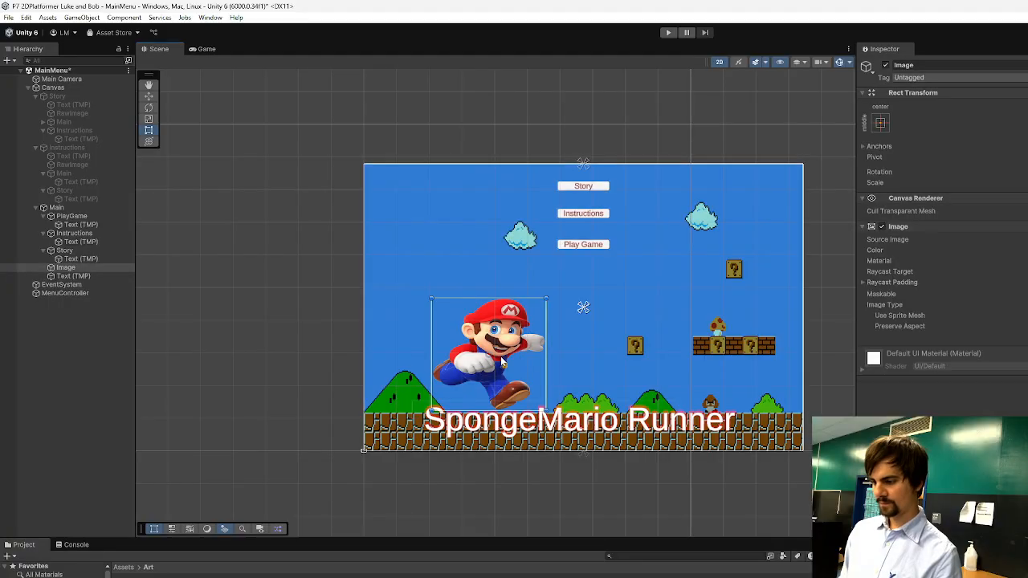
left_click(885, 119)
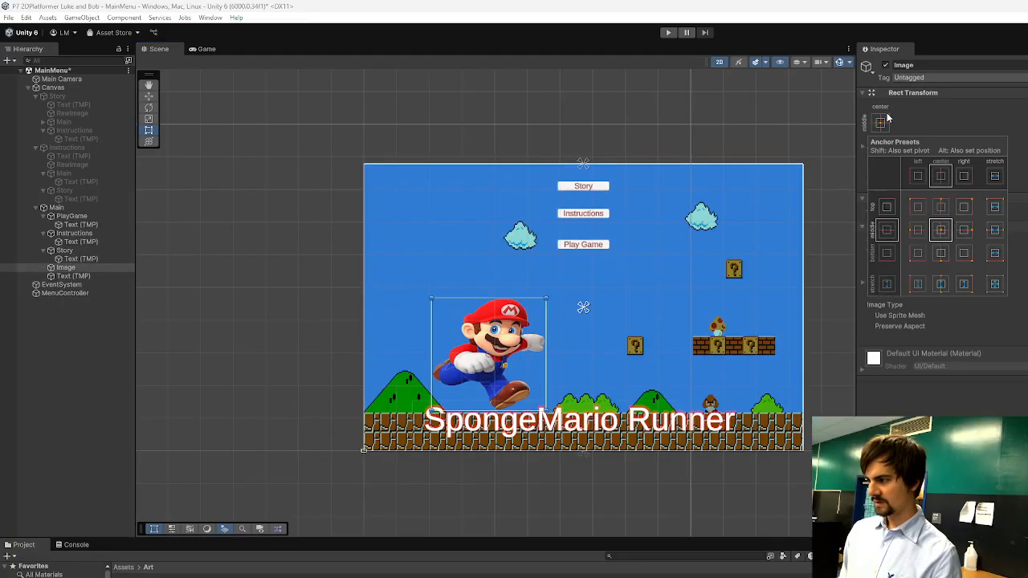
left_click(941, 253)
left_click_drag(634, 536, 707, 387)
left_click(740, 354)
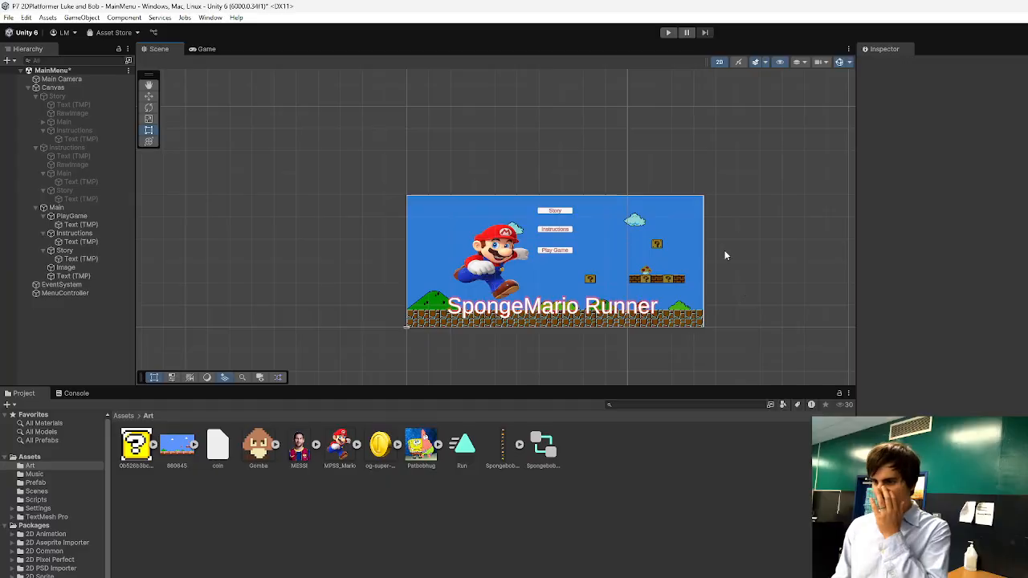
Start a play test of the MainMenu scene and stop it again.
left_click(675, 33)
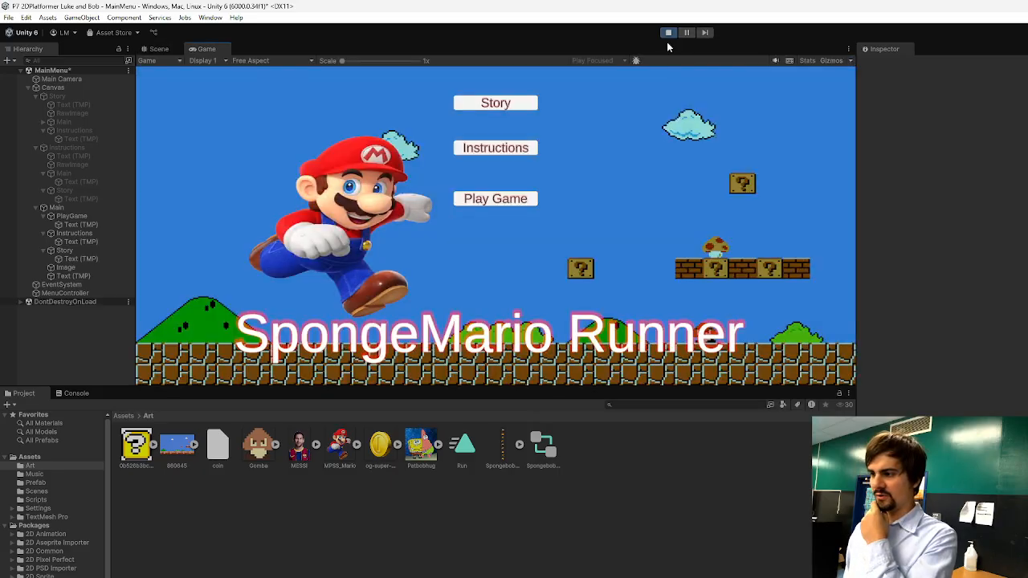
left_click(668, 33)
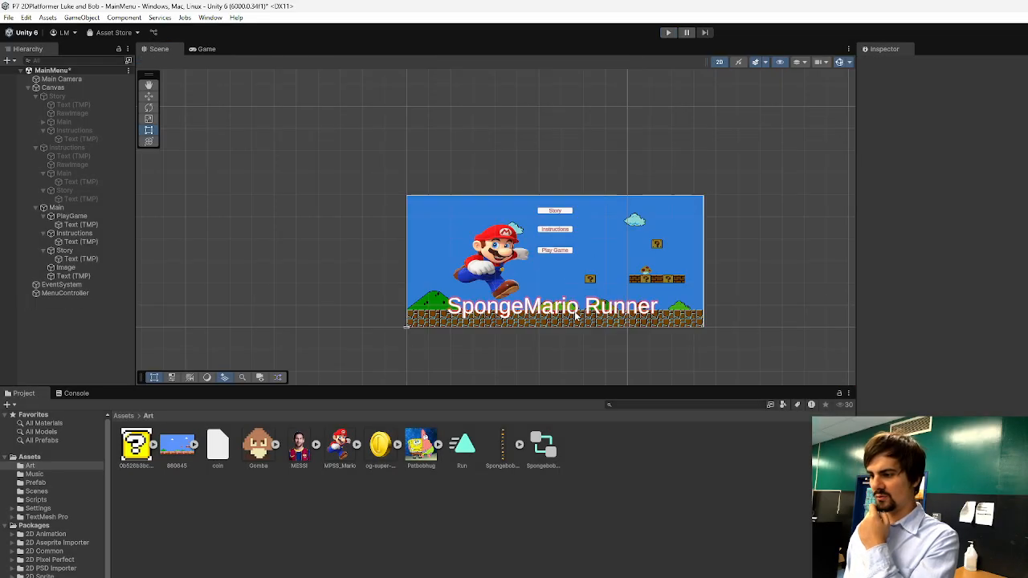
Apply underline styling to the SpongeMario Runner title and deselect it.
left_click(575, 316)
left_click(576, 311)
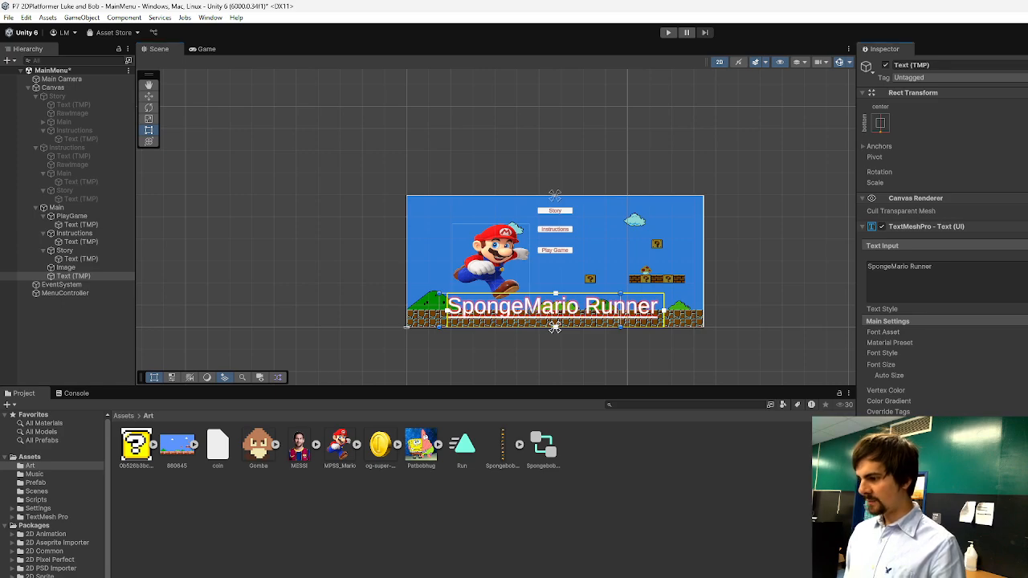
left_click(686, 359)
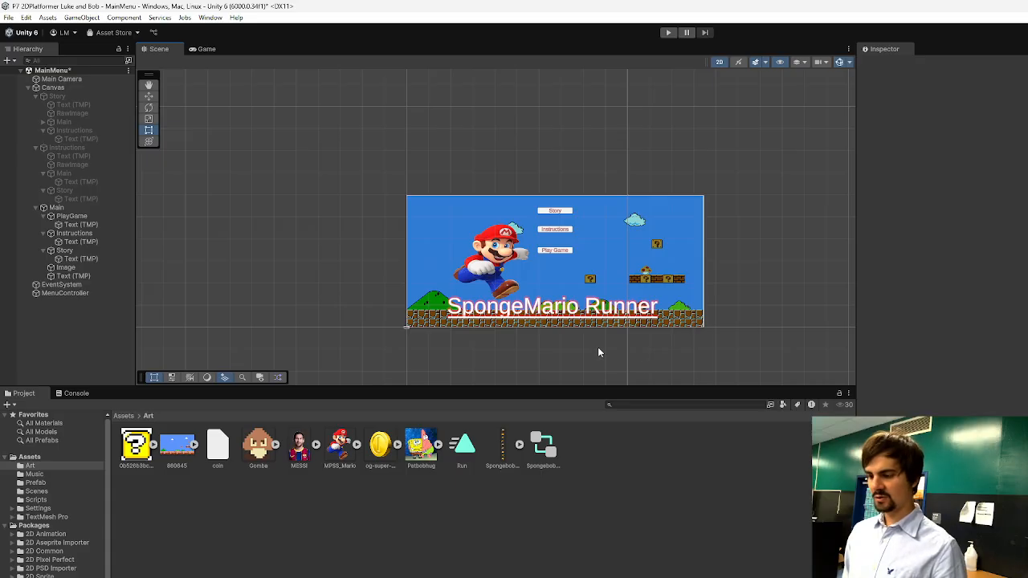